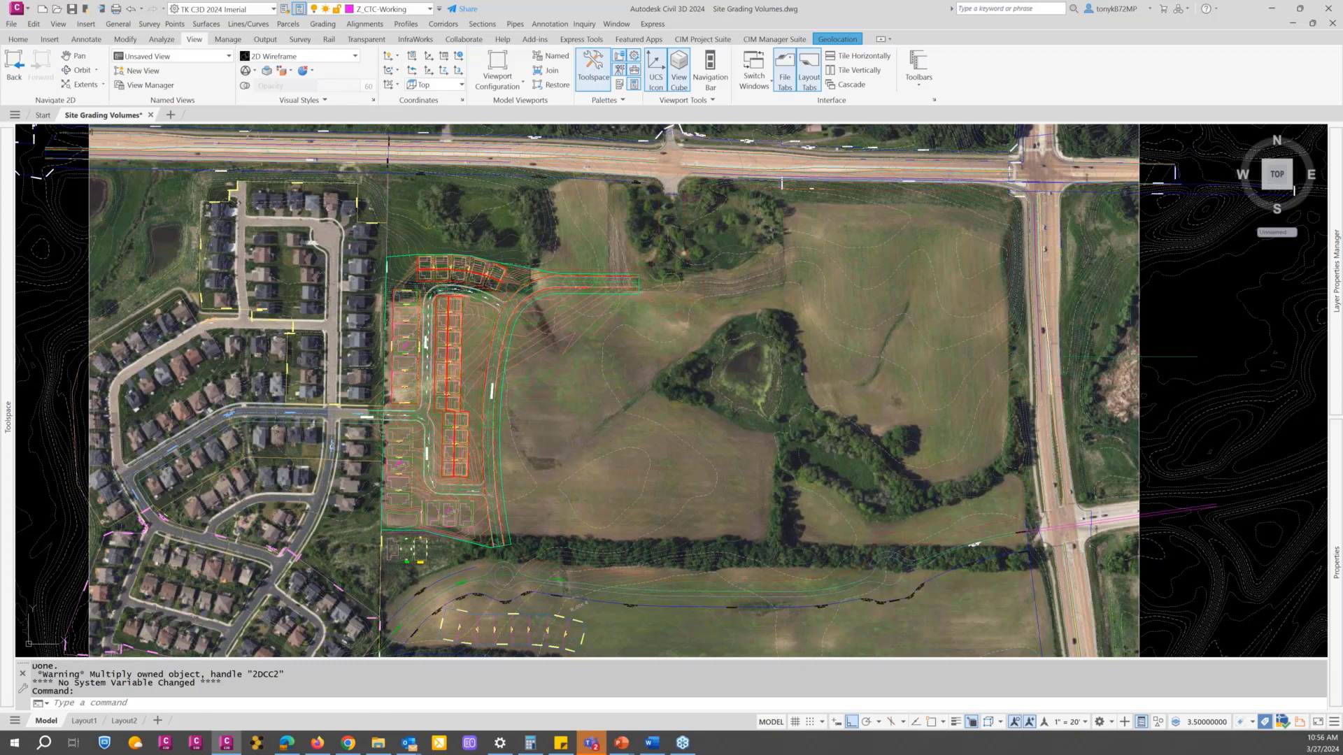
Step: Freeze the aerial image's layer, Z-AERIAL-BEFORE, by selecting the image with the layer freeze command
text(lf)
key(Return)
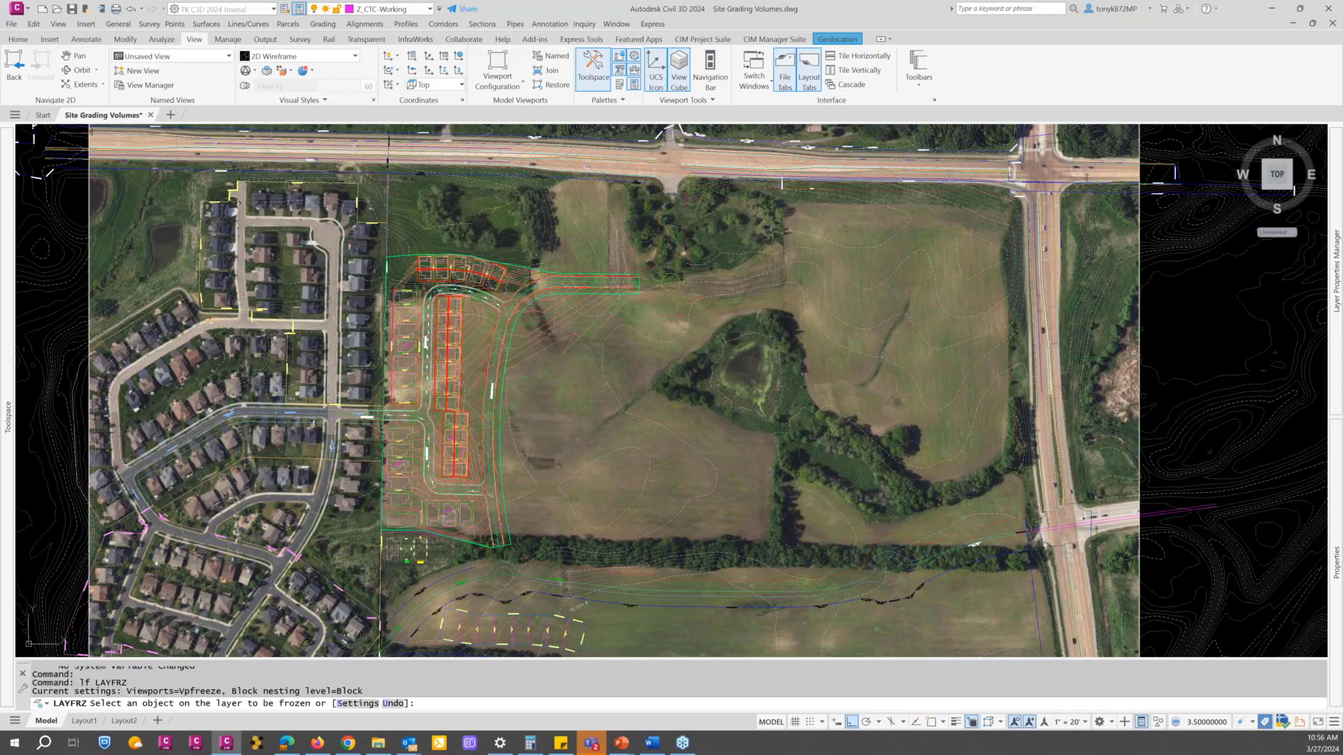
click(1141, 339)
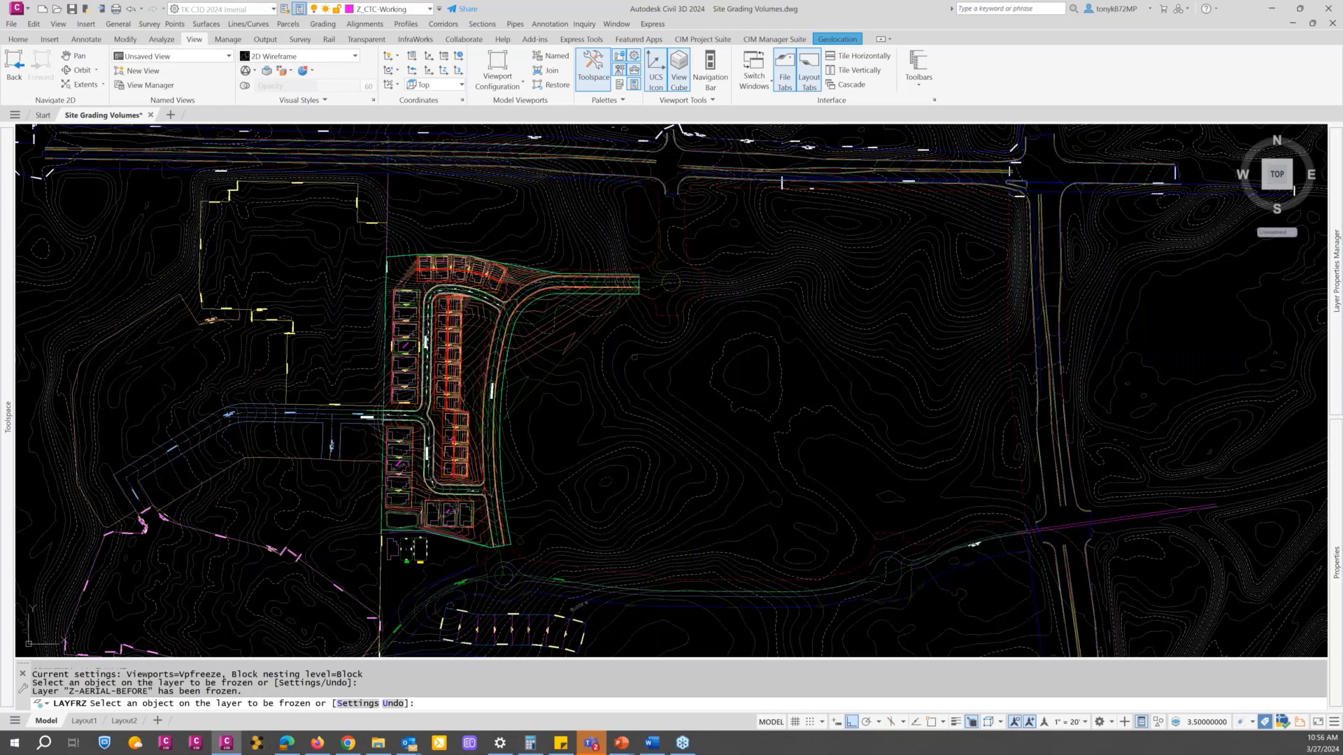
key(Return)
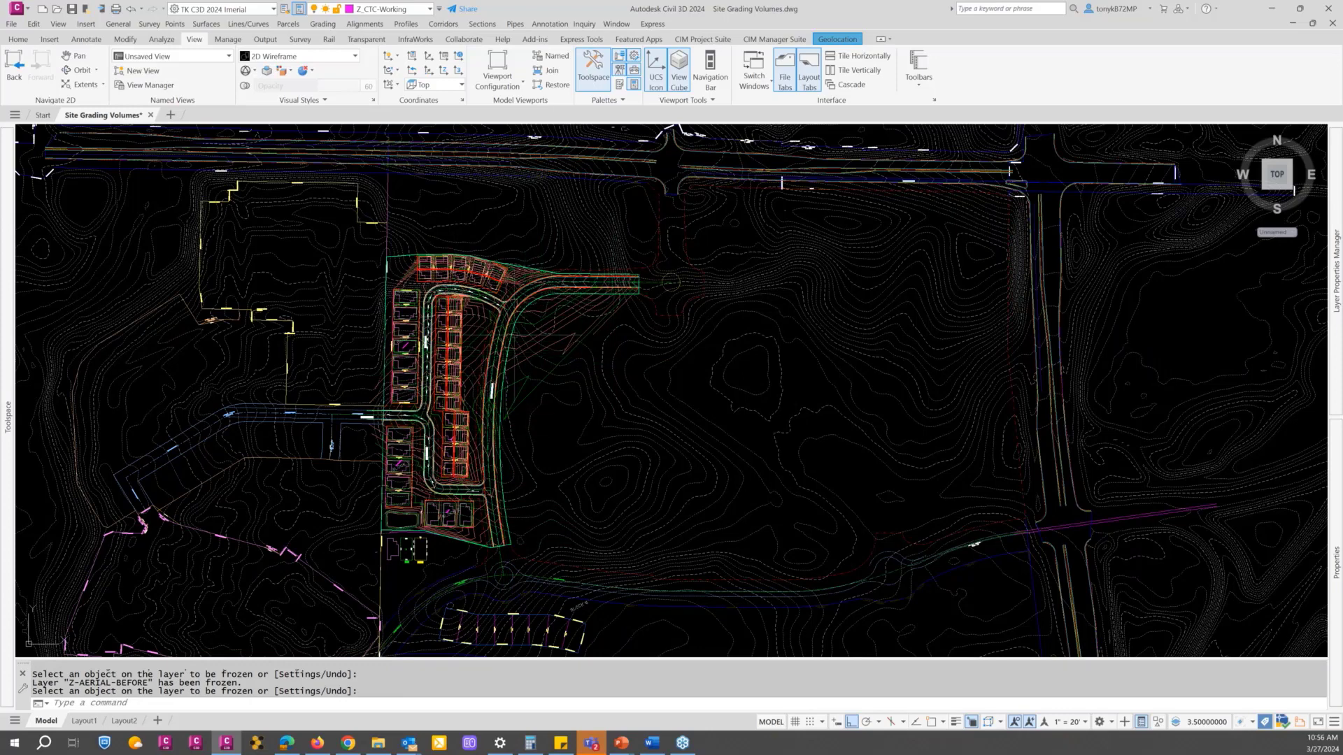
Step: Change the EG - Composite surface's style to _No Display and deselect the surface
scroll(513, 330, up, 4)
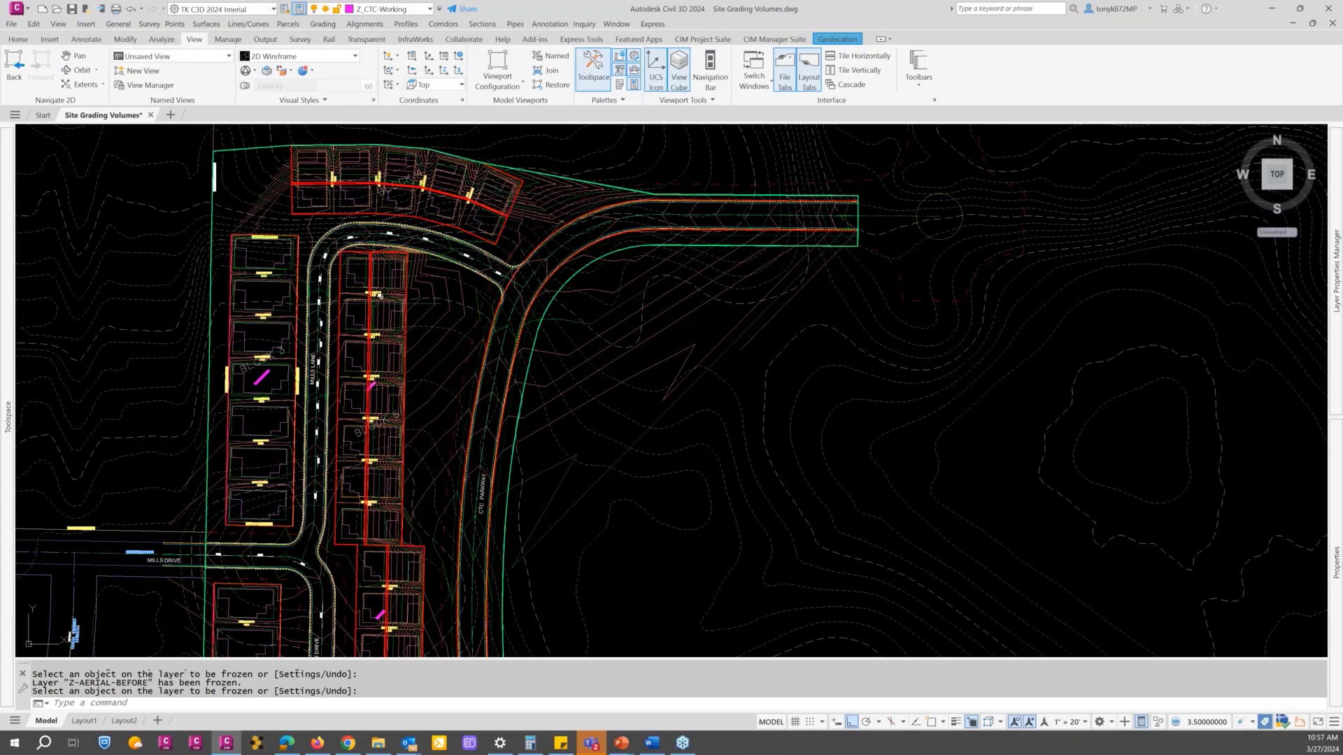
scroll(377, 294, down, 2)
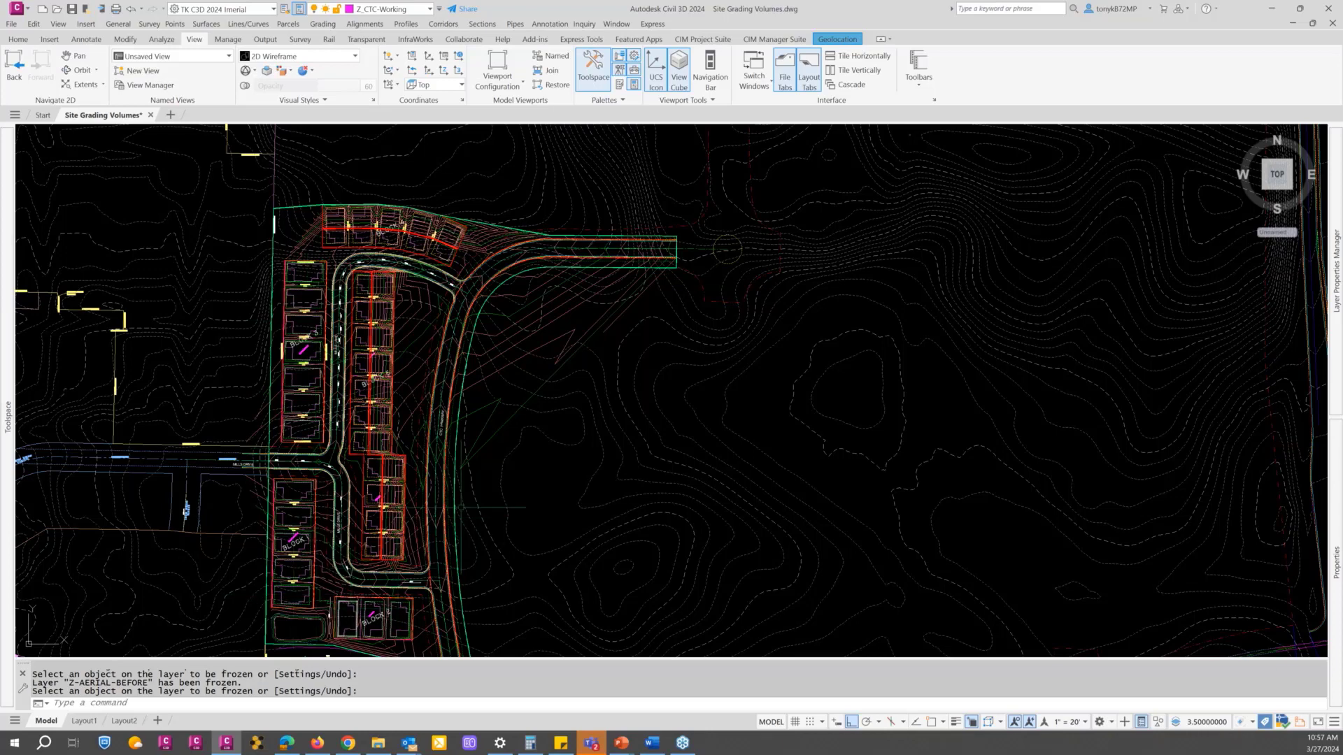
middle_drag(569, 465, 638, 419)
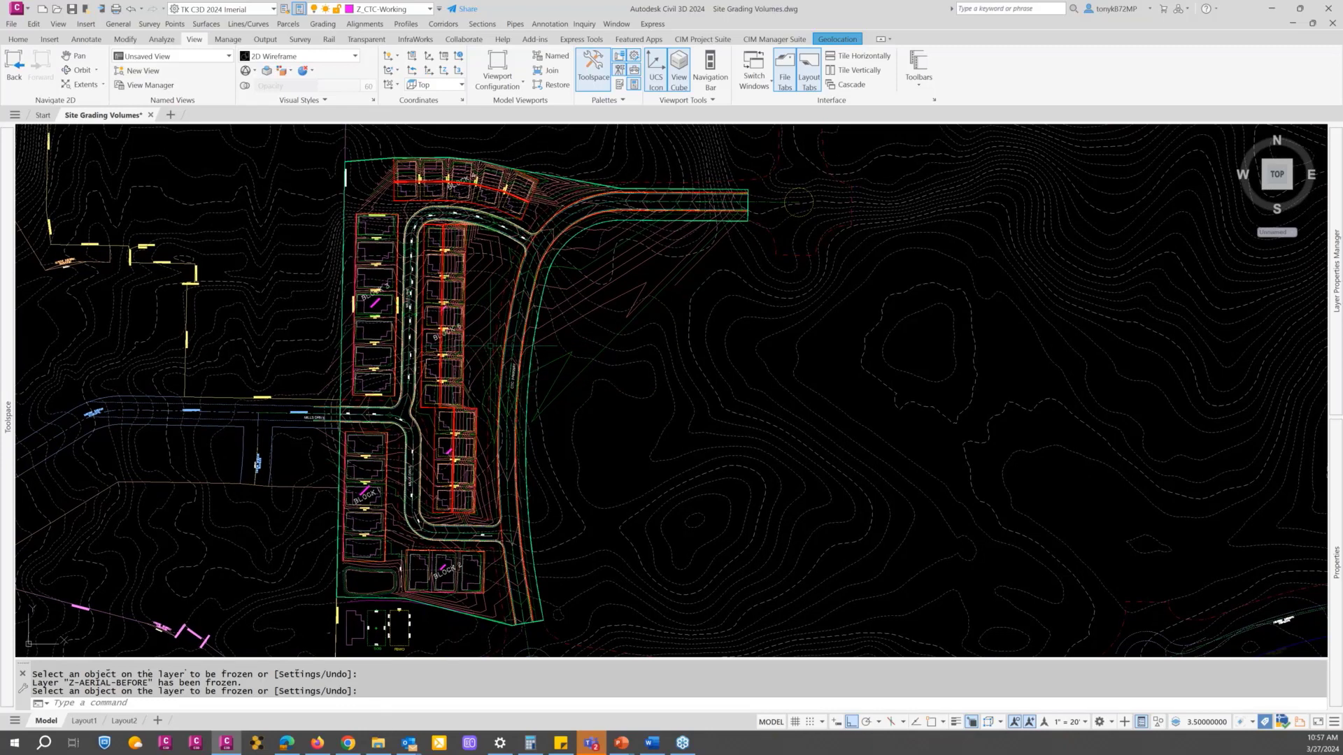
click(702, 39)
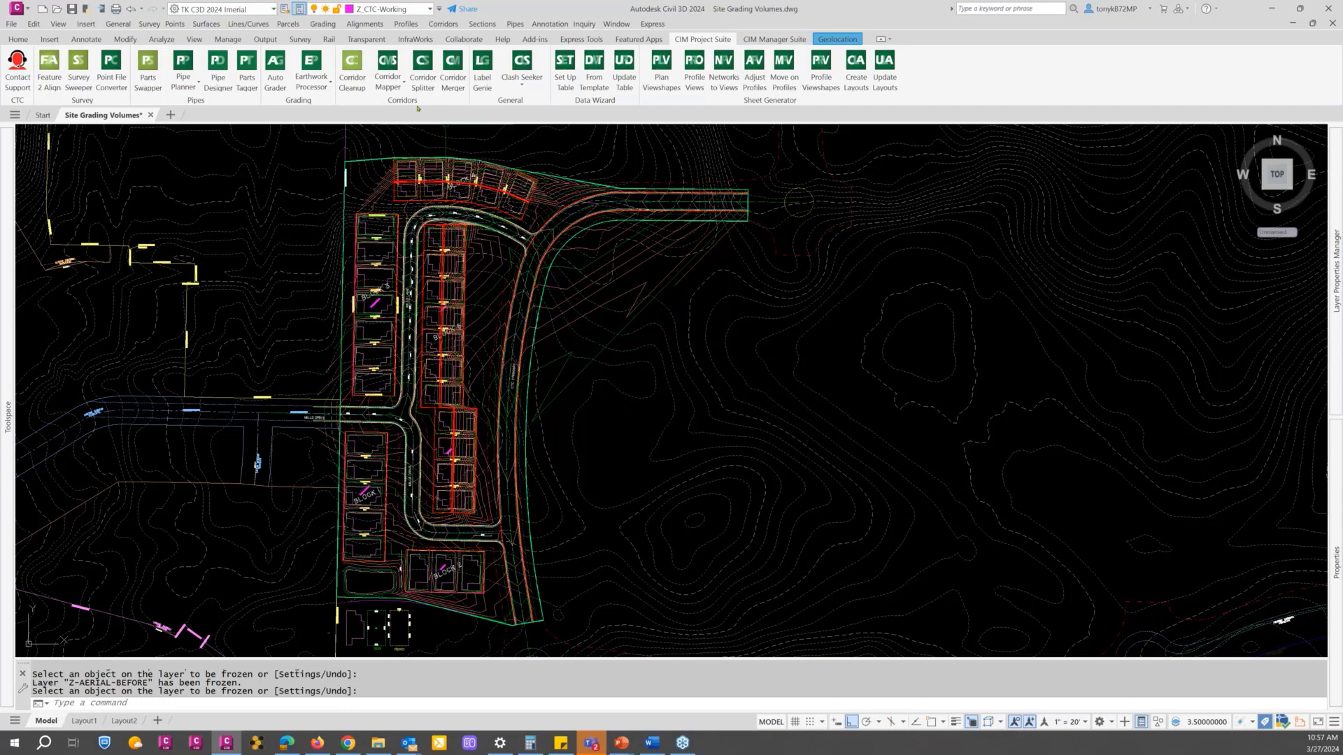
click(677, 337)
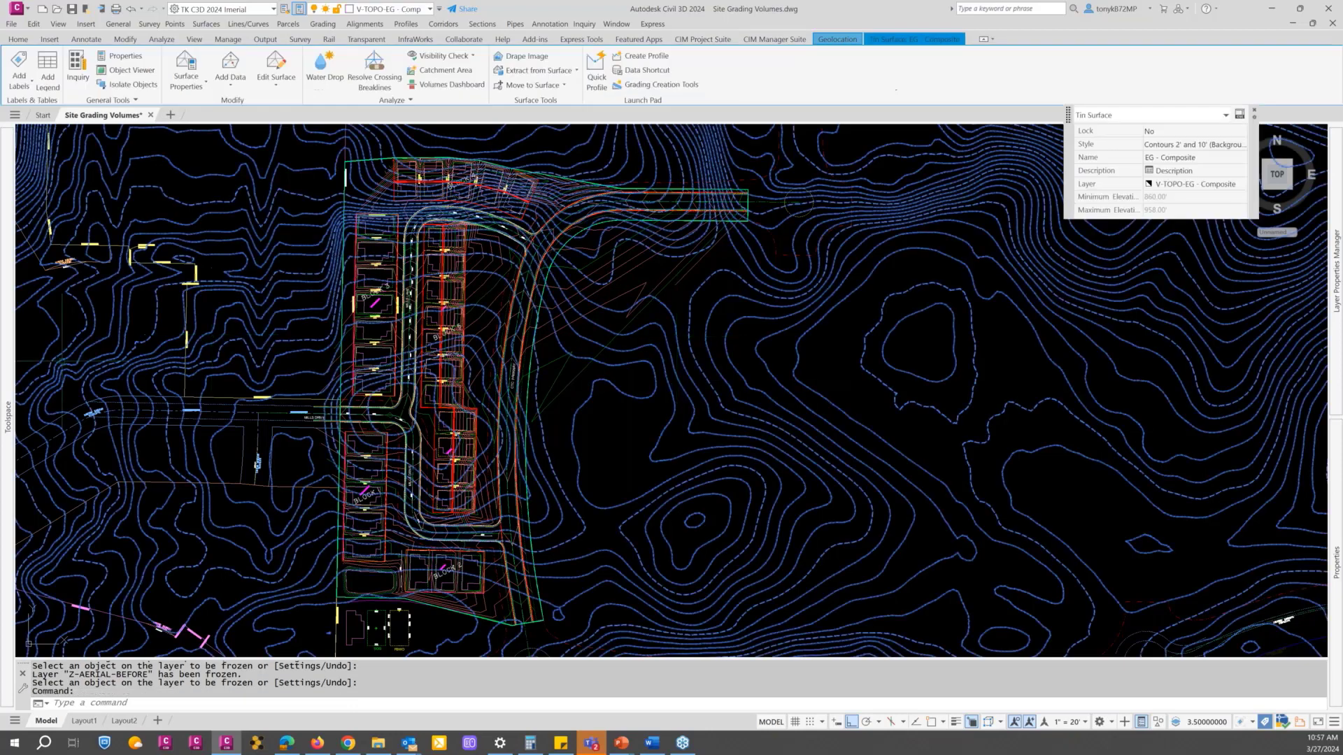
mouse_move(8, 329)
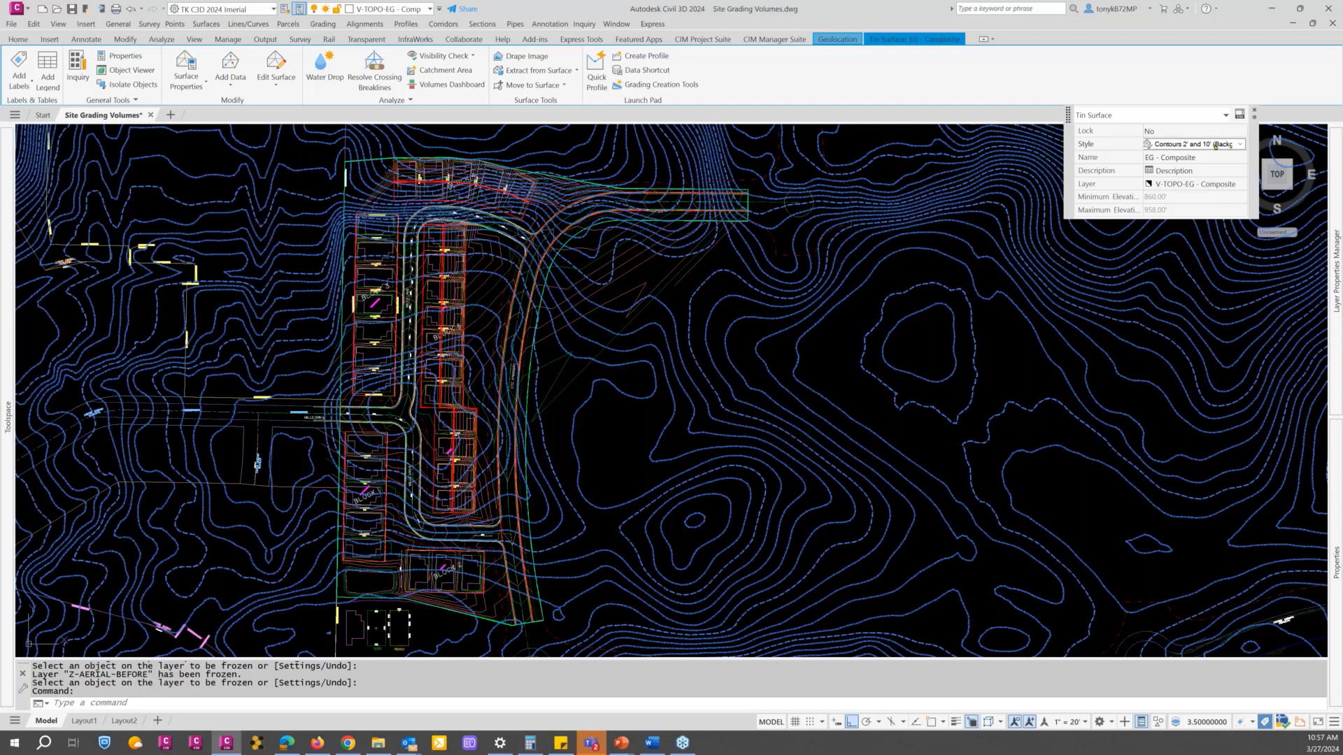
click(1240, 145)
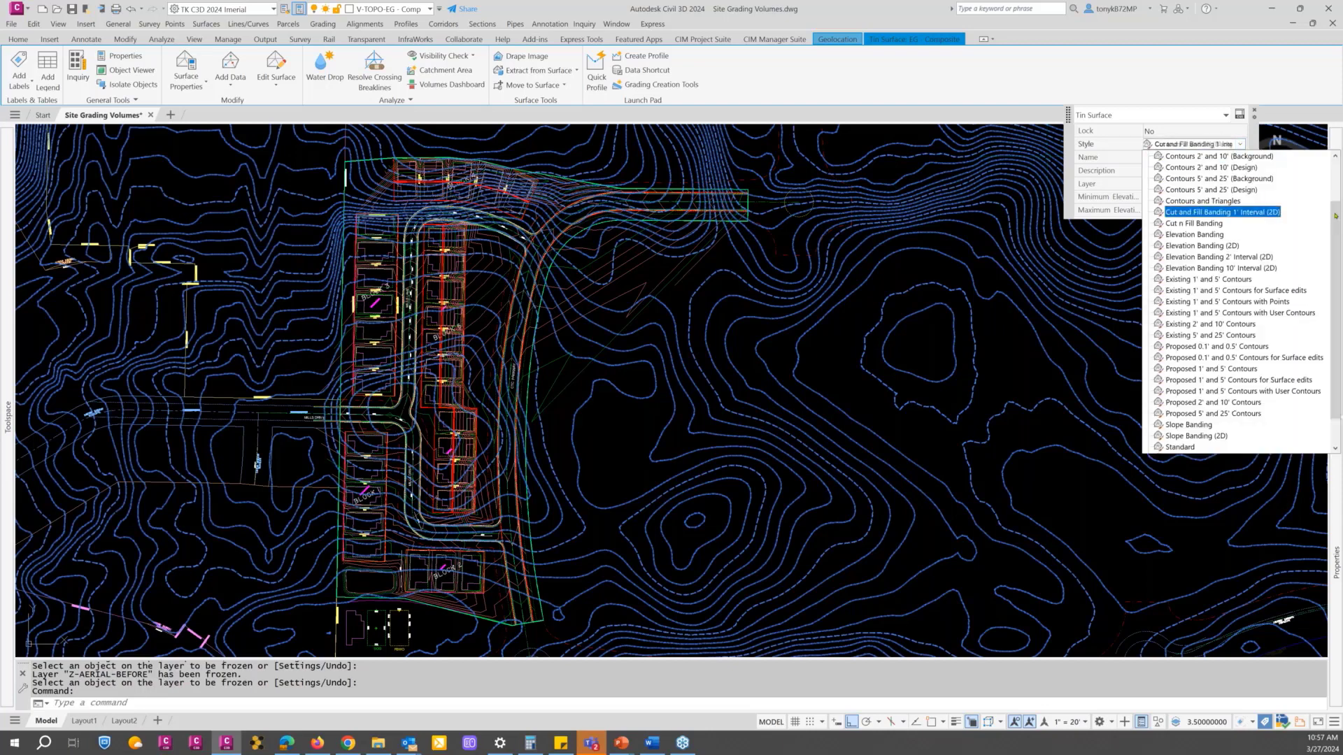
scroll(1336, 216, up, 2)
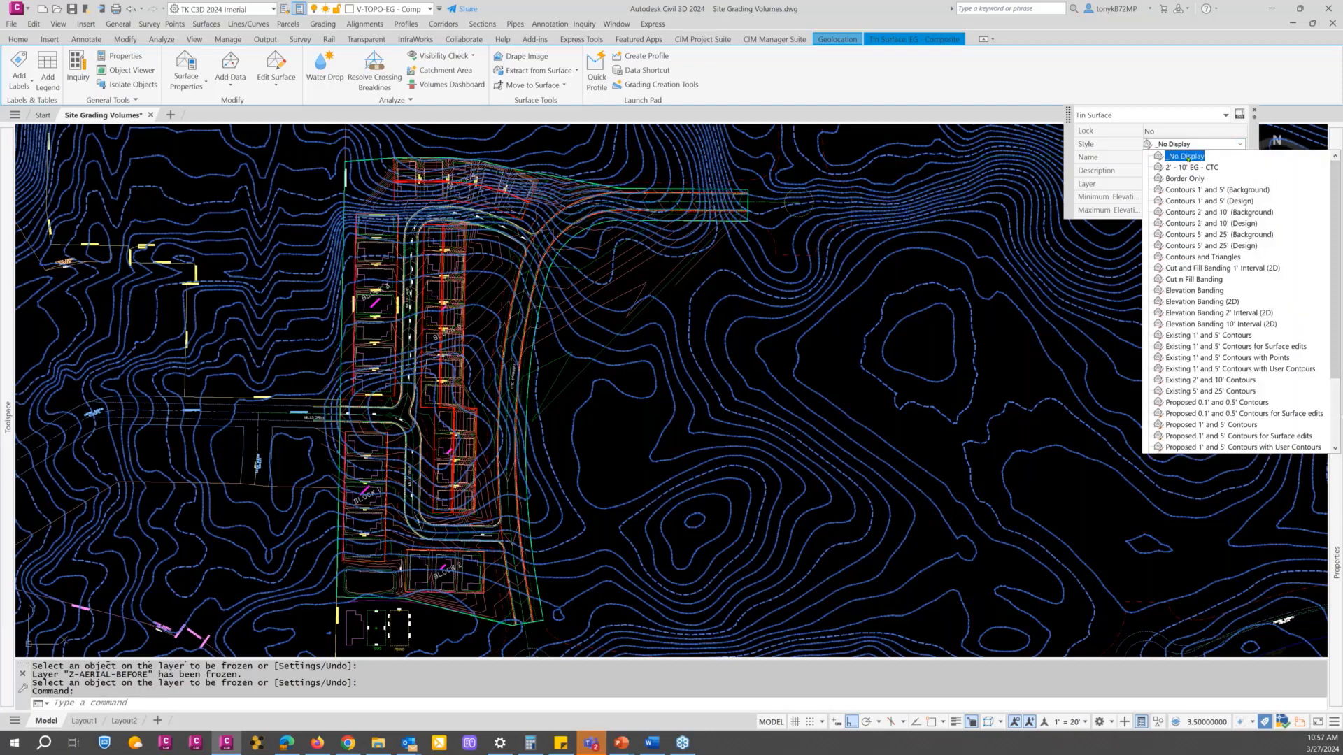
click(1187, 157)
key(Escape)
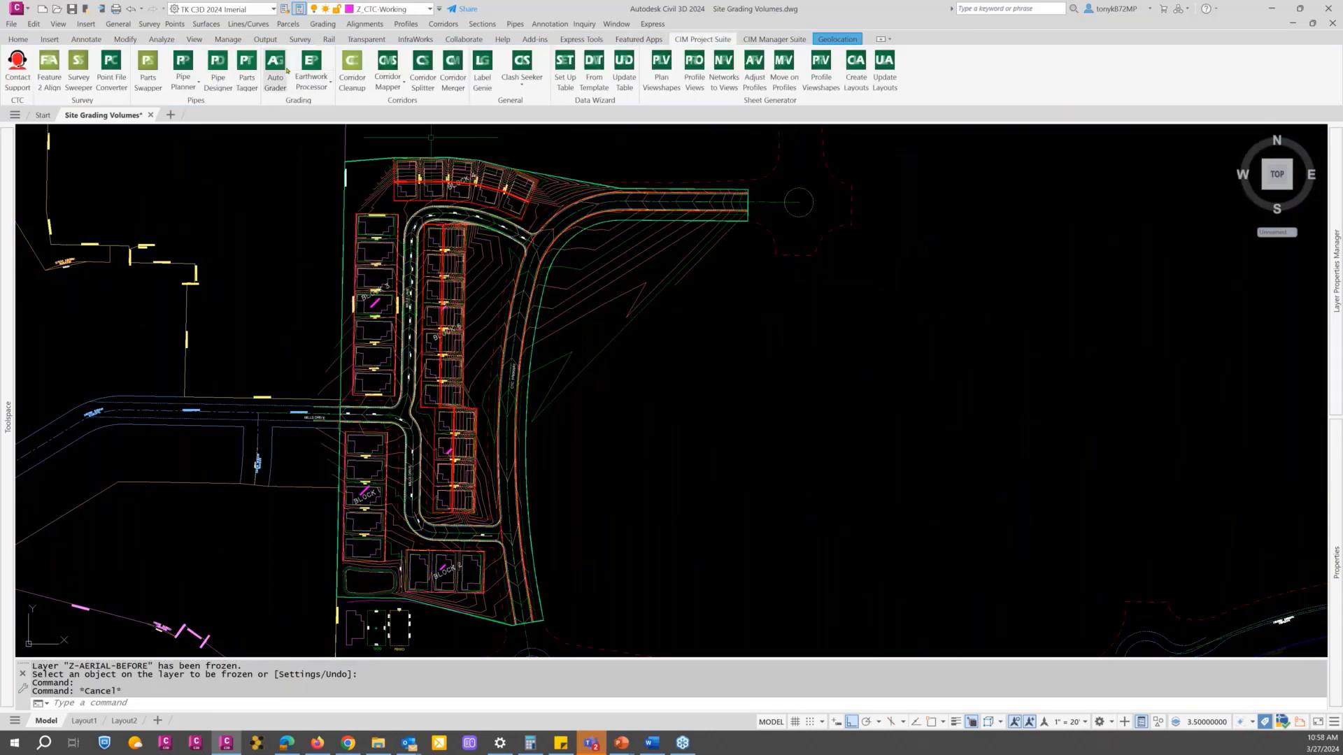
Step: Start the Earthwork Processor from the CIM Project Suite tools
click(327, 84)
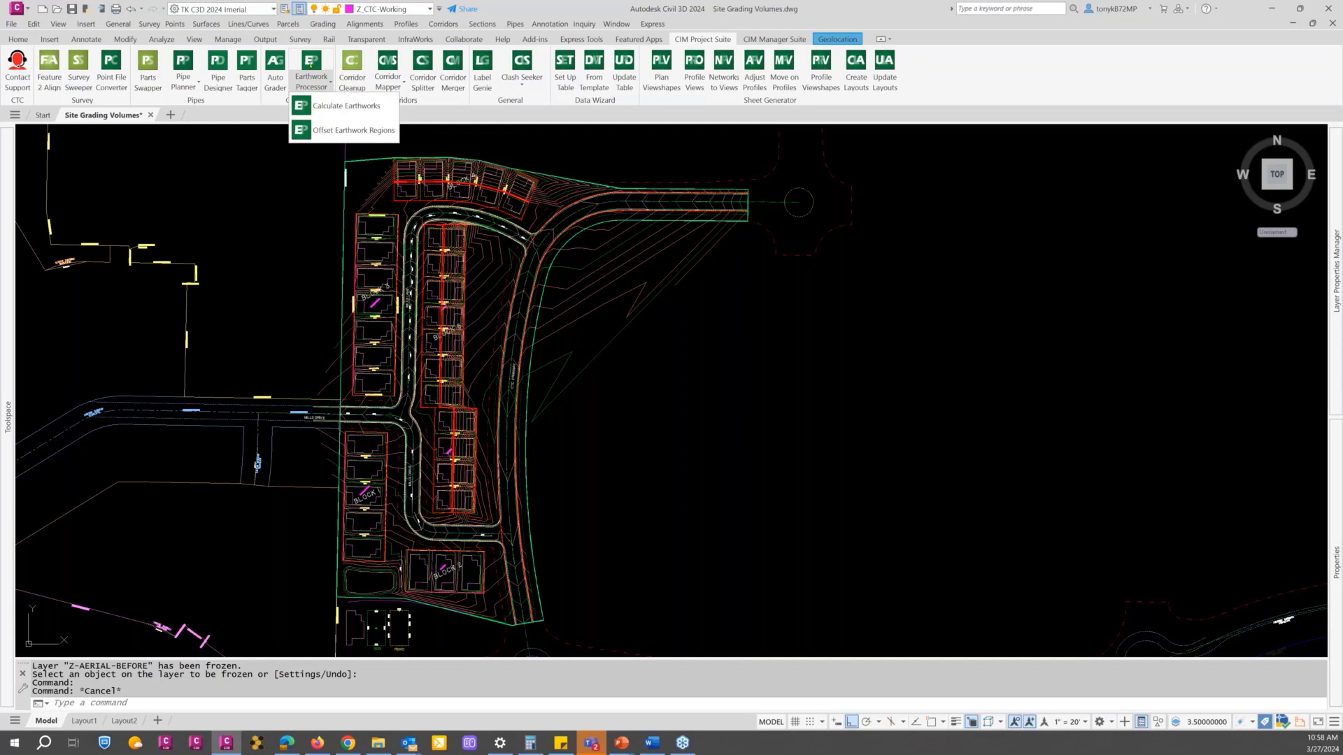
click(310, 65)
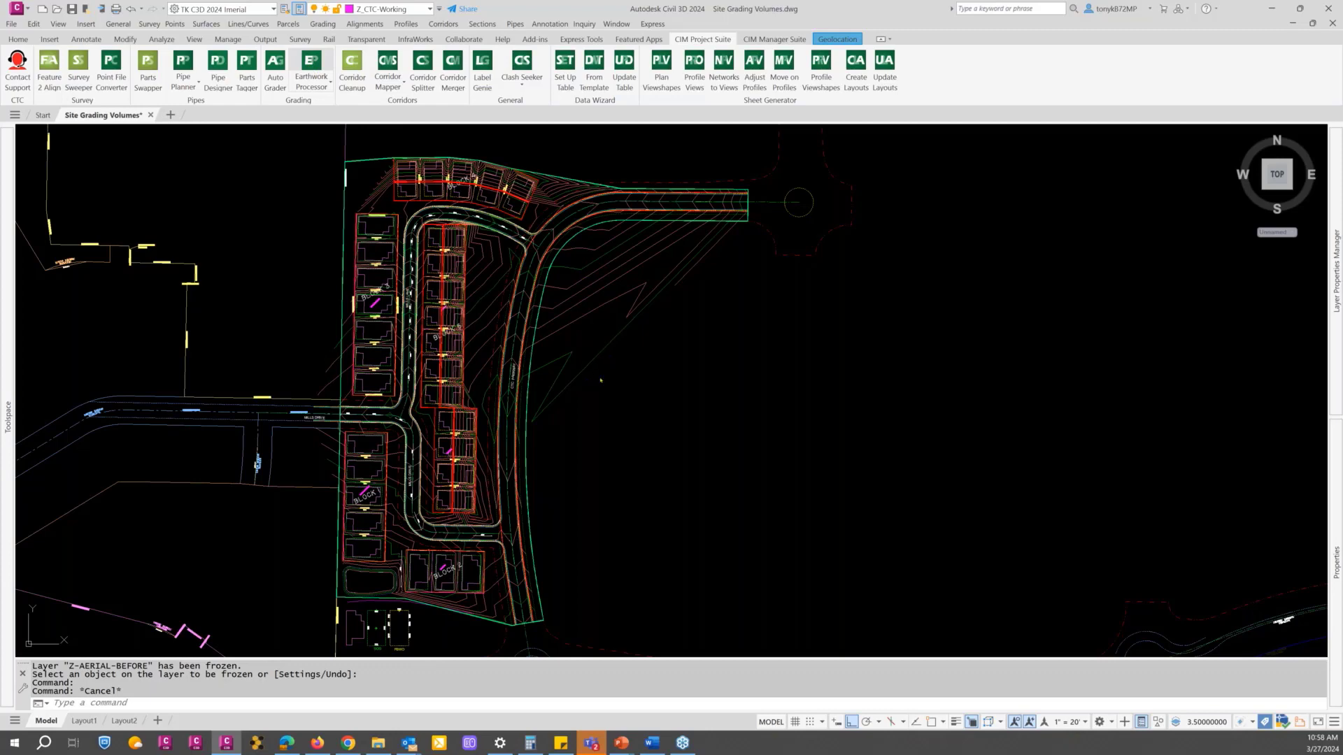
click(311, 78)
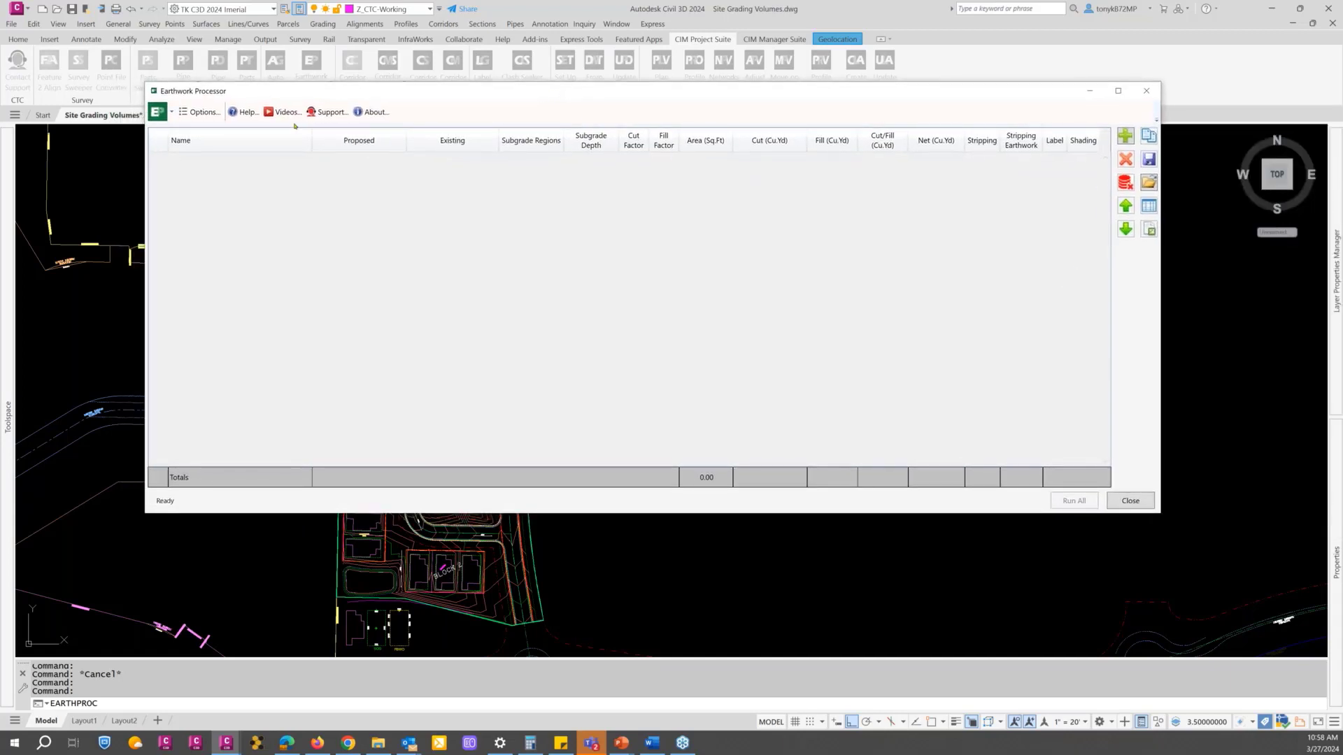
Step: Review the Earthwork Processor's general and surface creation options, widening the options dialog to show the full columns
click(201, 112)
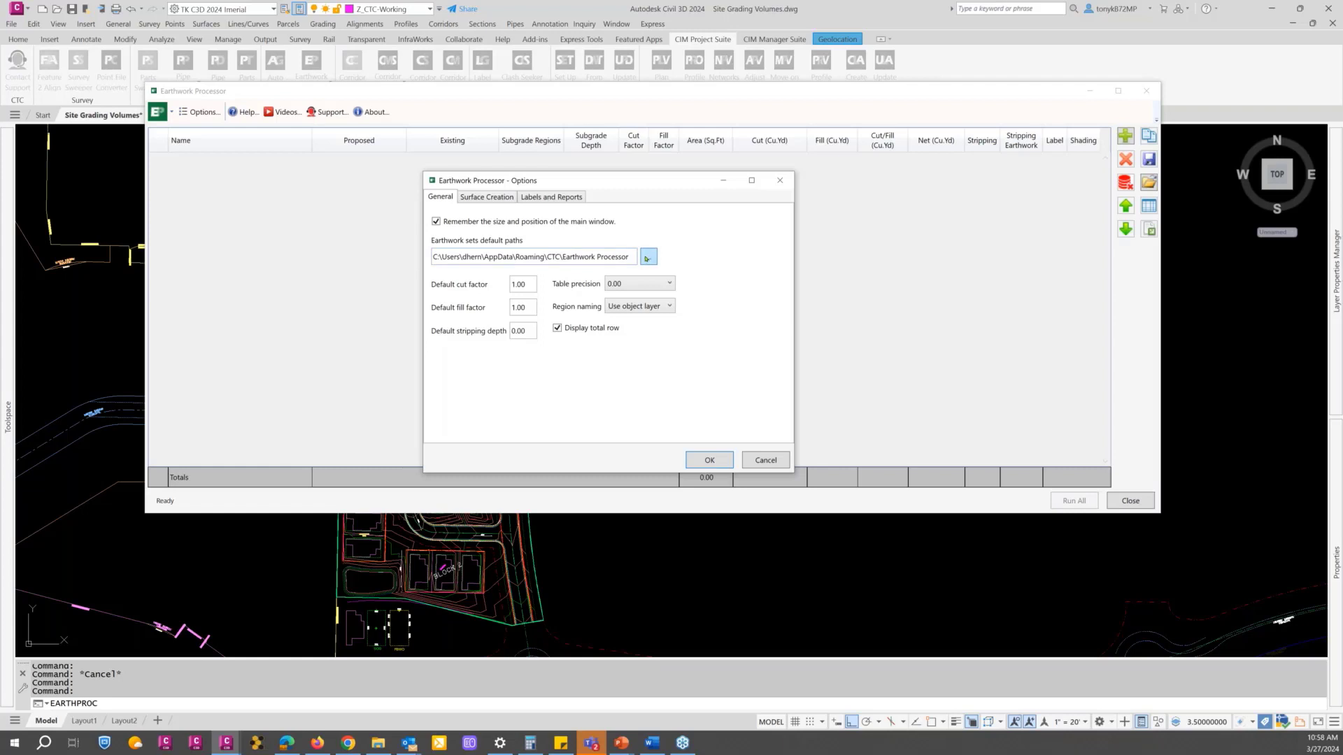
click(485, 197)
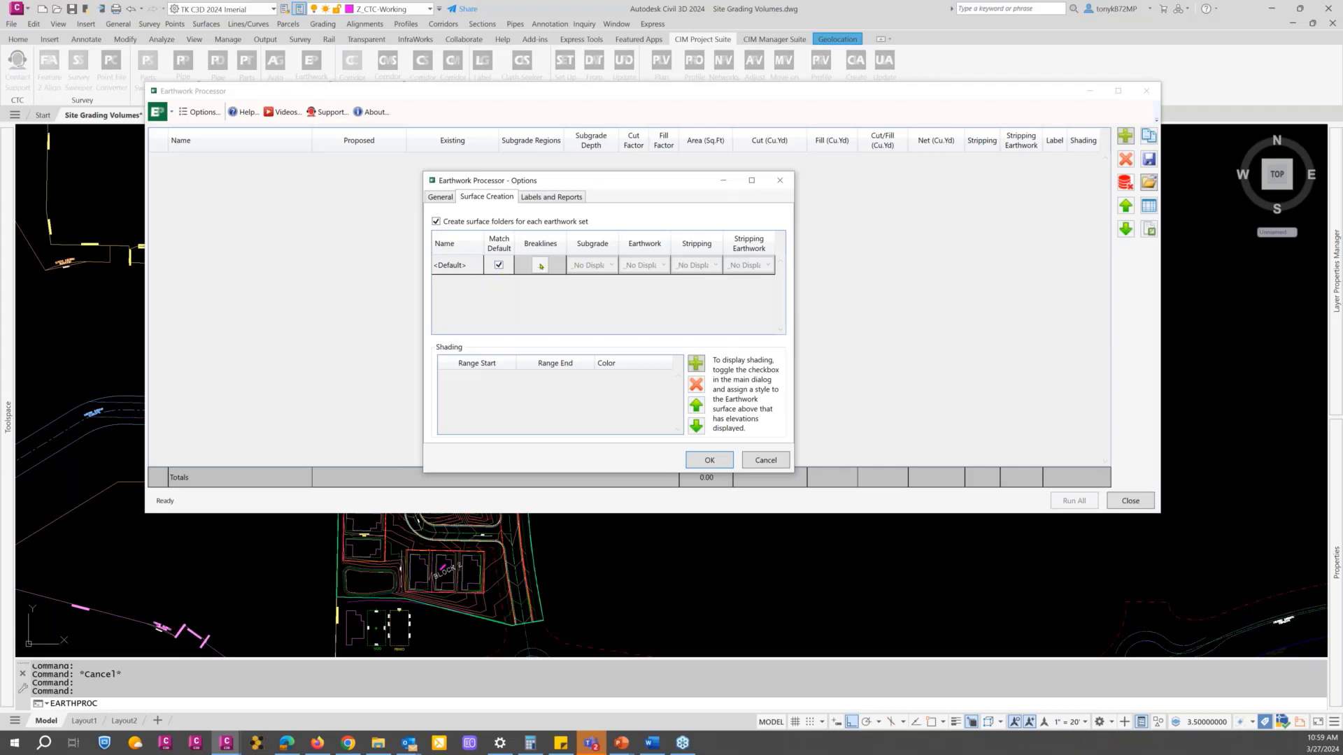
drag(851, 292, 863, 292)
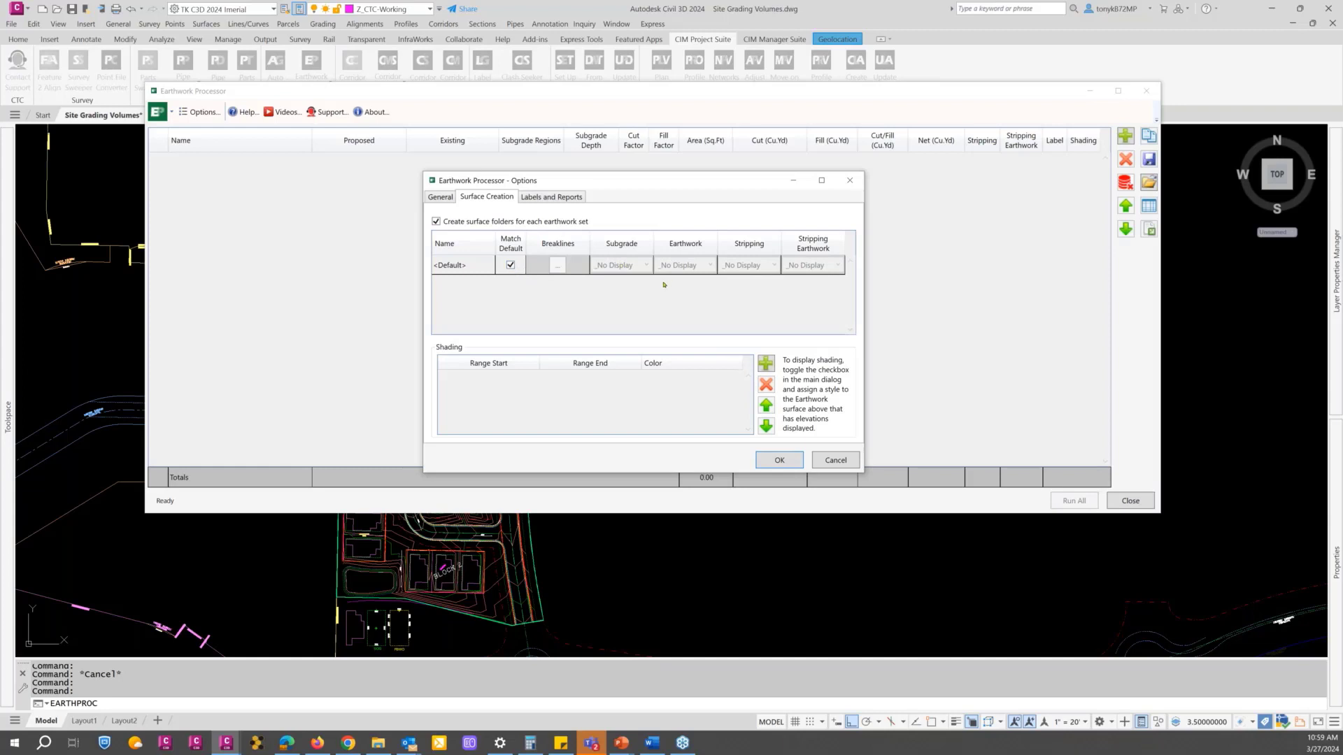
Step: Examine which fields can be included in the earthwork labels, leaving the column selection without changes
click(559, 199)
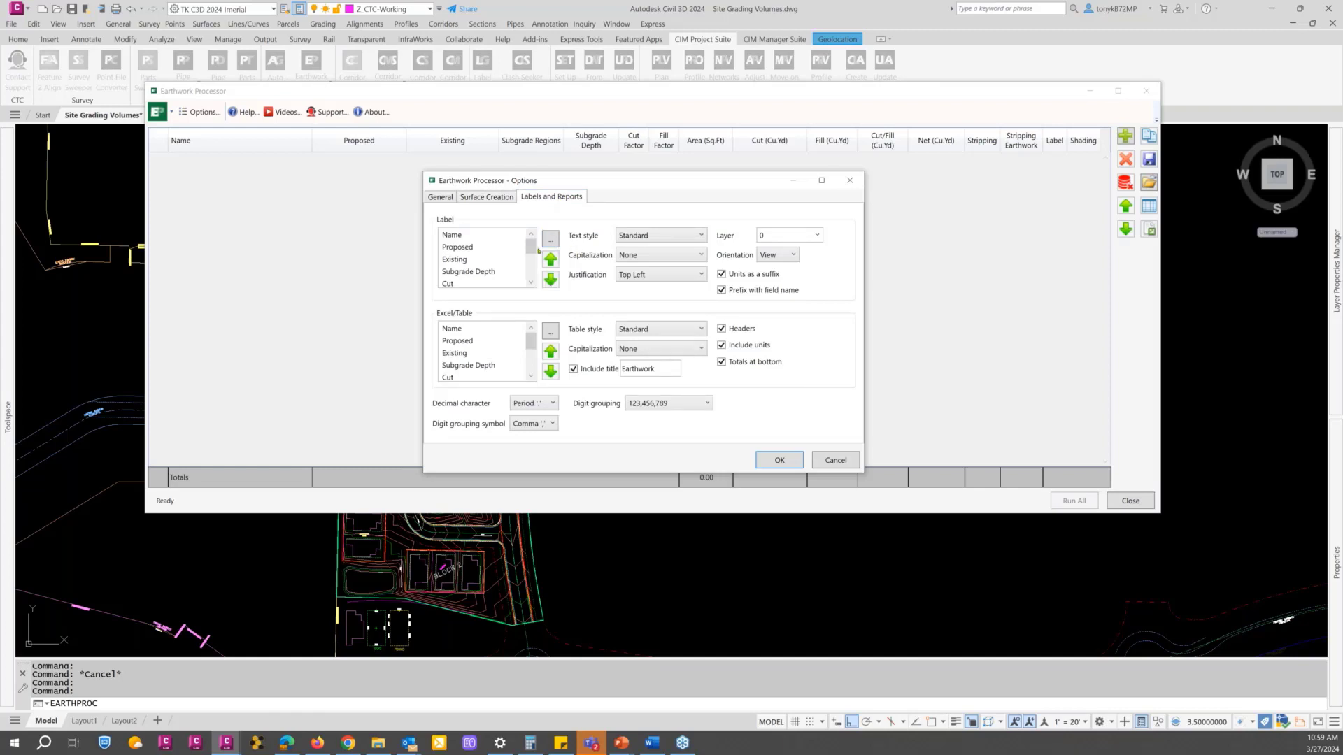
click(552, 239)
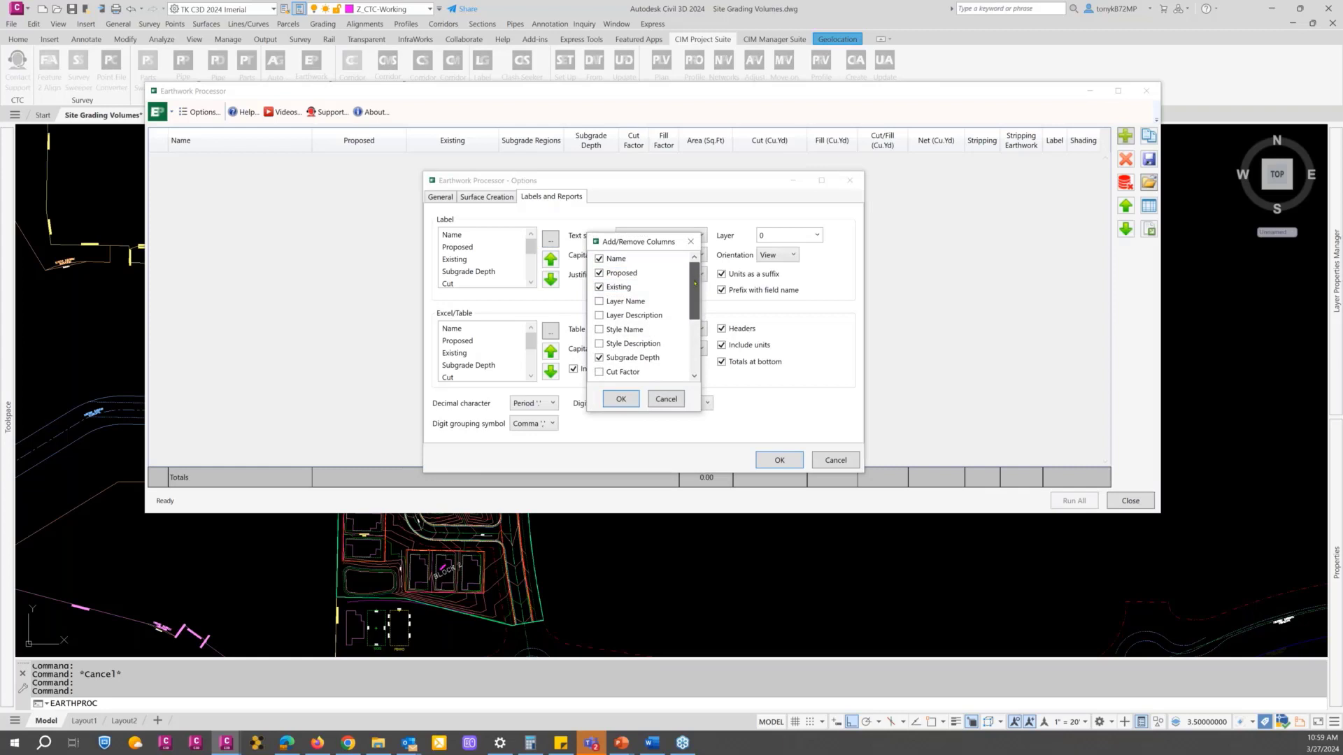
drag(693, 283, 691, 344)
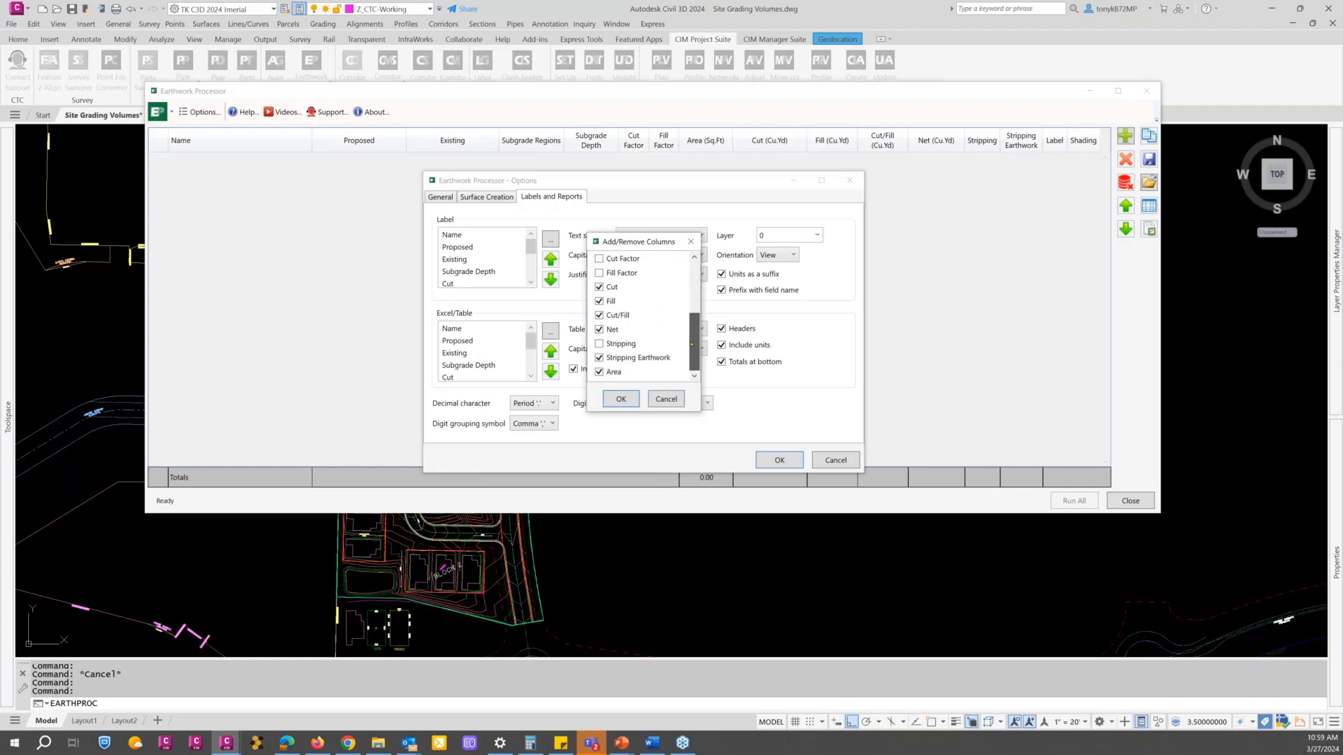
scroll(686, 319, up, 3)
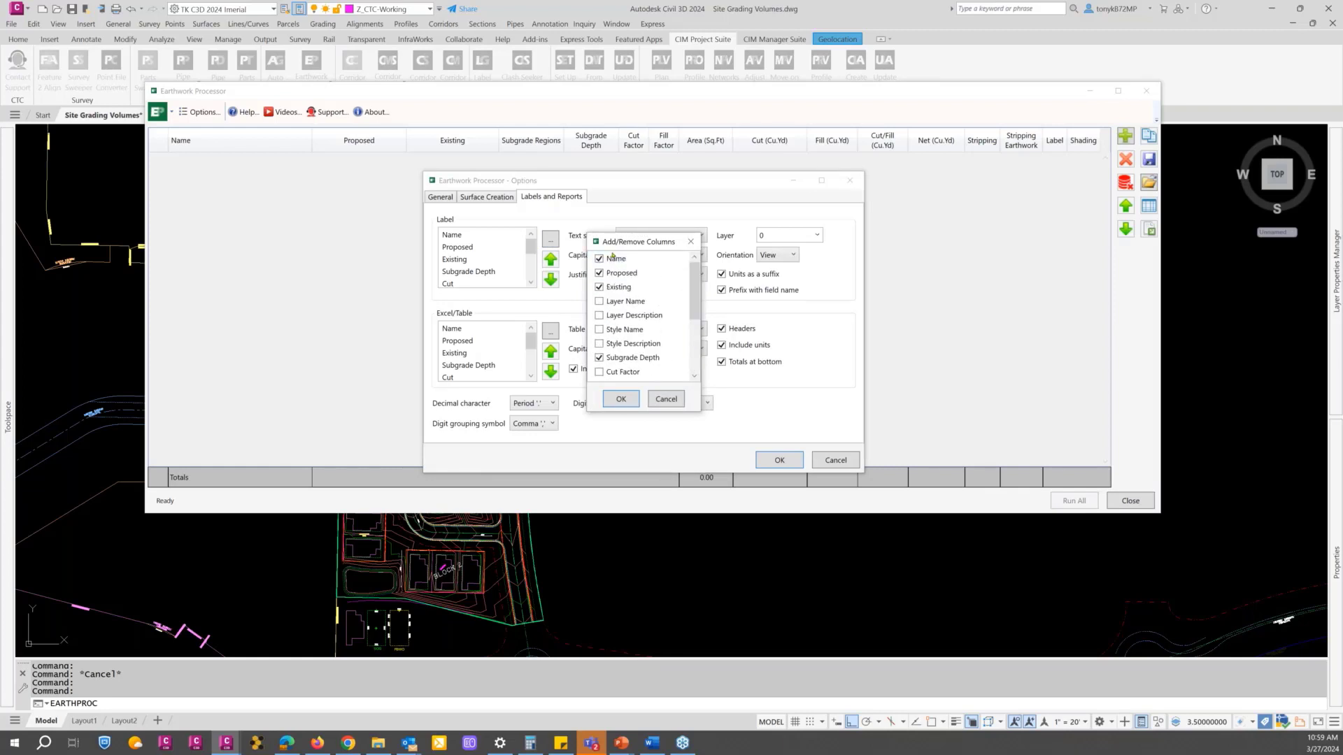
click(667, 400)
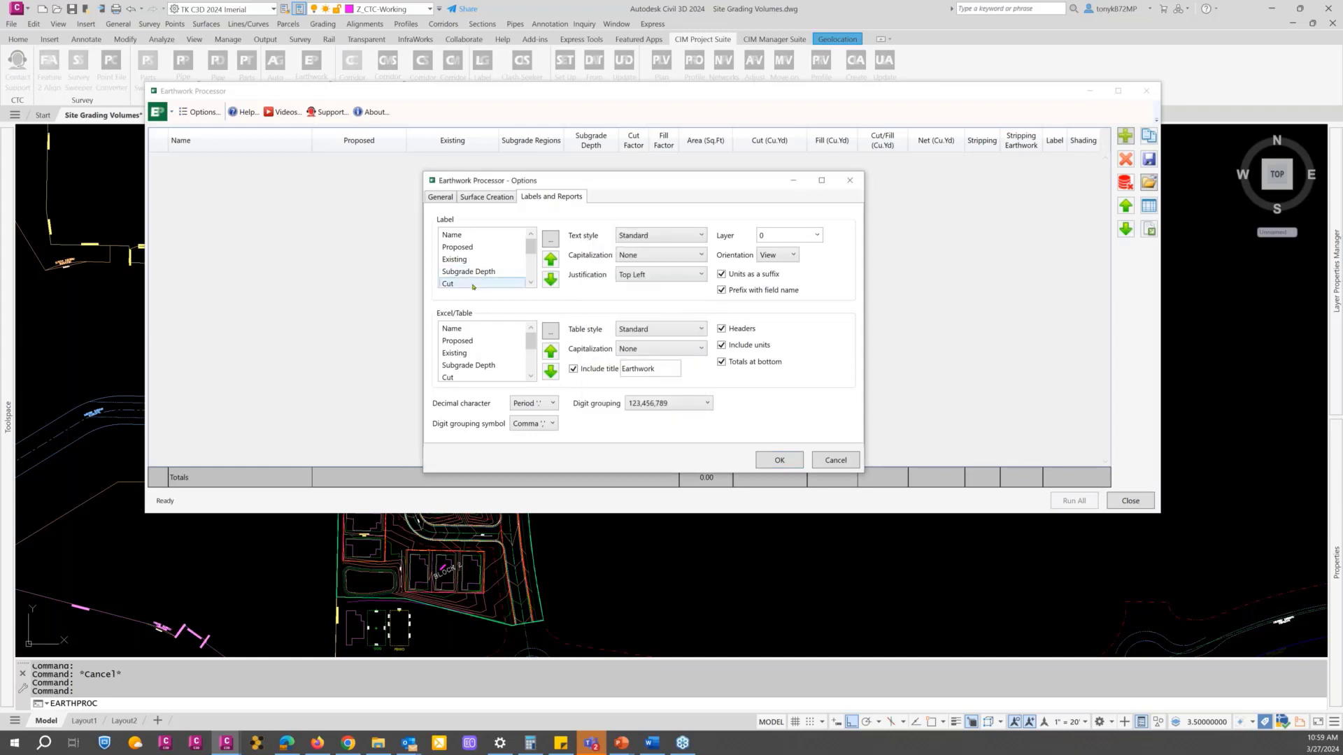
Step: Check the formatting of the Cut label field, including its available units
double_click(473, 283)
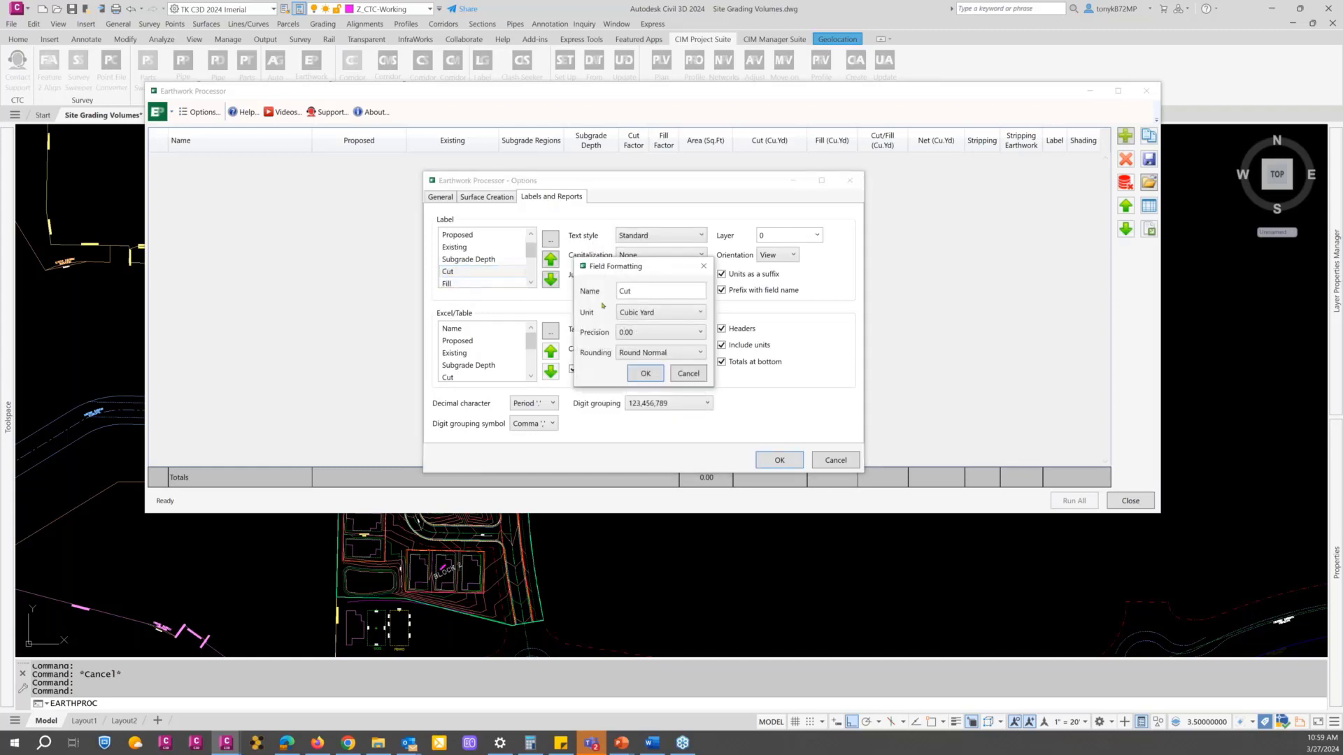
click(683, 314)
click(683, 314)
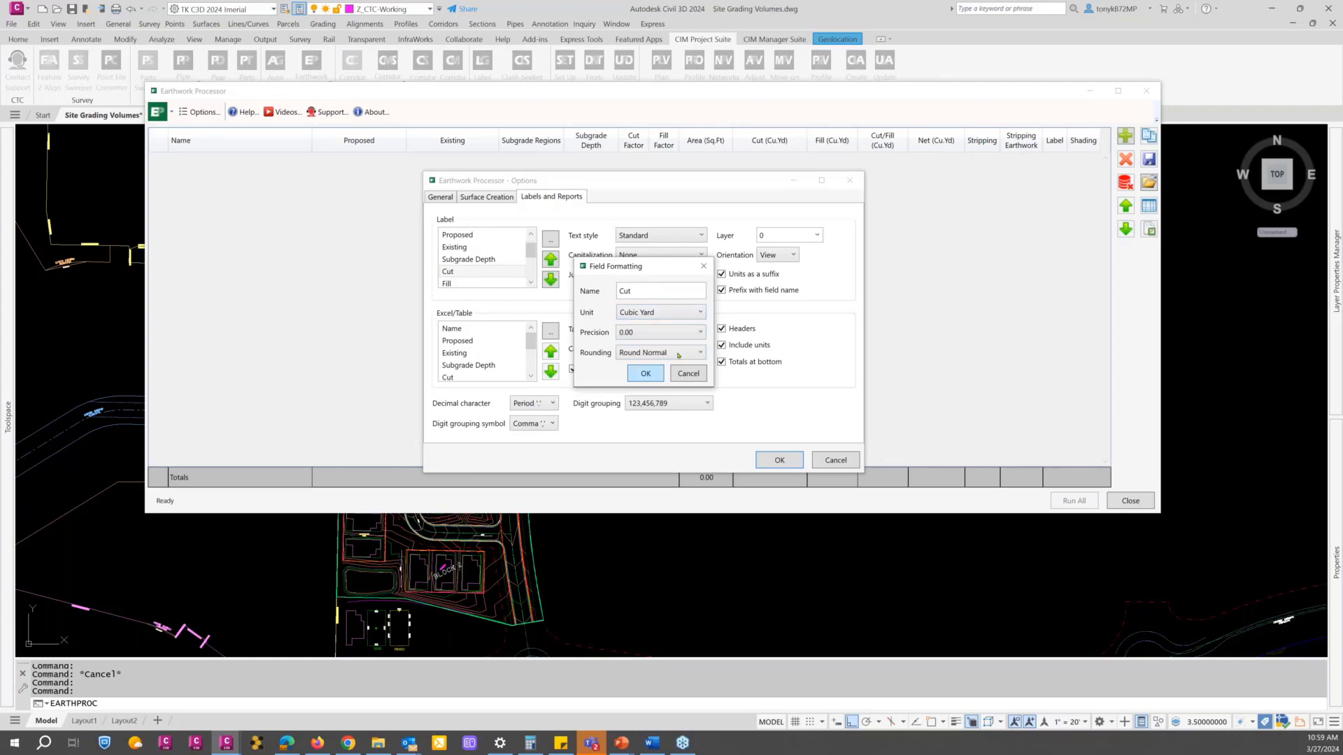
click(645, 374)
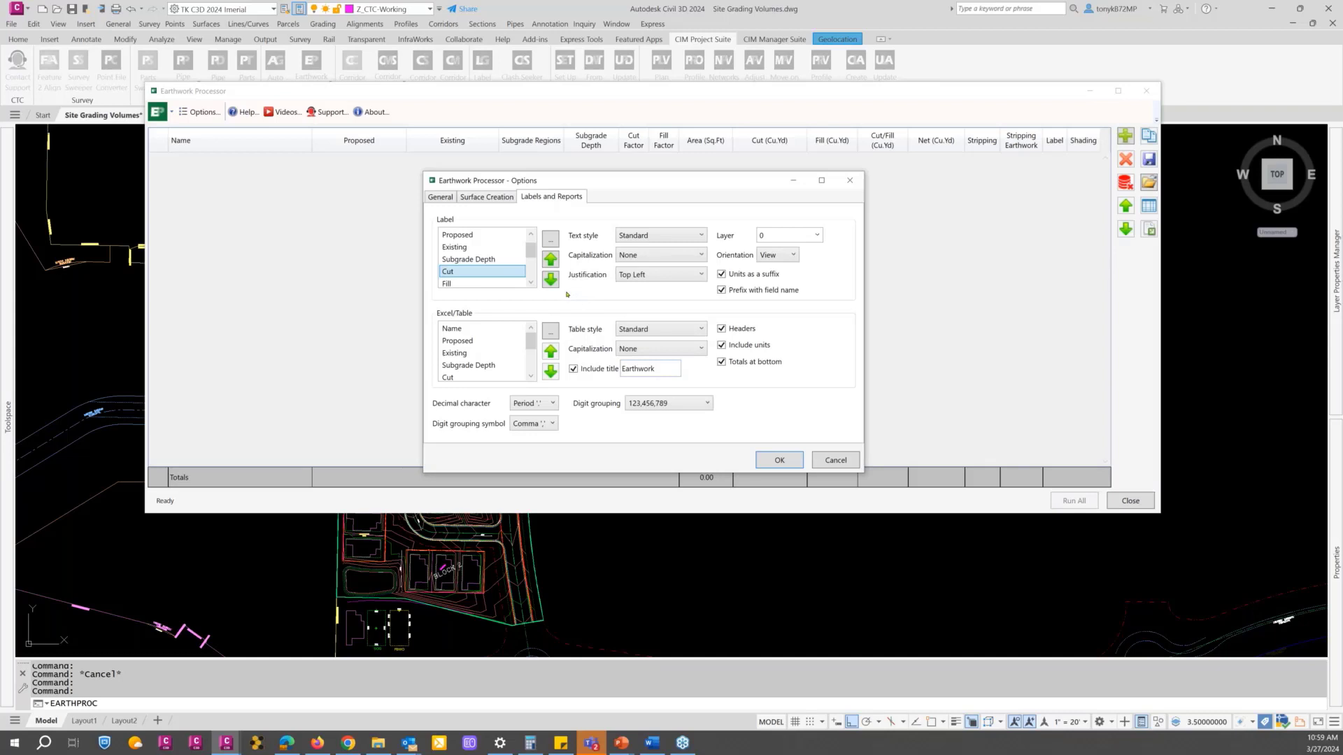
Step: Examine which columns can be included in the Excel and table reports, leaving the selection without changes
click(551, 331)
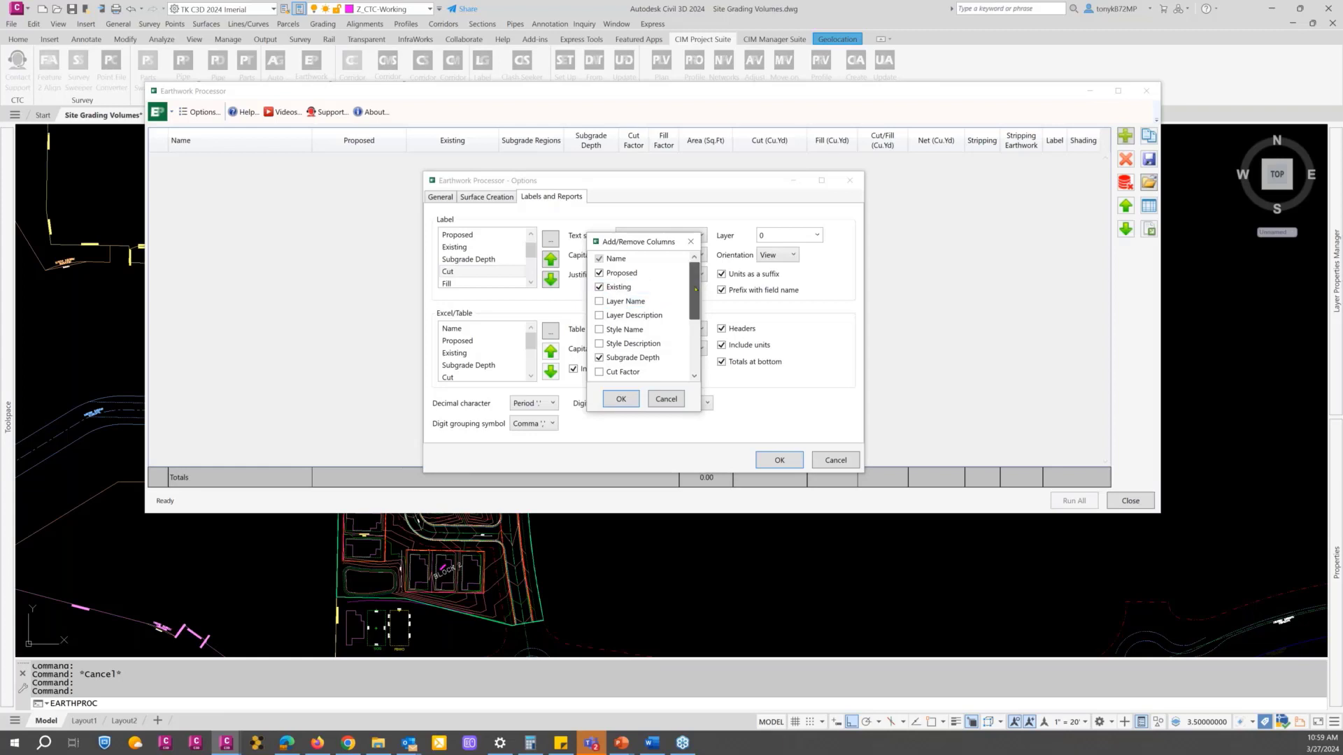
drag(693, 295, 680, 307)
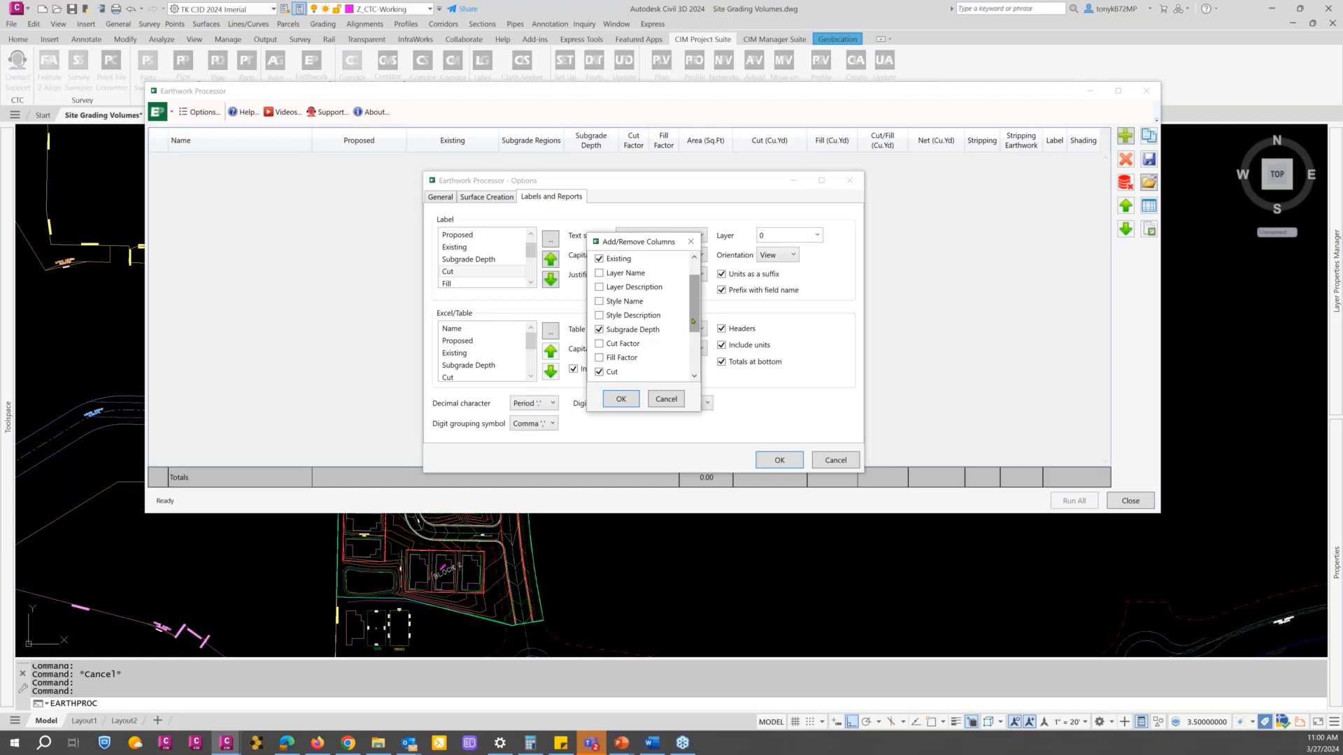
drag(693, 321, 693, 332)
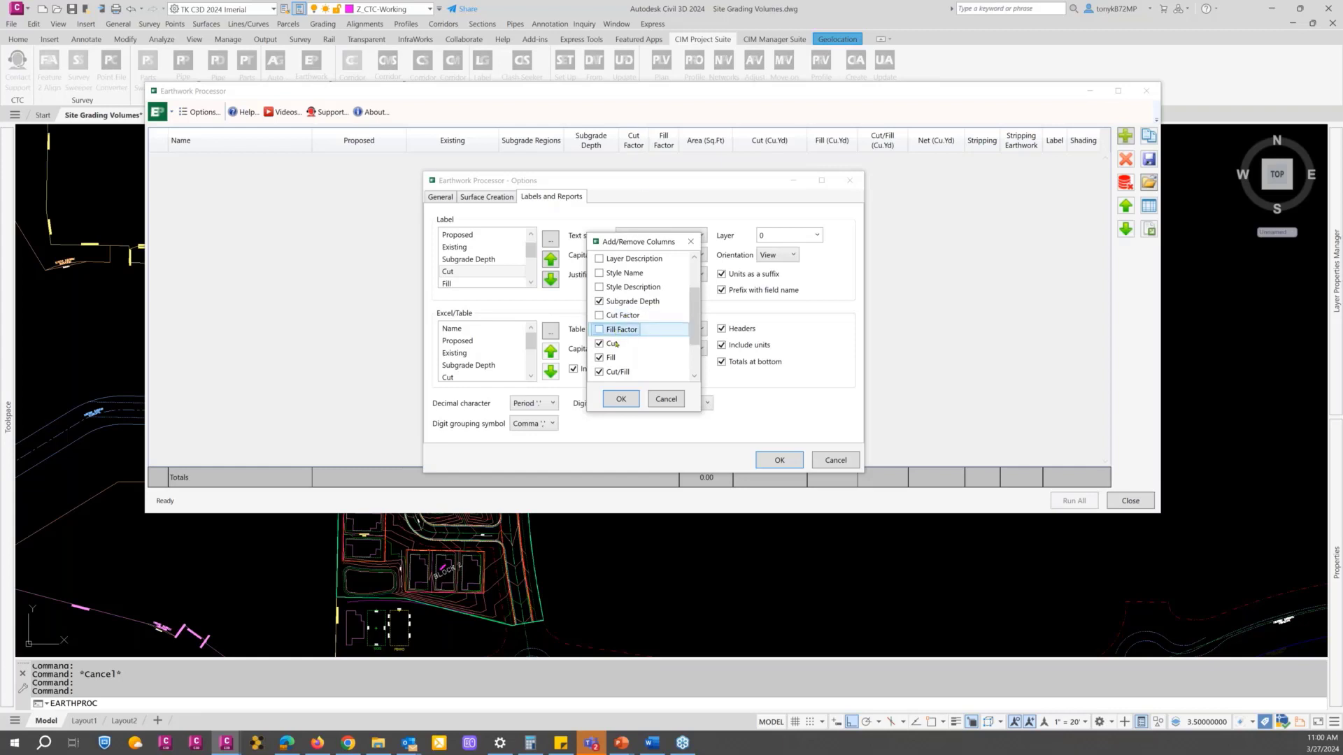
click(666, 400)
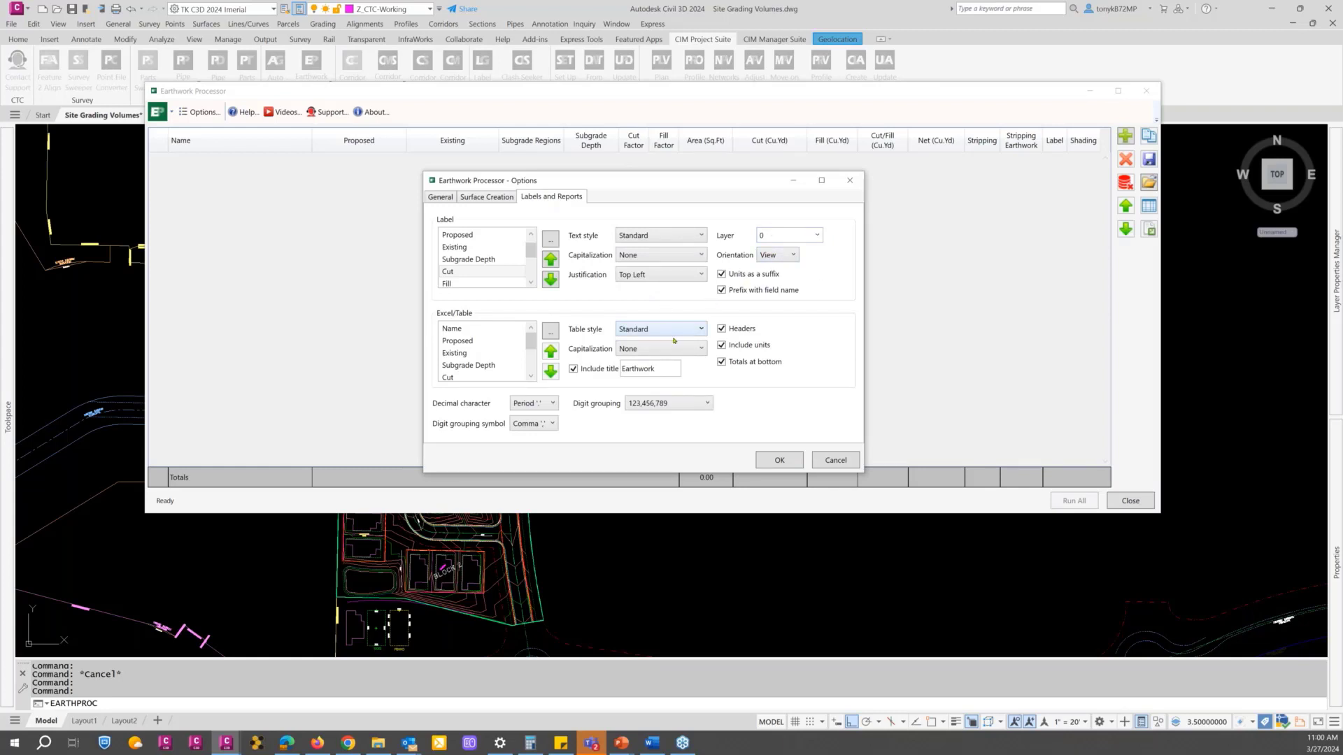
Step: Keep the general table precision at 0.00 and accept the Earthwork Processor options
click(444, 198)
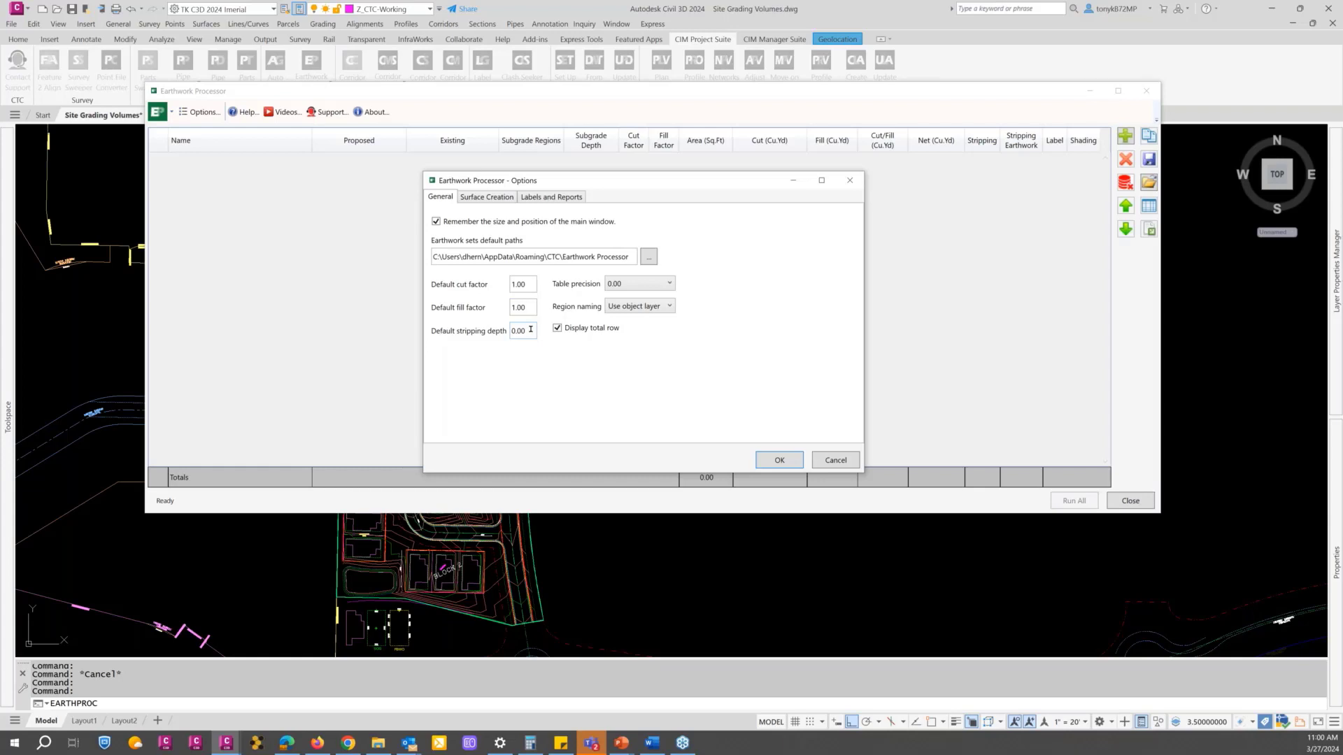
click(670, 284)
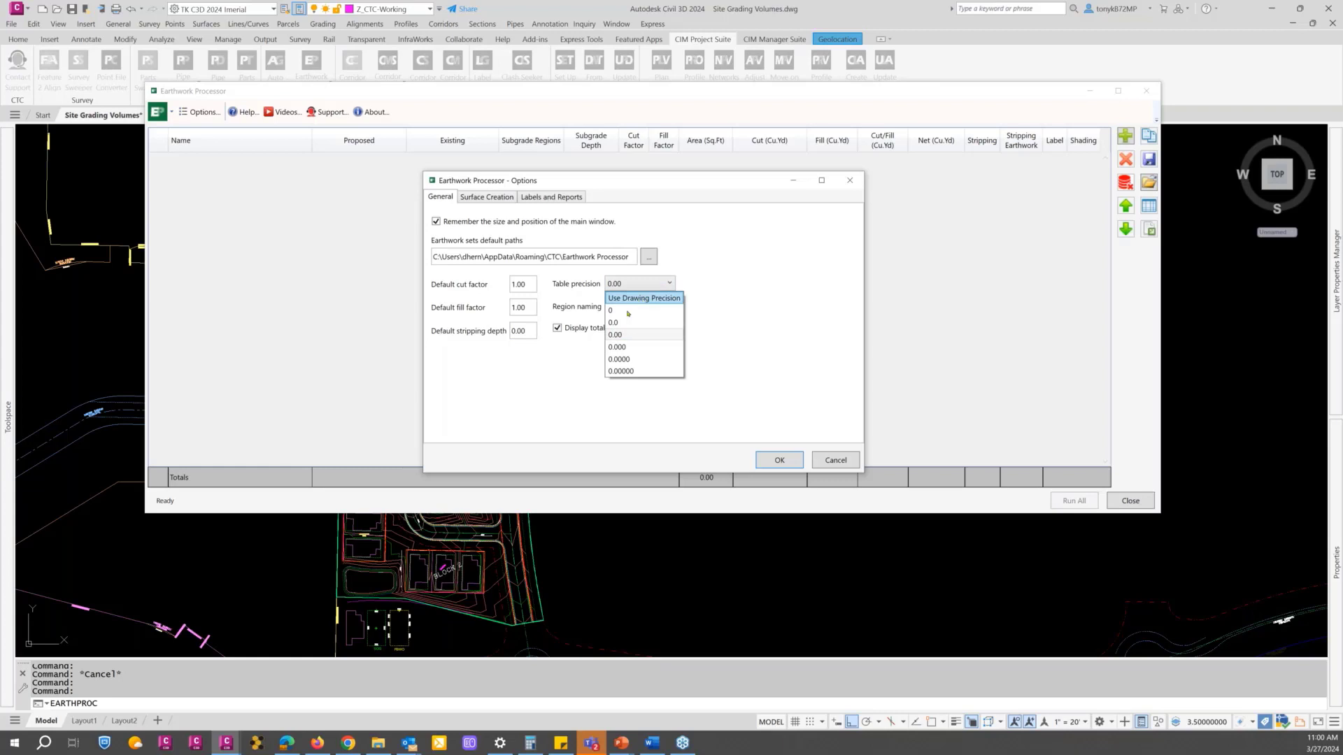
click(621, 336)
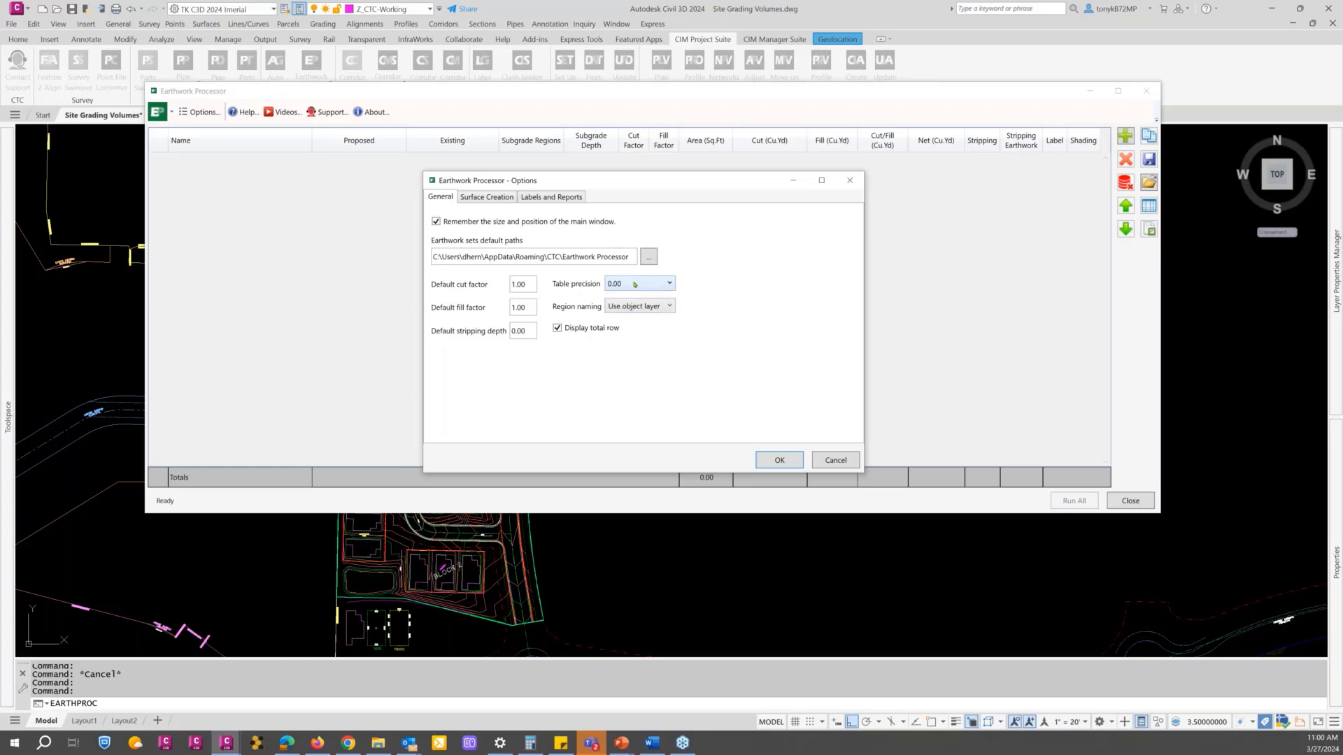
click(779, 460)
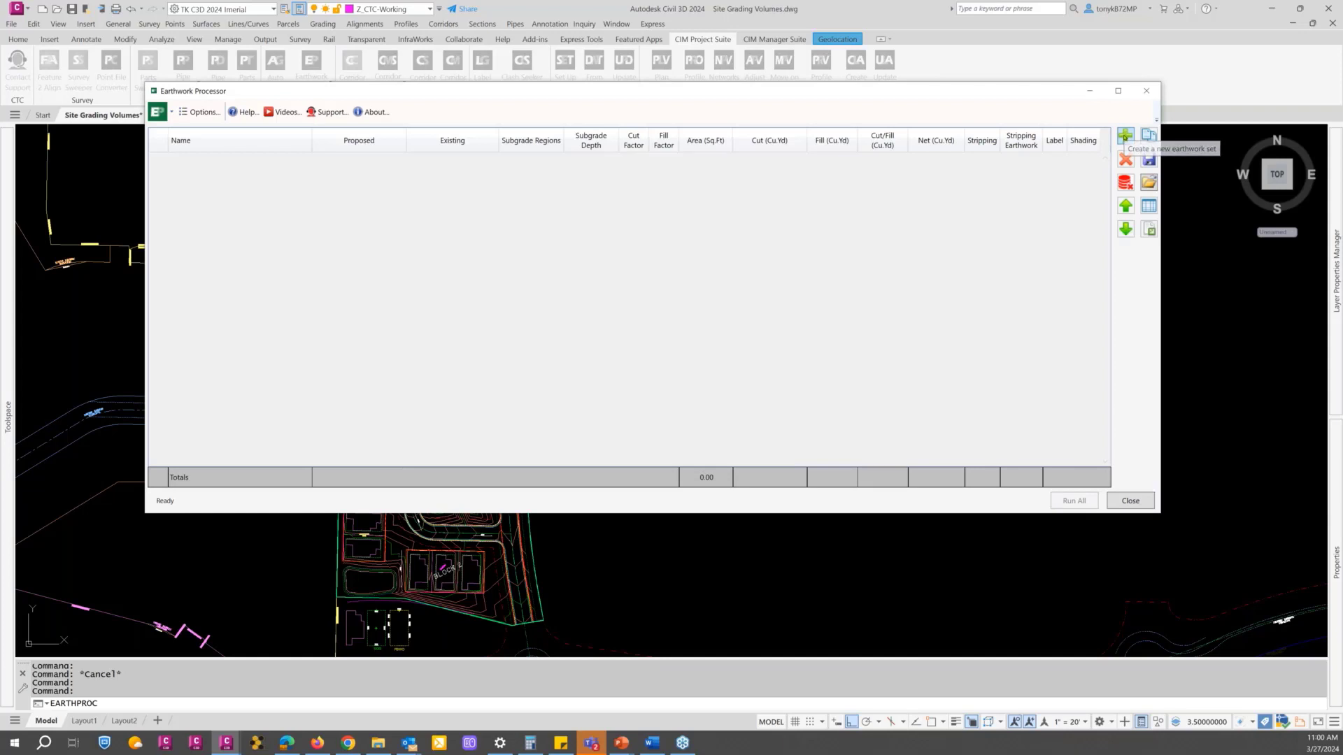
Step: Create a new earthwork set and reposition the Earthwork Processor window over the drawing
click(1125, 136)
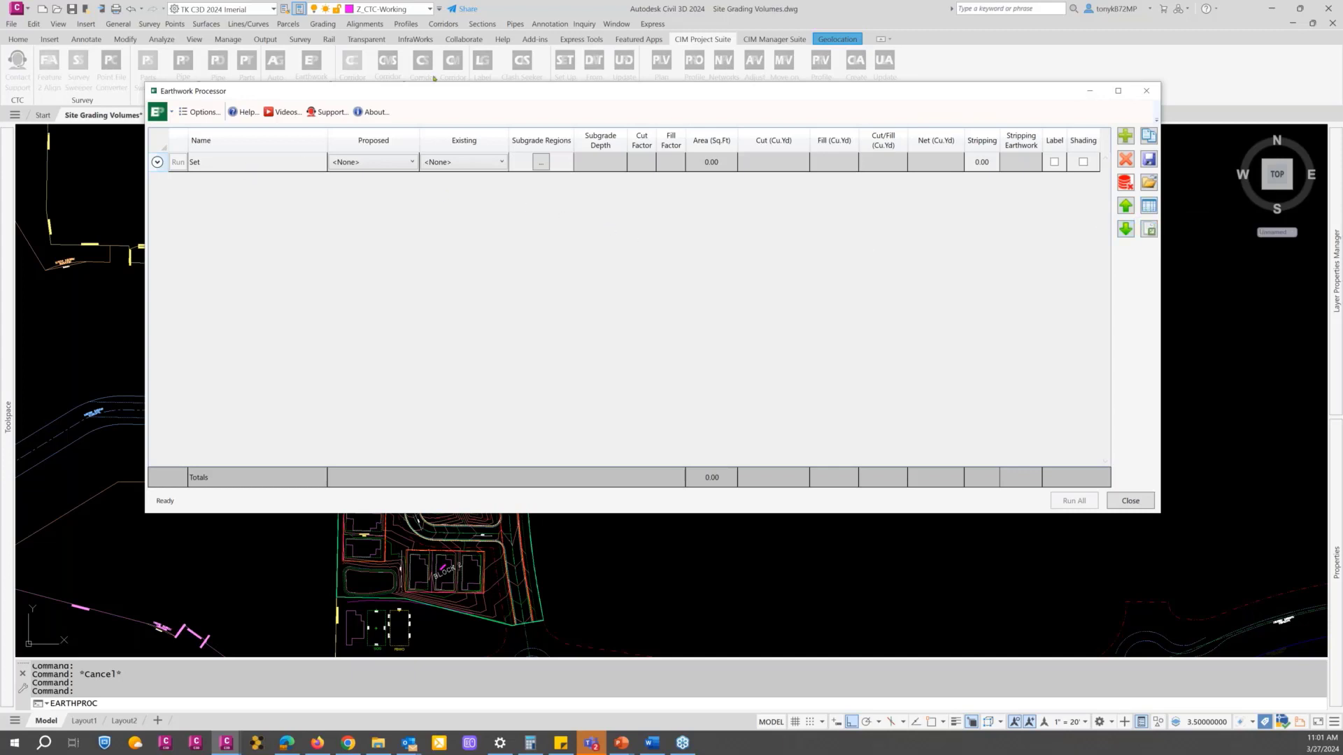
drag(439, 93, 528, 143)
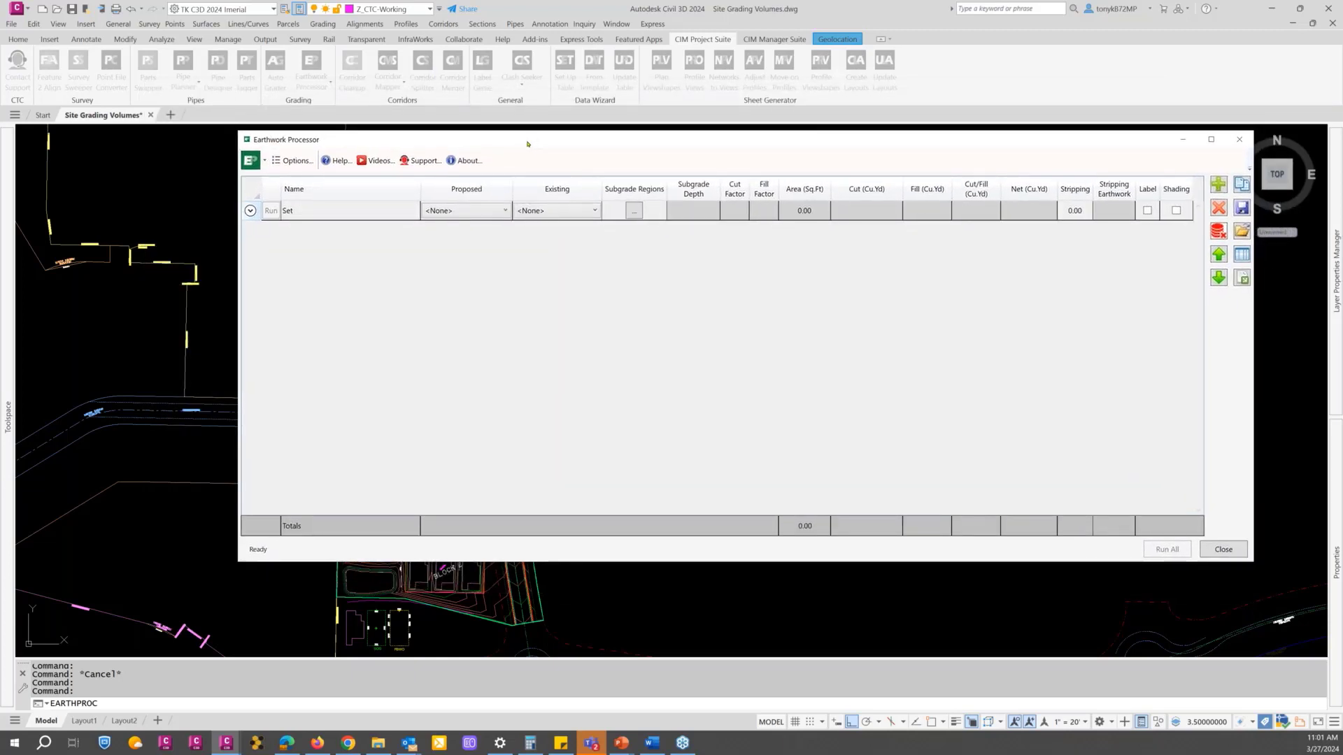
Step: Rename the new earthwork set as Proposed Roads
click(316, 215)
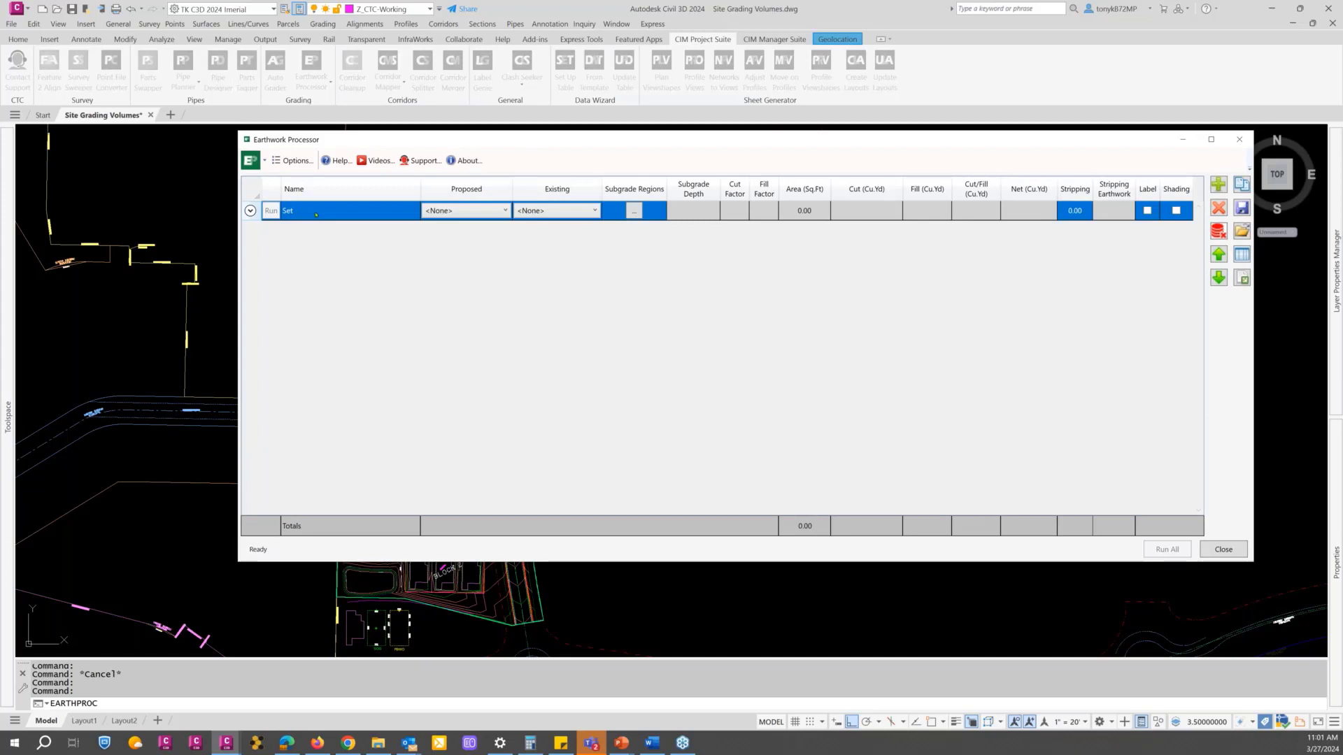
click(316, 215)
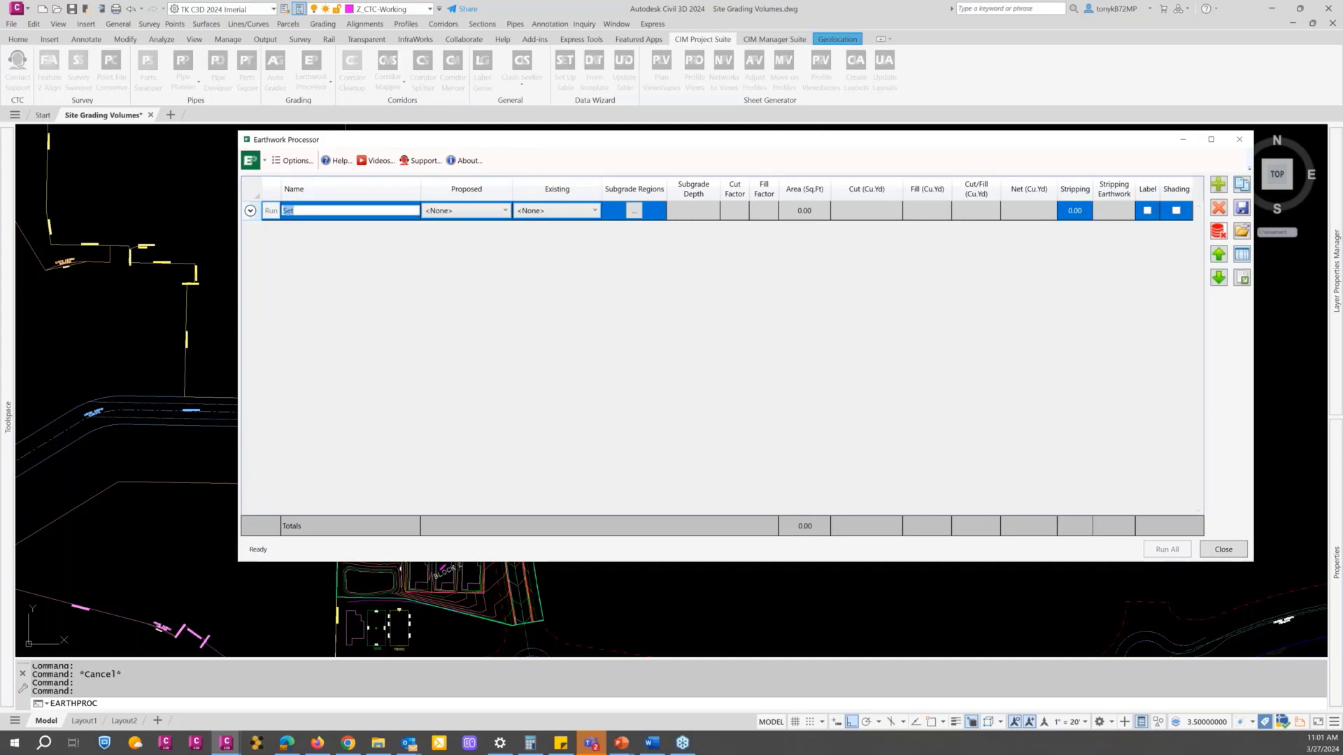
text(Proposed Roads)
Step: Assign CTC Phase 1 as the proposed surface and EG - Composite as the existing surface of the Proposed Roads set
click(481, 211)
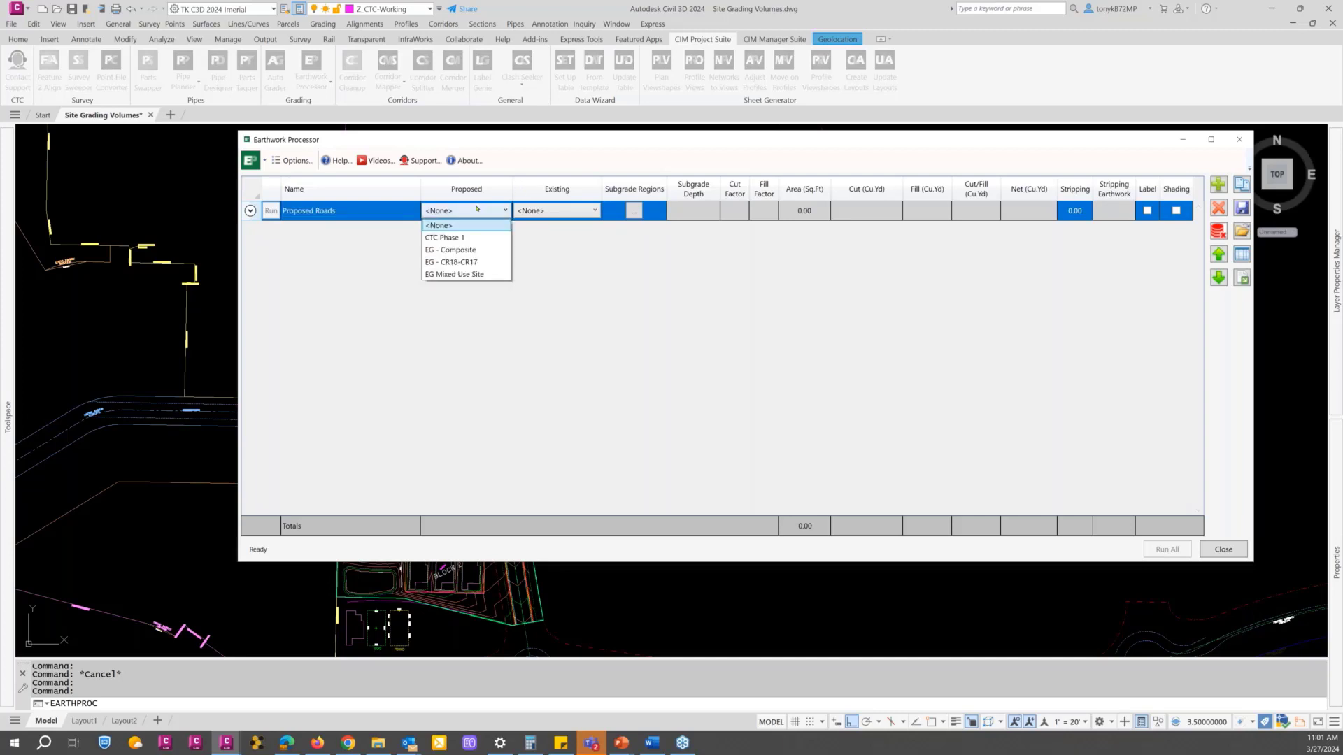
click(452, 238)
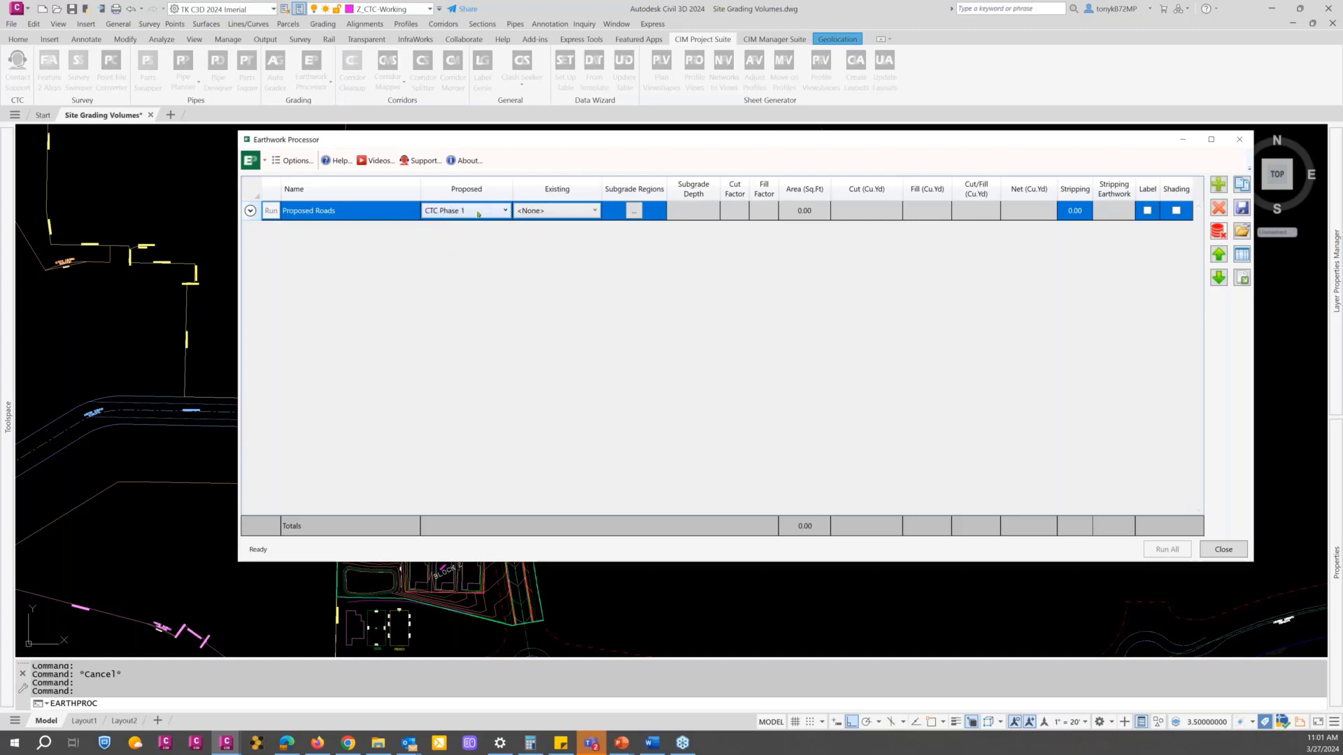
click(592, 213)
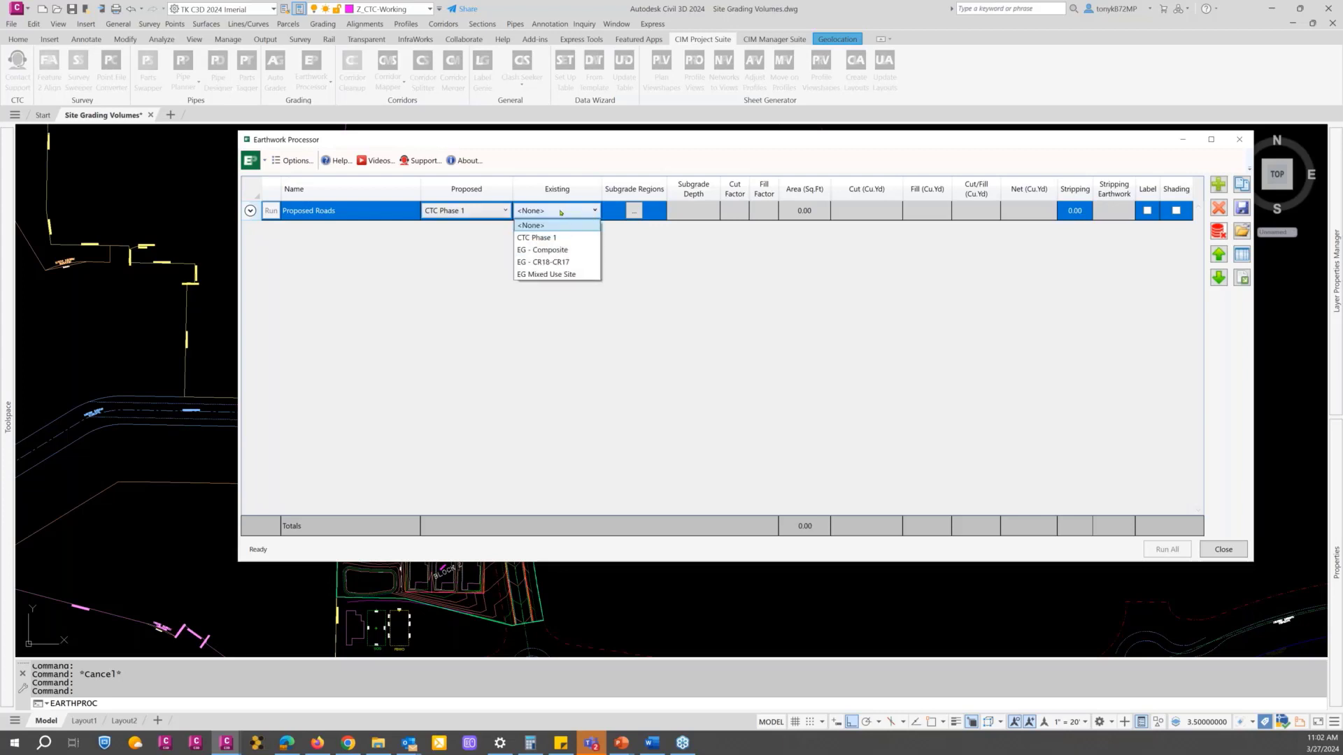
click(554, 252)
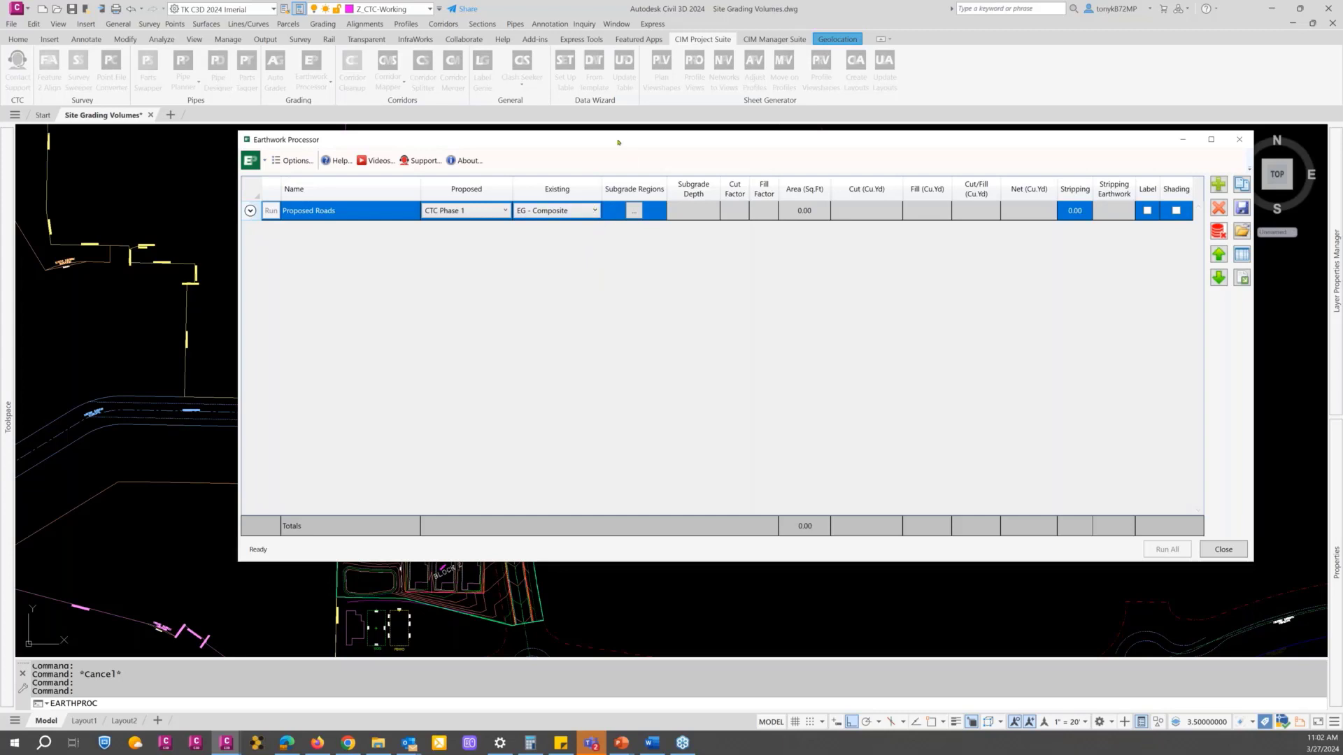
Step: Define the set's subgrade regions by including the layer _ERWK CTC PKWY, picked from the red dashed road boundary in the drawing
drag(618, 142, 612, 162)
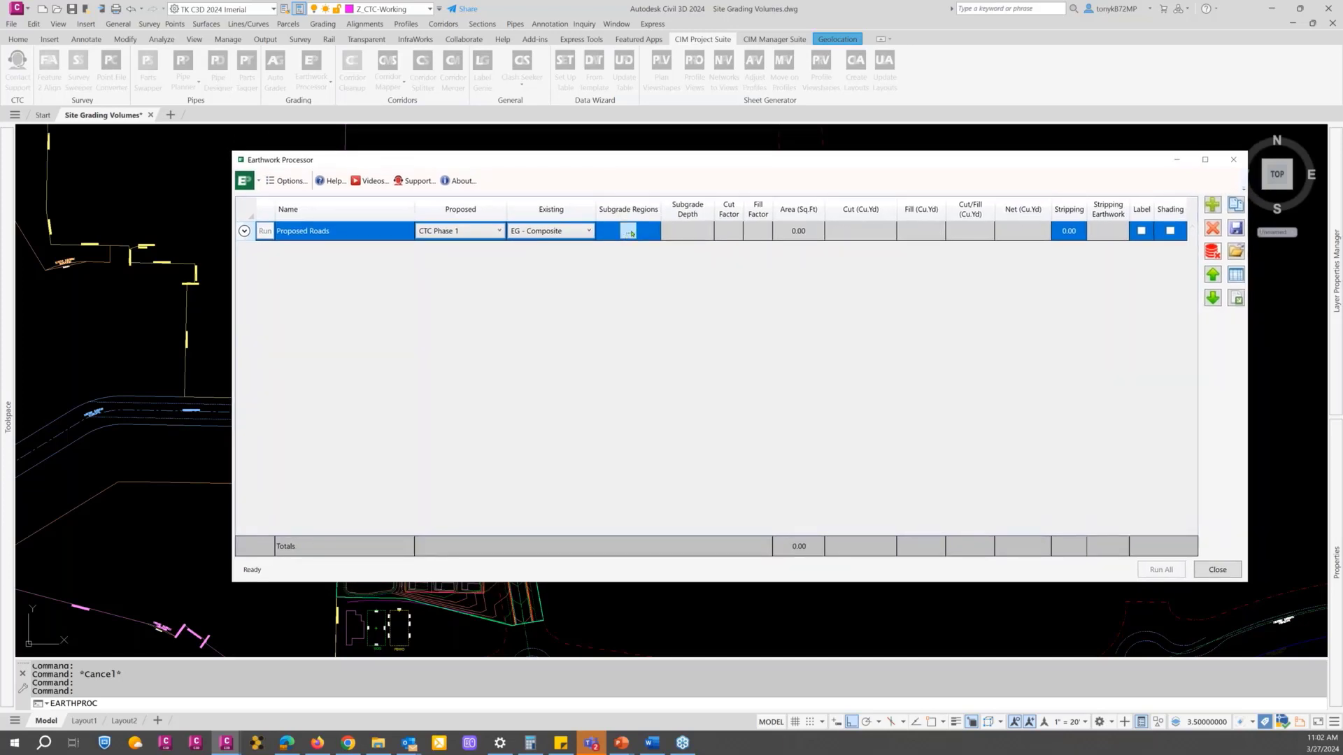
click(627, 233)
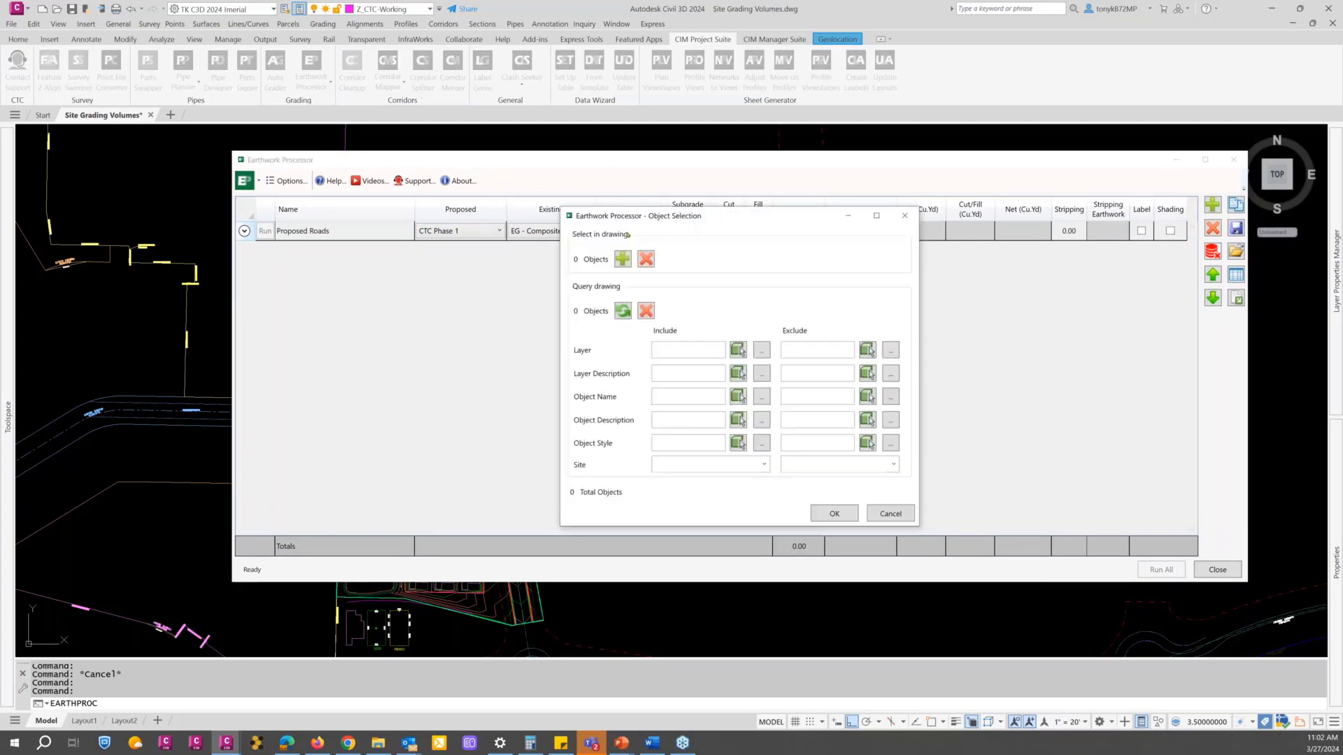
drag(648, 219, 616, 256)
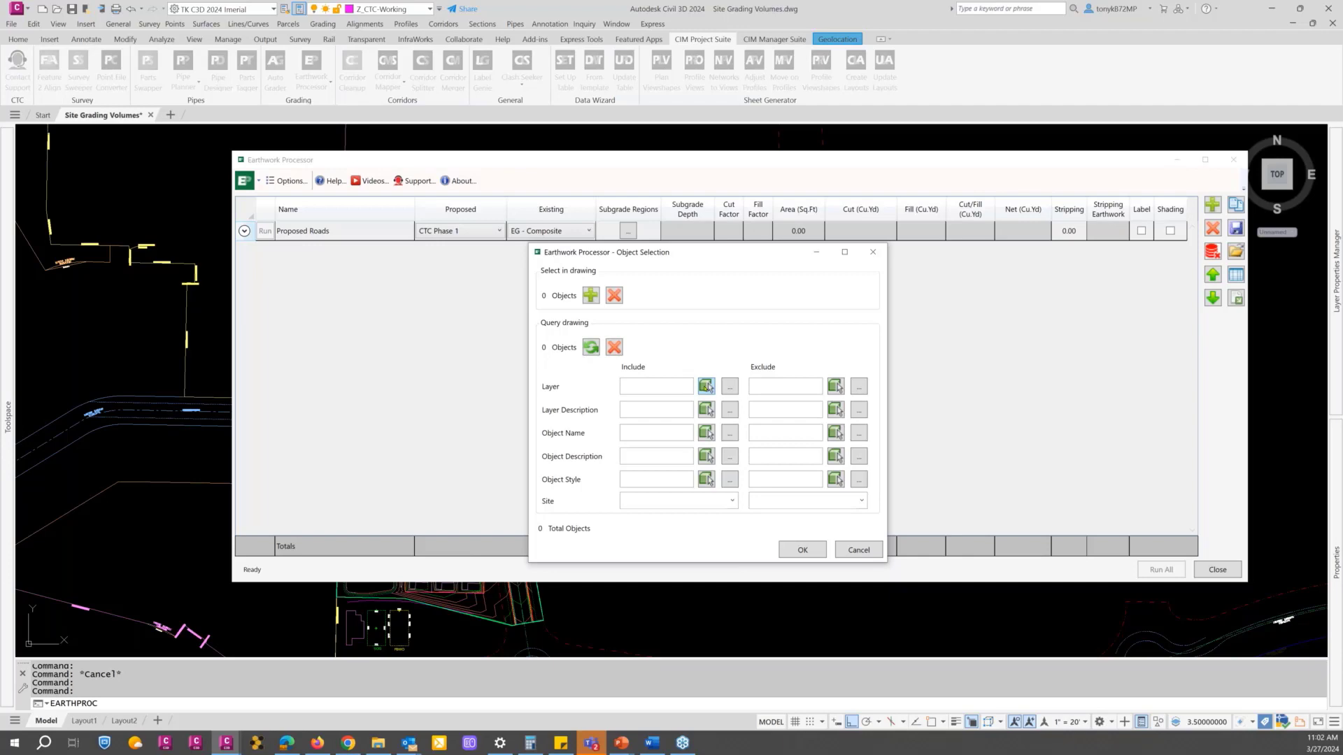
click(706, 386)
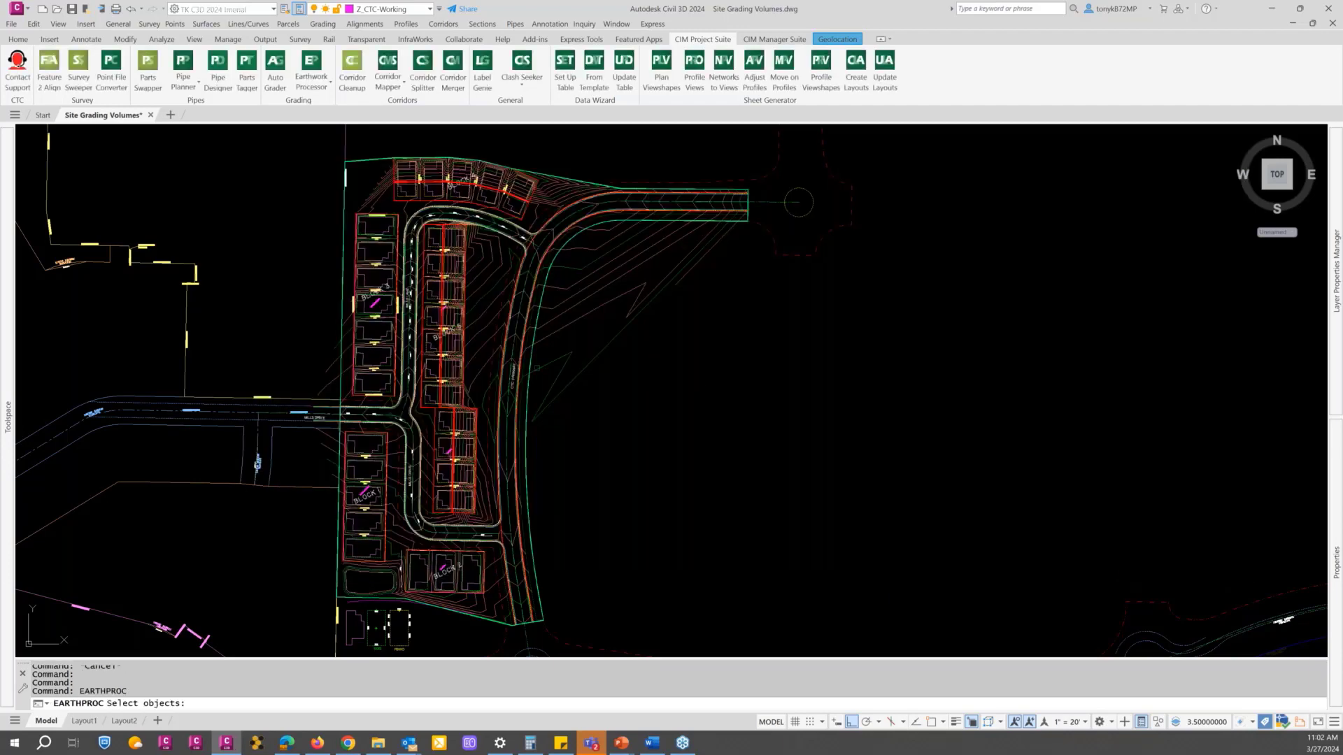
scroll(494, 322, up, 4)
scroll(539, 261, up, 3)
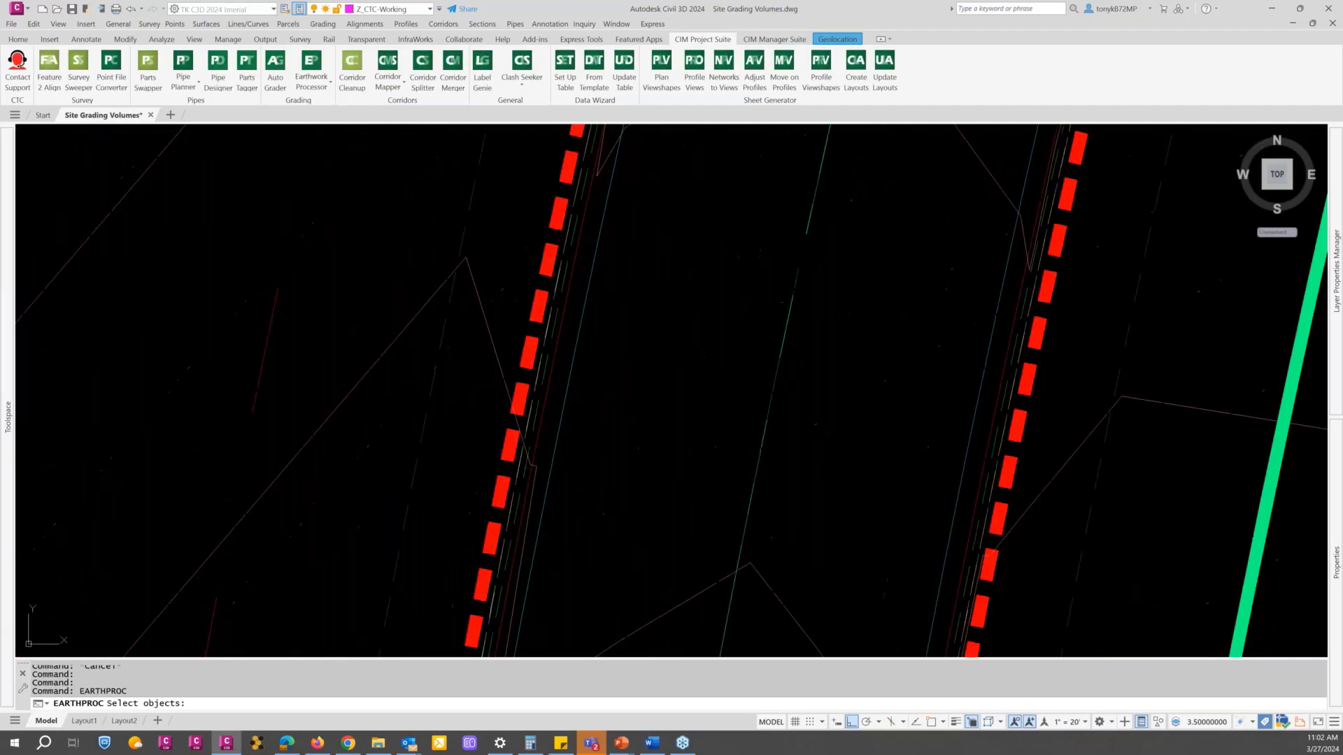
click(989, 556)
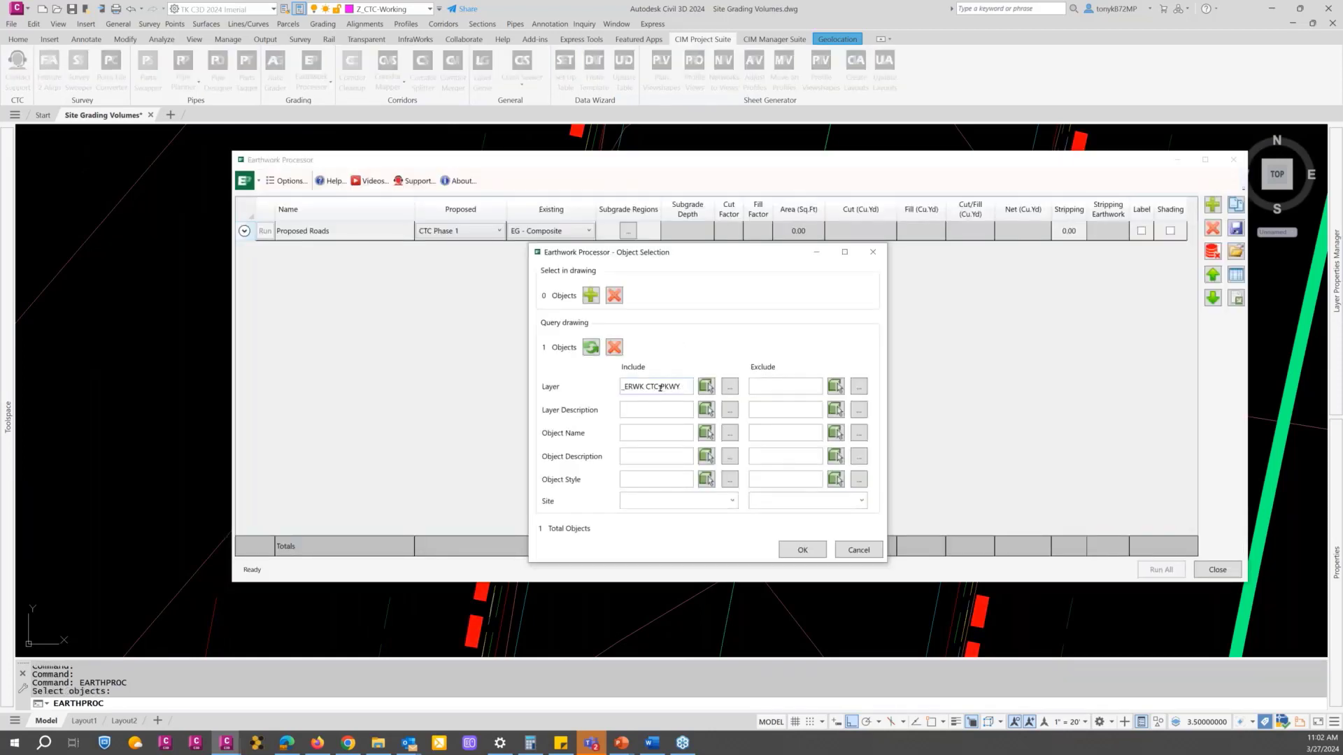
drag(645, 386, 681, 387)
key(BackSpace)
click(706, 388)
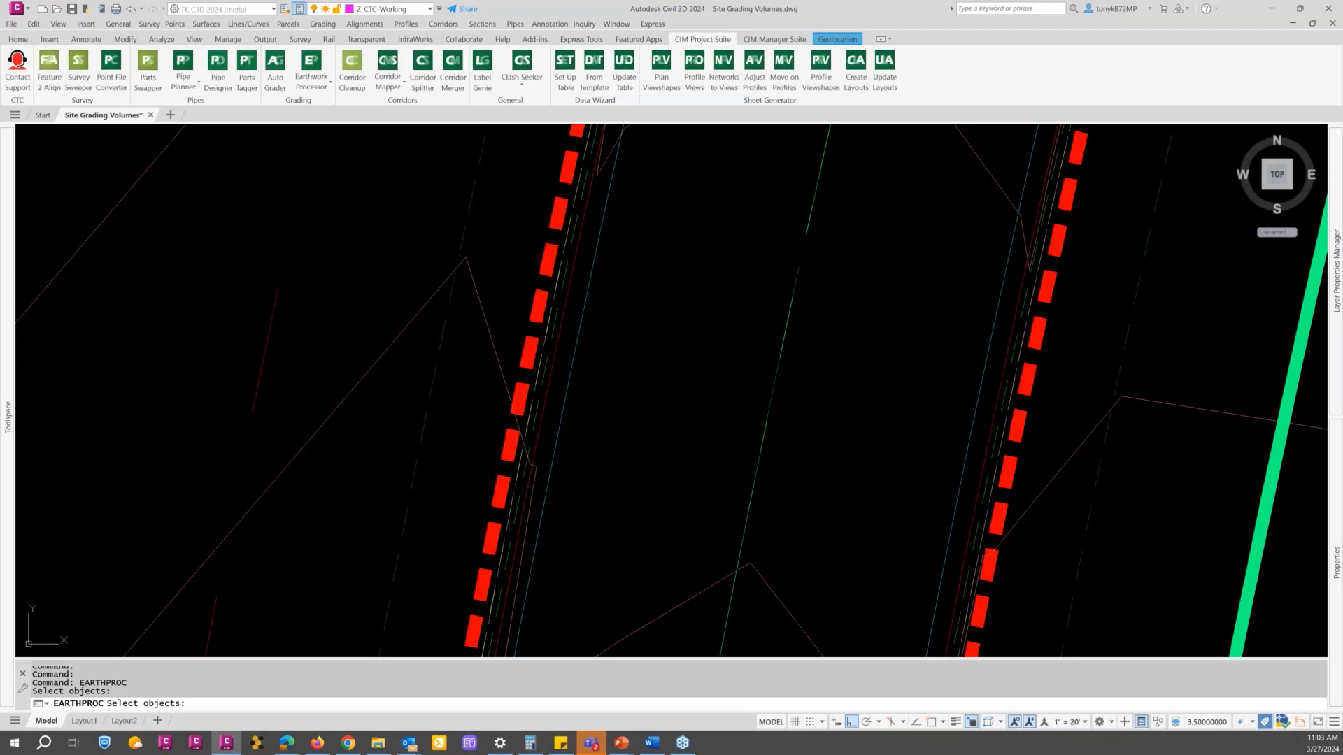
key(Return)
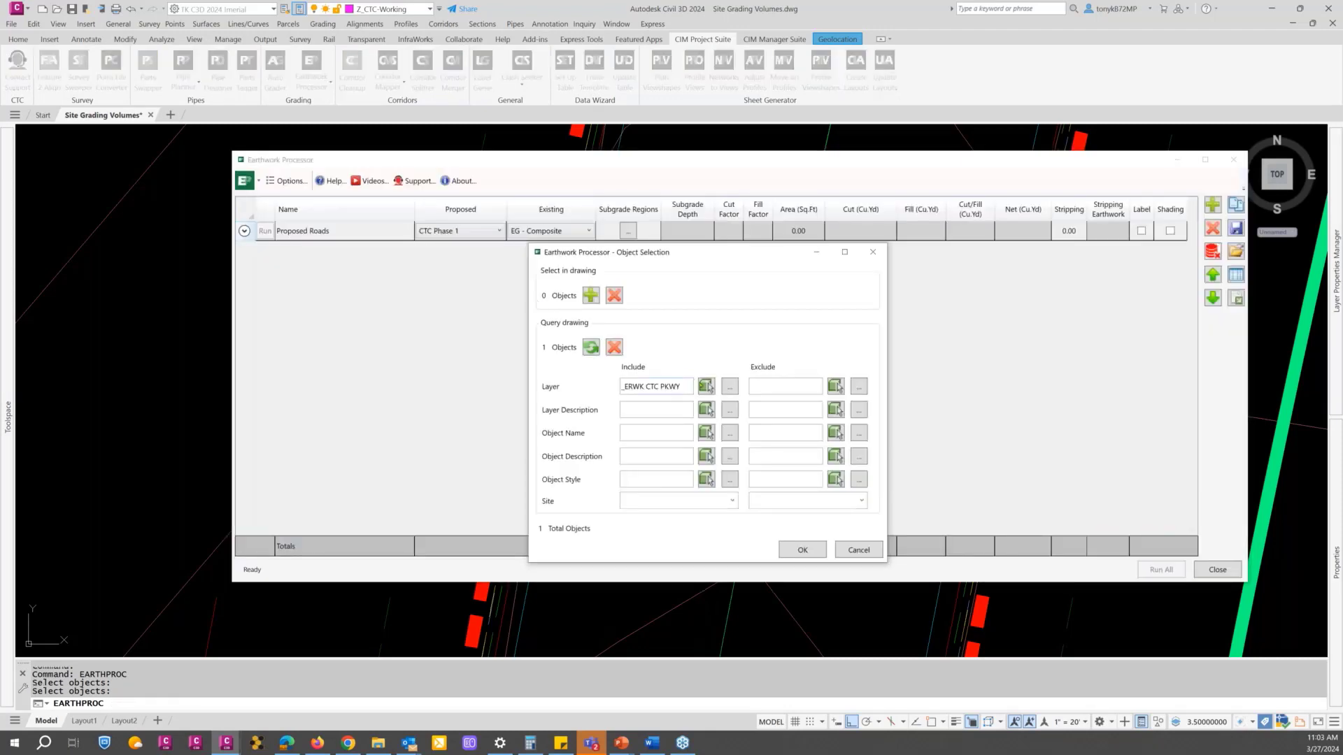
Step: Add the layer _ERWK MILLS to the included layers by picking the grey dashed boundary of the adjoining road
click(706, 388)
scroll(621, 392, down, 6)
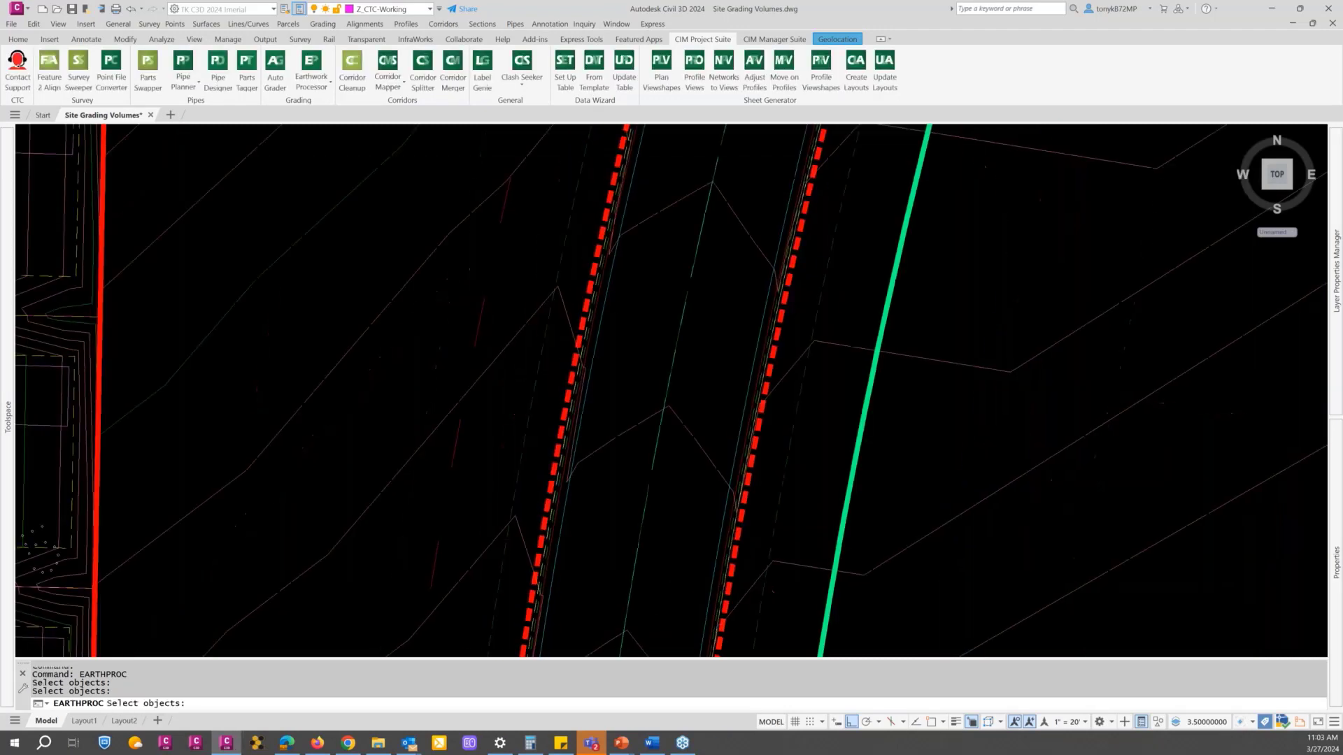
scroll(622, 391, down, 2)
middle_drag(545, 241, 472, 553)
scroll(539, 334, up, 4)
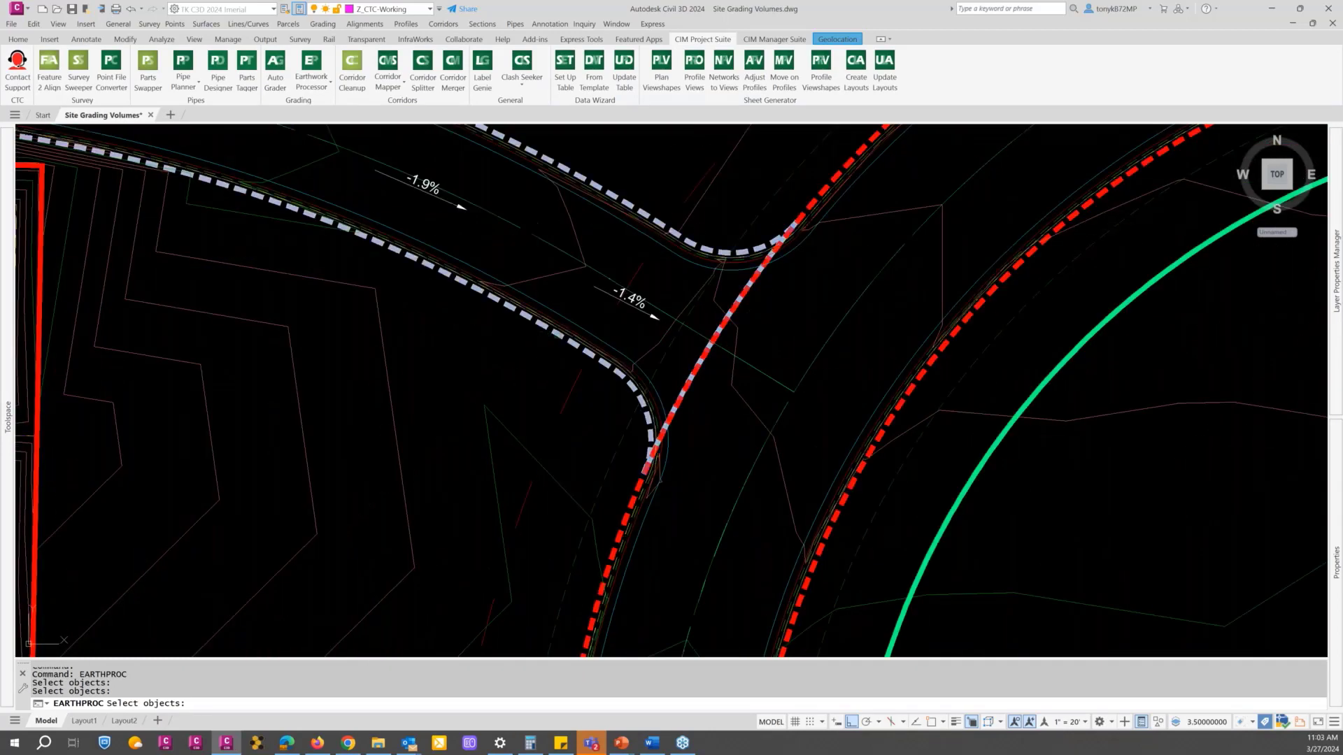
click(557, 336)
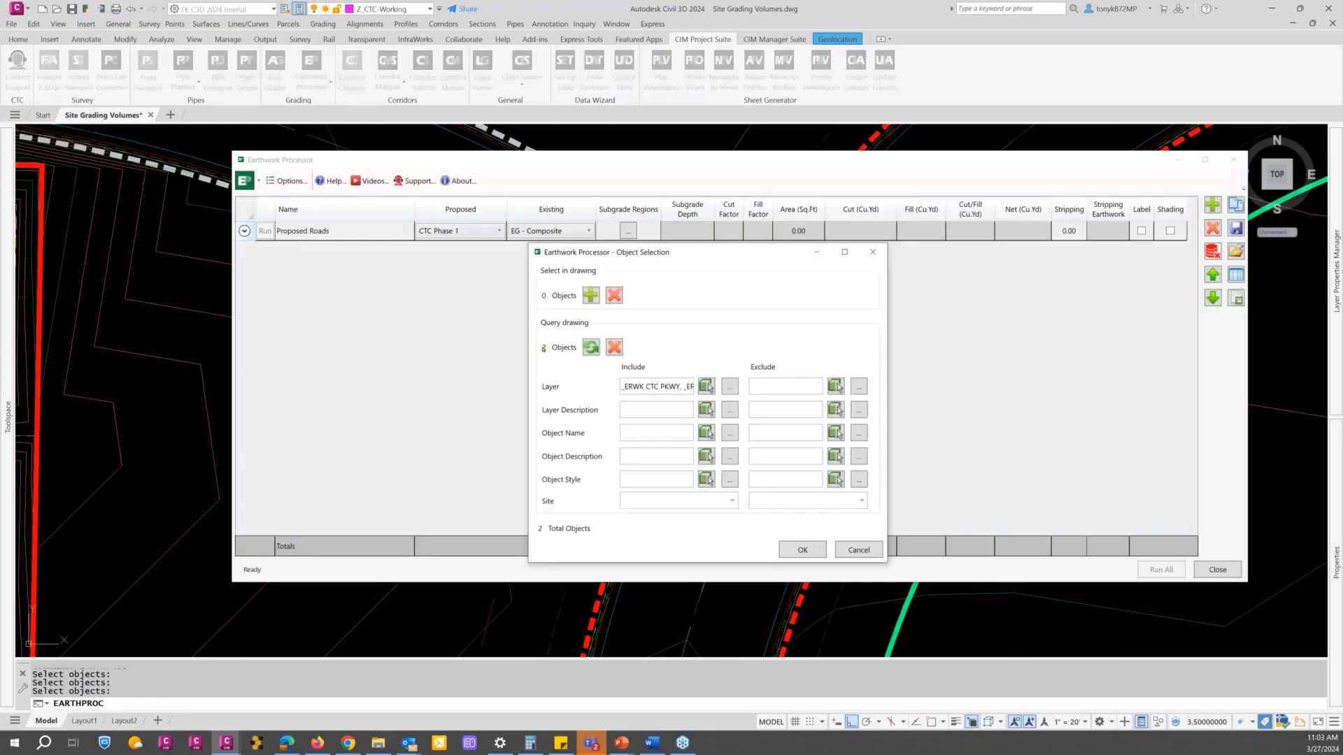
Step: Review the full list of included layers and accept the subgrade region selection
click(729, 386)
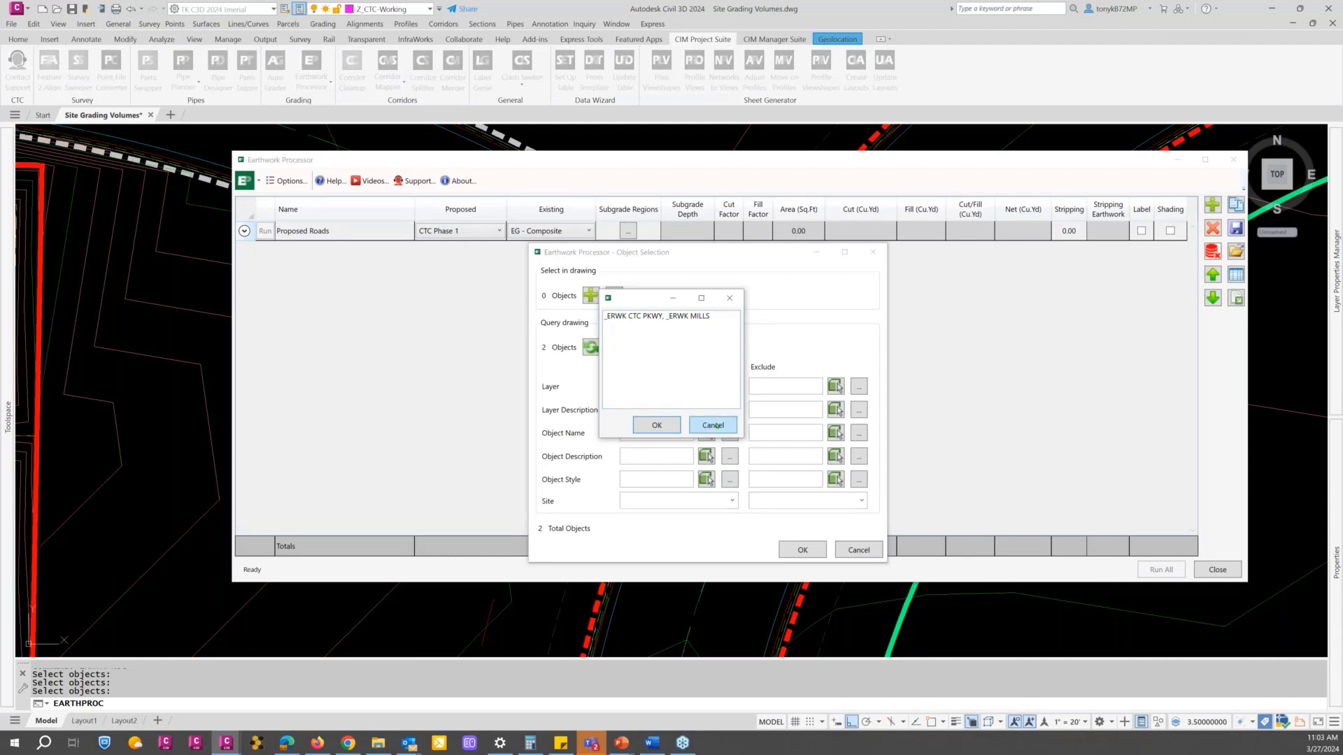
click(659, 425)
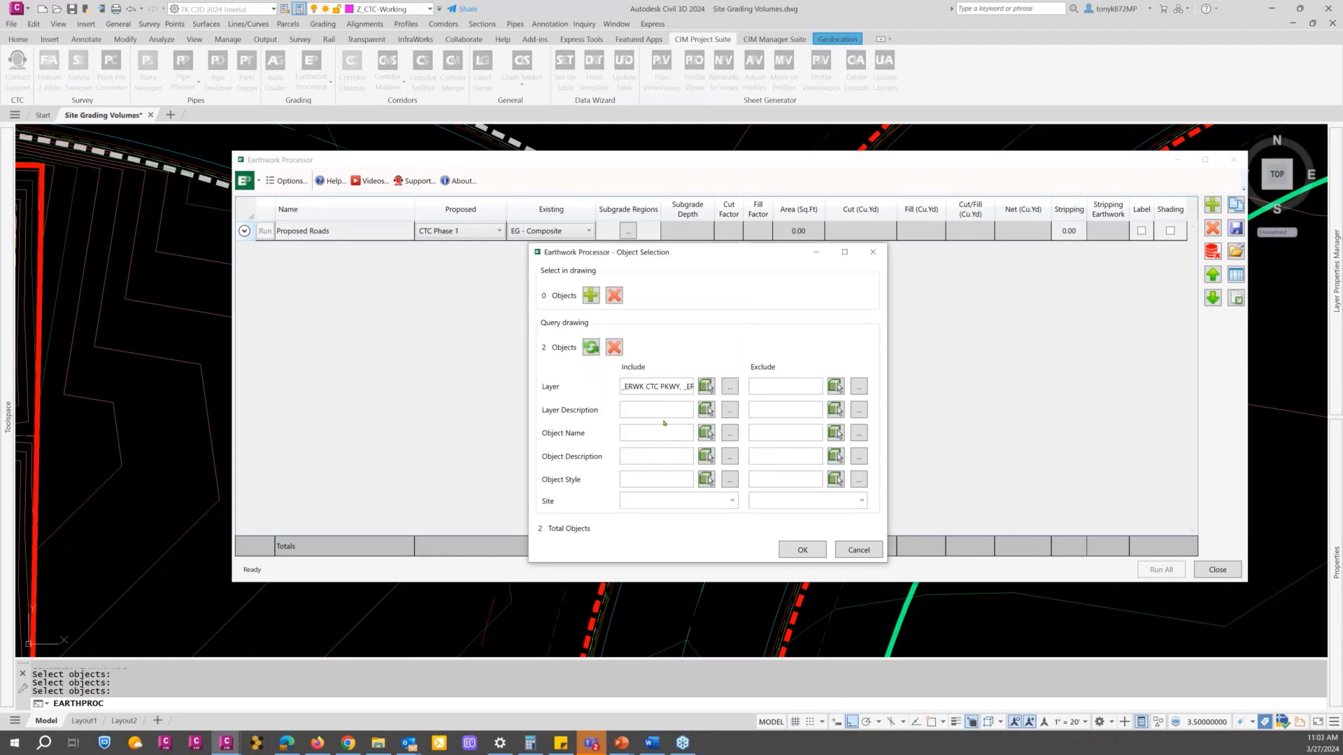
click(801, 551)
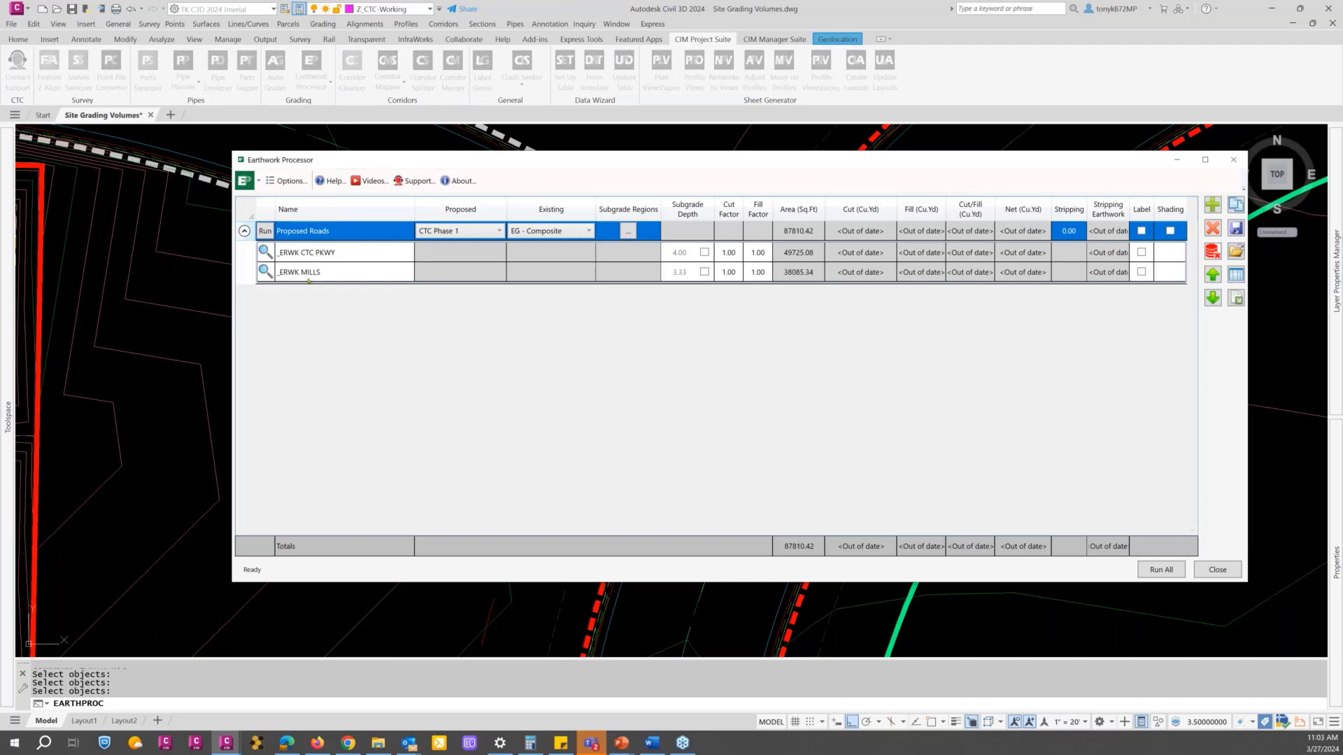
Step: Check the region naming choices in the Earthwork Processor options and keep Use object layer
click(286, 181)
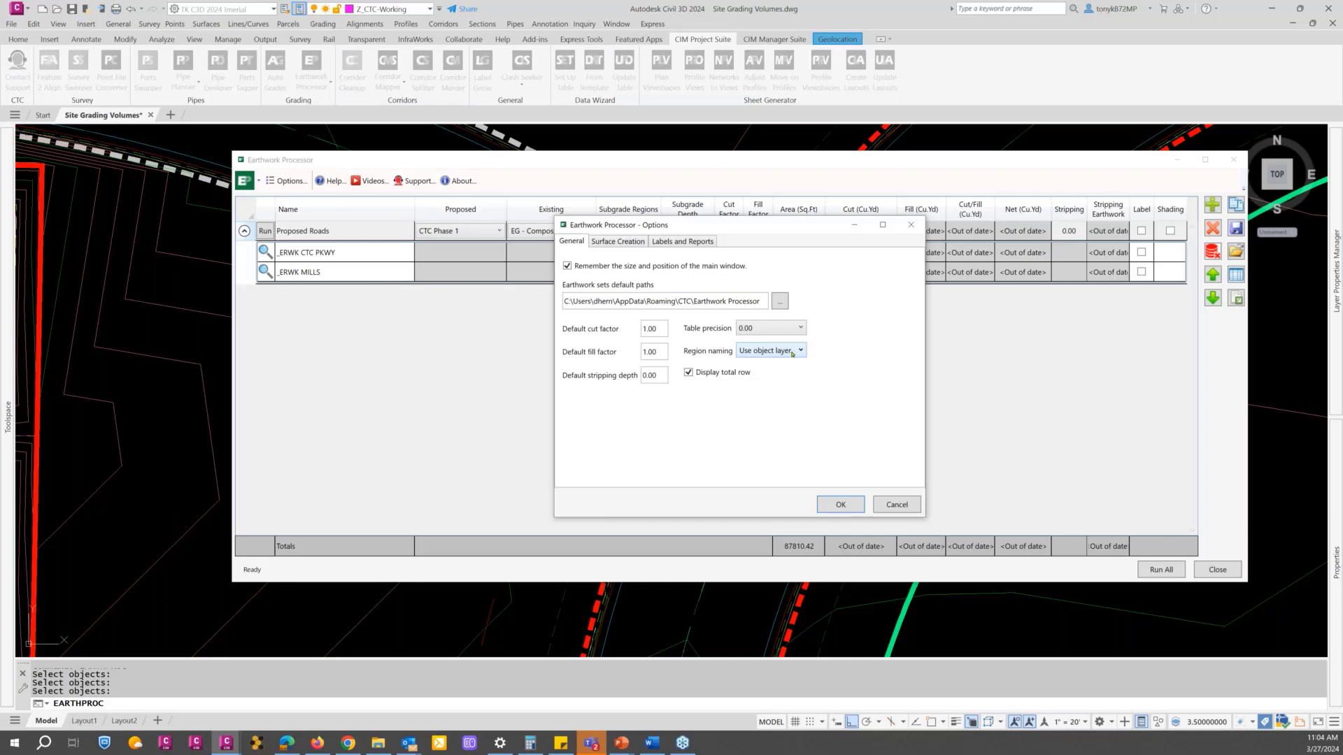
click(794, 352)
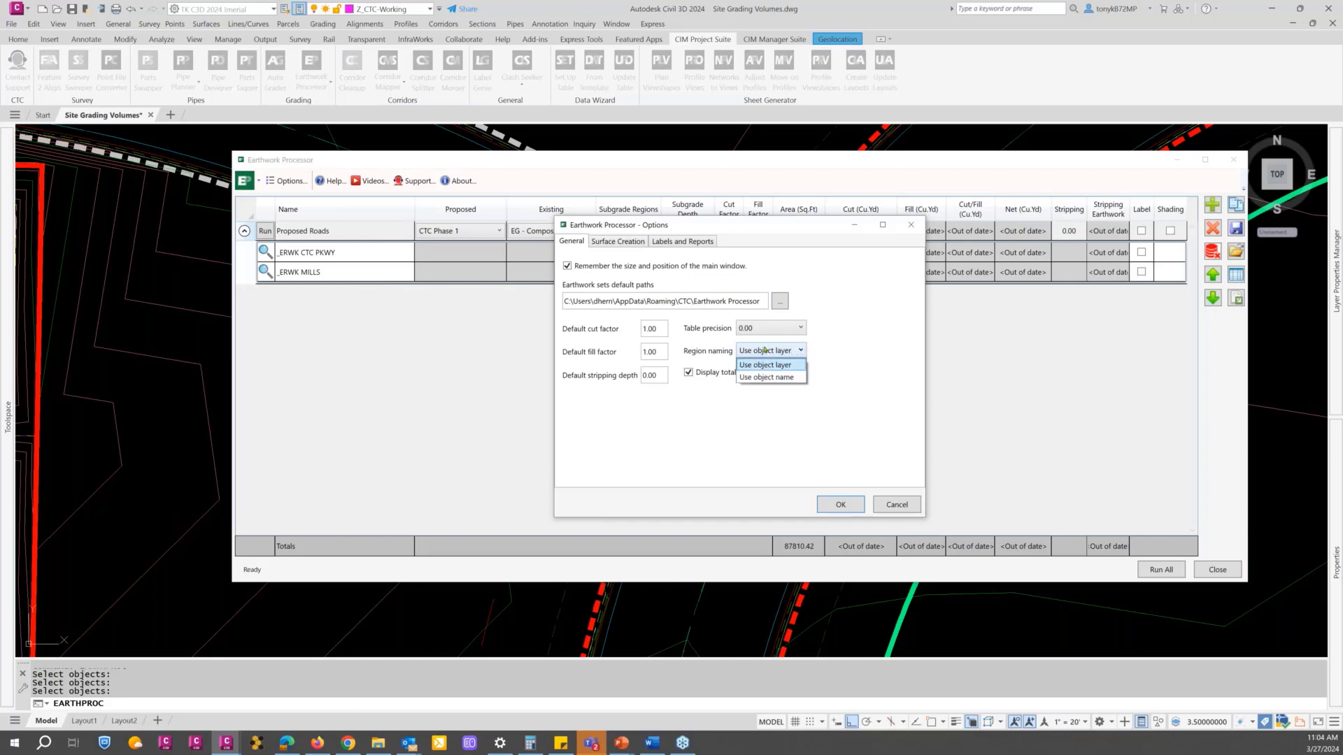
click(758, 351)
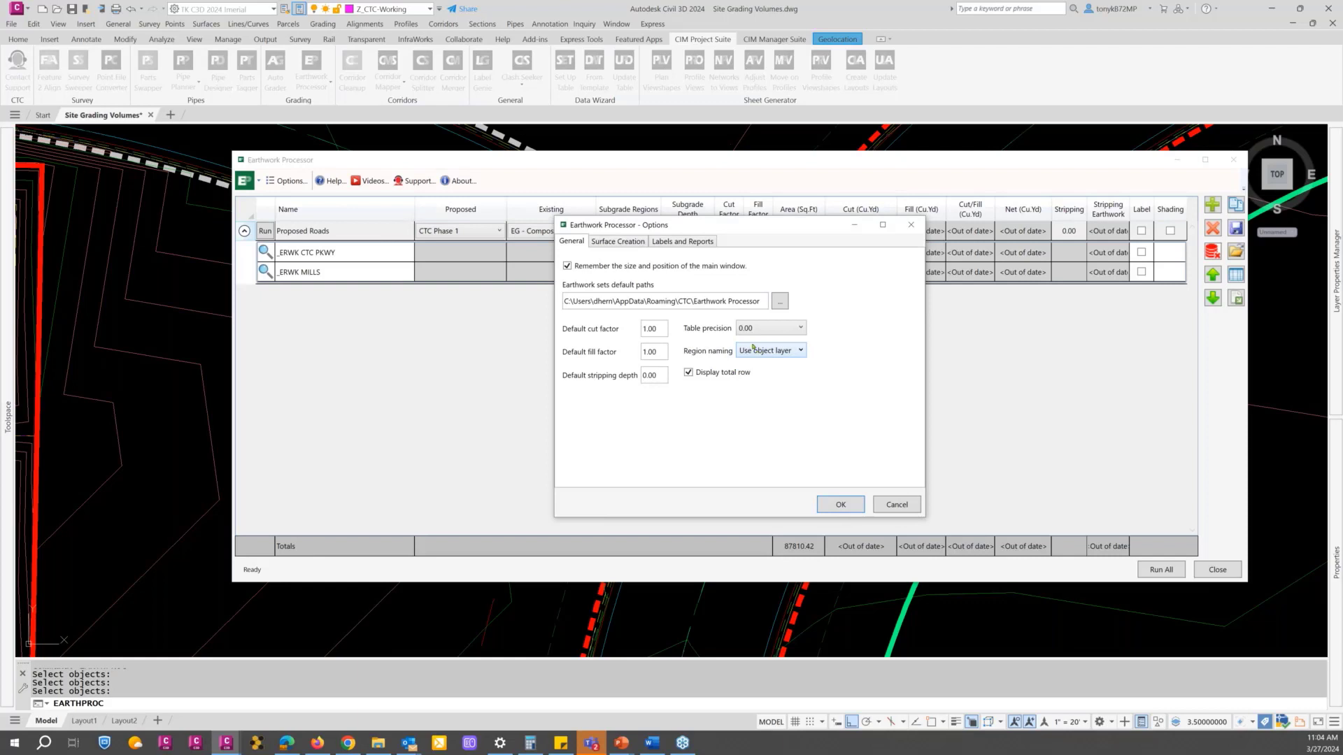
click(840, 505)
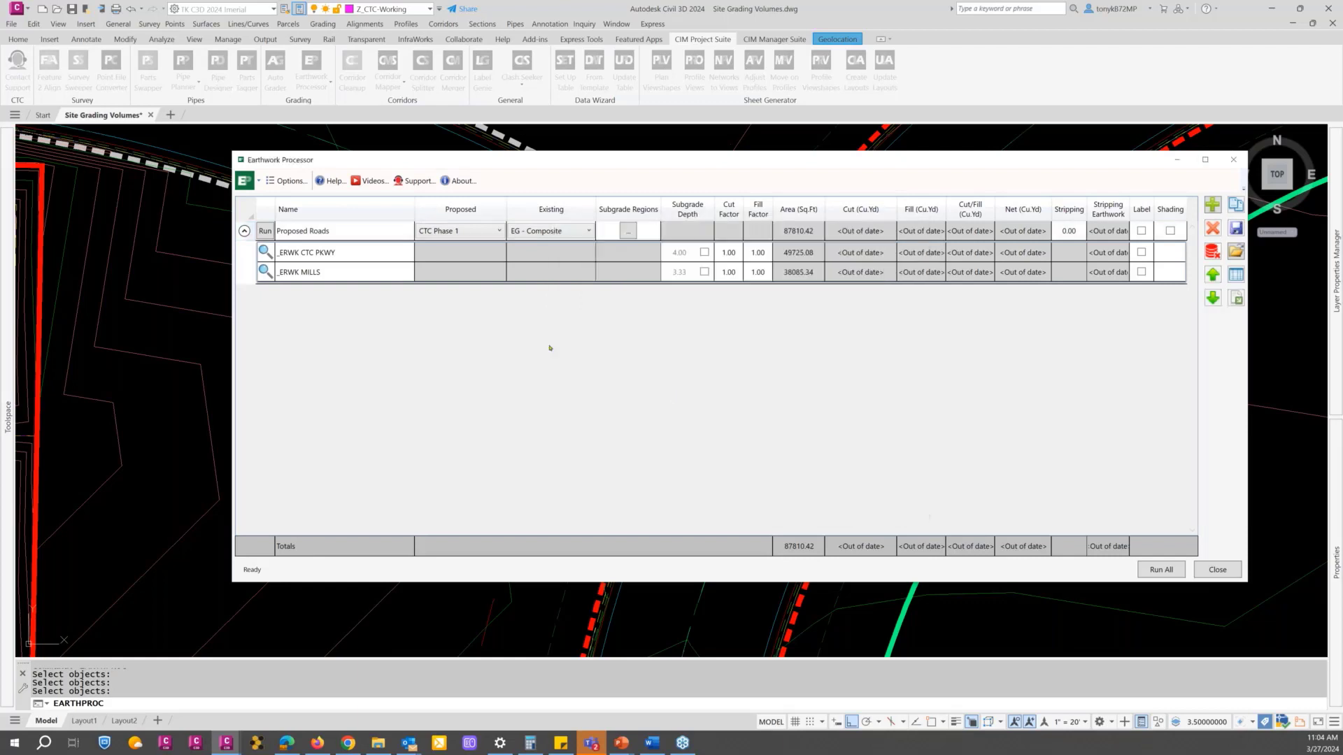
Step: Check that the names of the _ERWK CTC PKWY and _ERWK MILLS regions can be edited, leaving both as they are
click(339, 253)
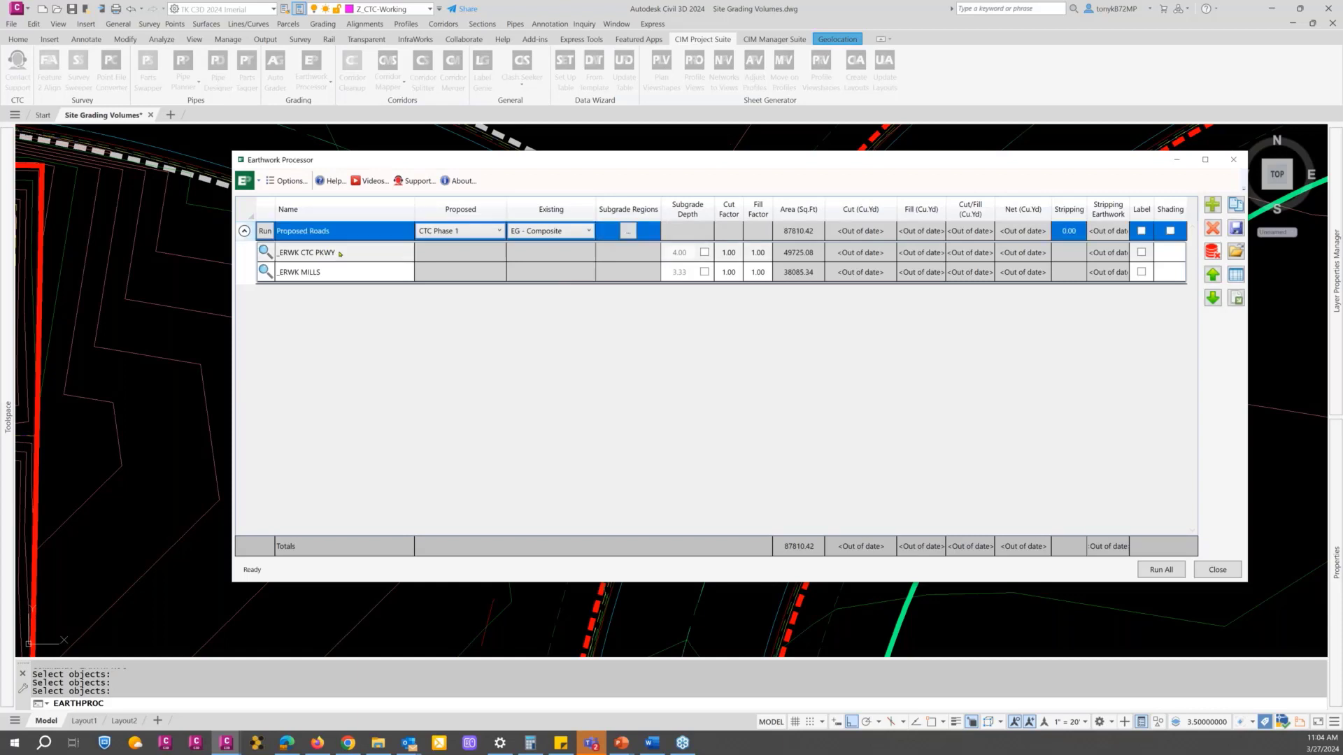
click(340, 253)
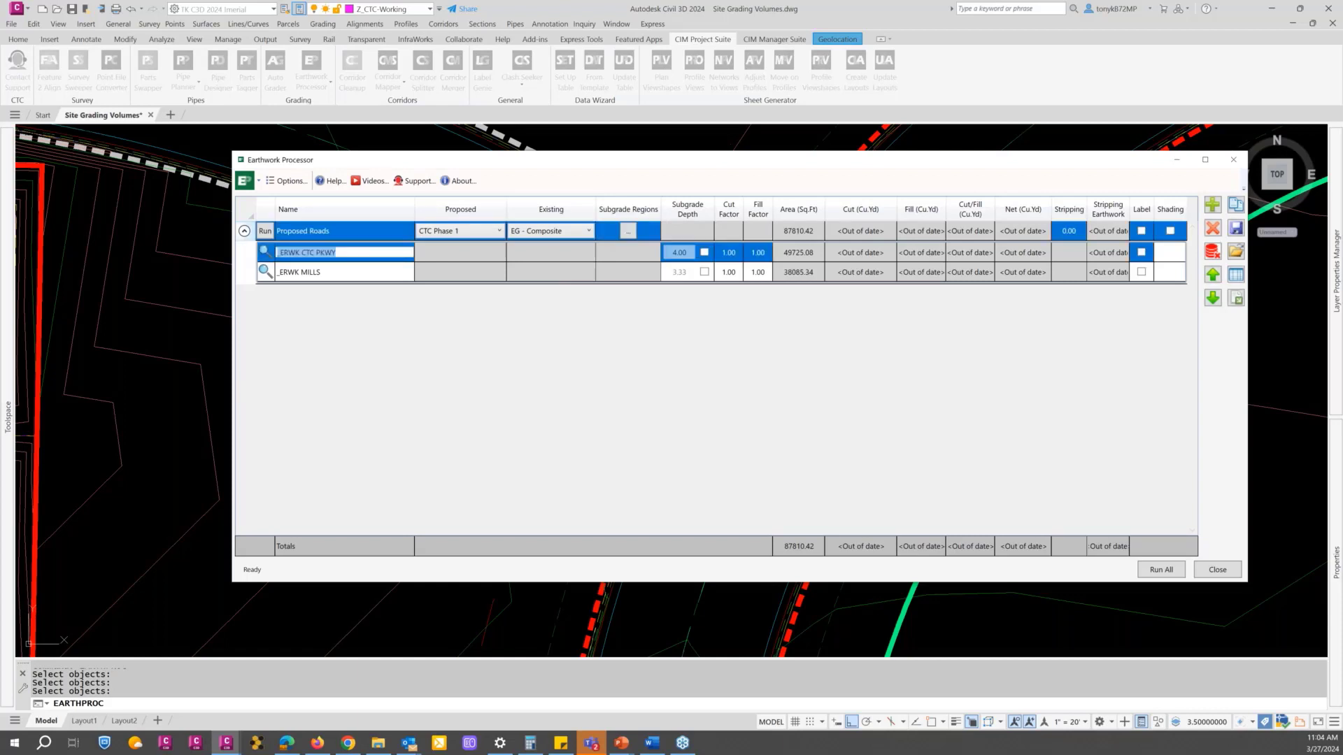
click(333, 272)
click(332, 272)
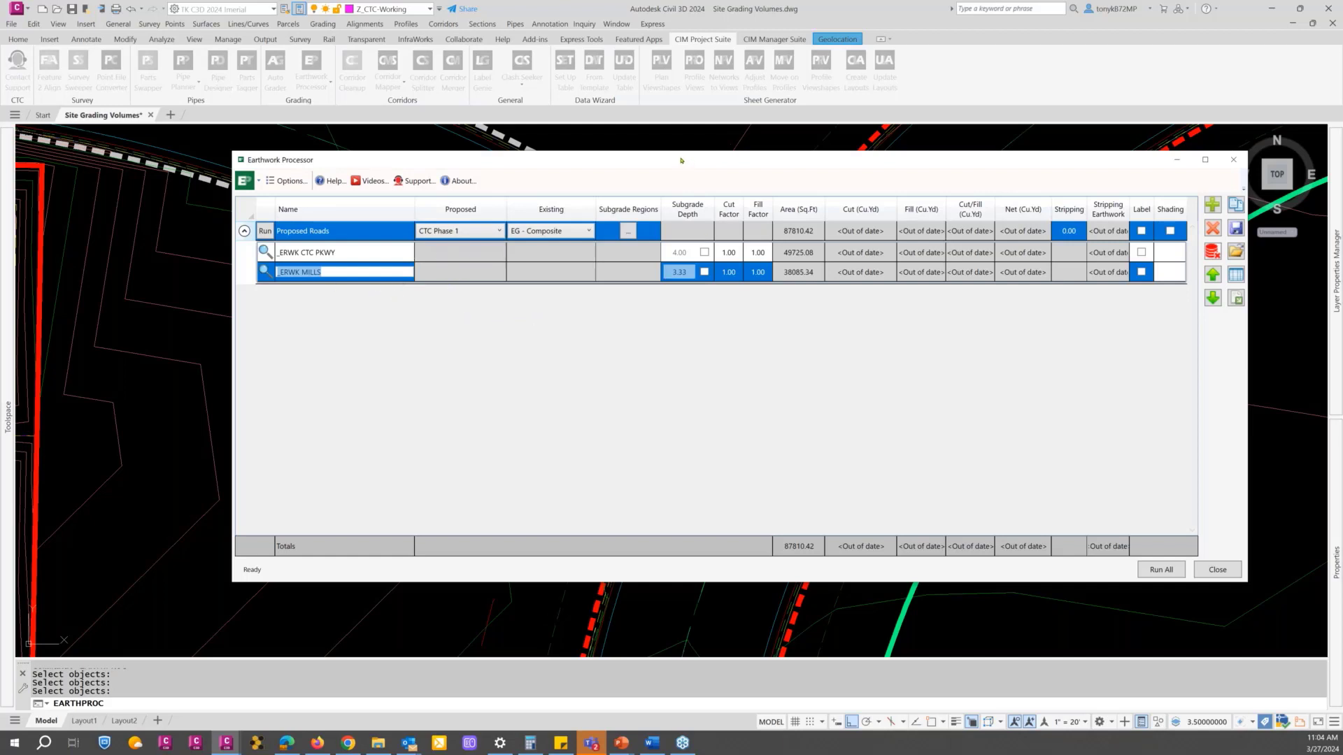
drag(681, 160, 655, 156)
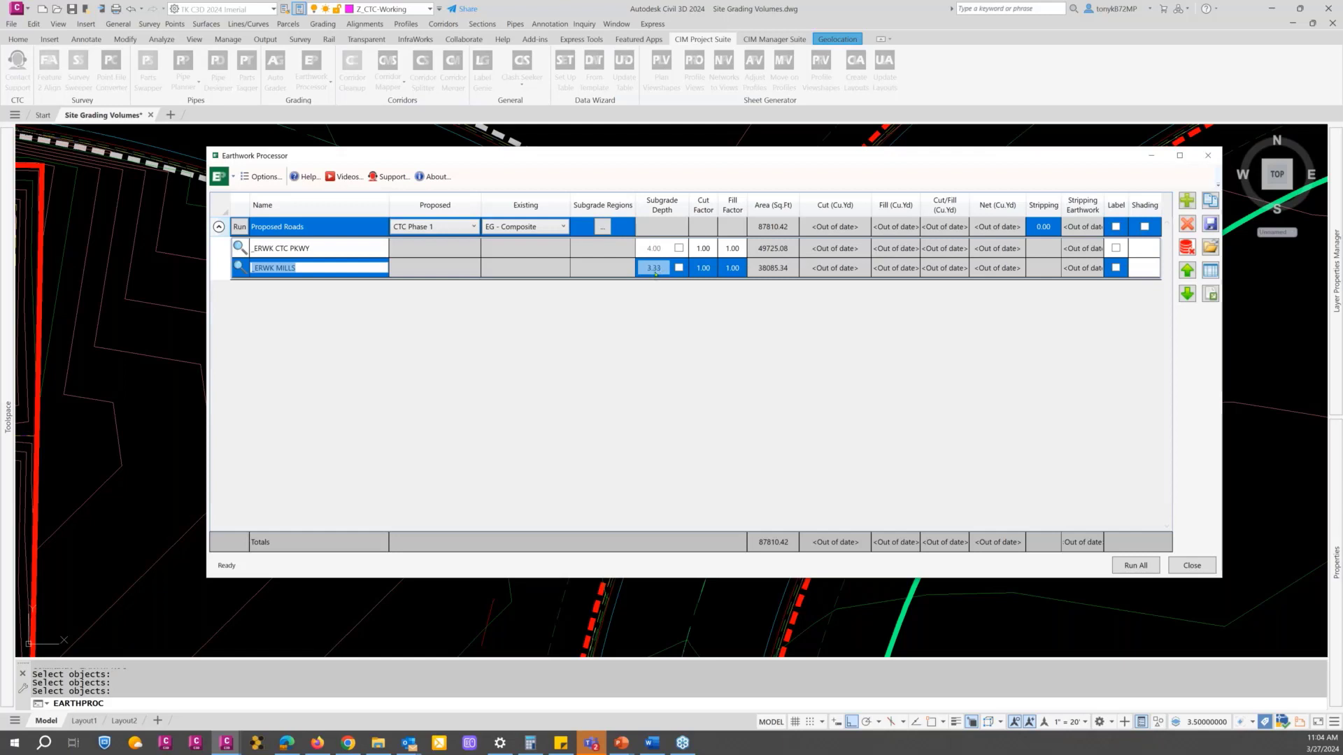
Step: Close the Earthwork Processor and set the elevation of the _ERWK MILLS boundary polyline to 0
click(1191, 565)
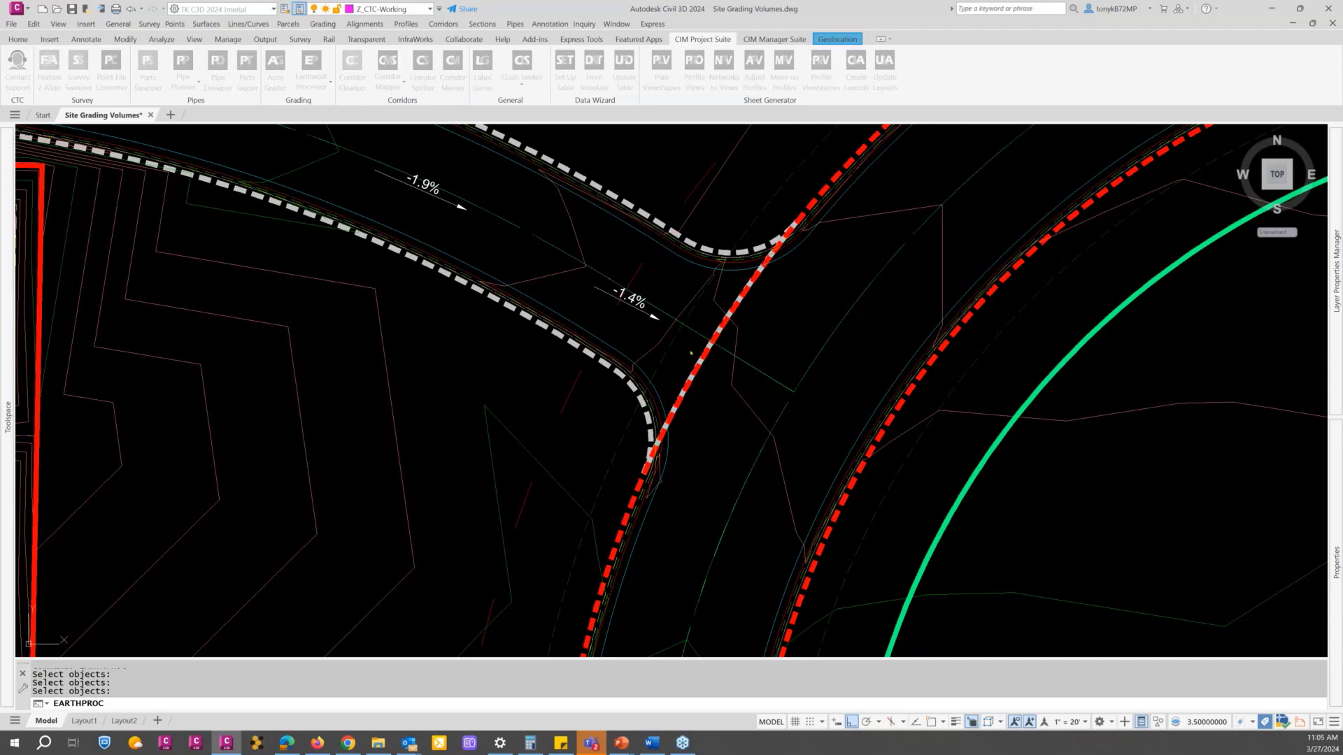
scroll(686, 381, up, 4)
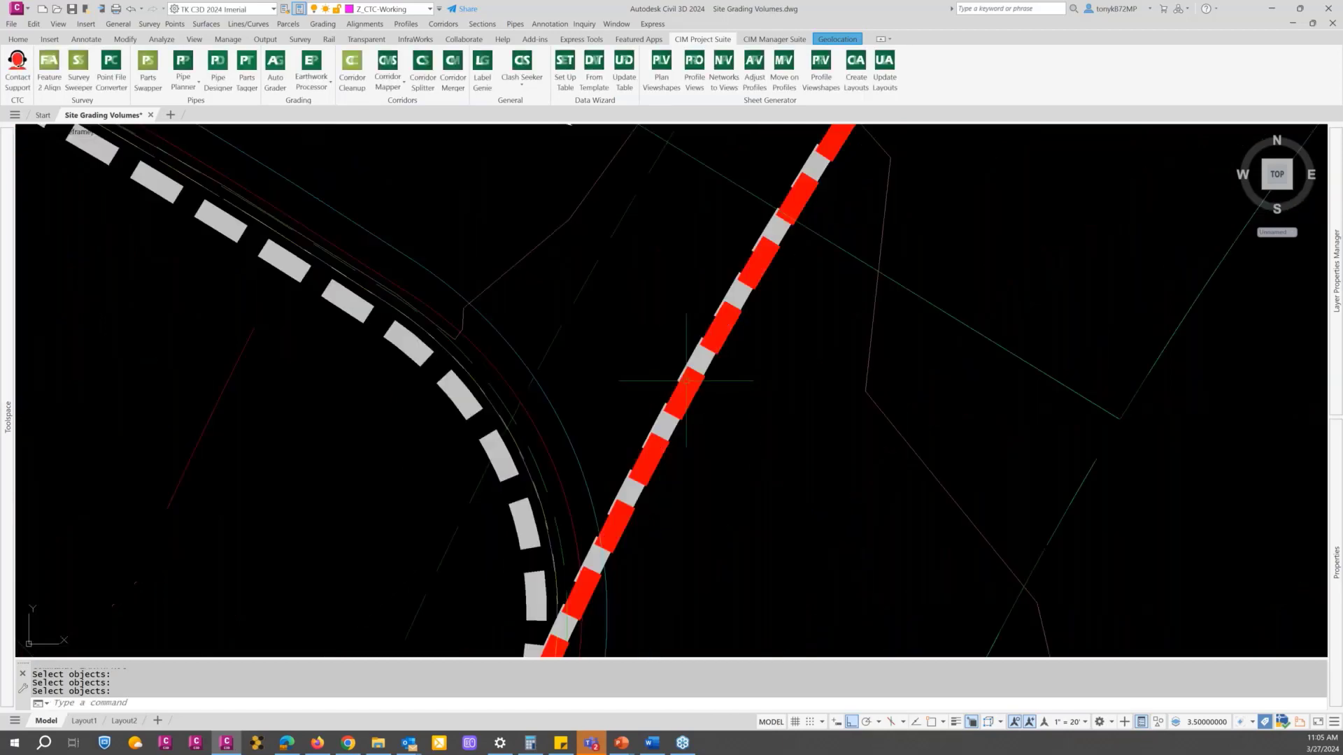
scroll(686, 381, up, 5)
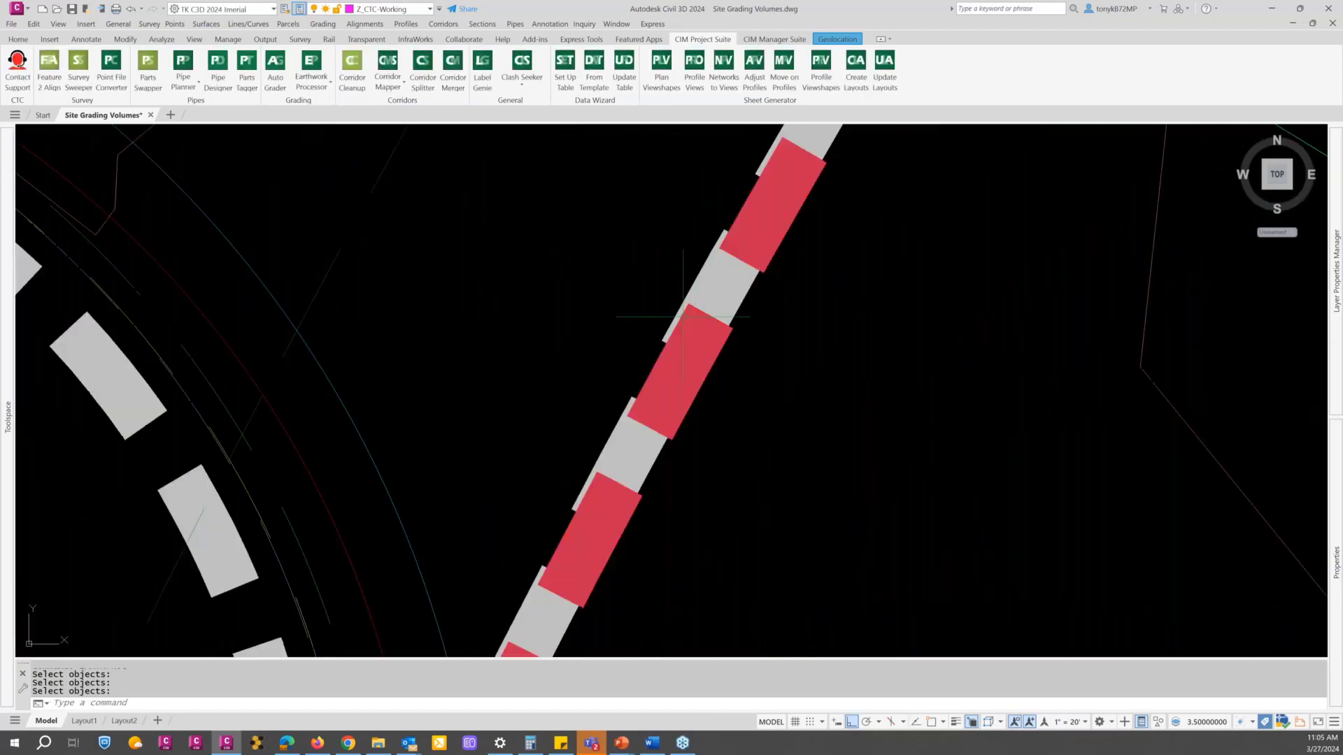
scroll(683, 317, down, 3)
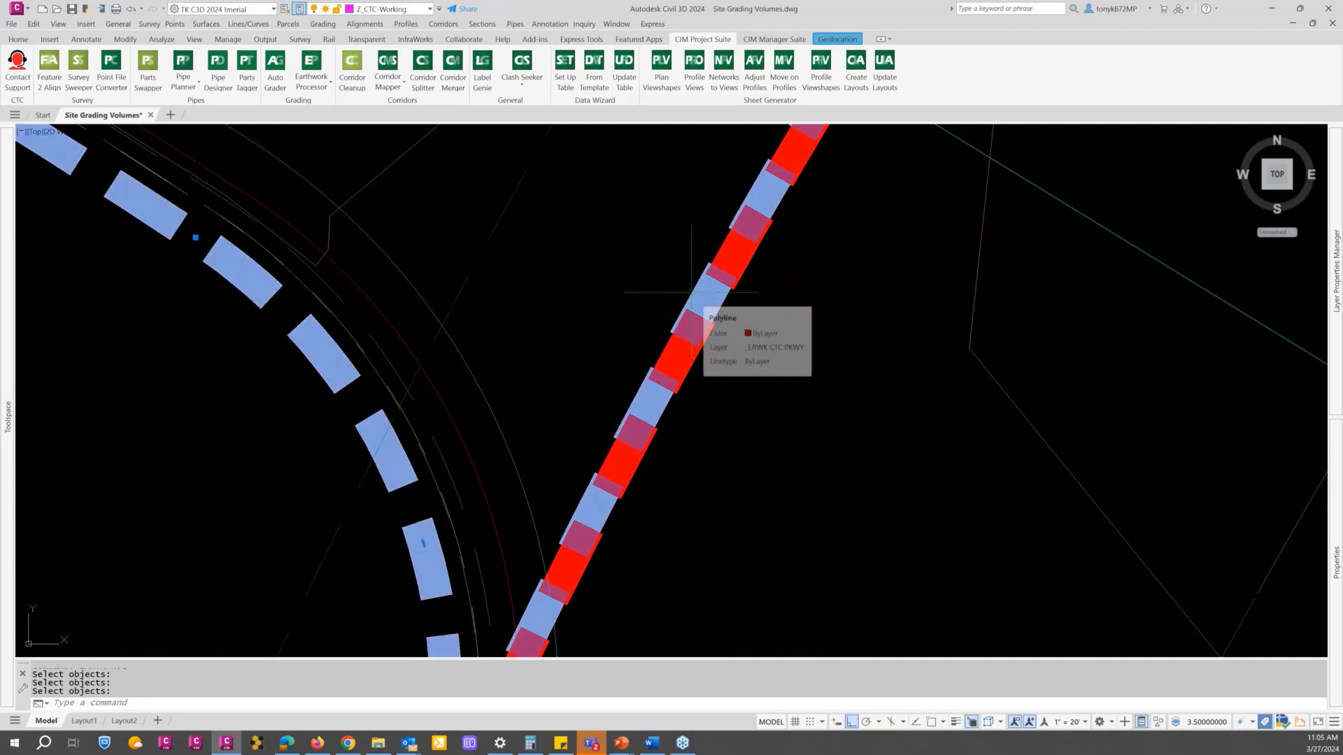
click(691, 293)
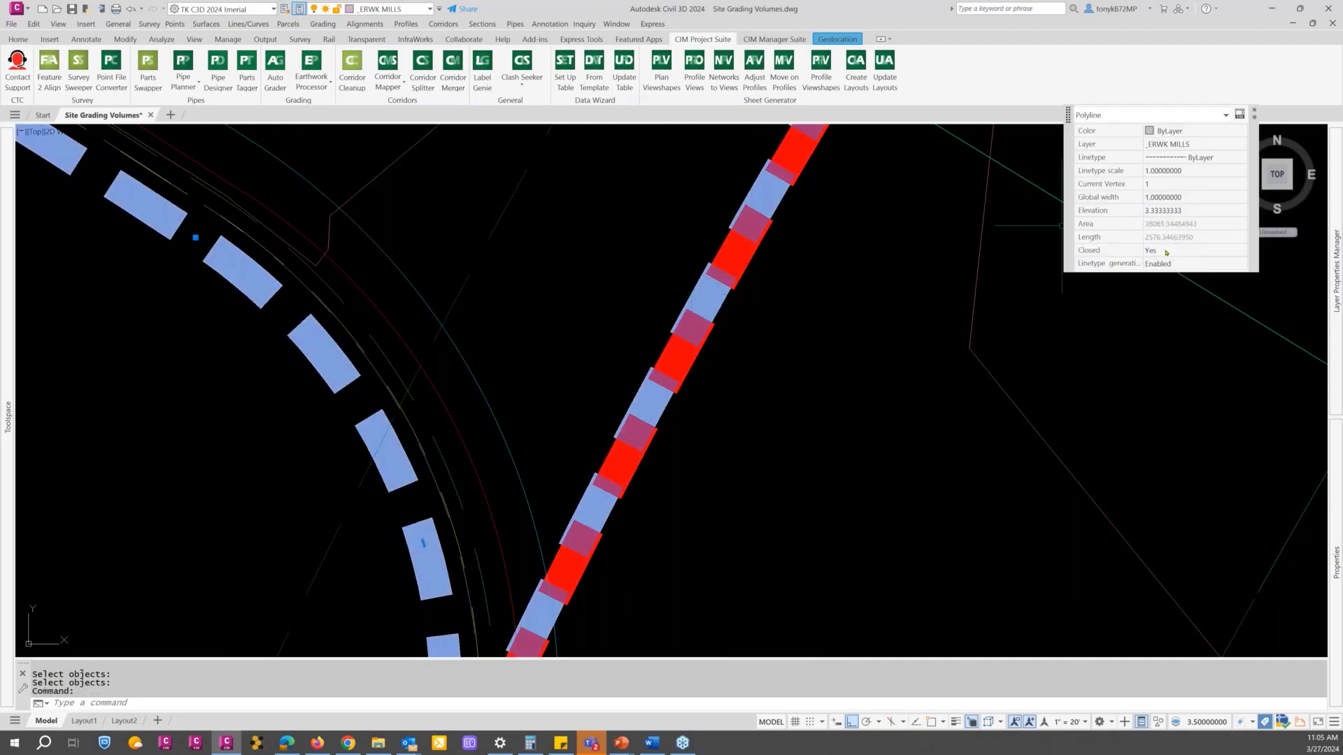
click(1185, 211)
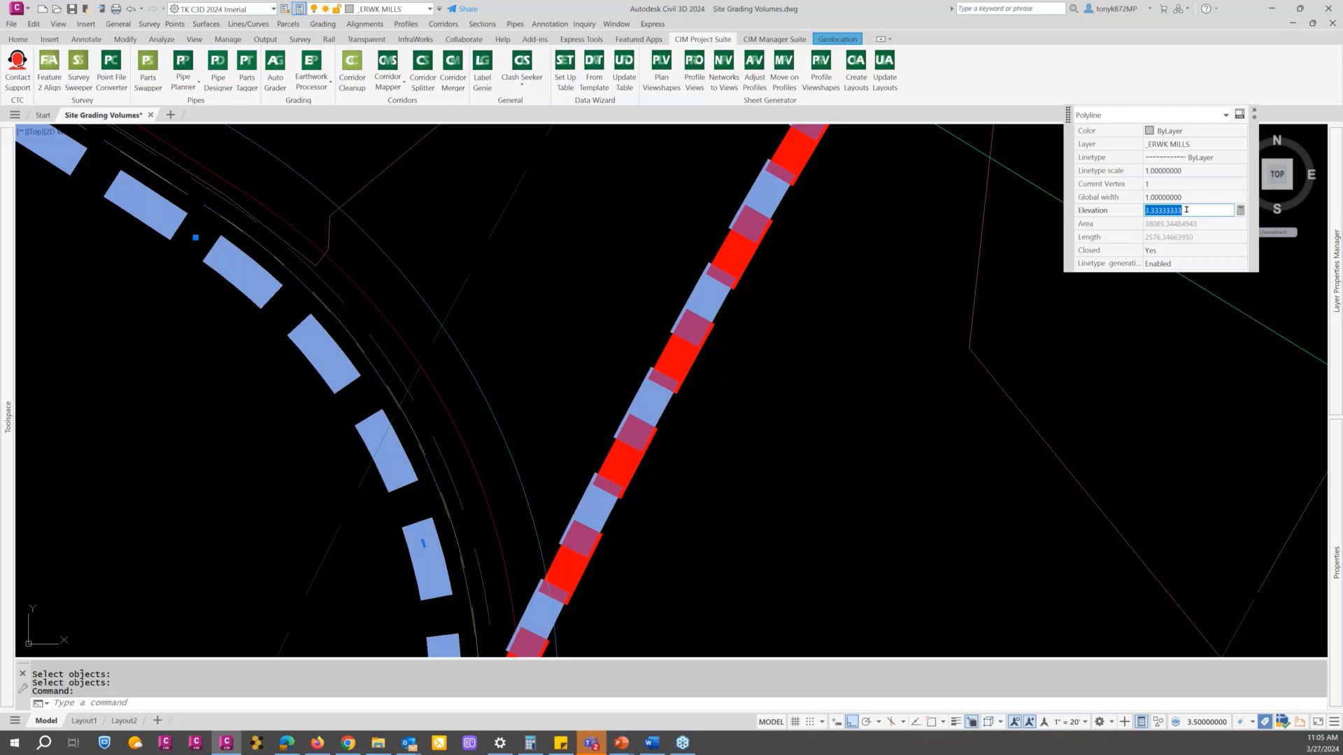
text(0)
key(Return)
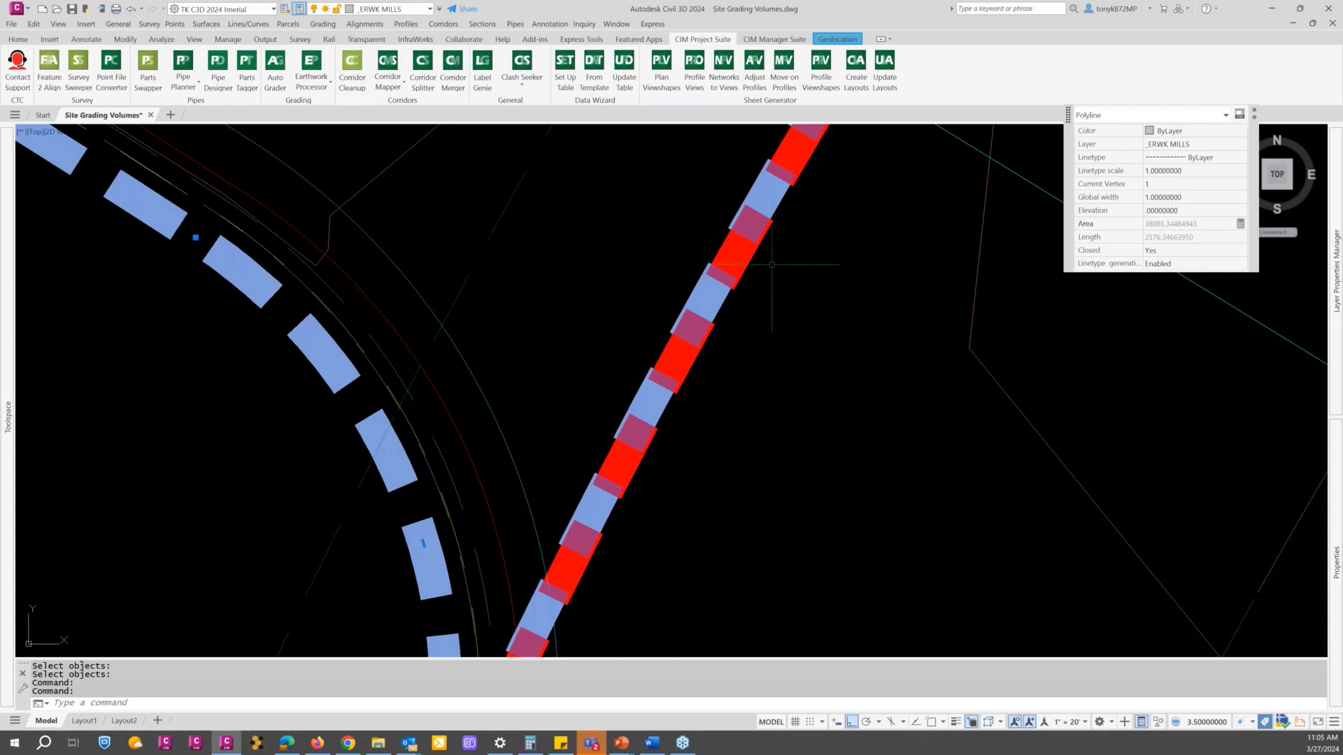
Step: Set the global width of the _ERWK MILLS boundary polyline and the adjoining CTC Parkway boundary polyline to 0
click(1162, 184)
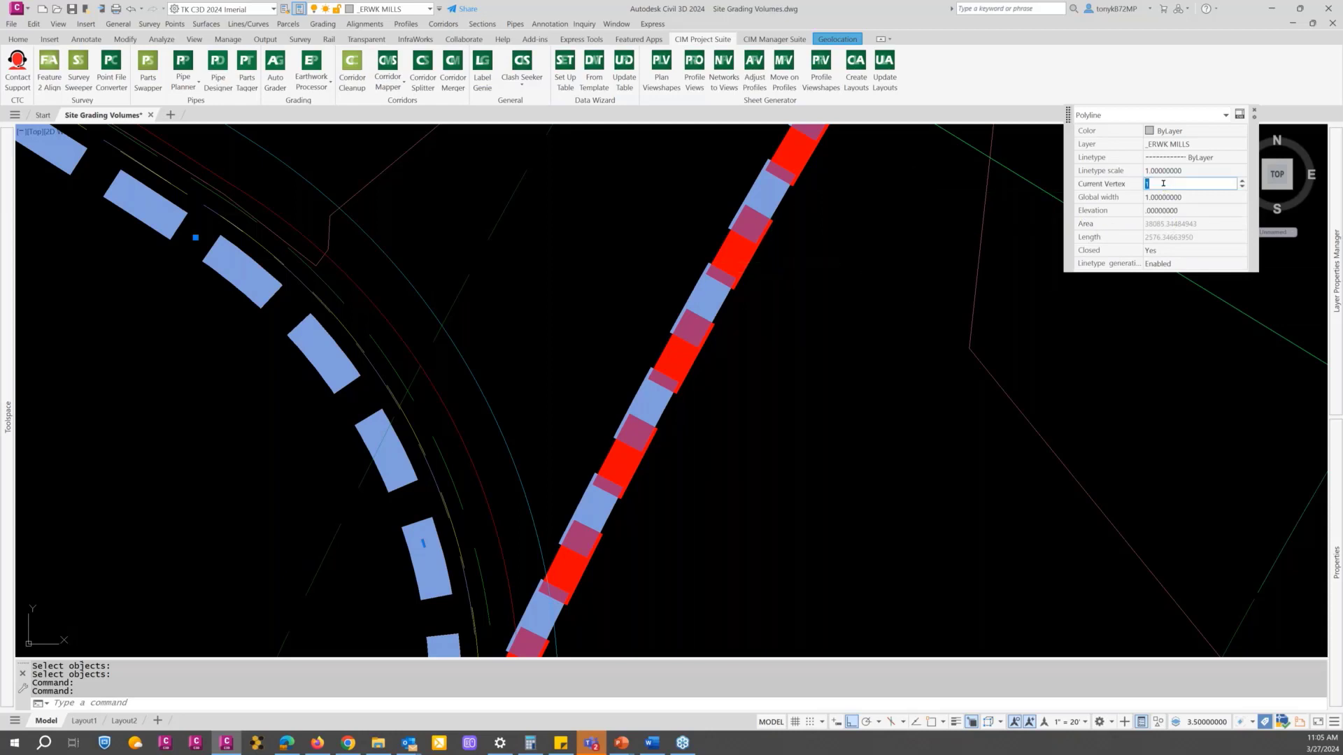
text(0)
key(BackSpace)
key(Tab)
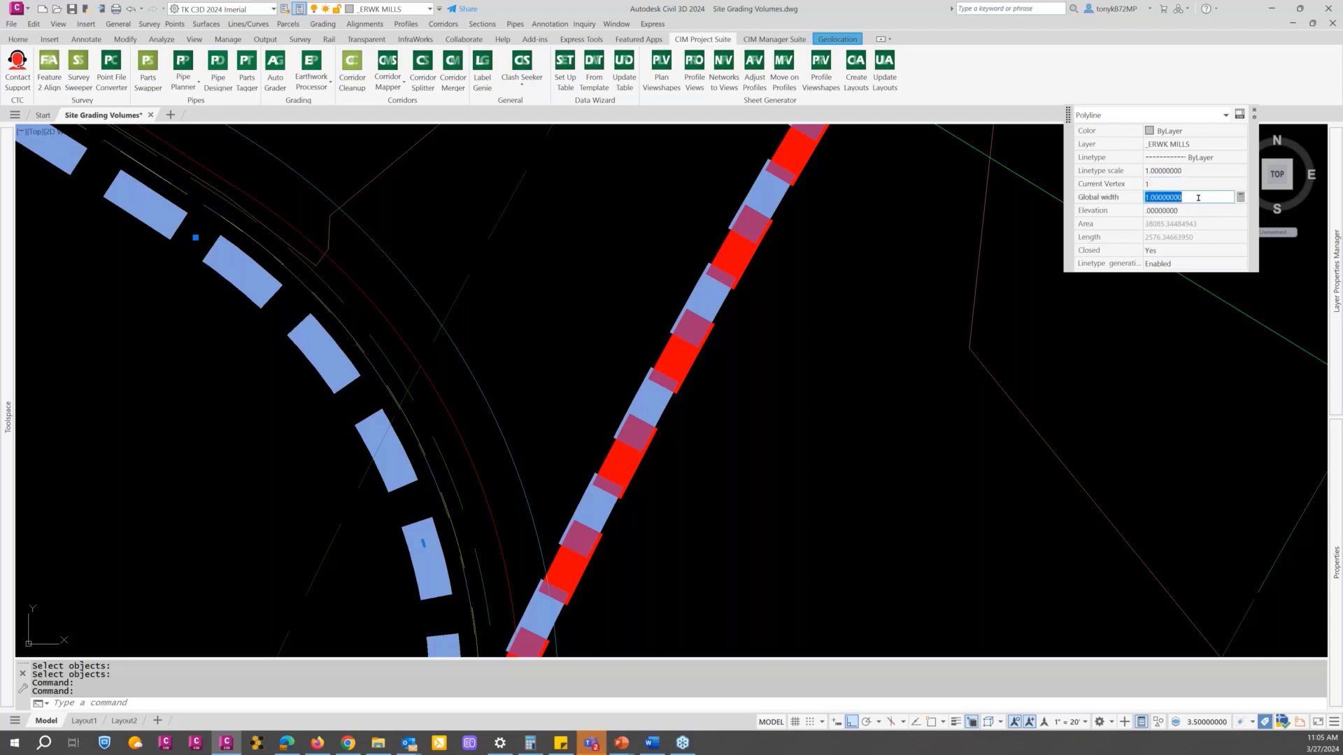
text(0)
key(Tab)
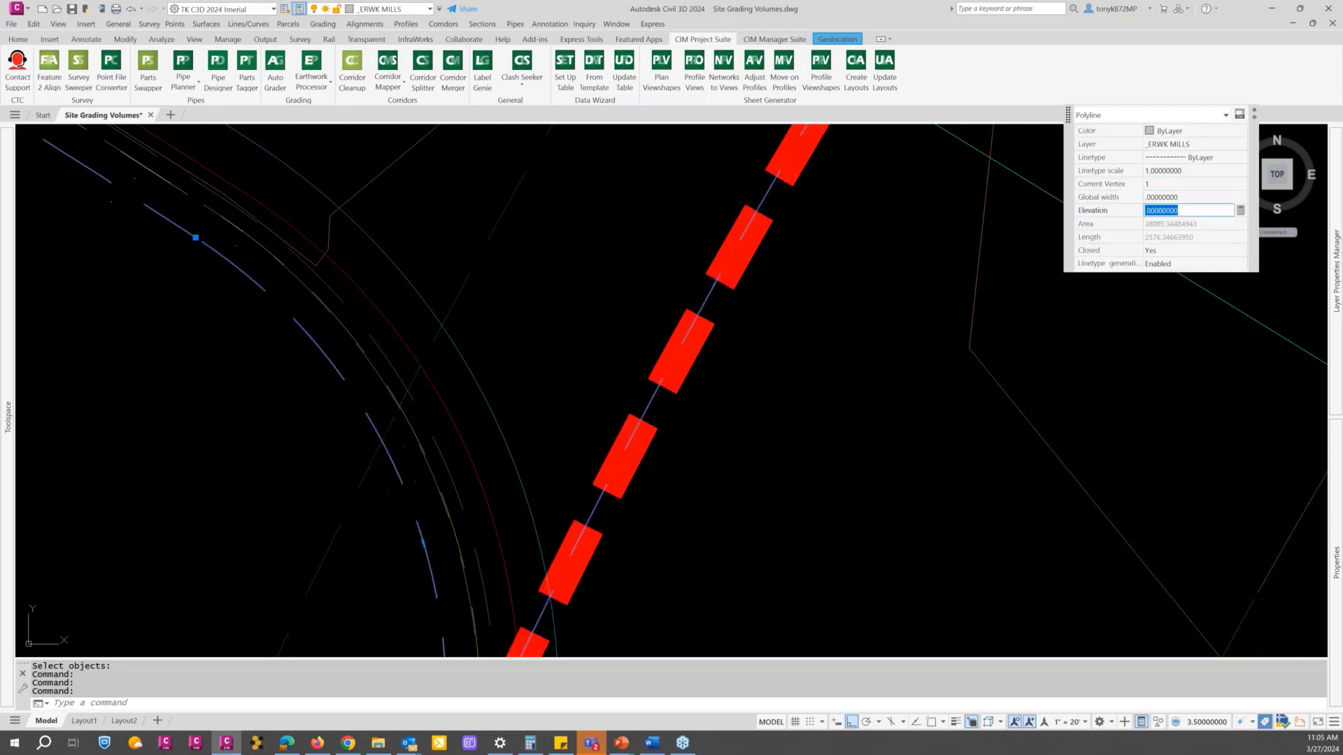
click(758, 247)
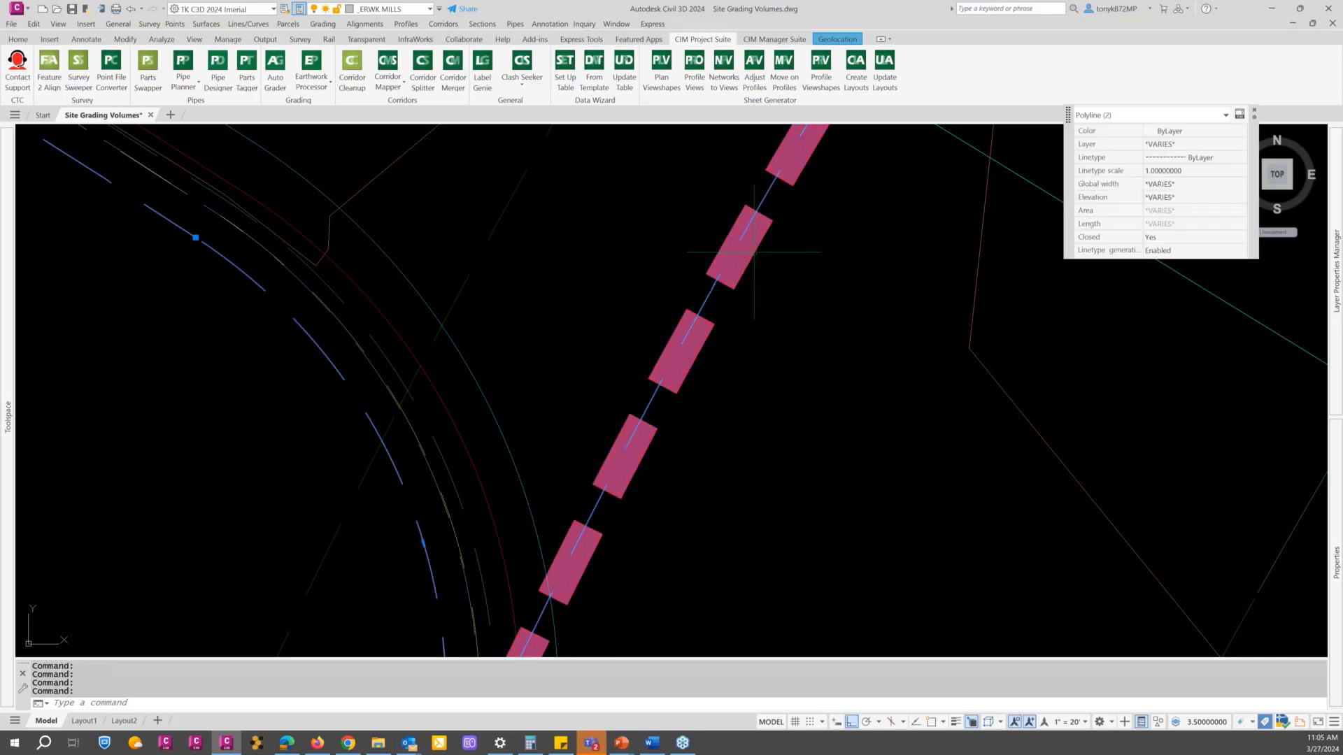
click(1181, 184)
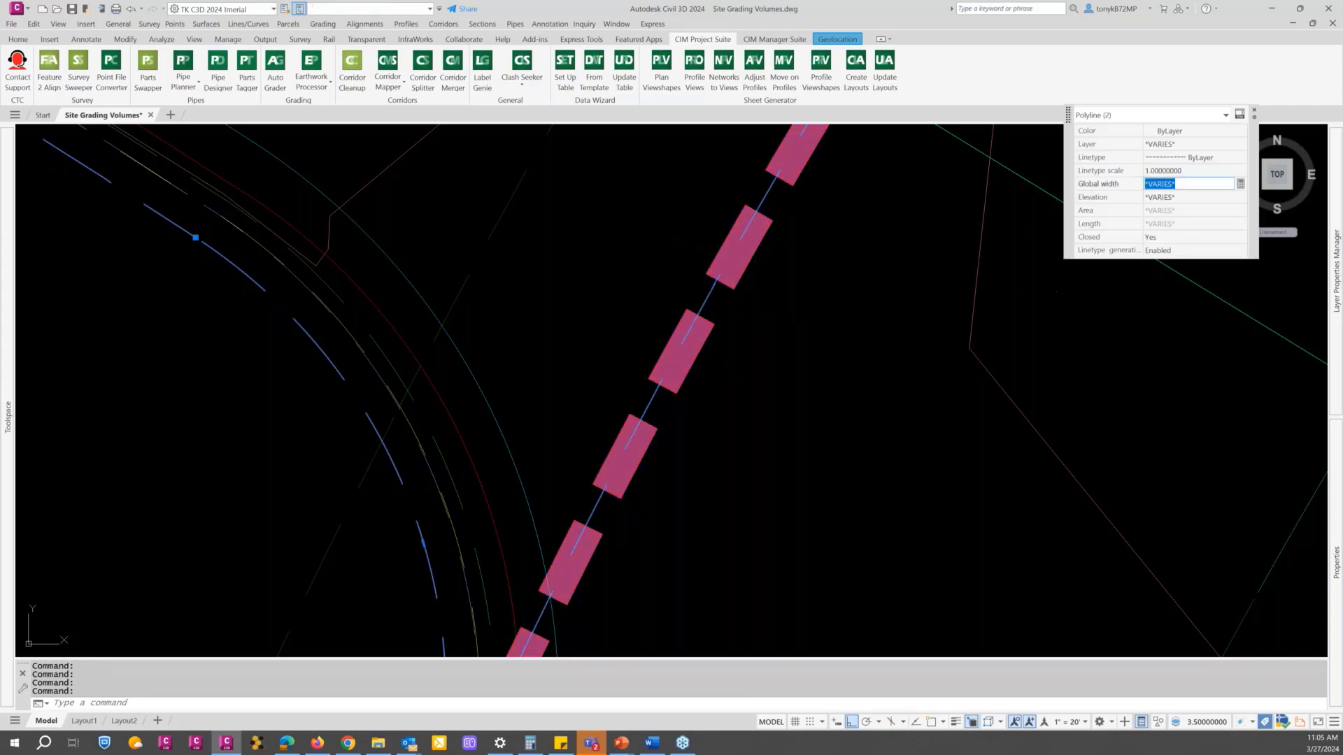
text(0)
key(Return)
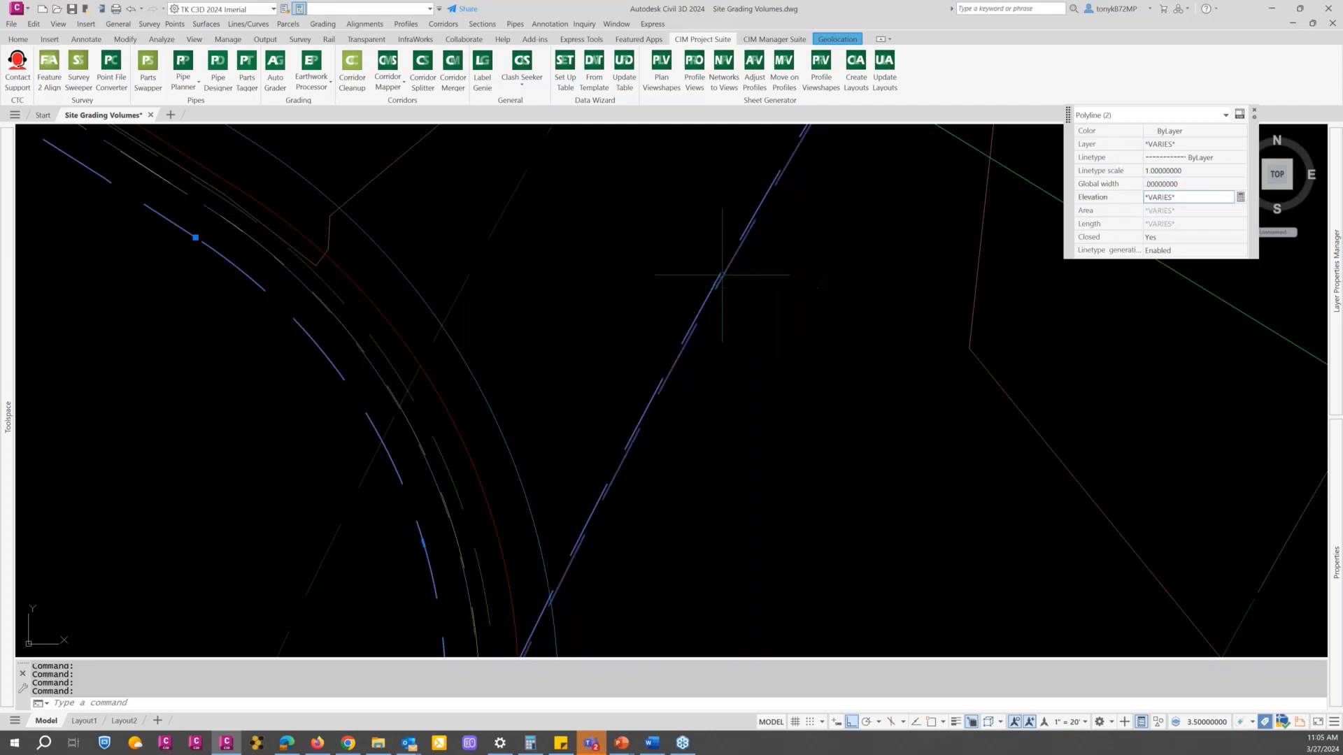
Step: Examine the shared edge of the two boundary polylines and try to measure the perpendicular distance between them
scroll(720, 277, up, 3)
scroll(719, 278, down, 7)
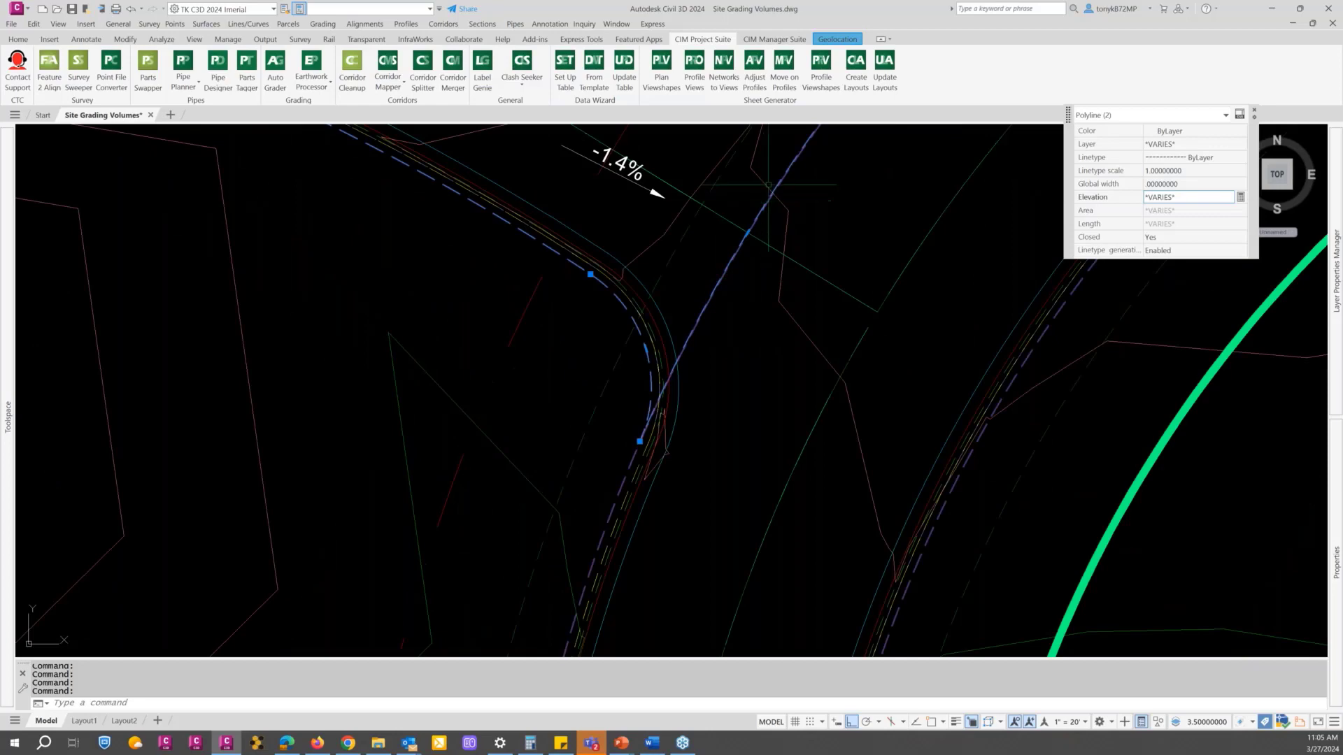
middle_drag(808, 180, 658, 444)
scroll(657, 443, up, 3)
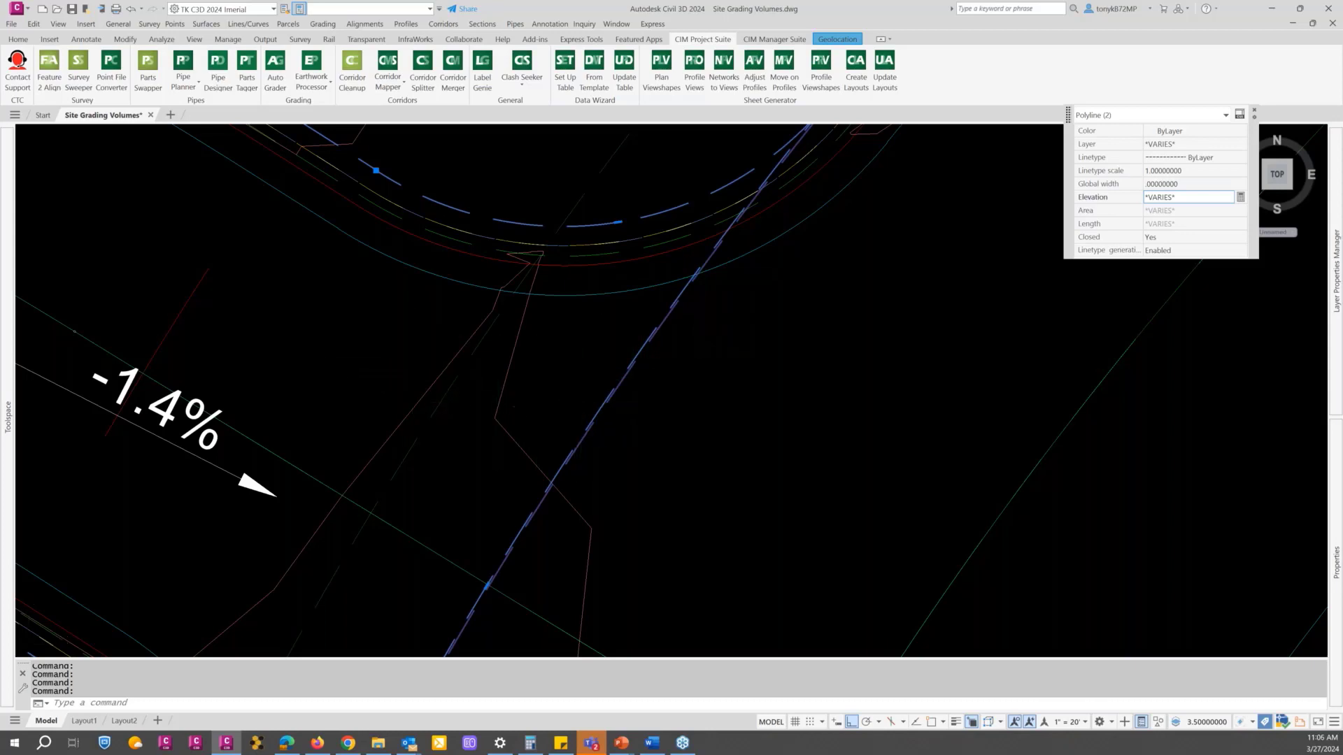
scroll(602, 396, up, 5)
key(Escape)
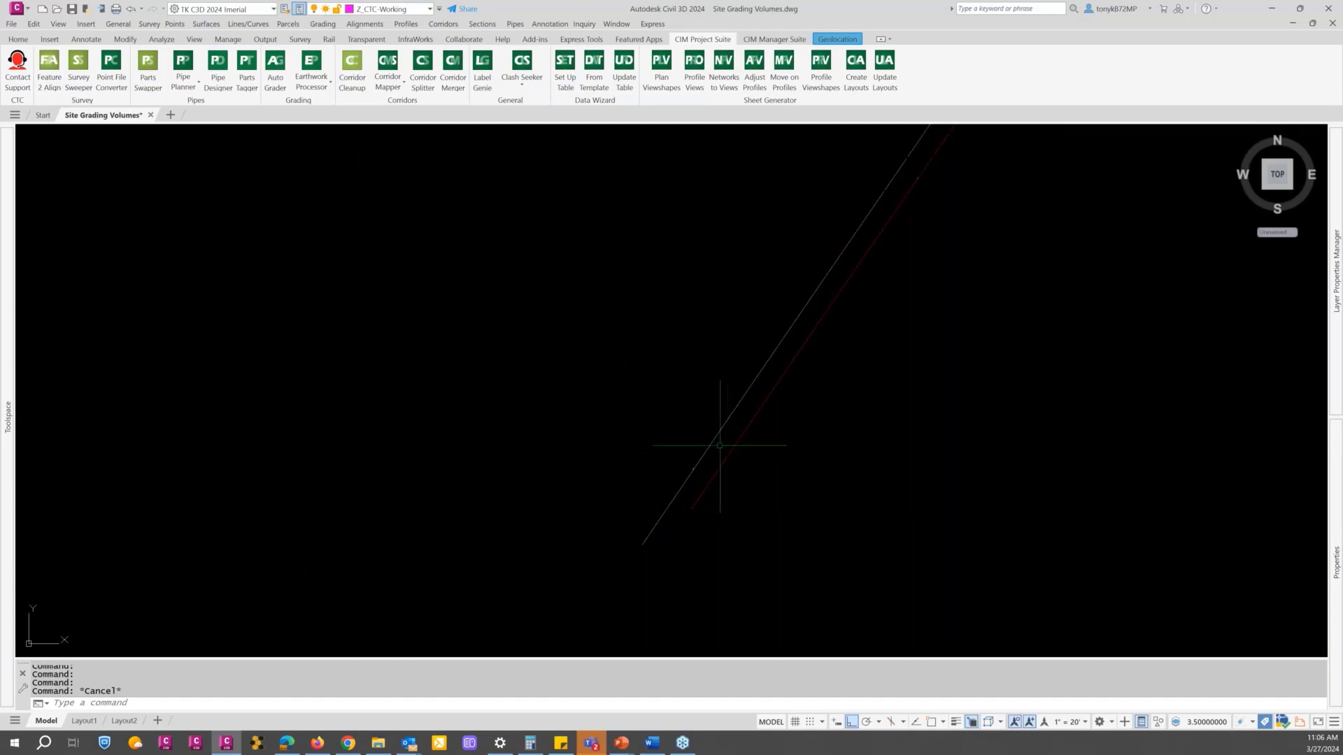
text(d)
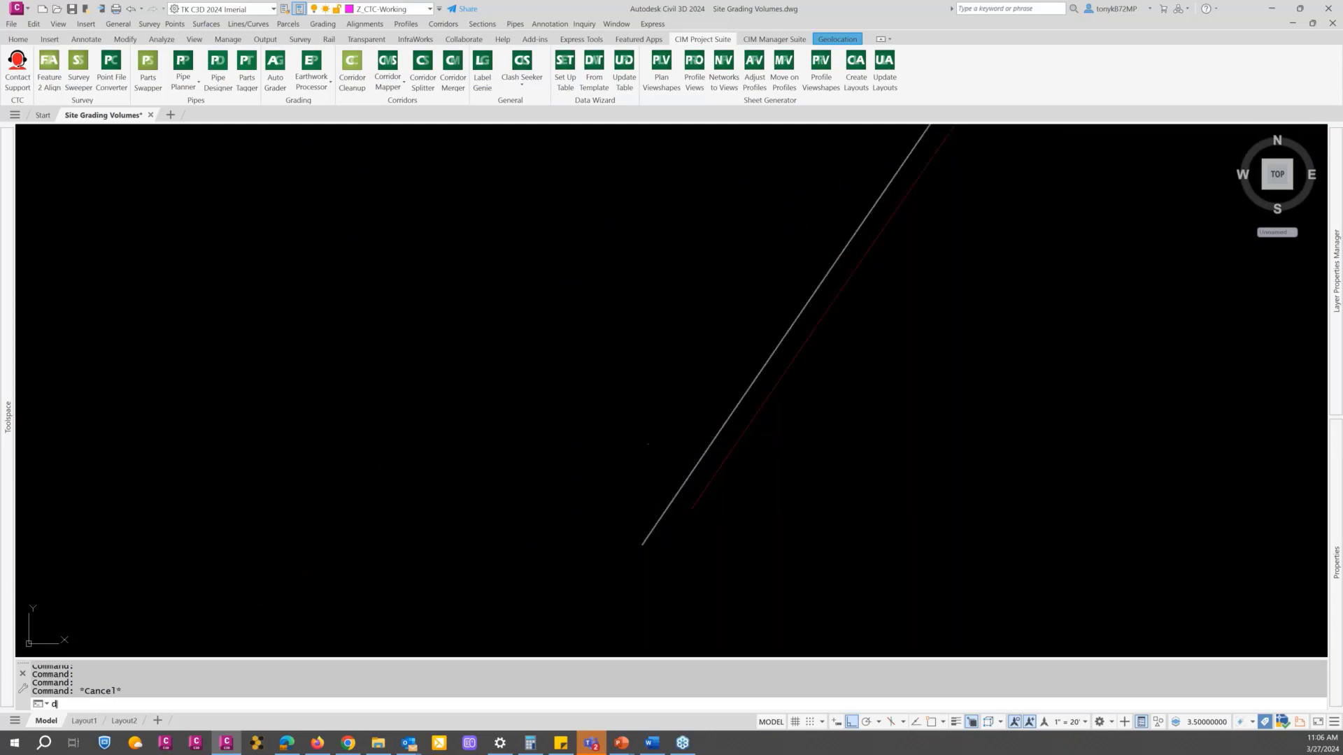
key(Return)
text(nea)
key(Return)
click(718, 446)
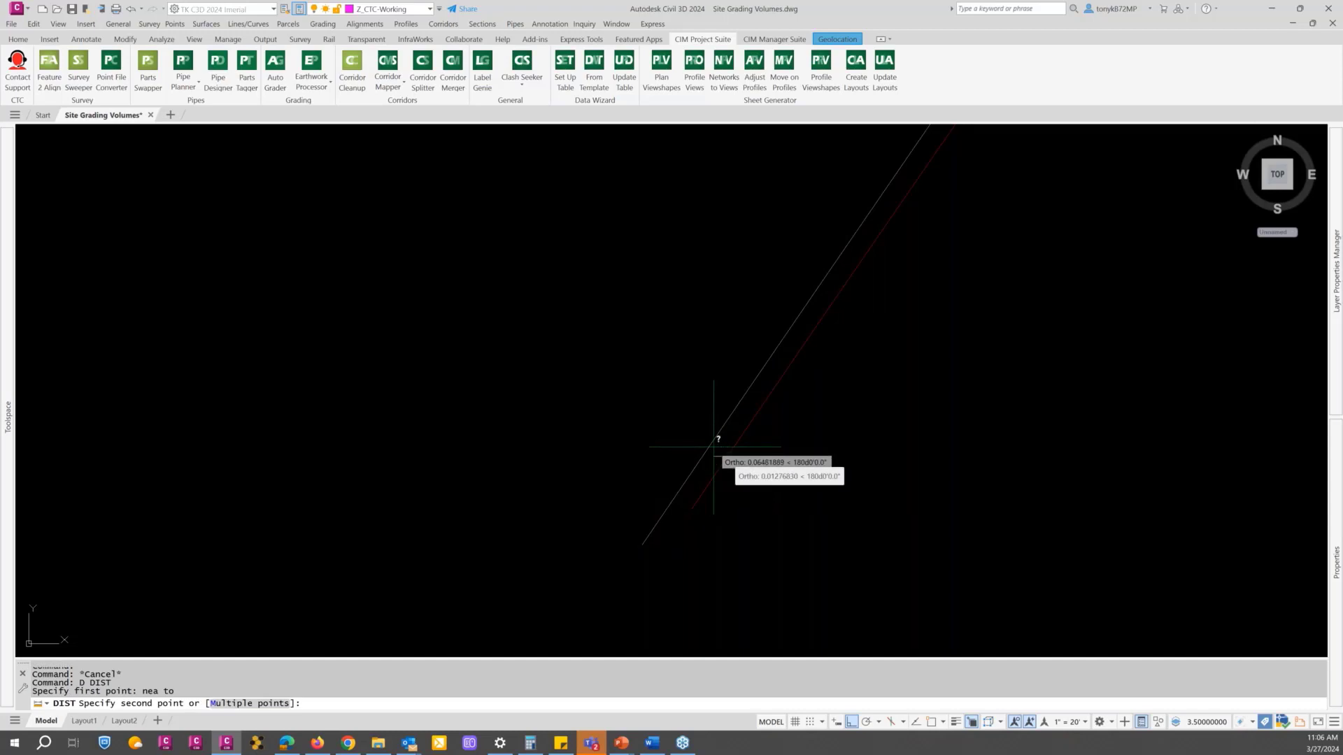
text(per)
key(Return)
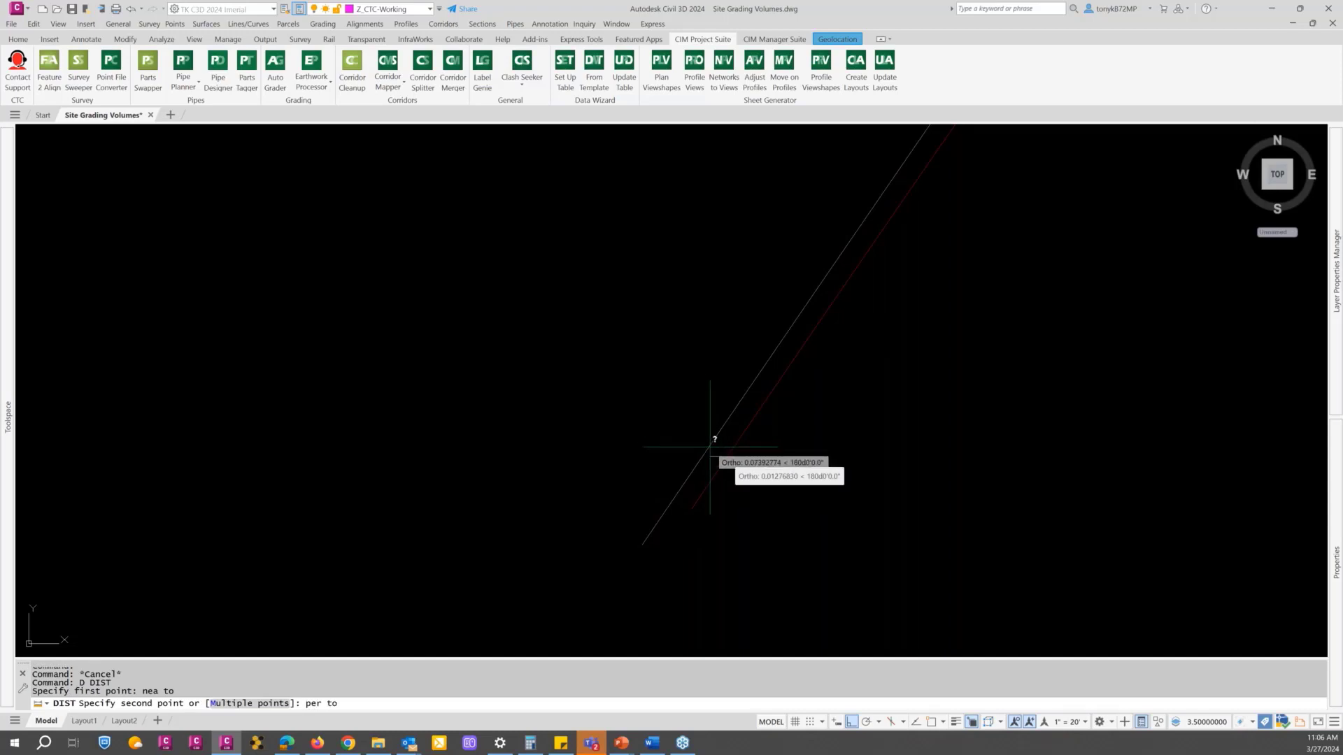
click(709, 447)
key(Escape)
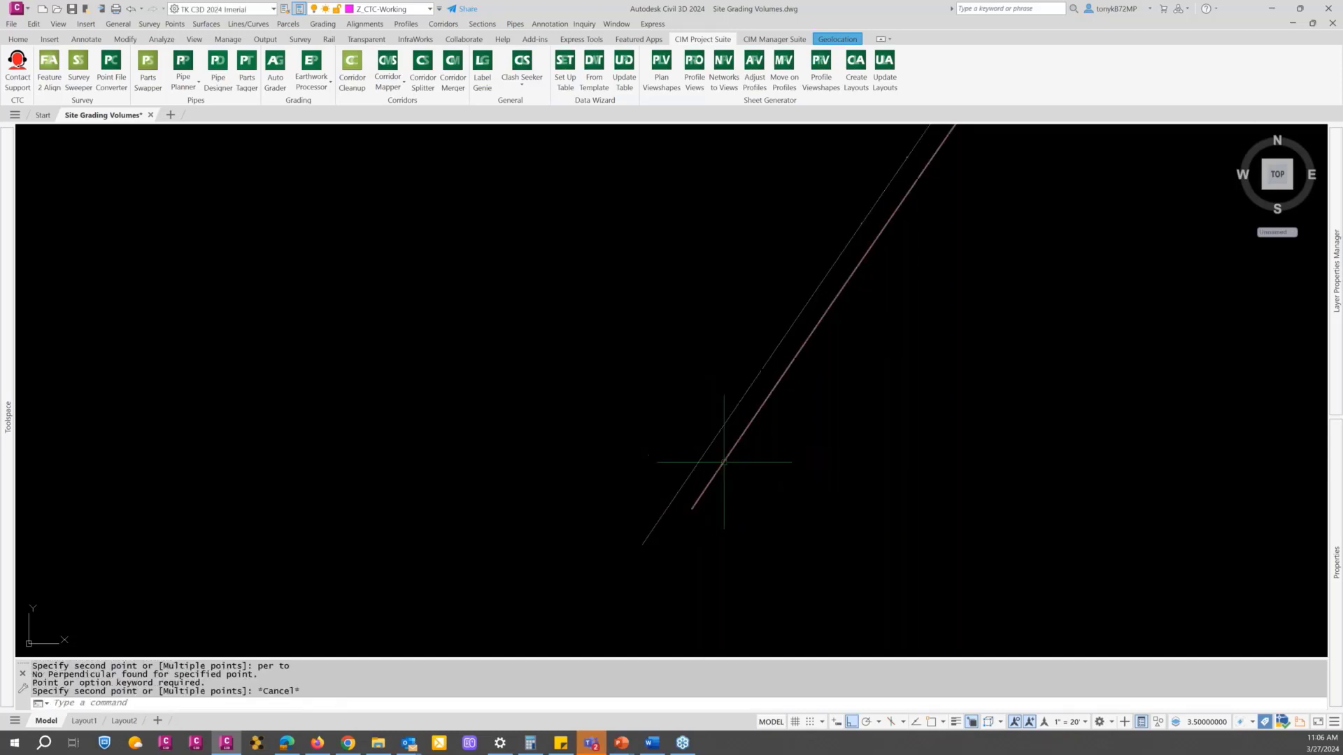
Step: Select both road boundary polylines where they meet and set their global width to 1
scroll(713, 455, down, 5)
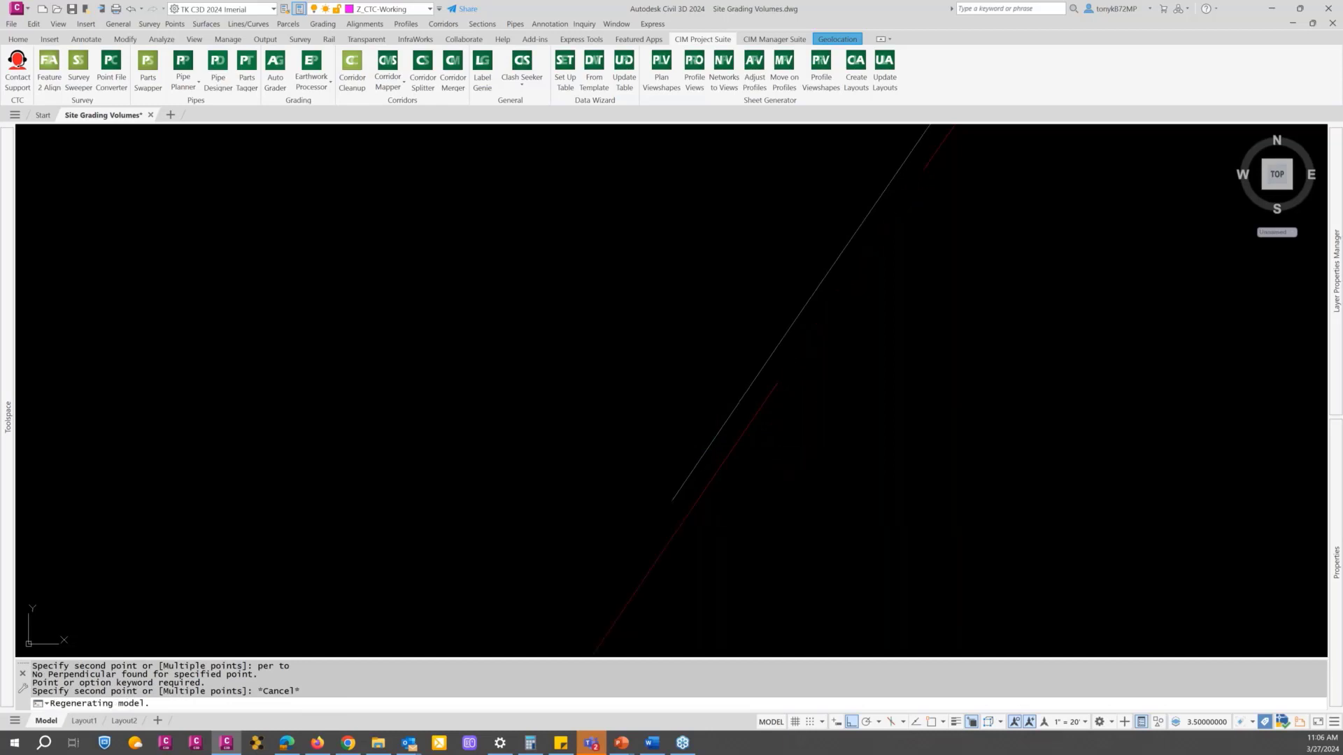
scroll(711, 469, down, 4)
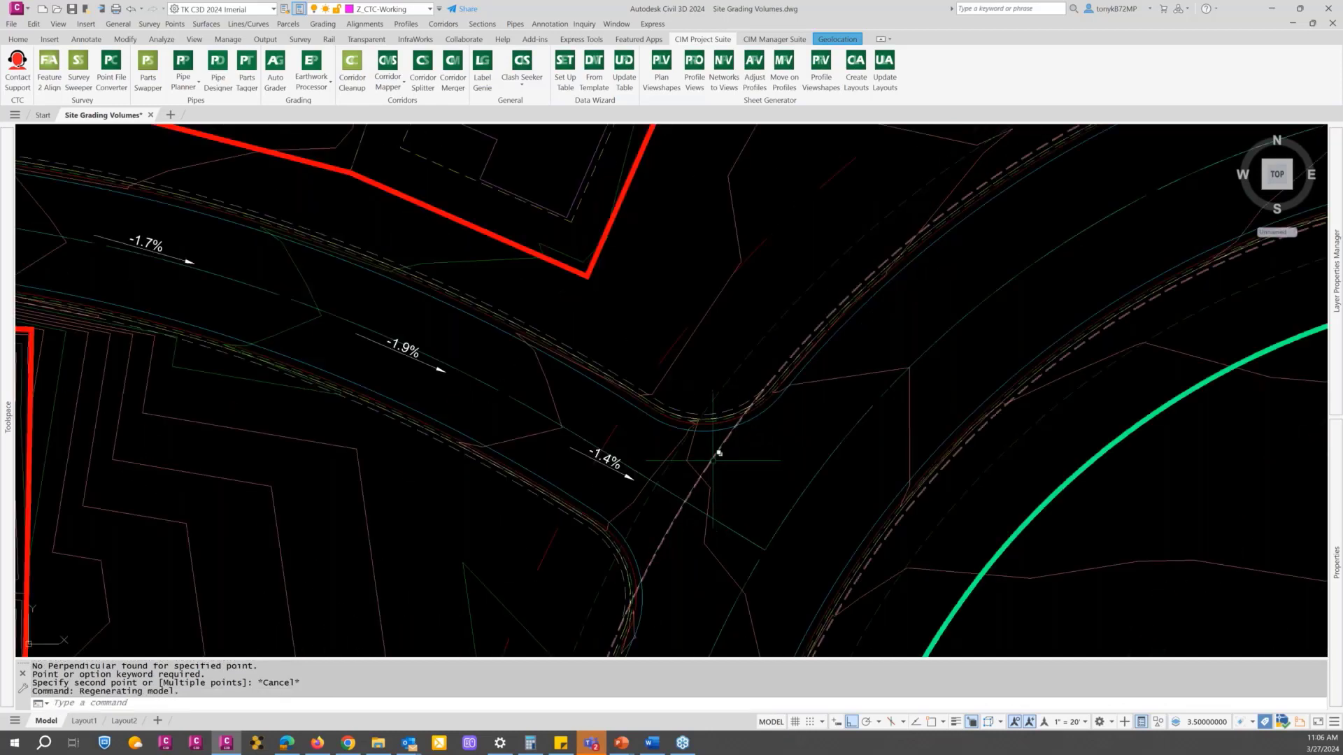
scroll(717, 447, up, 6)
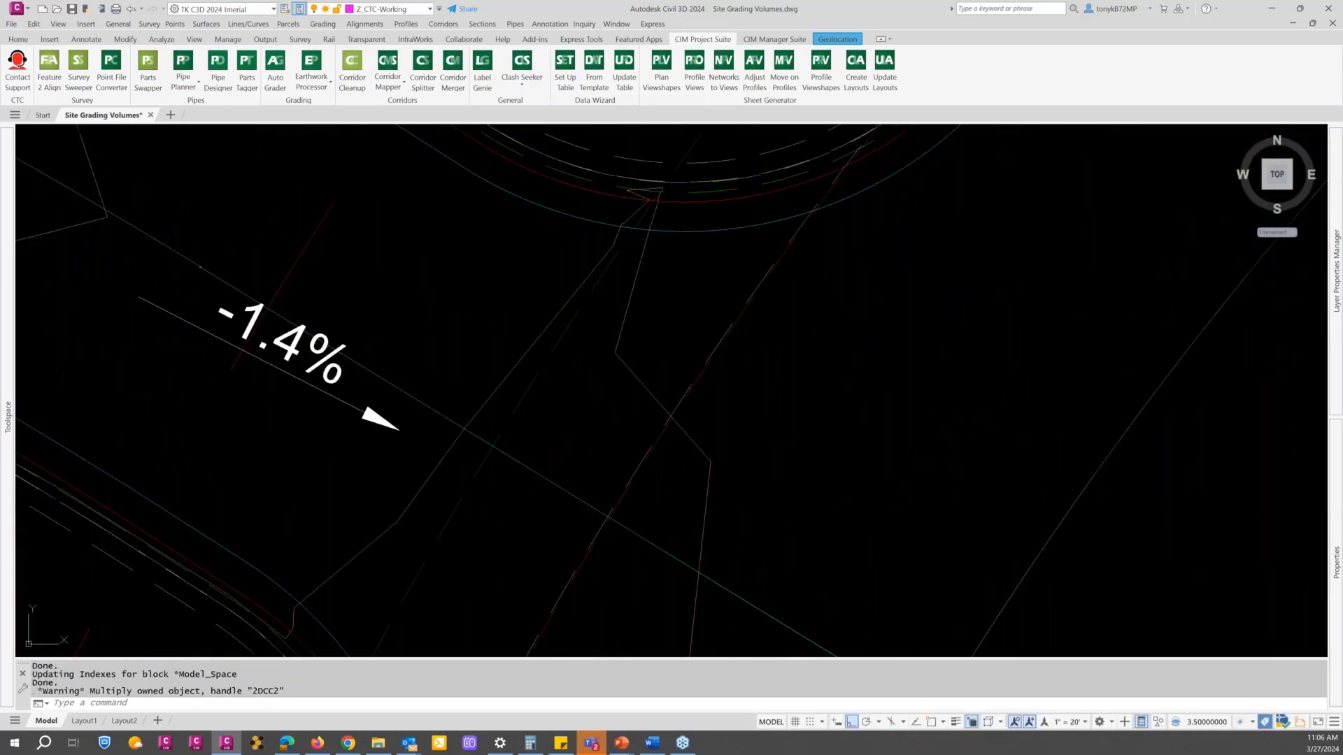
key(Escape)
key(Escape)
click(742, 348)
click(713, 354)
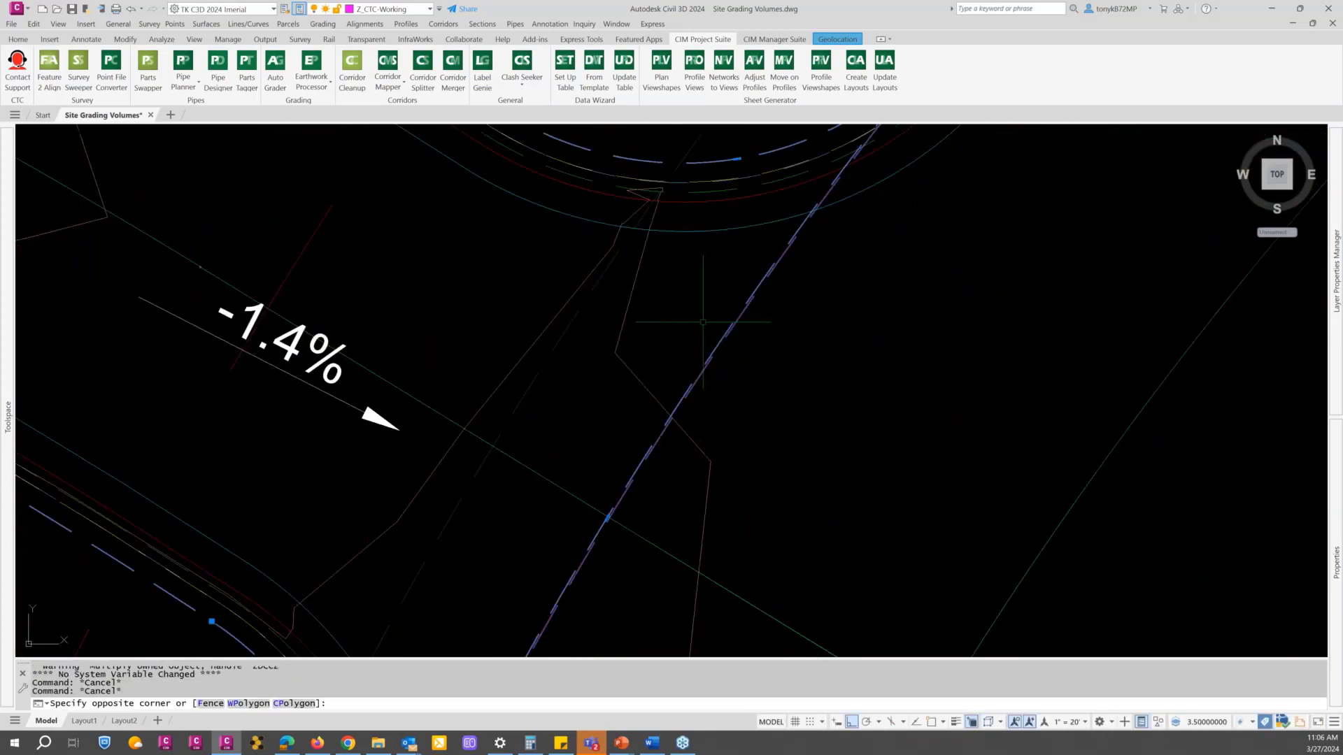
click(1186, 199)
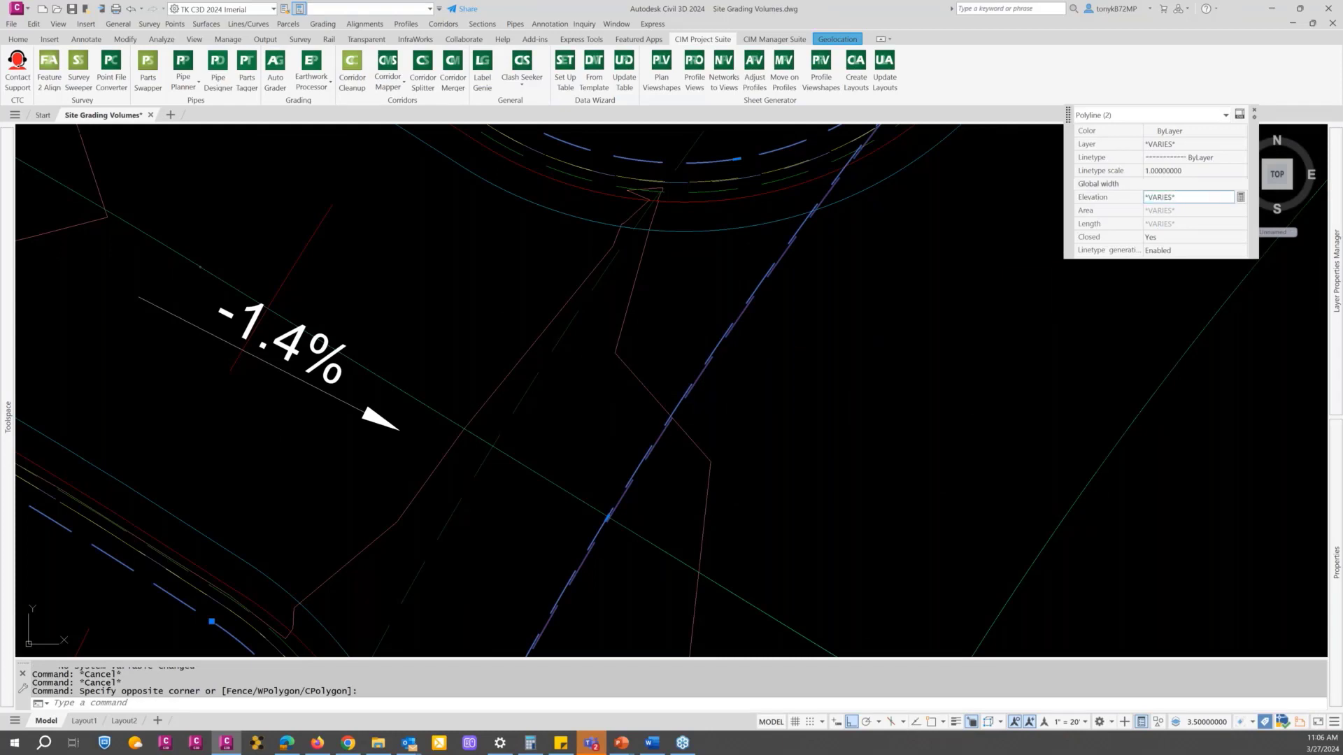
click(1183, 184)
text(1)
key(Tab)
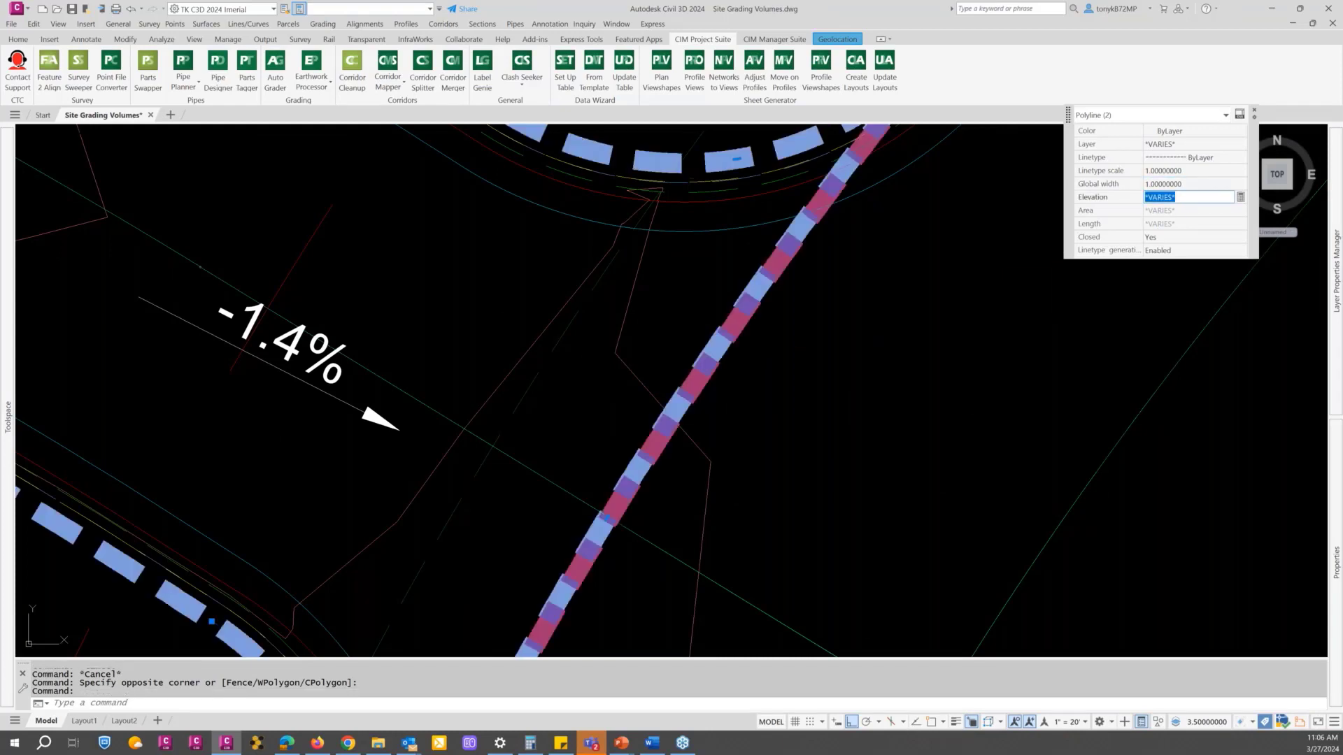
scroll(872, 384, down, 9)
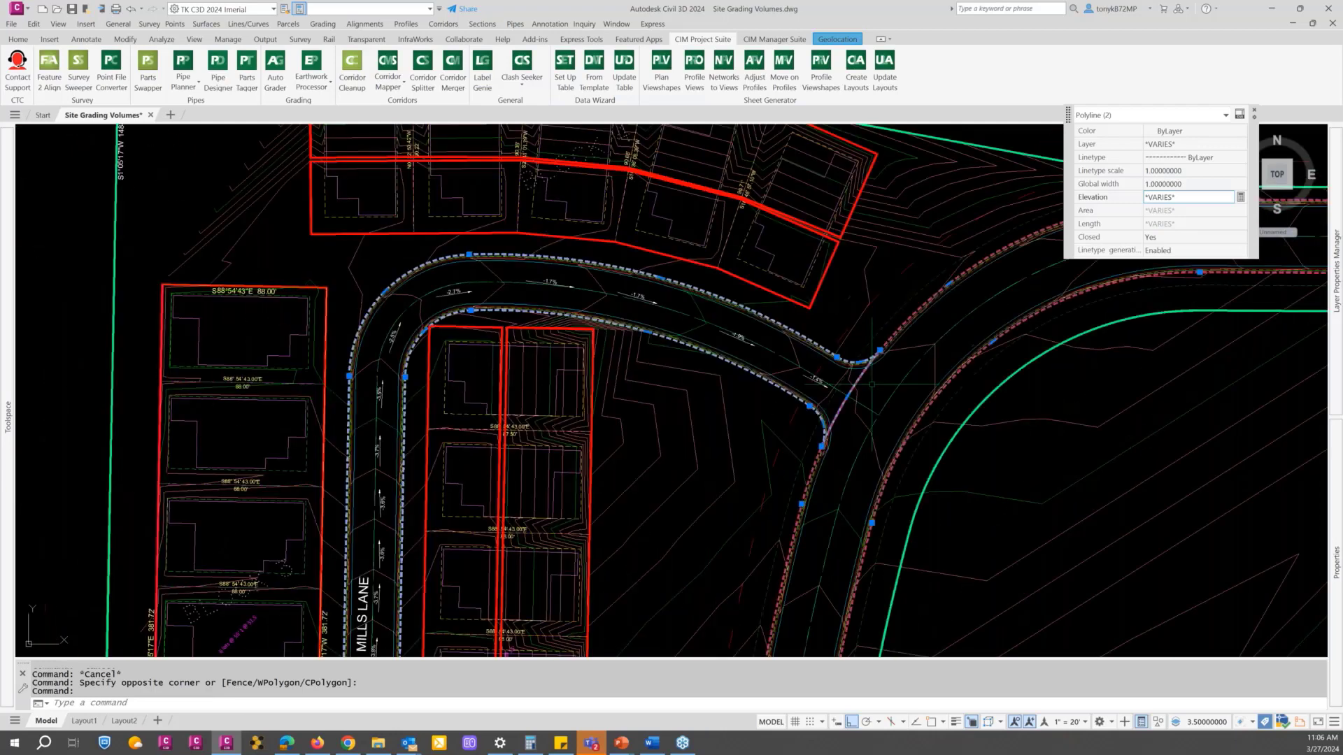
key(Escape)
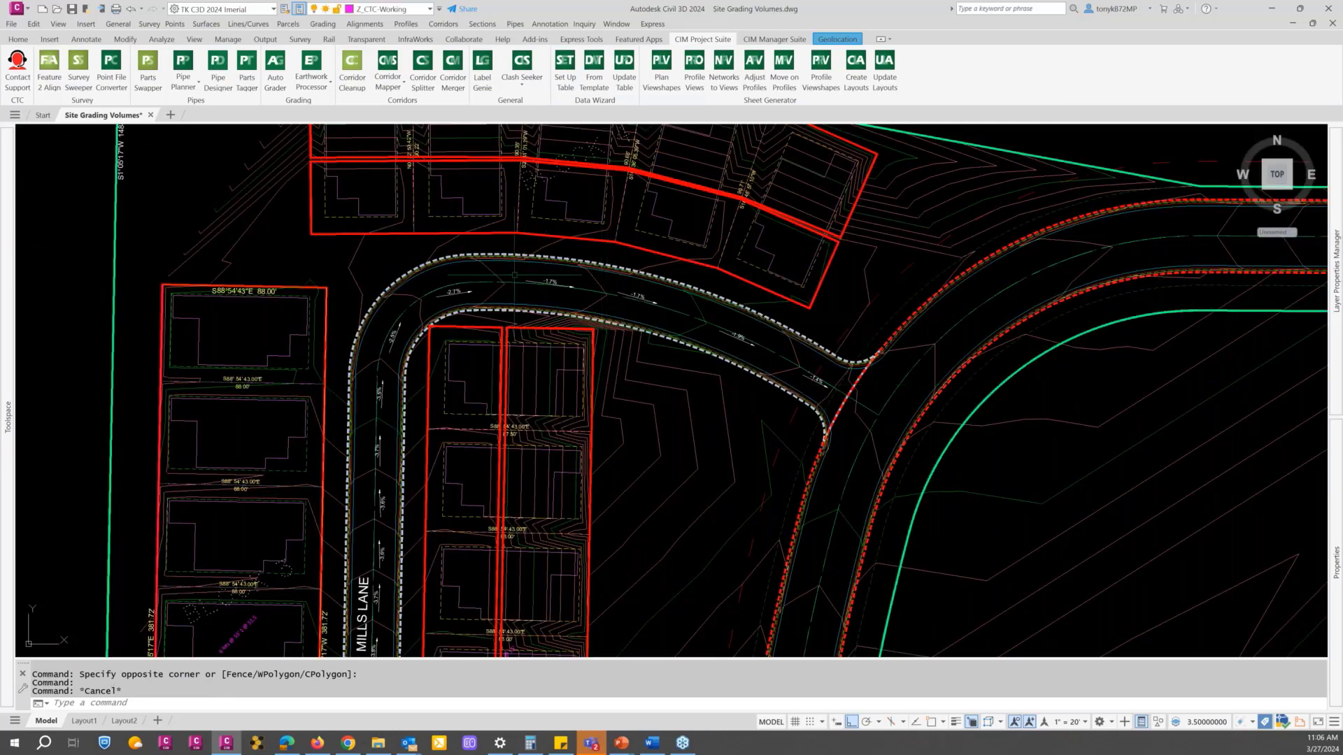
Step: Look over the road boundaries across the site and reopen the Earthwork Processor
scroll(509, 269, down, 3)
scroll(524, 241, up, 5)
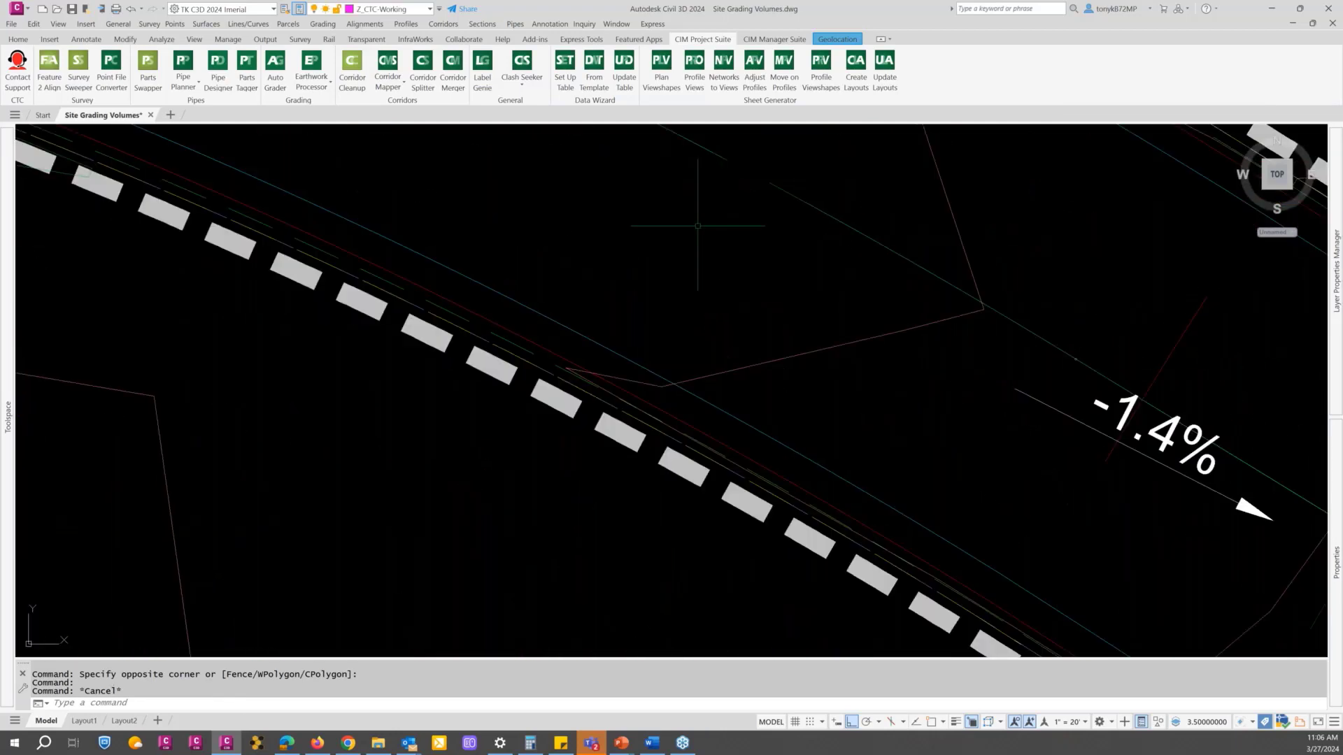
scroll(600, 254, down, 2)
scroll(600, 254, down, 3)
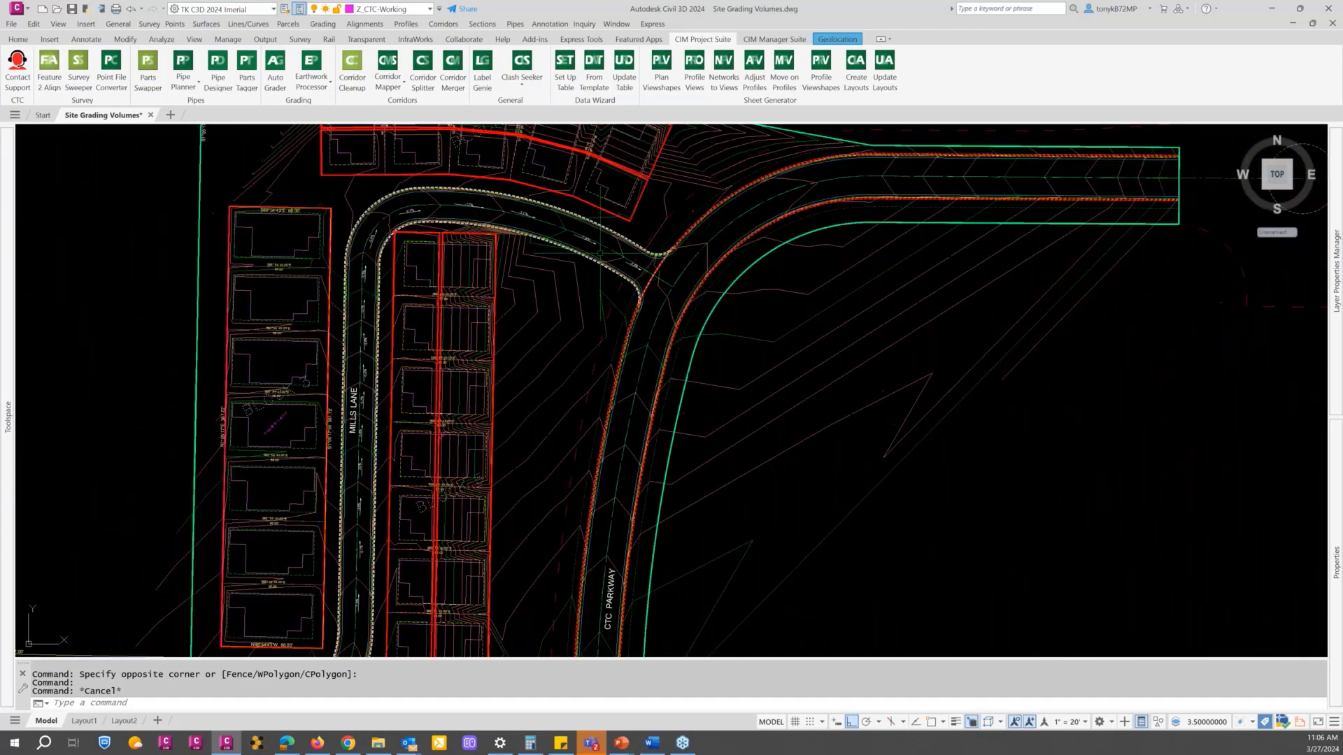
scroll(610, 287, down, 2)
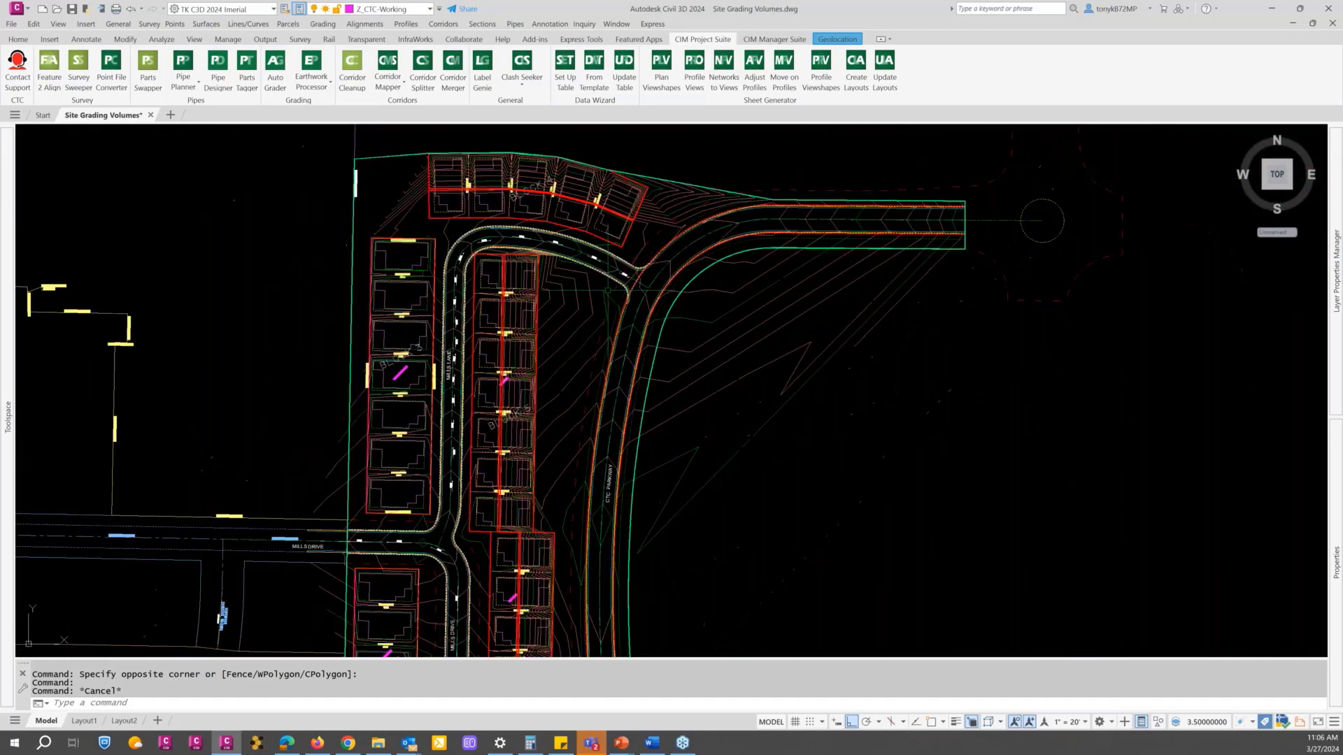
middle_drag(642, 299, 709, 251)
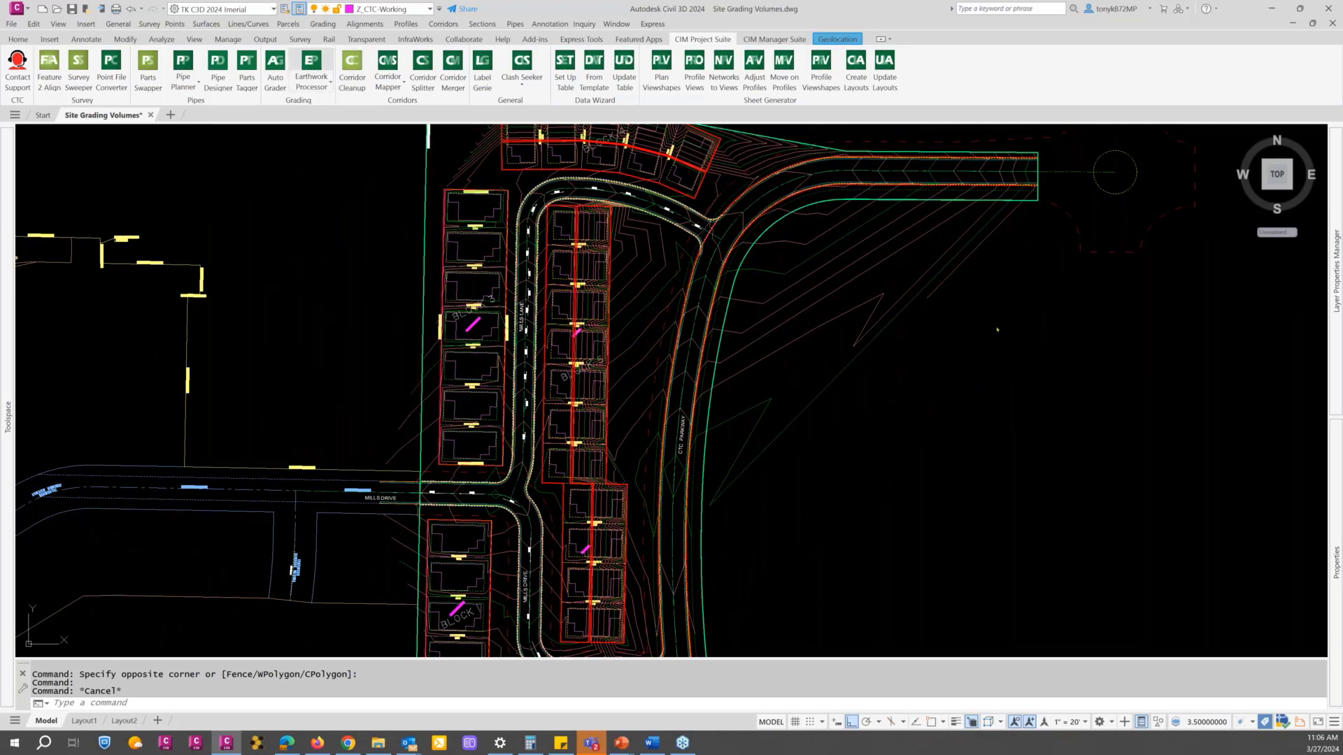
click(311, 65)
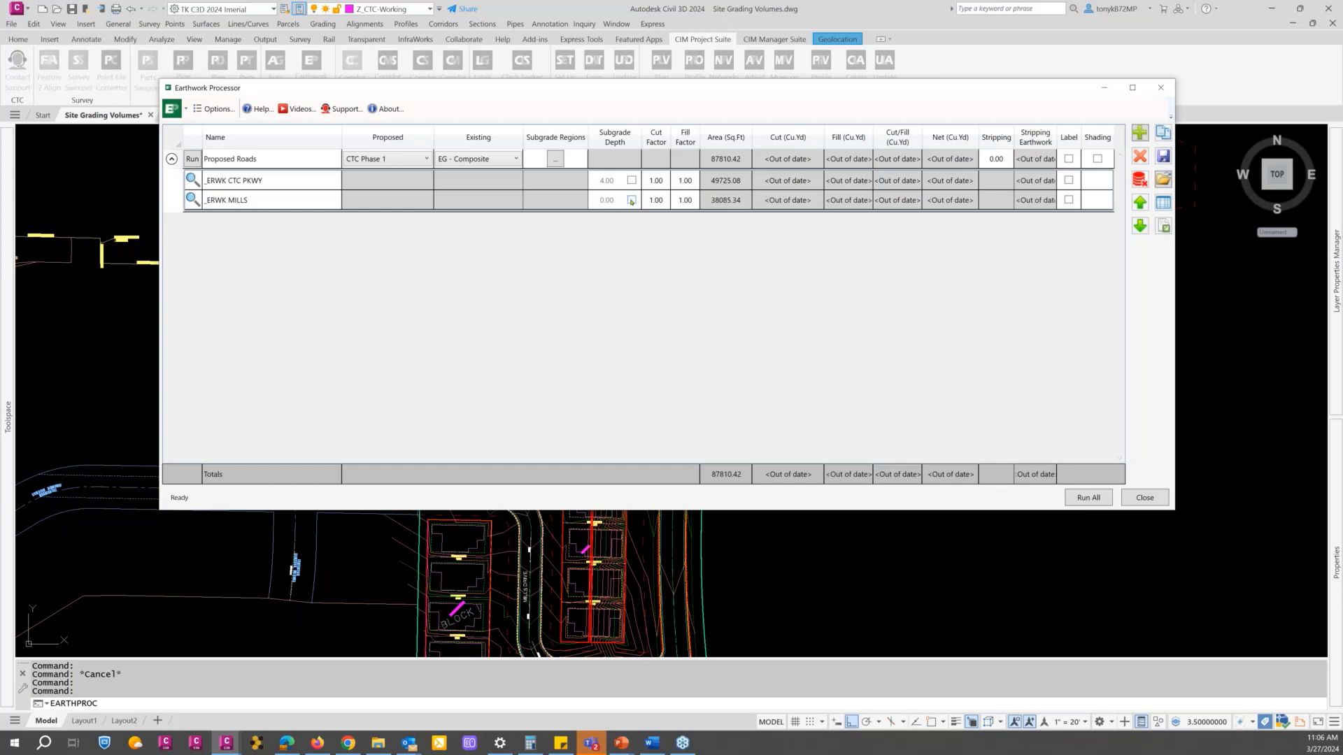
Step: Override the subgrade depth of the _ERWK MILLS region with 3.33 and run the Proposed Roads set
click(630, 201)
click(631, 201)
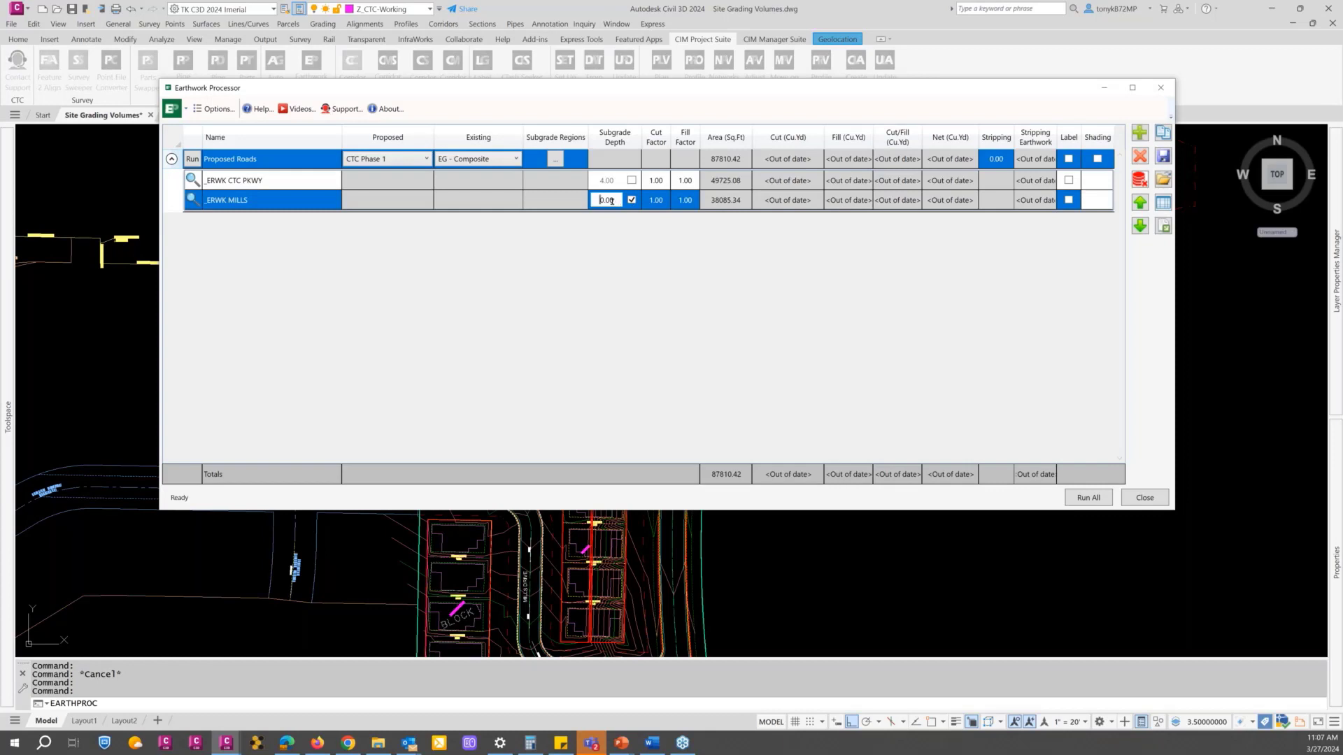
key(Delete)
key(Delete)
key(Delete)
key(Delete)
text(3.333333)
key(Return)
click(193, 159)
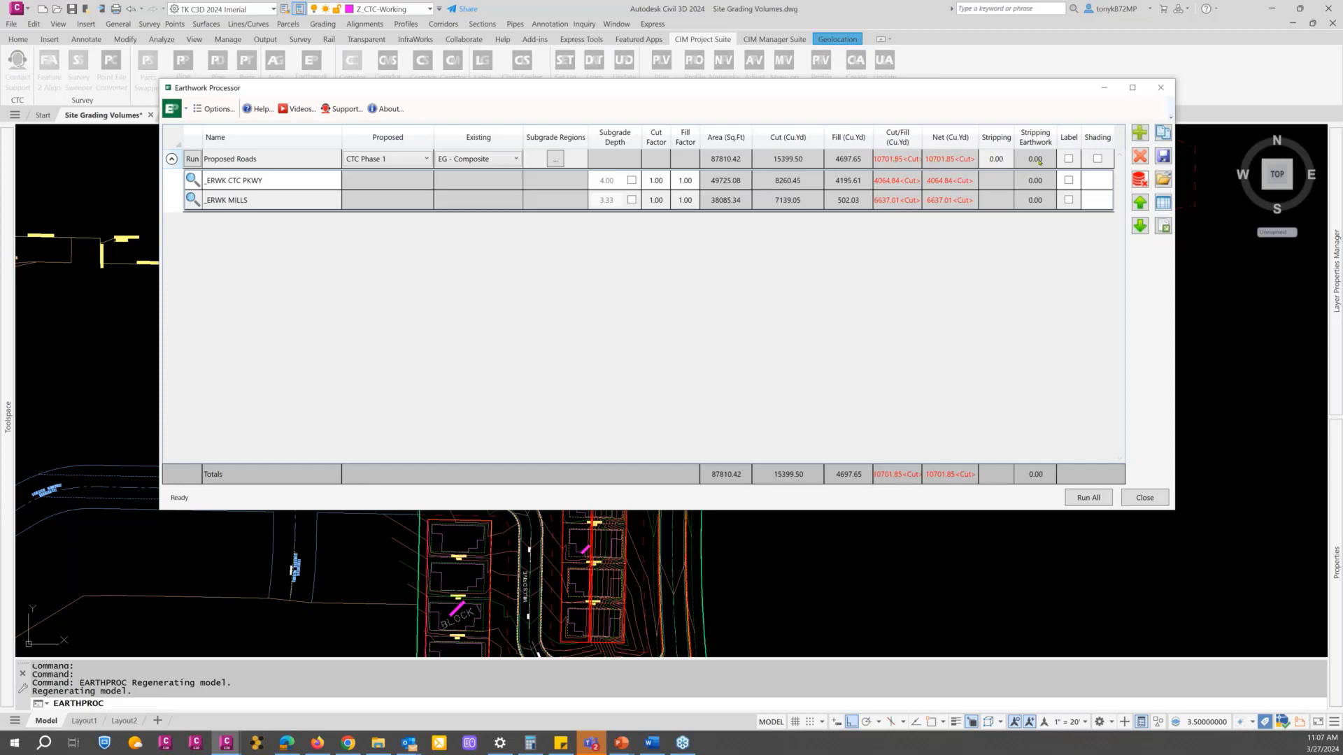
Step: Set the stripping depth of the Proposed Roads set to 0.5 and rerun its volumes
double_click(998, 159)
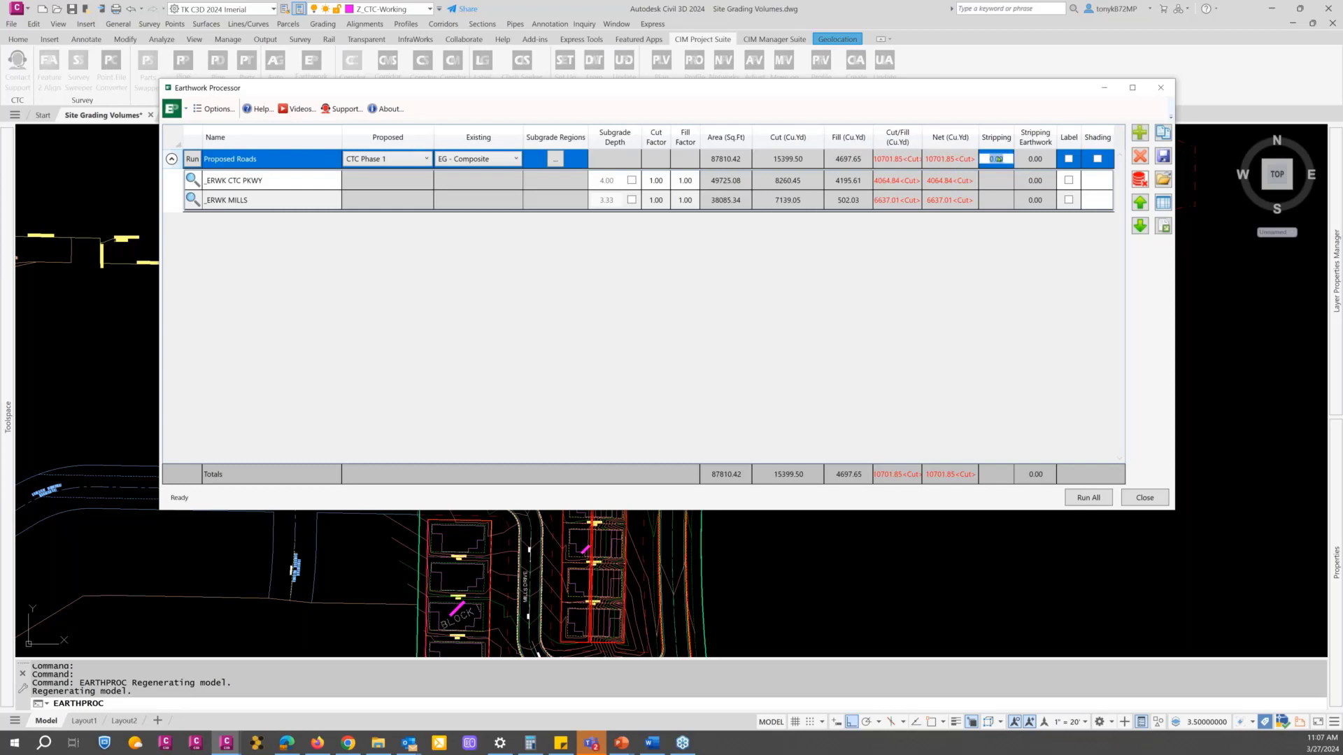
text(0.5)
key(Return)
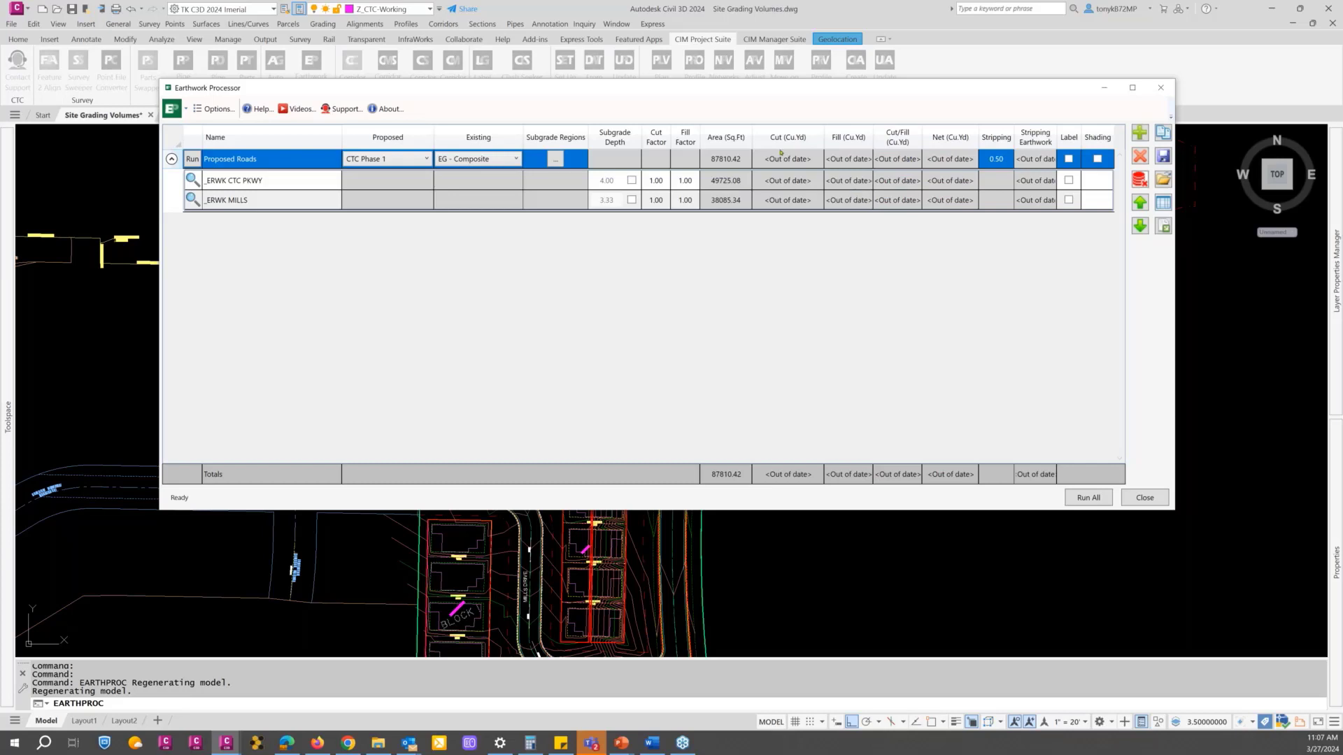
click(193, 162)
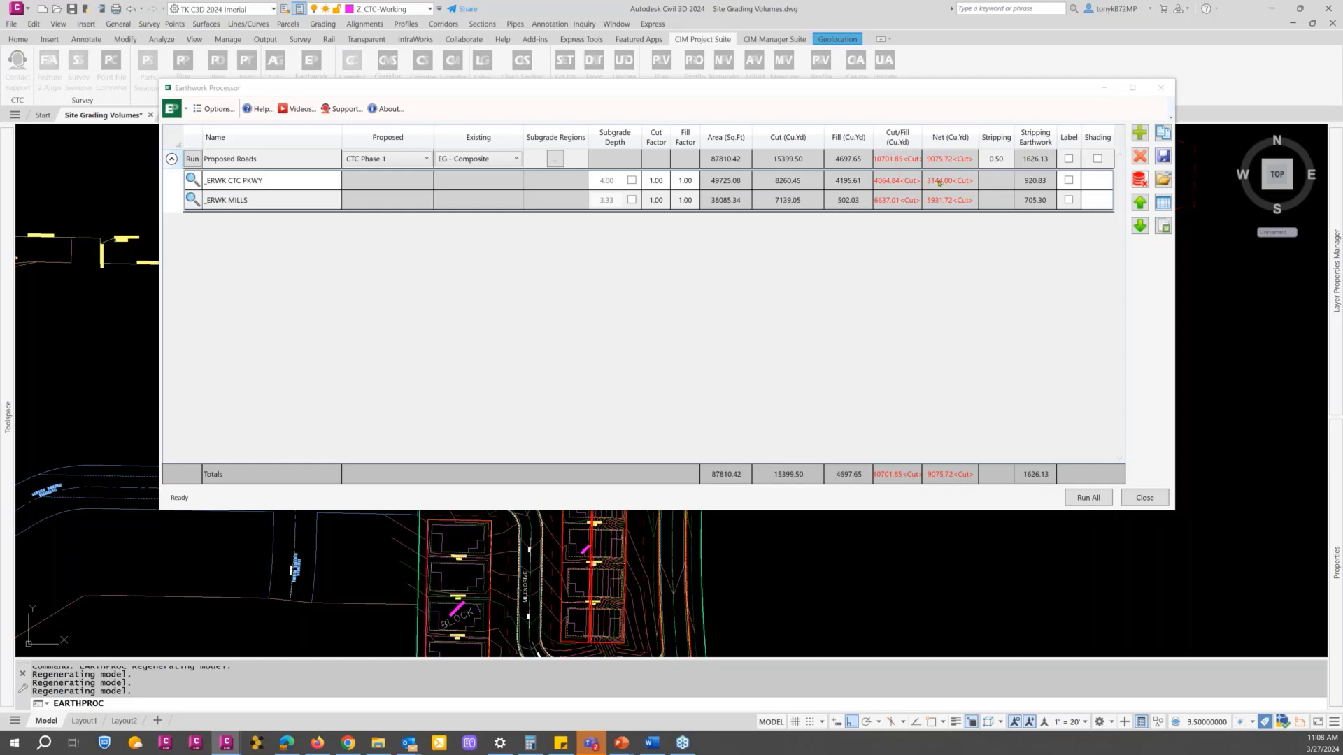
Step: Set the stripping depth of the Proposed Roads set to 0 and recalculate its volumes
double_click(996, 160)
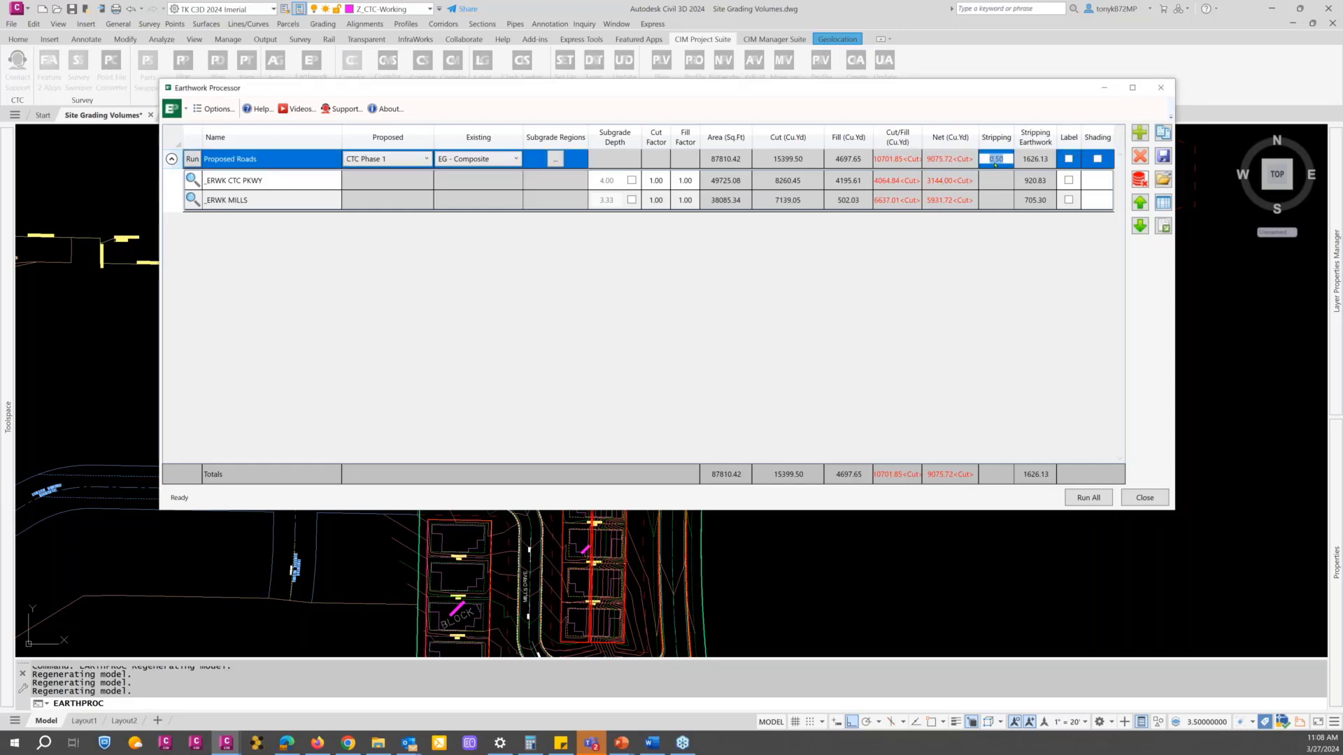
text(0)
key(Return)
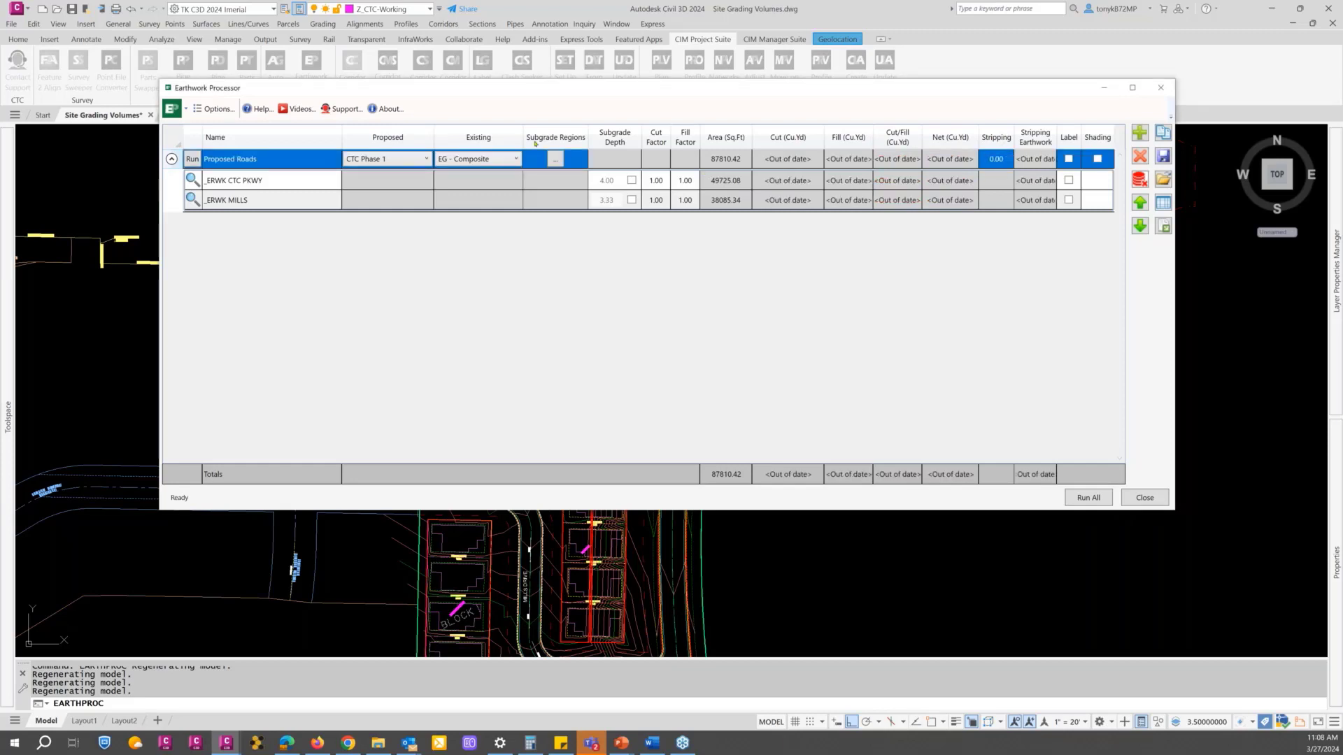
click(192, 159)
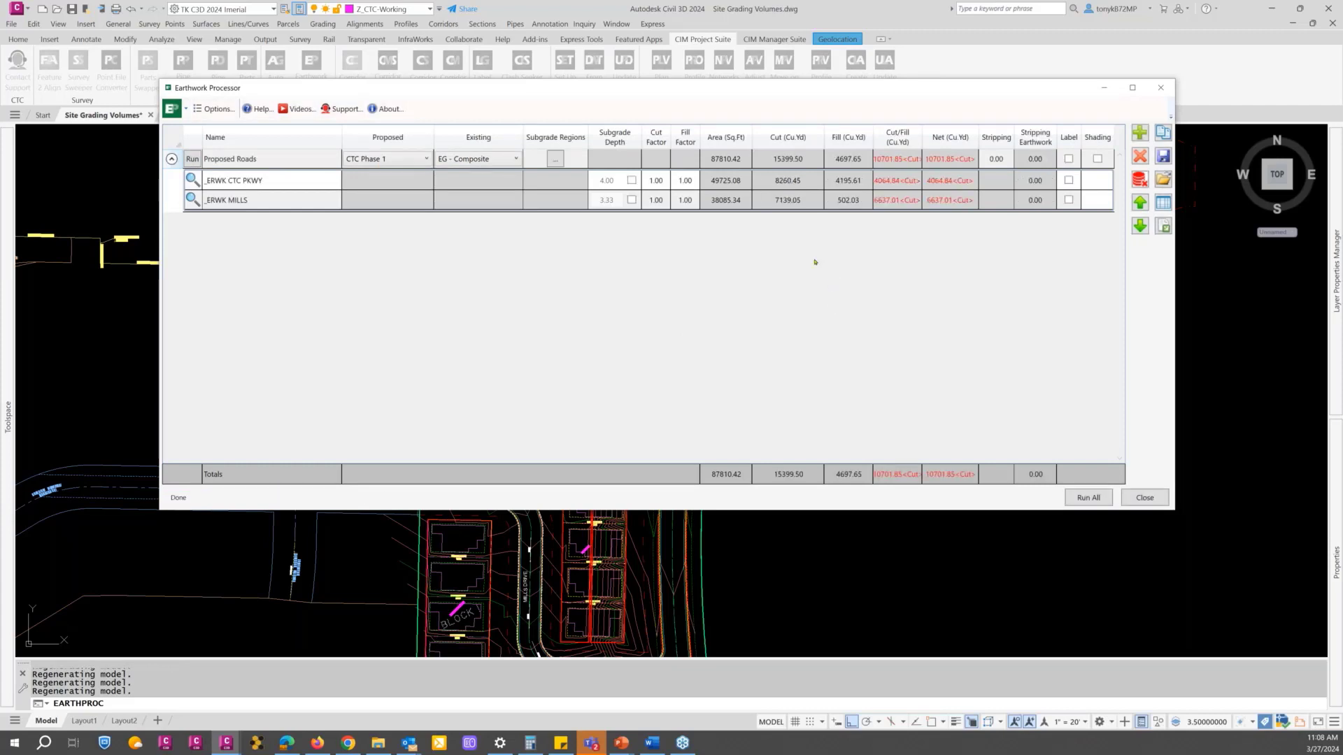
Step: Add a new earthwork set and name it Phase 1 Stripping
click(1138, 132)
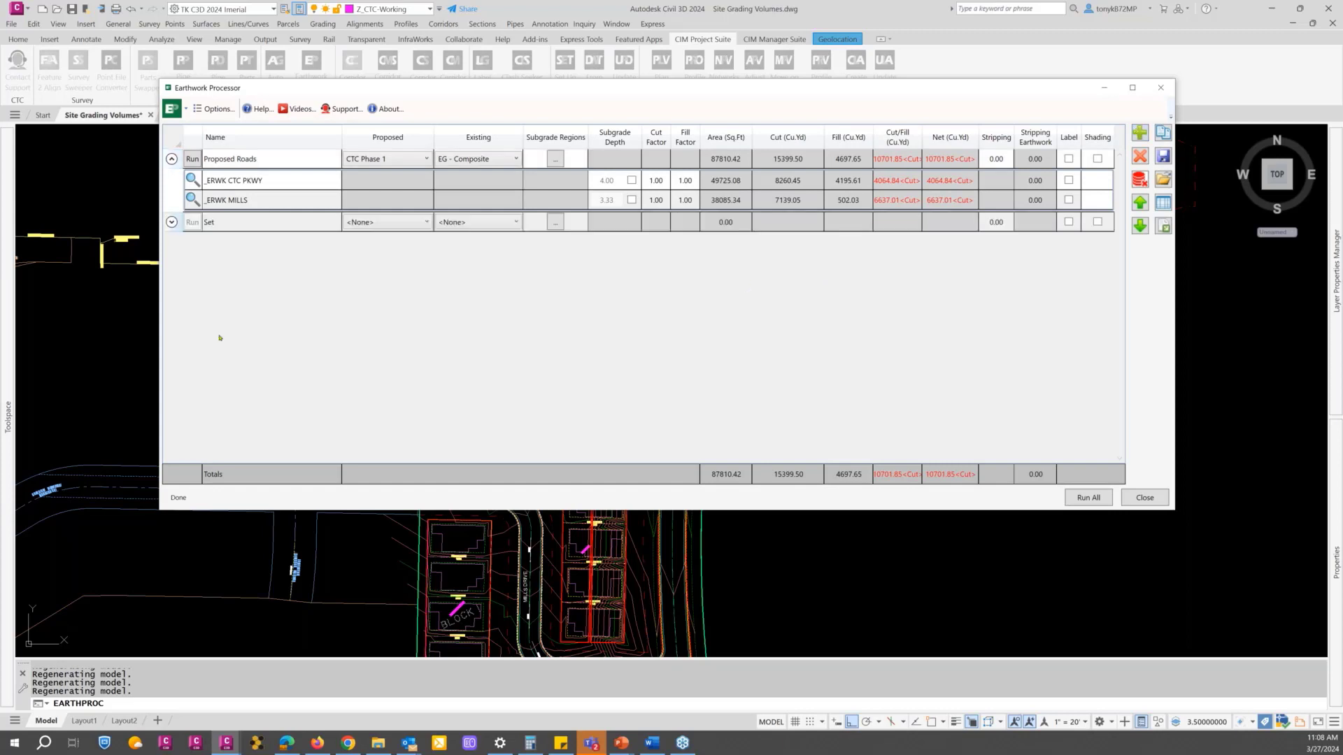
double_click(265, 222)
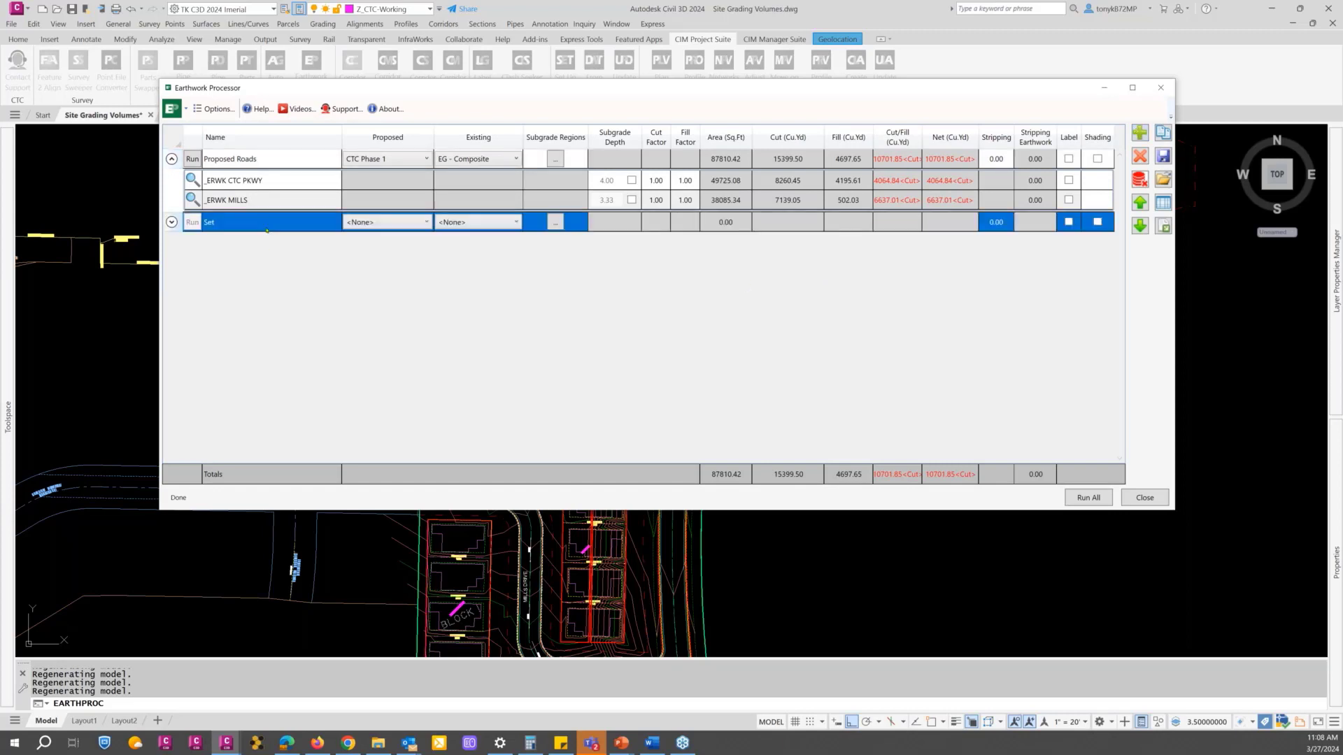
text(Phasse)
key(BackSpace)
key(BackSpace)
key(BackSpace)
text(se 1 Stripp)
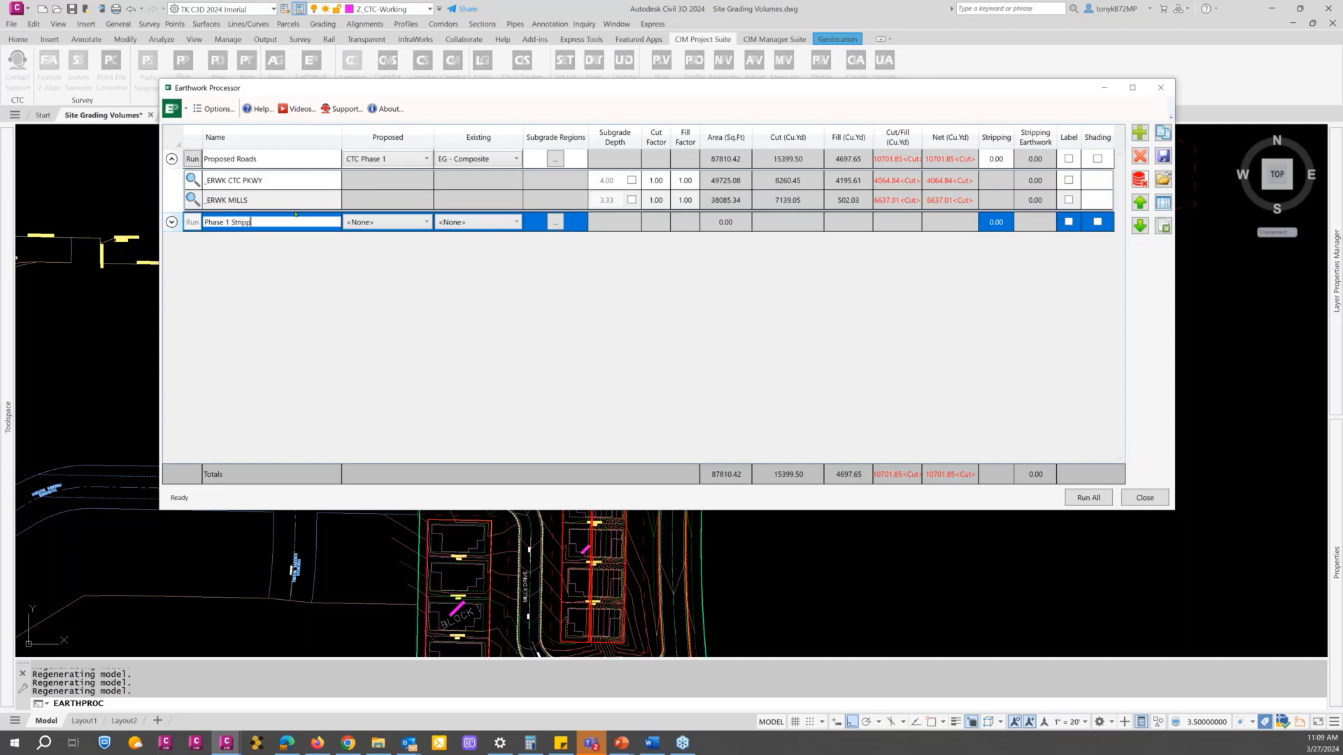
text(ing)
Step: Set both the proposed and existing surfaces of the Phase 1 Stripping set to EG - Composite
click(382, 223)
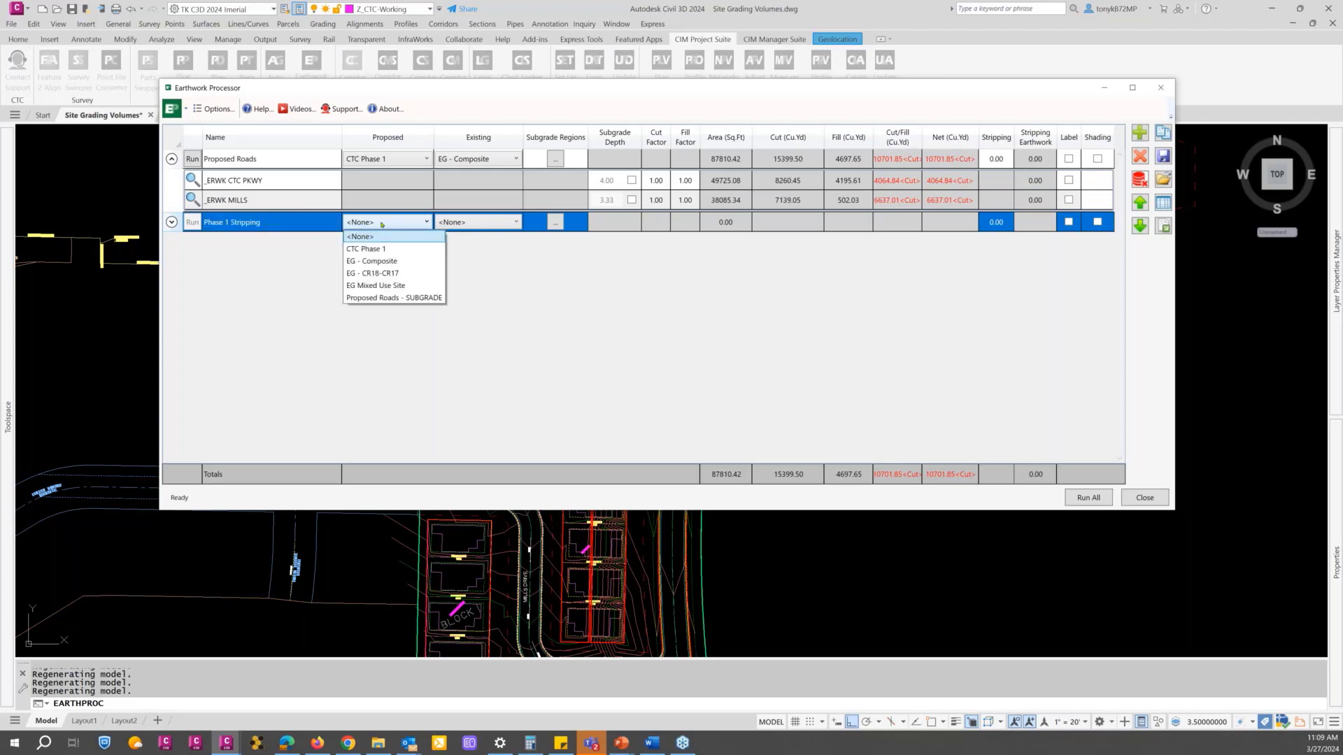
click(385, 262)
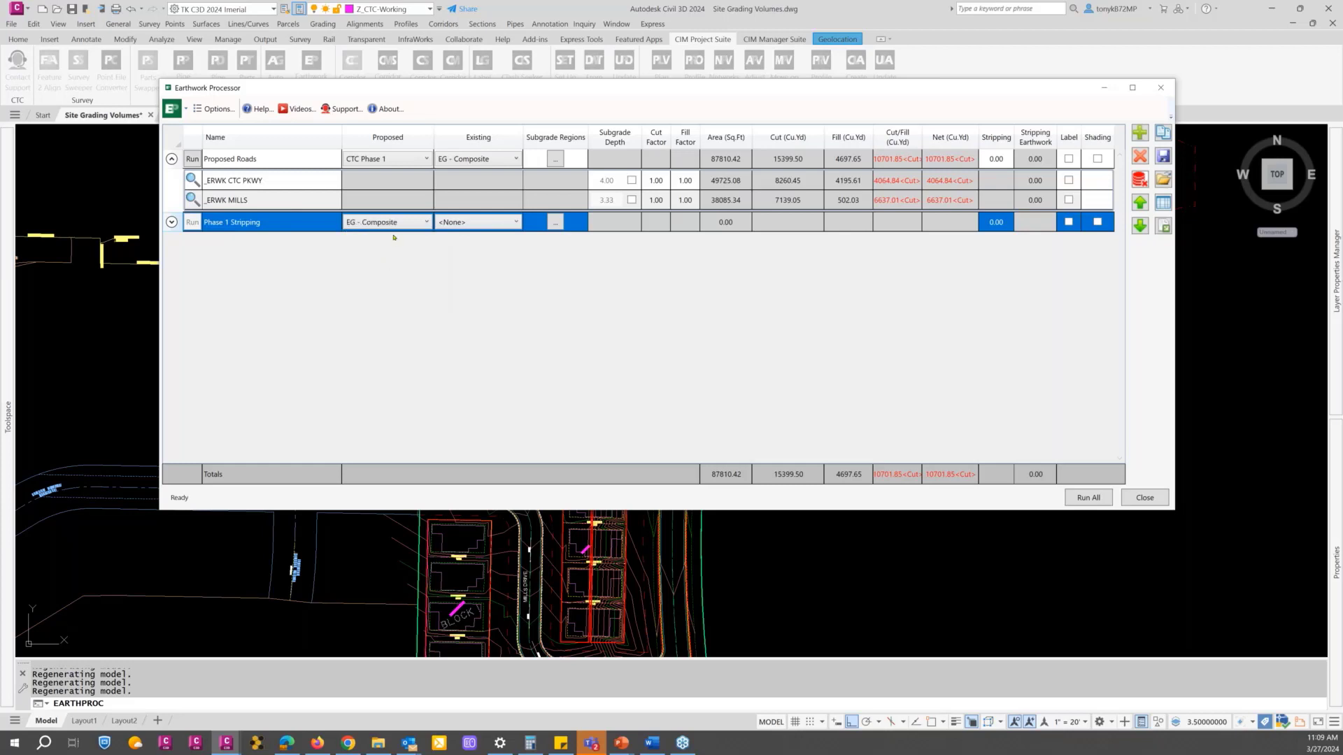
click(485, 222)
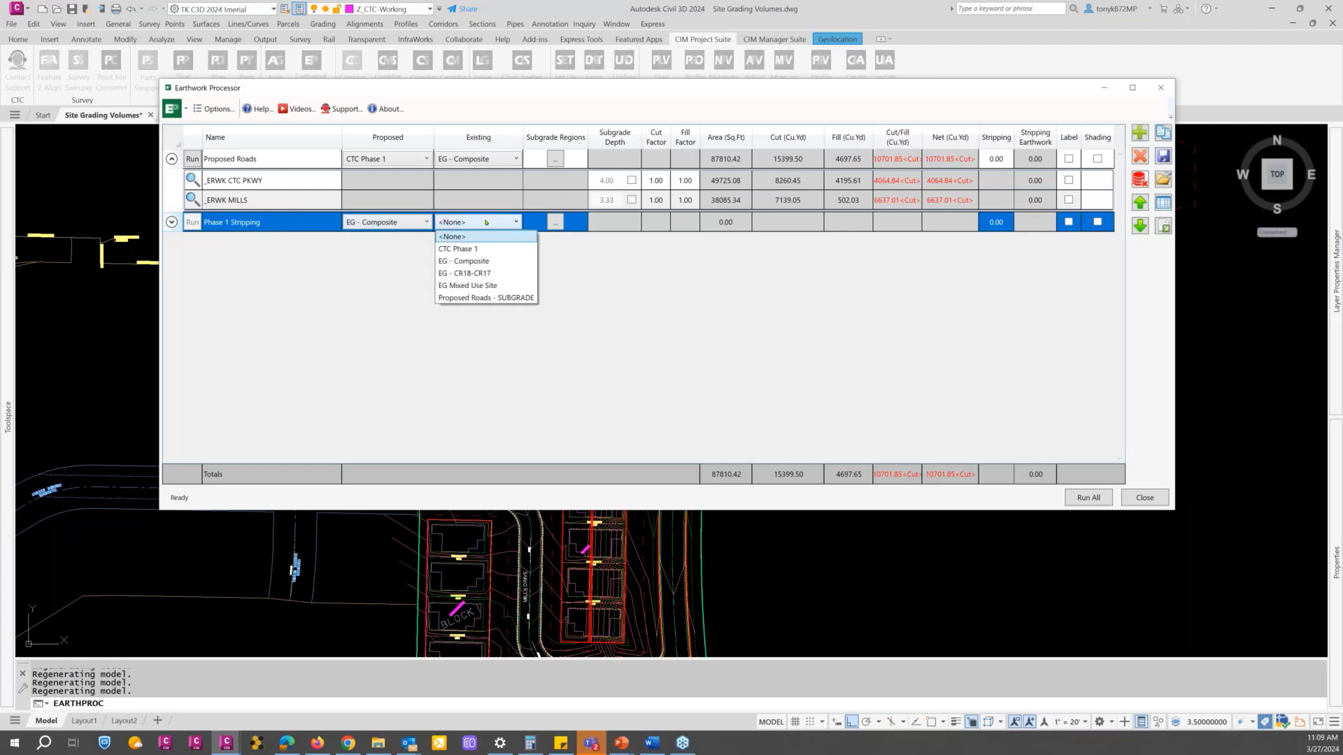
click(475, 261)
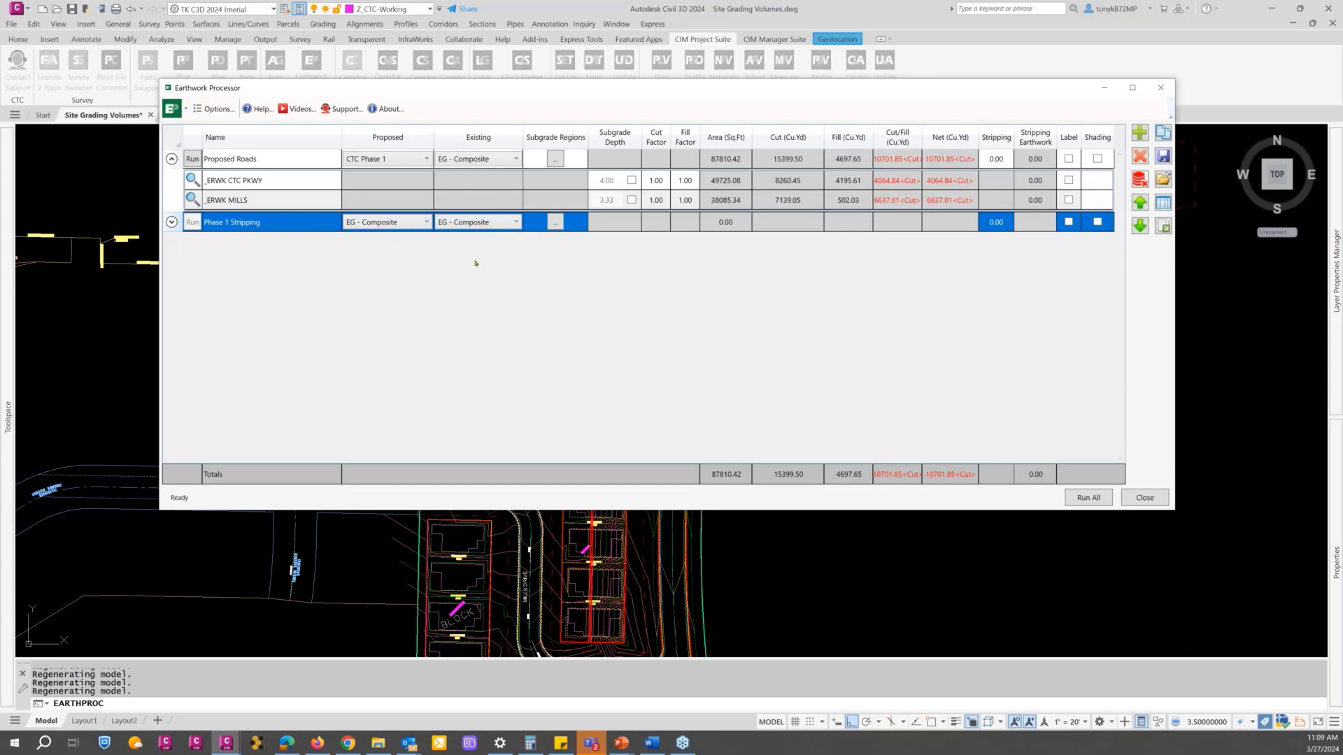
Step: Assign the green outer site boundary as the subgrade region of the Phase 1 Stripping set, run the set and close the Earthwork Processor
click(556, 222)
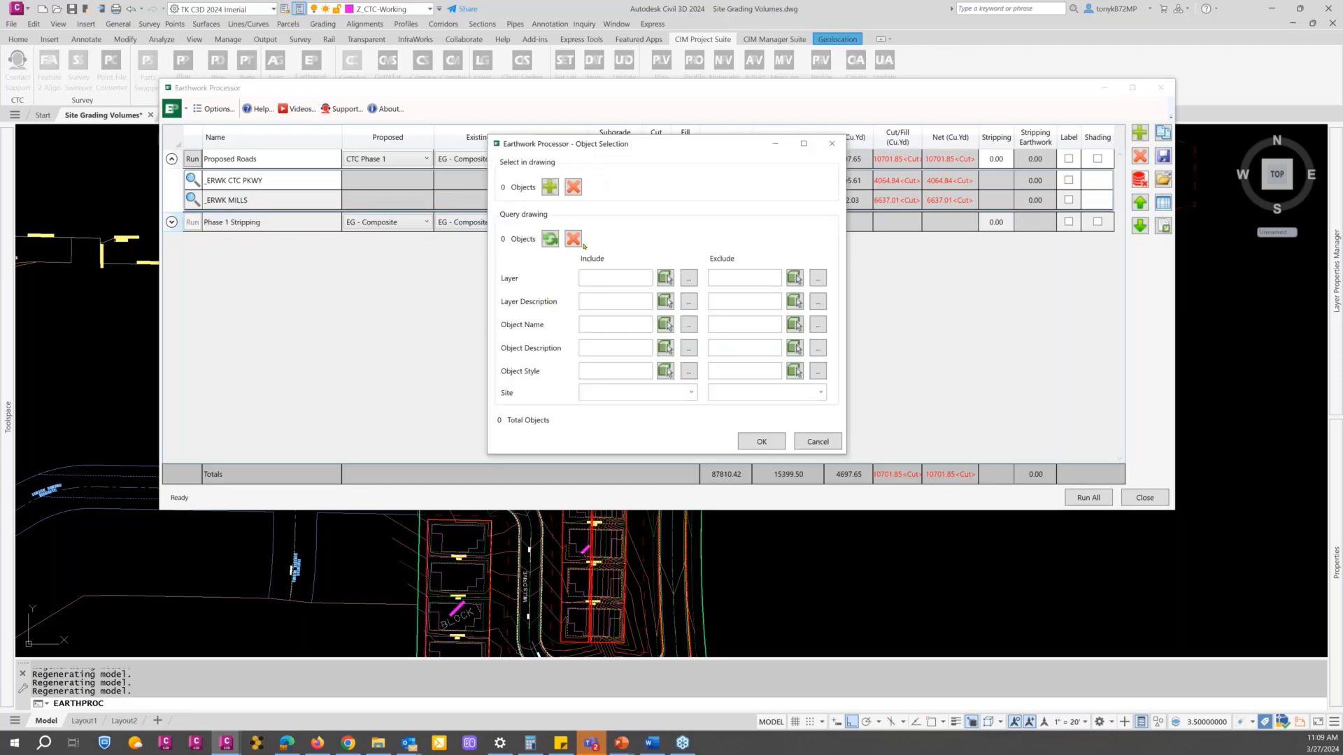
click(549, 188)
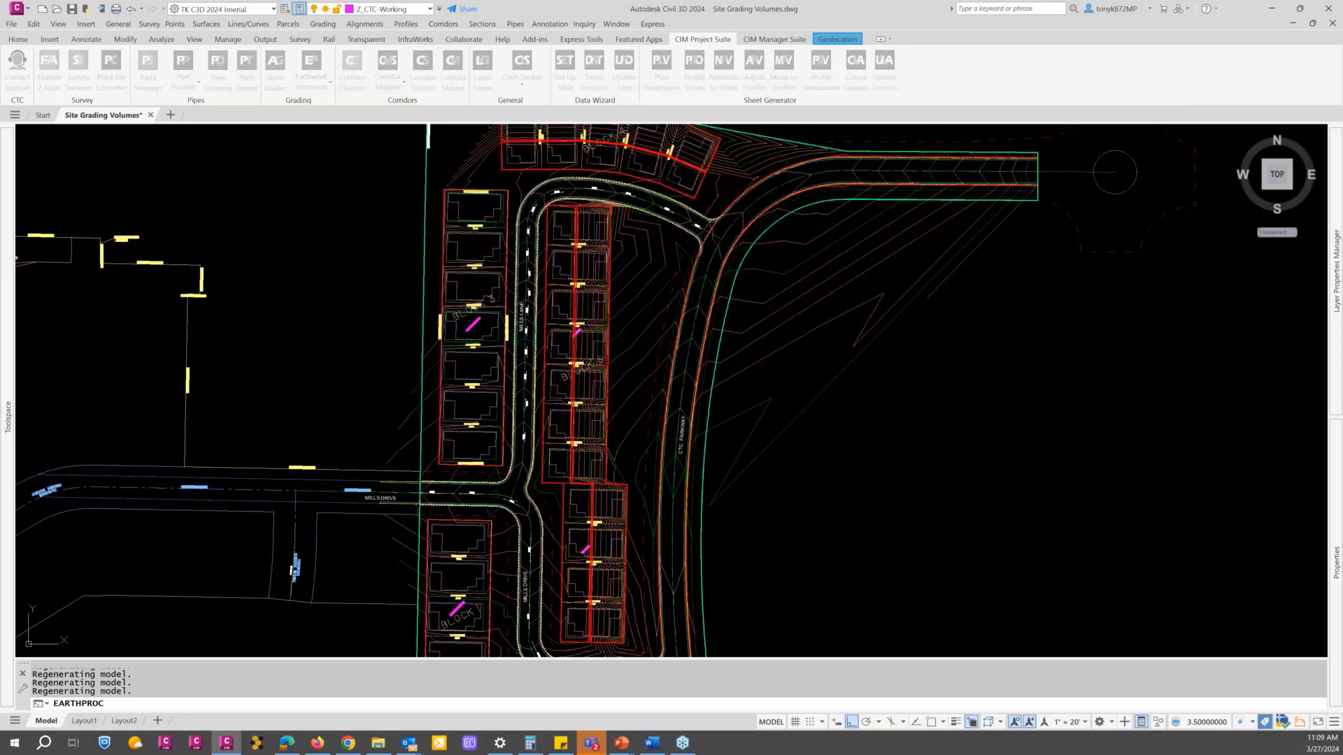
scroll(459, 297, down, 2)
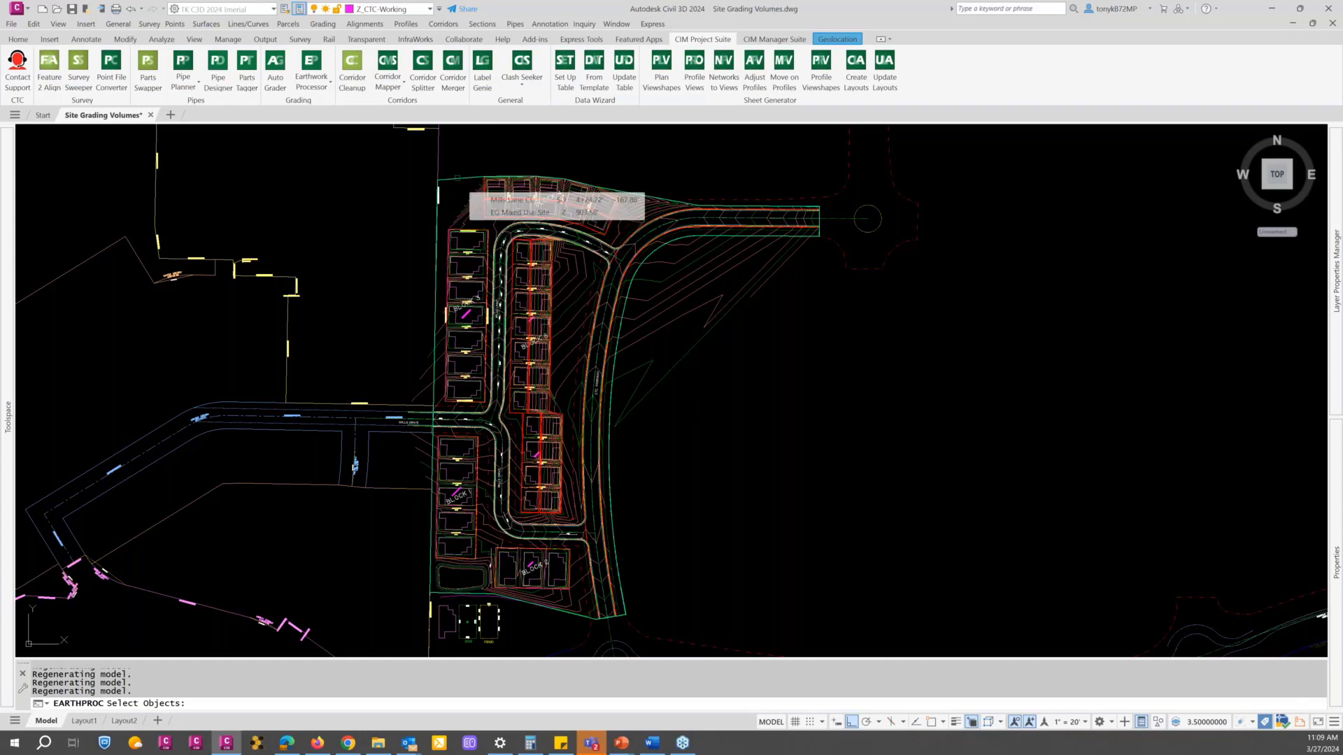
click(457, 178)
key(Return)
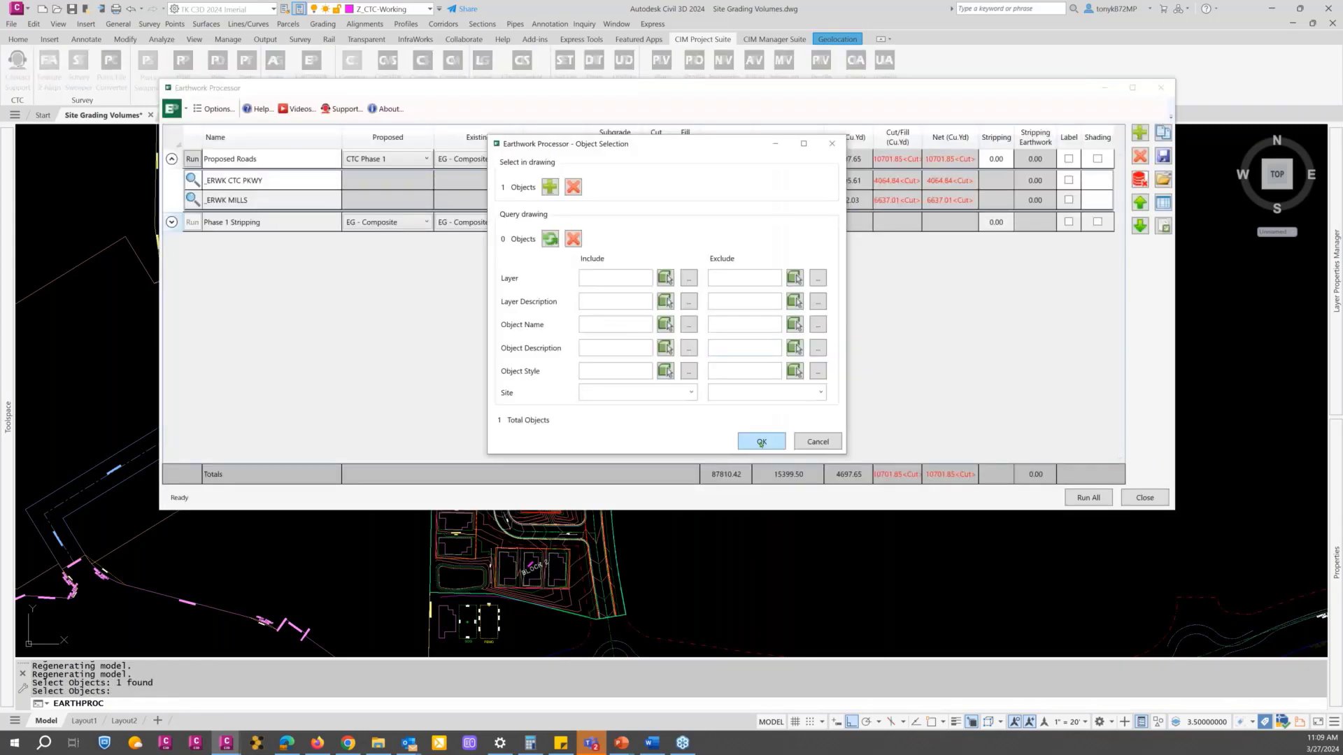
click(762, 442)
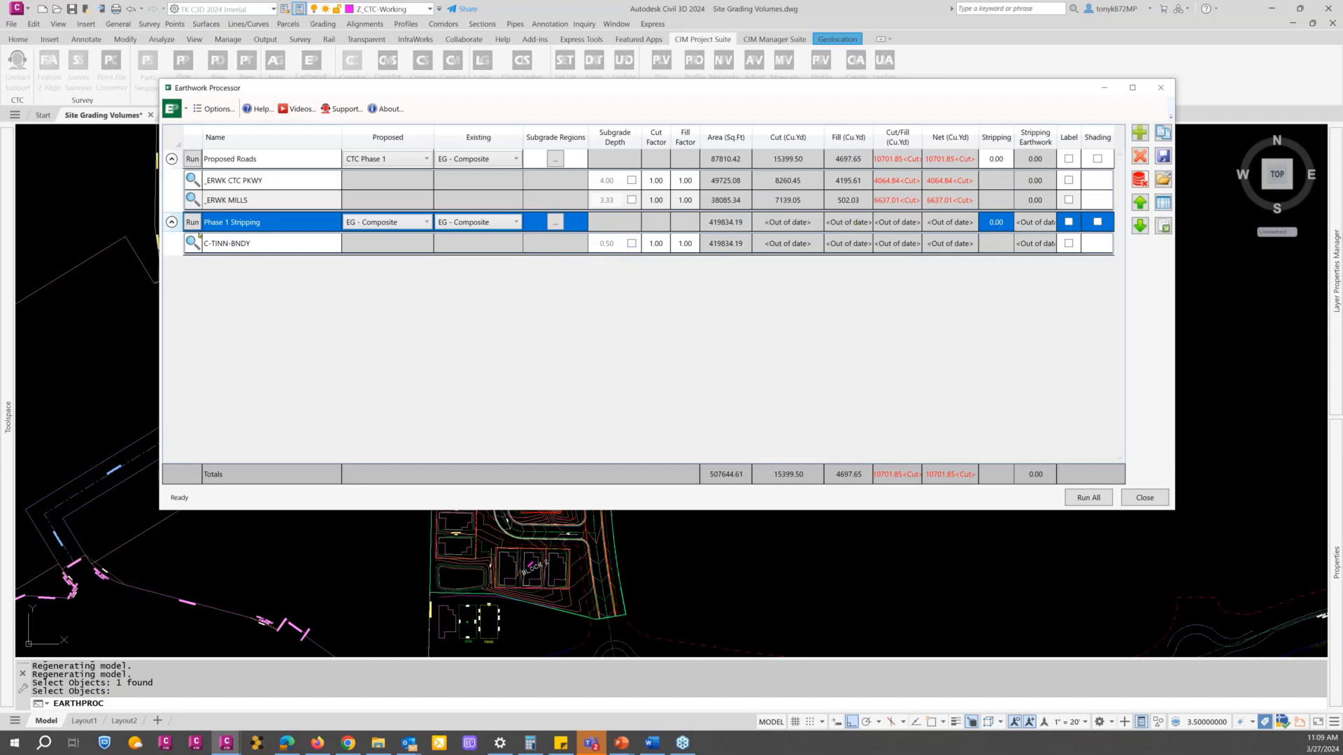
click(192, 223)
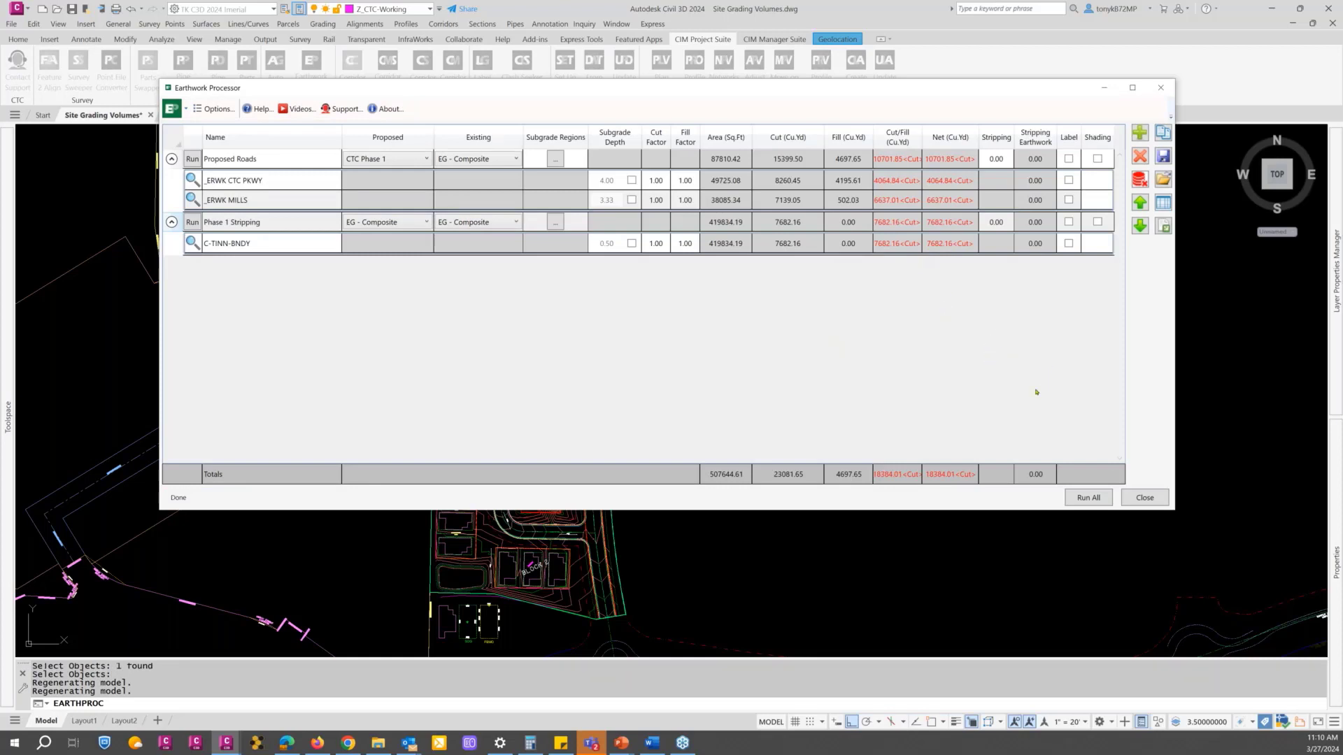
click(1144, 499)
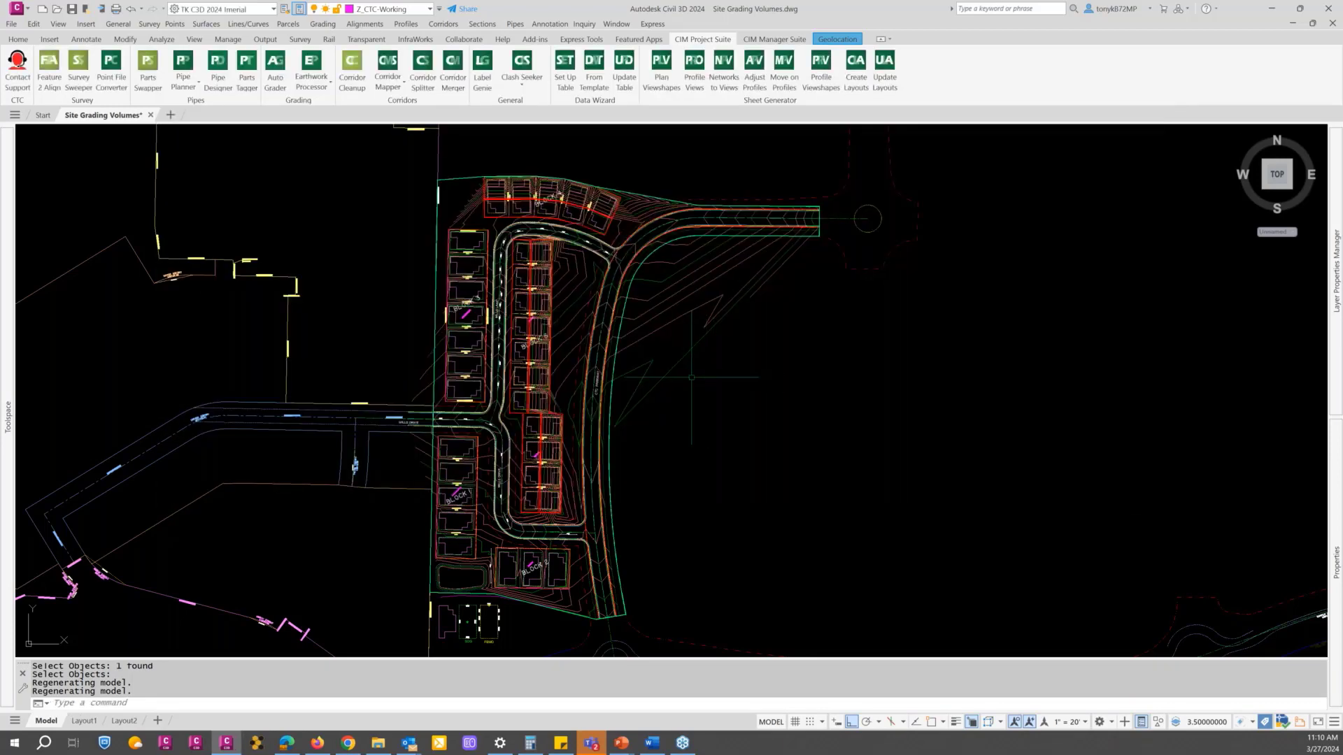
Step: Draw a polyline about 473 ft long across the site, from west of the boundary to east of CTC Parkway, with ortho off
scroll(429, 369, up, 4)
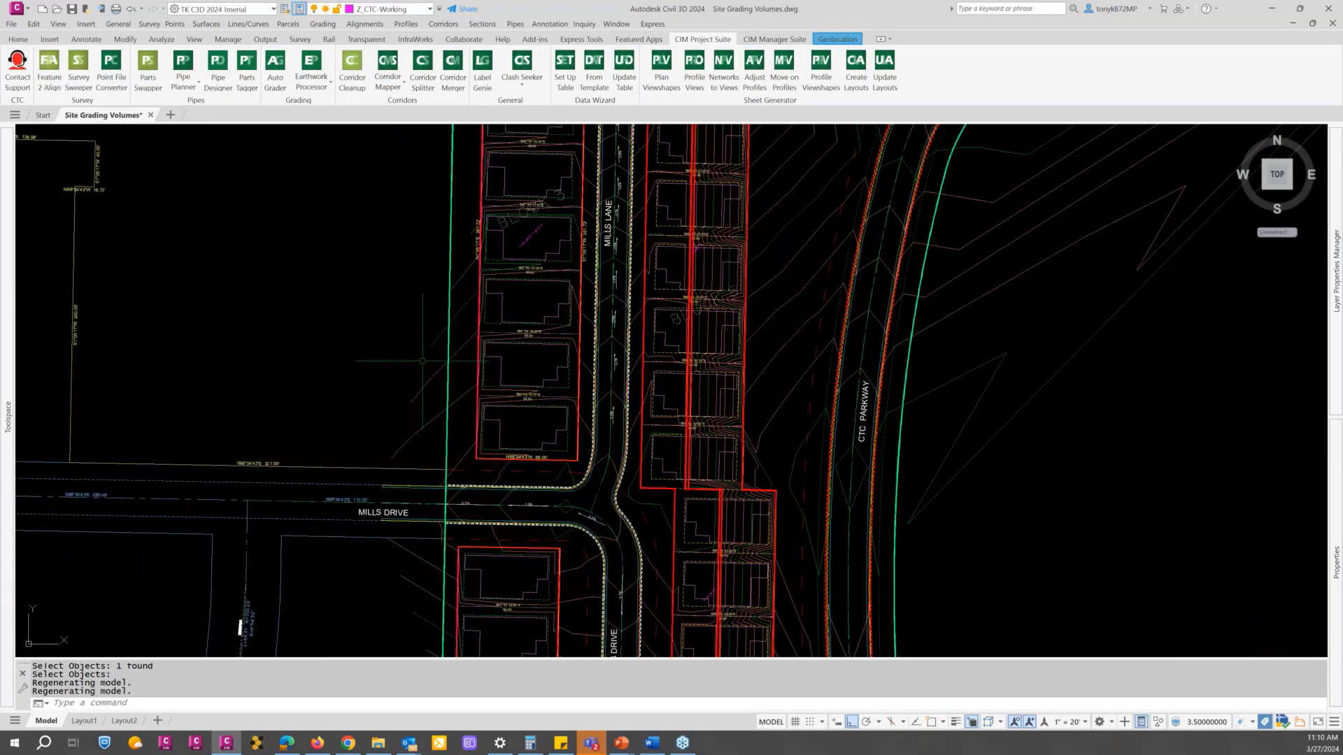
text(pl)
key(Return)
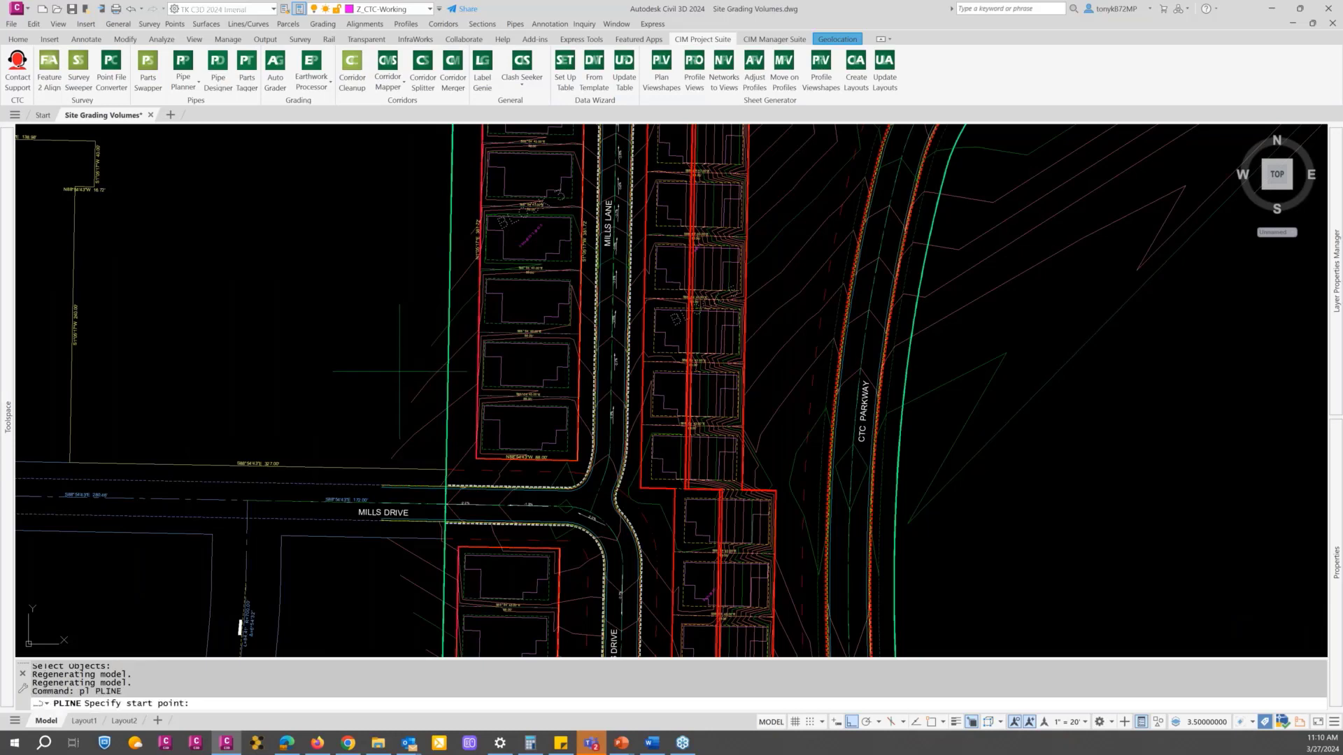
click(417, 364)
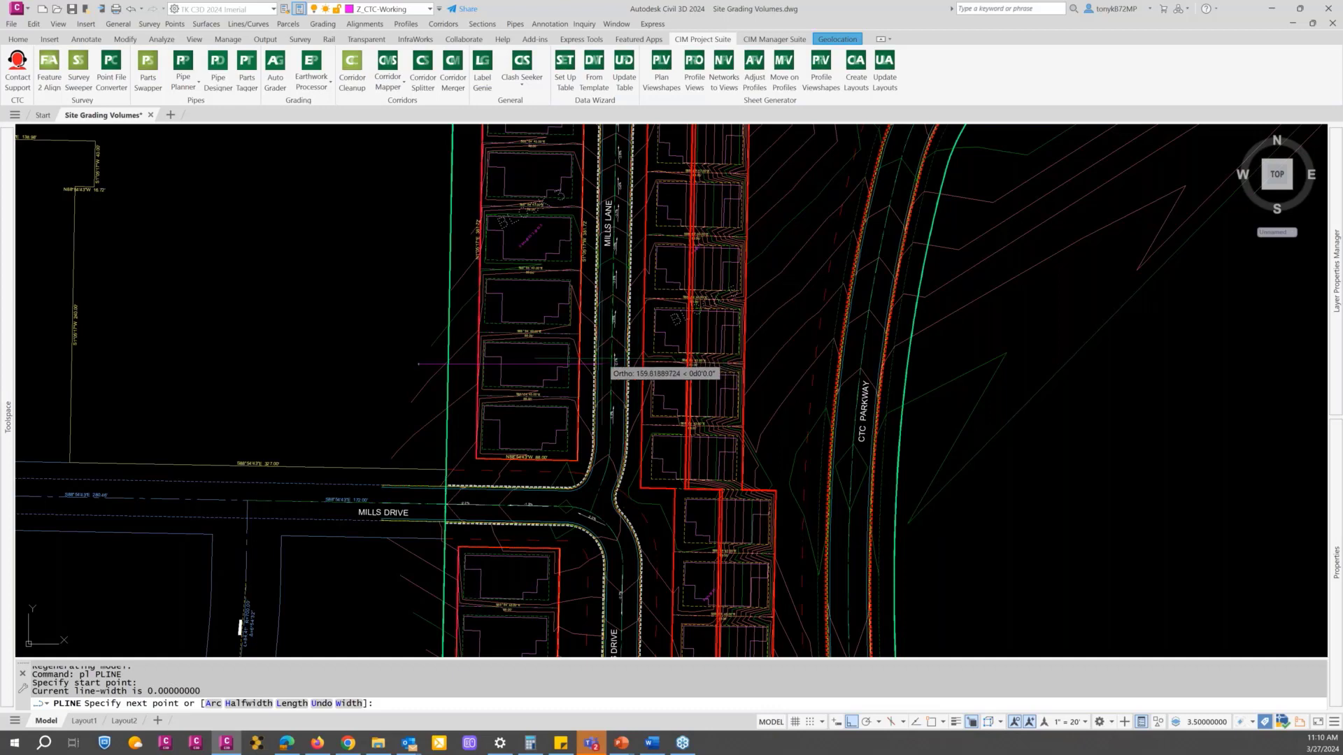
key(F9)
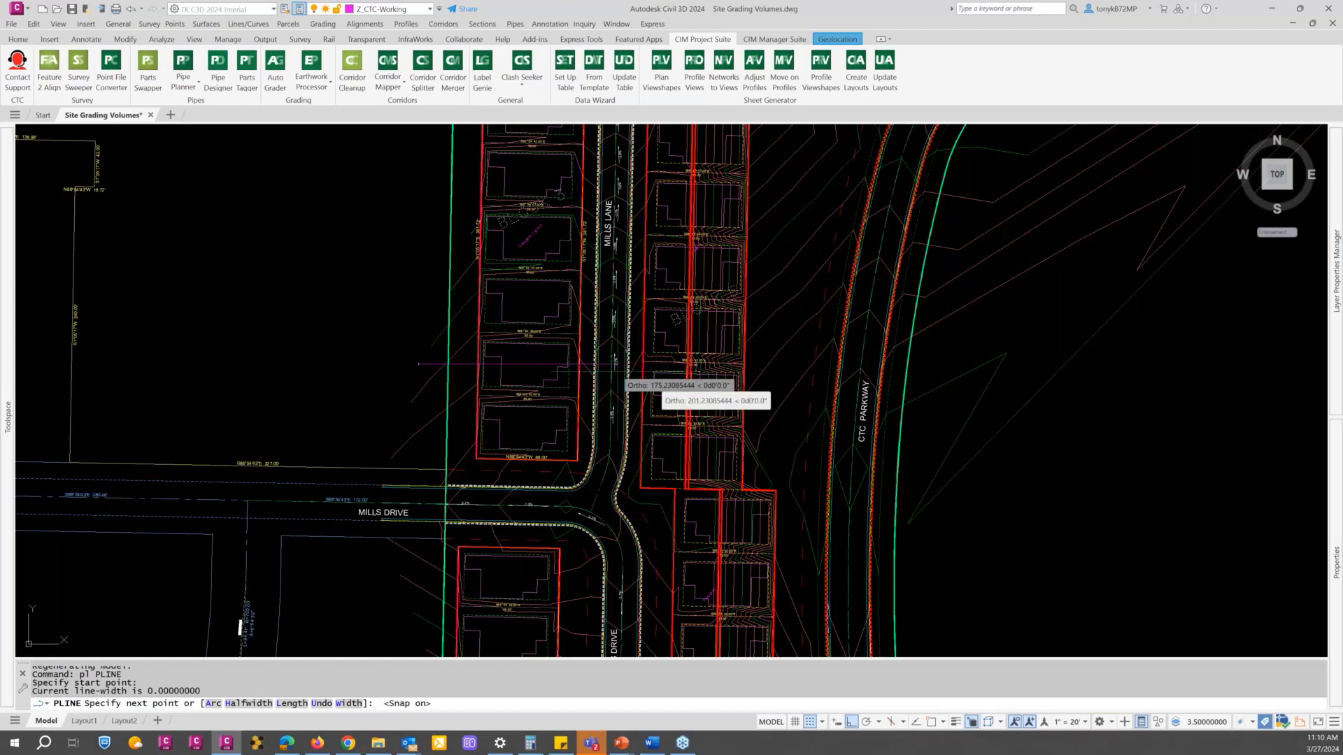
key(F8)
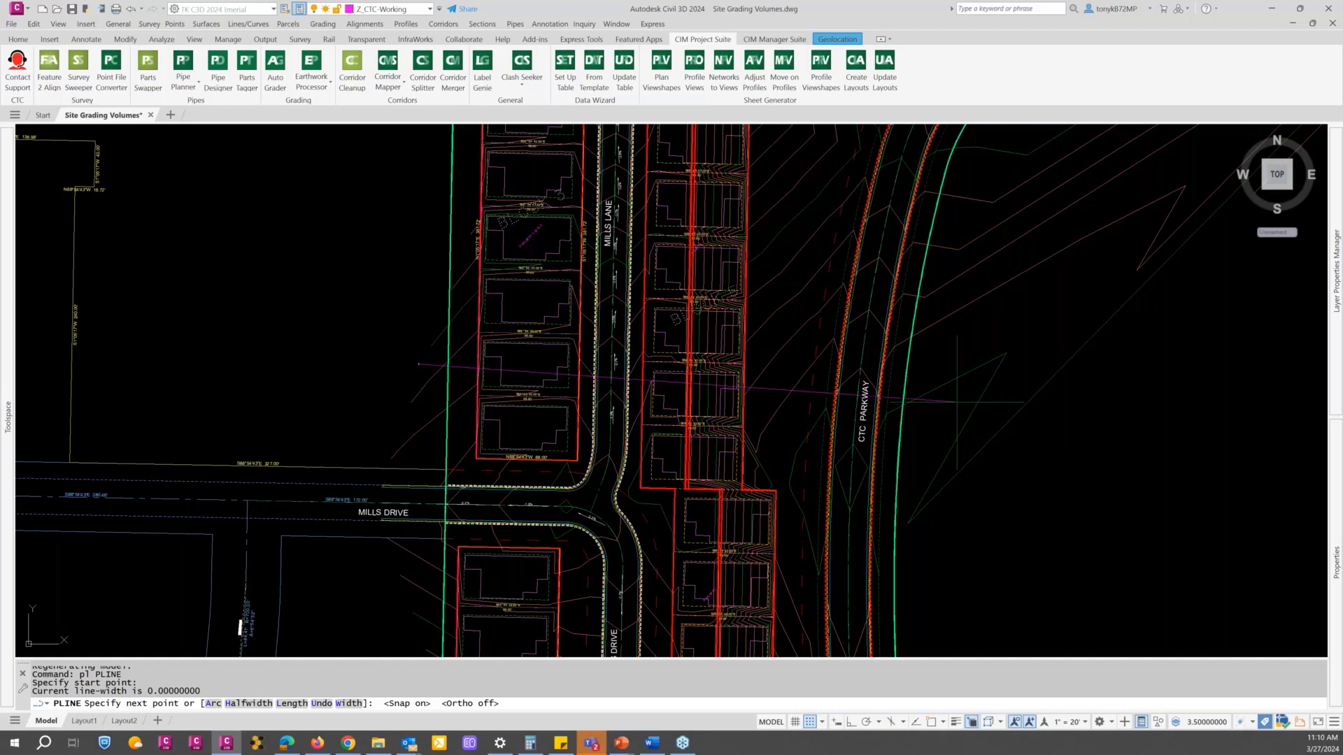
click(961, 401)
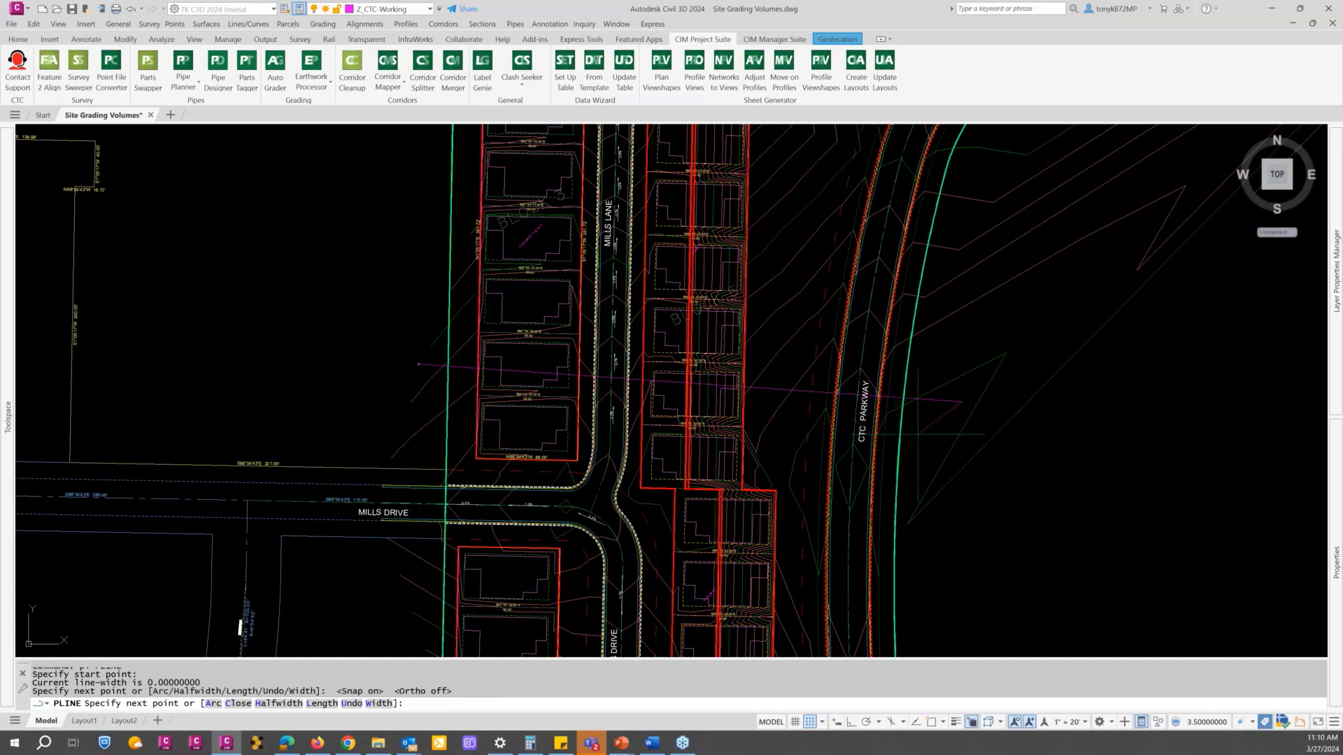
key(Escape)
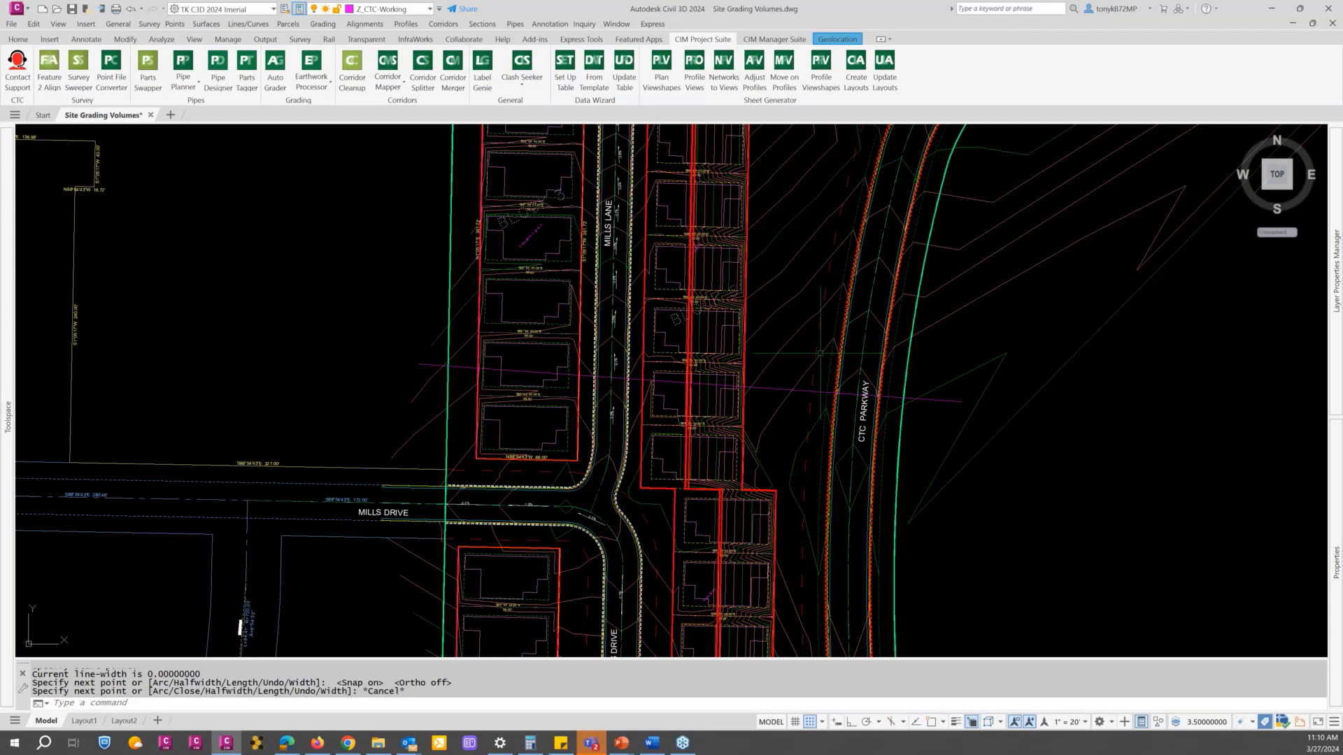
Step: Create a reversed centerline alignment named Surface Check from the new polyline, with the Proposed style and no curves between tangents
click(21, 39)
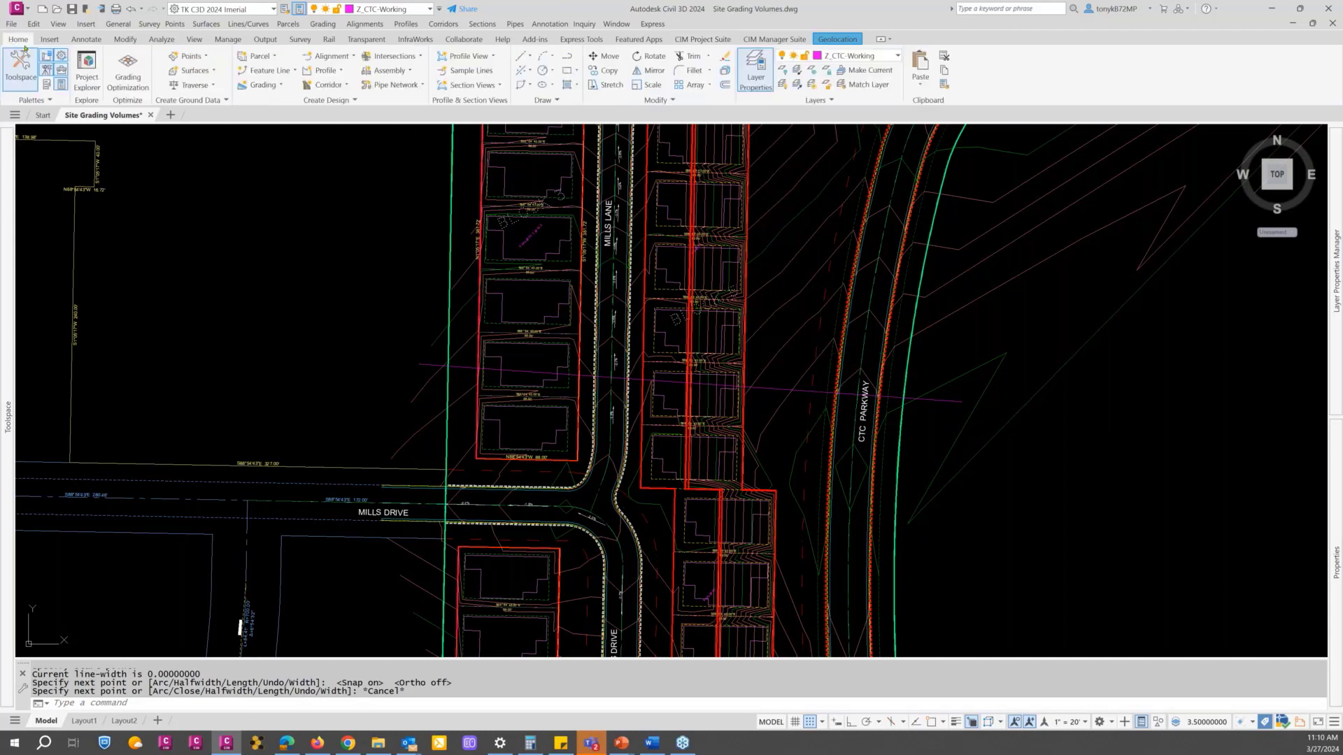
click(340, 61)
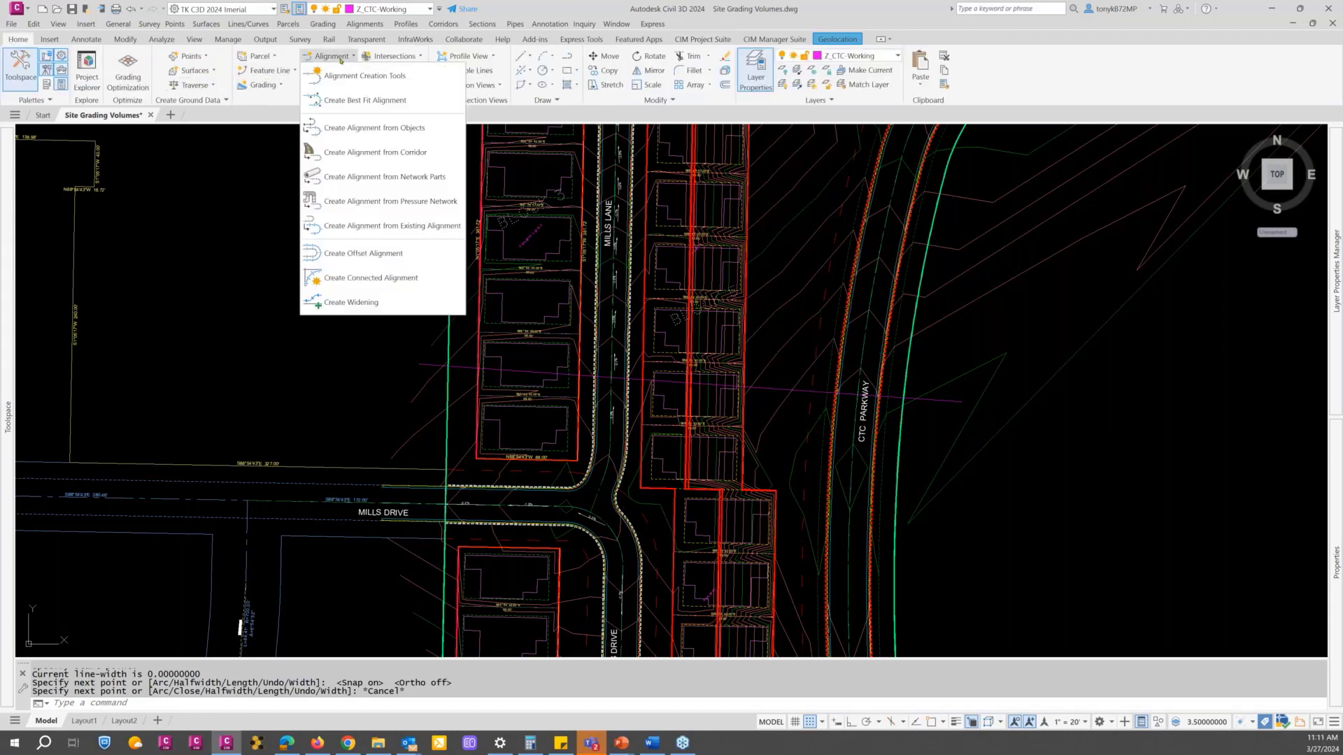
click(361, 128)
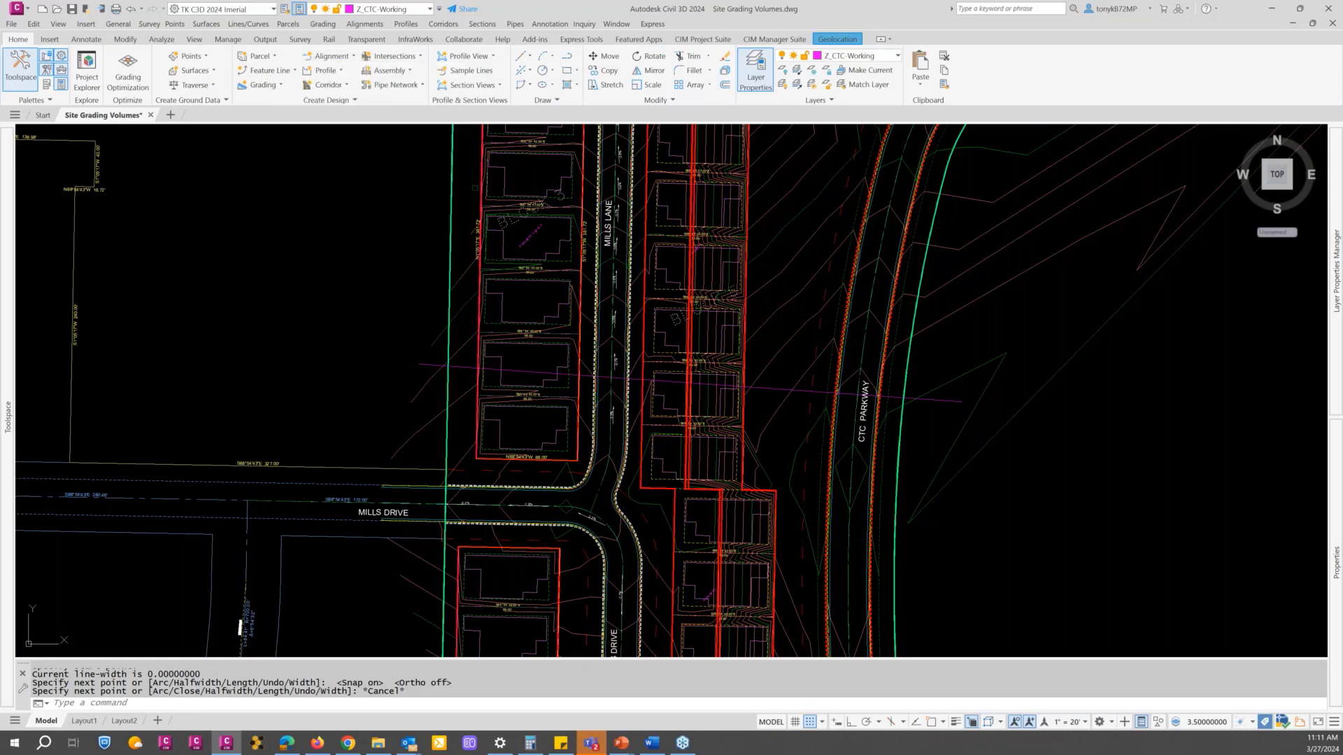
click(779, 388)
key(Return)
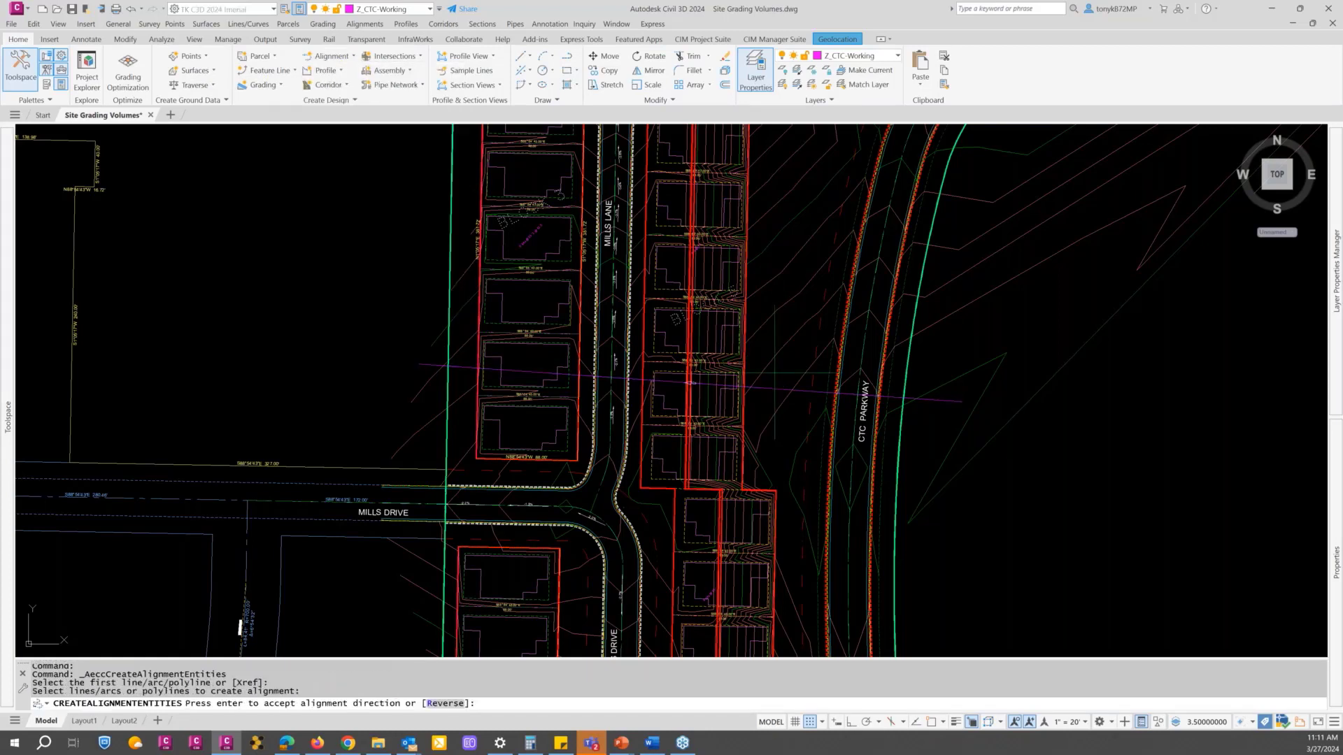
key(Return)
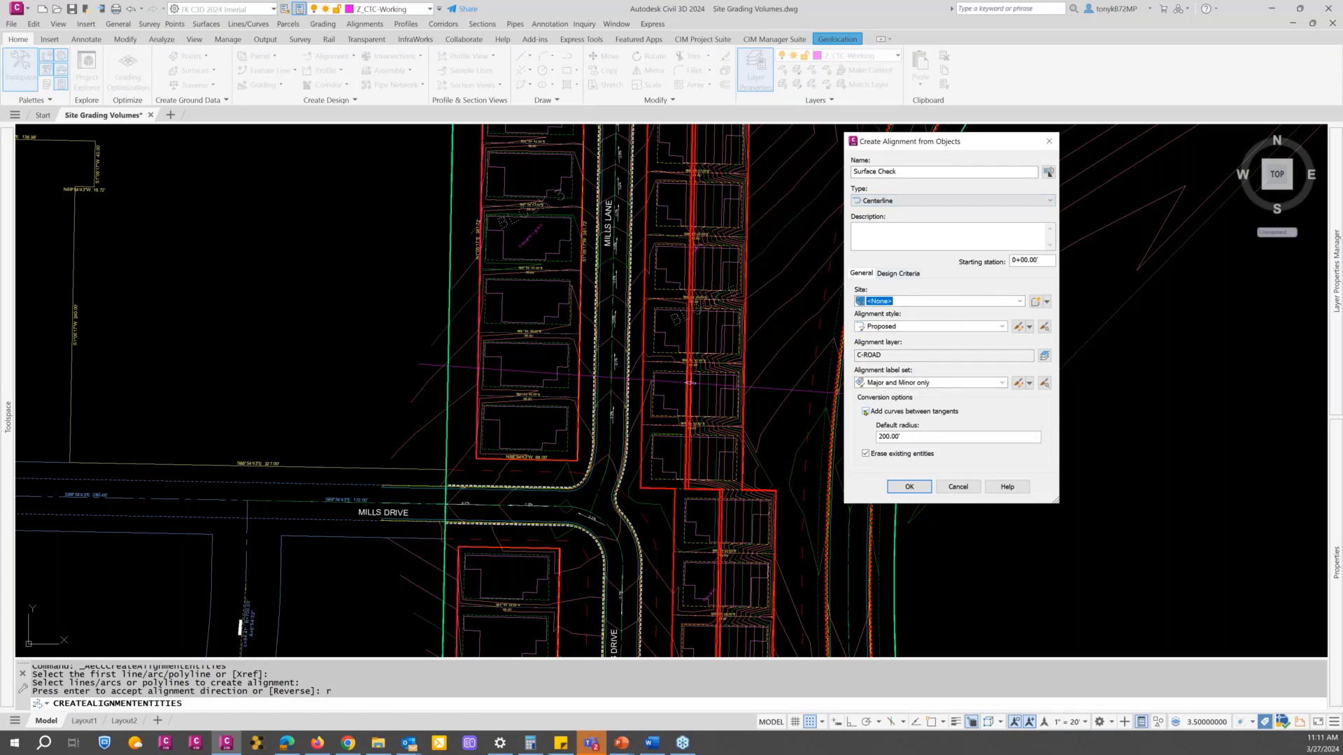
click(866, 412)
click(908, 491)
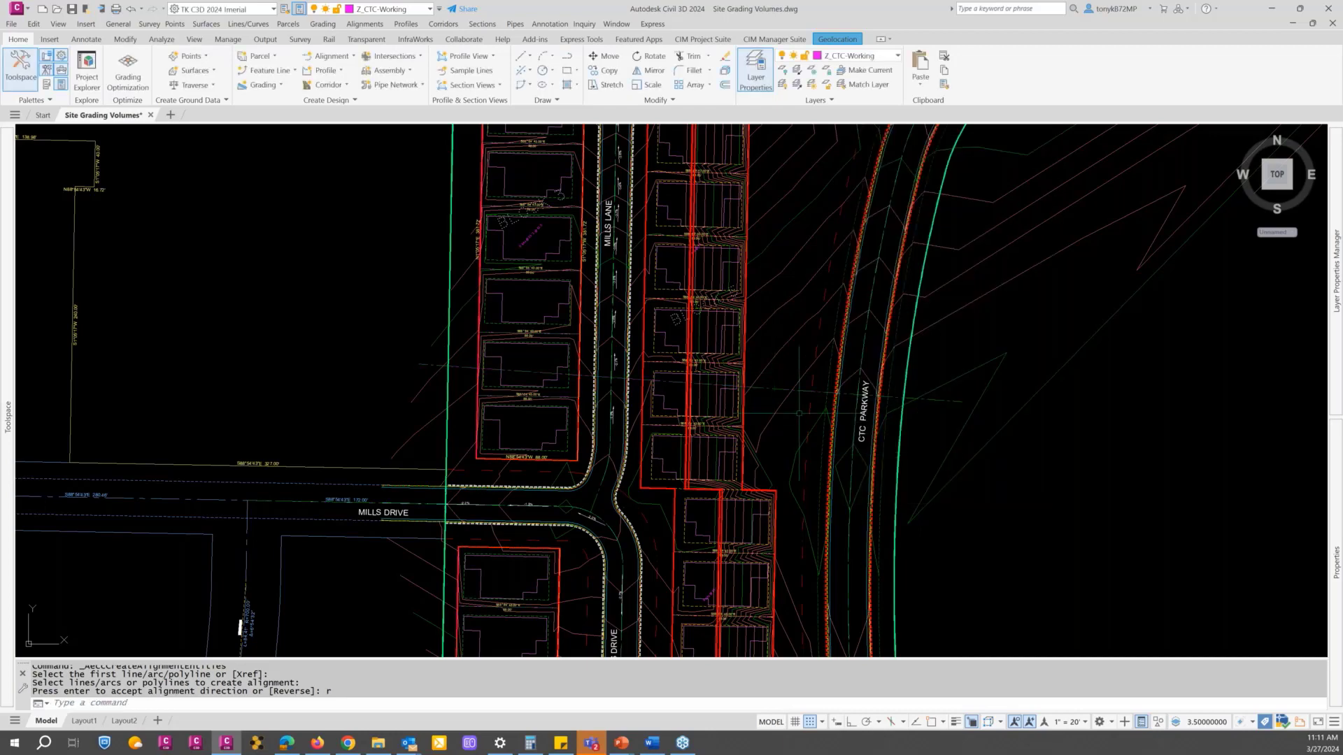
Step: Start a surface profile for the Surface Check alignment and add the CTC Phase 1 and EG - Composite surfaces to its profile list
scroll(814, 411, down, 2)
middle_drag(815, 410, 434, 364)
key(Escape)
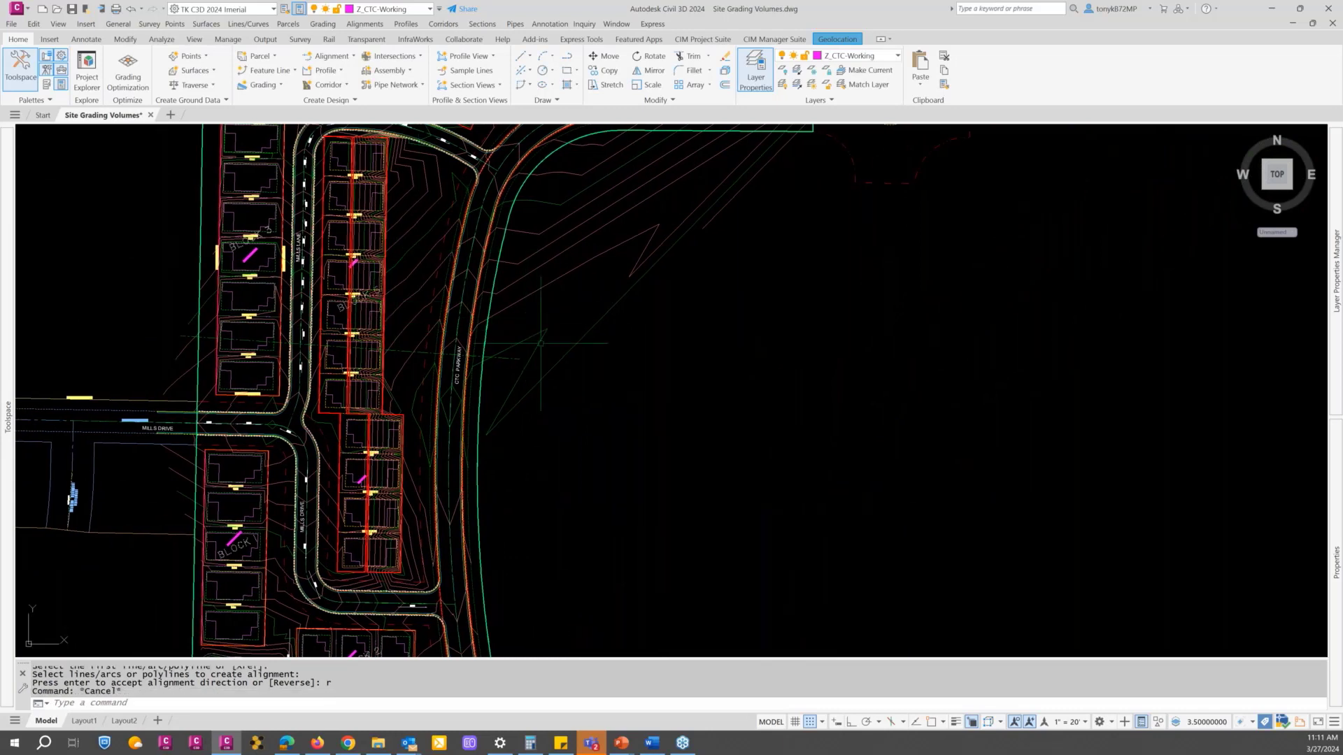
click(505, 359)
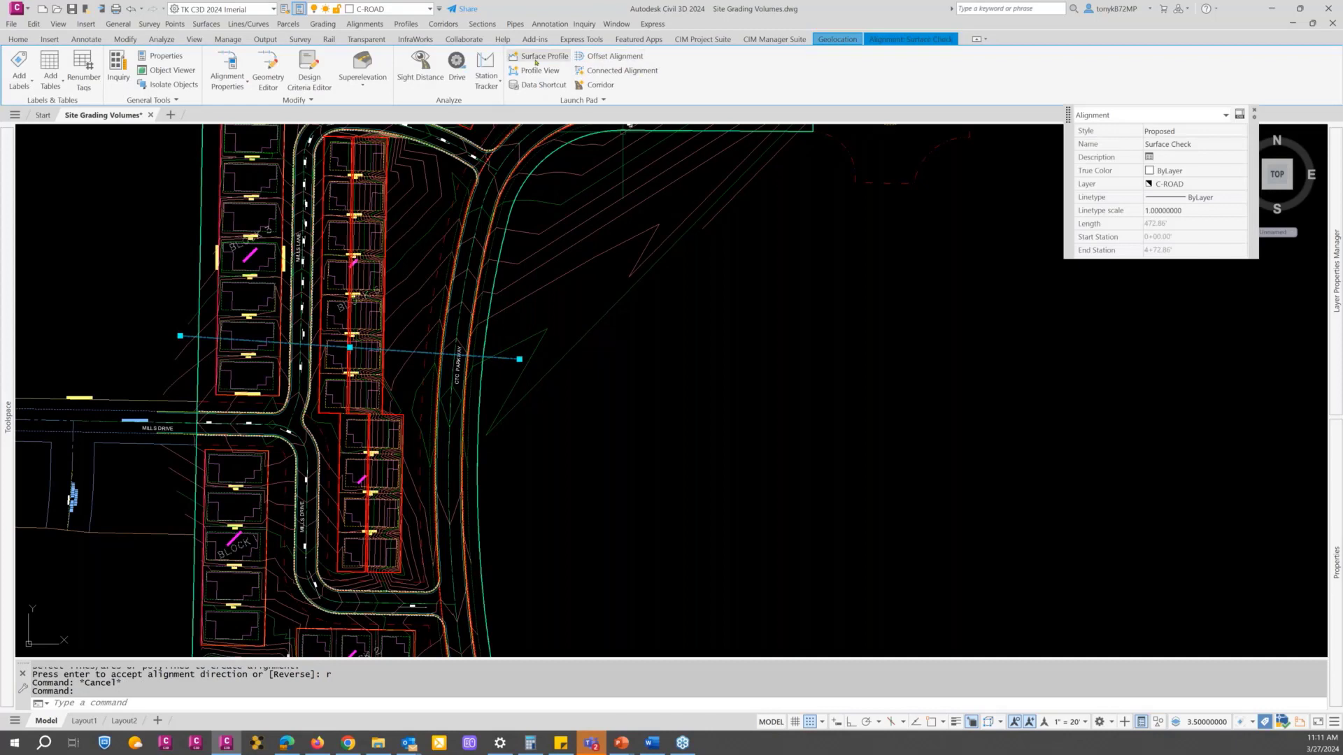
click(539, 56)
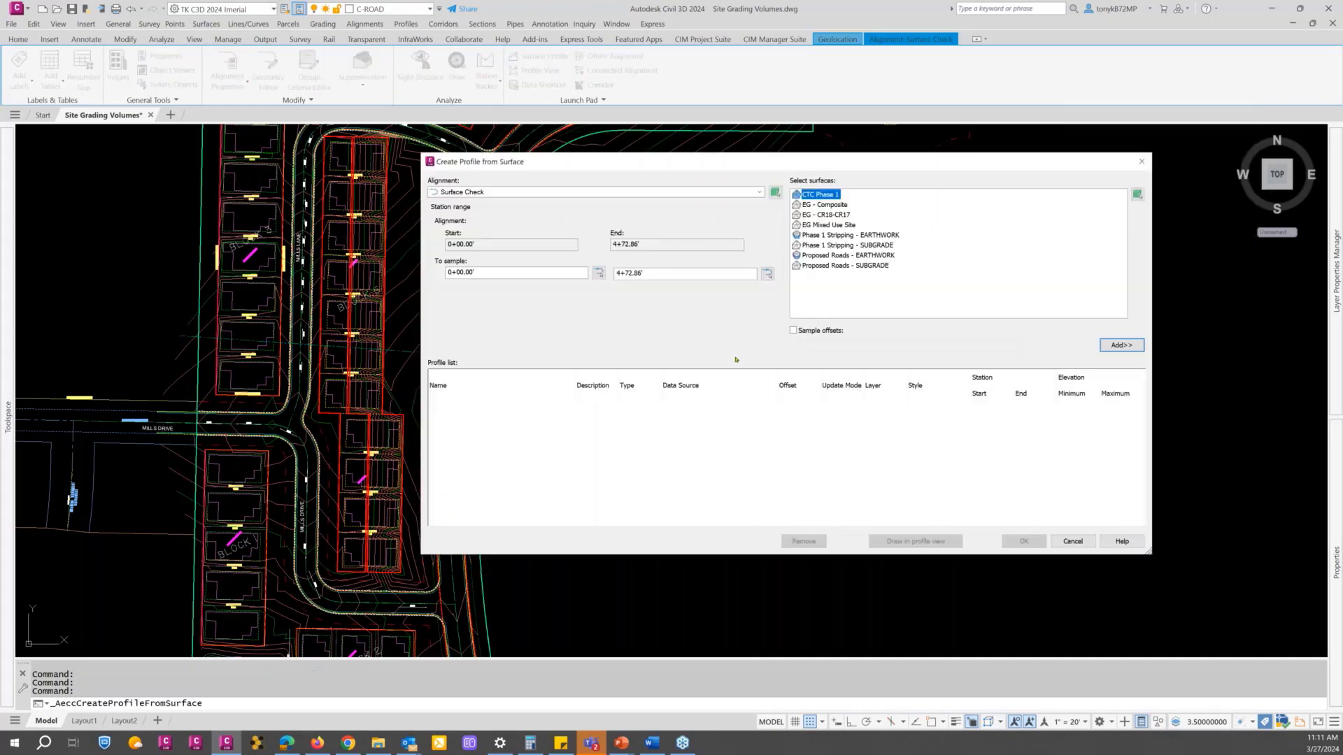
drag(829, 167, 881, 180)
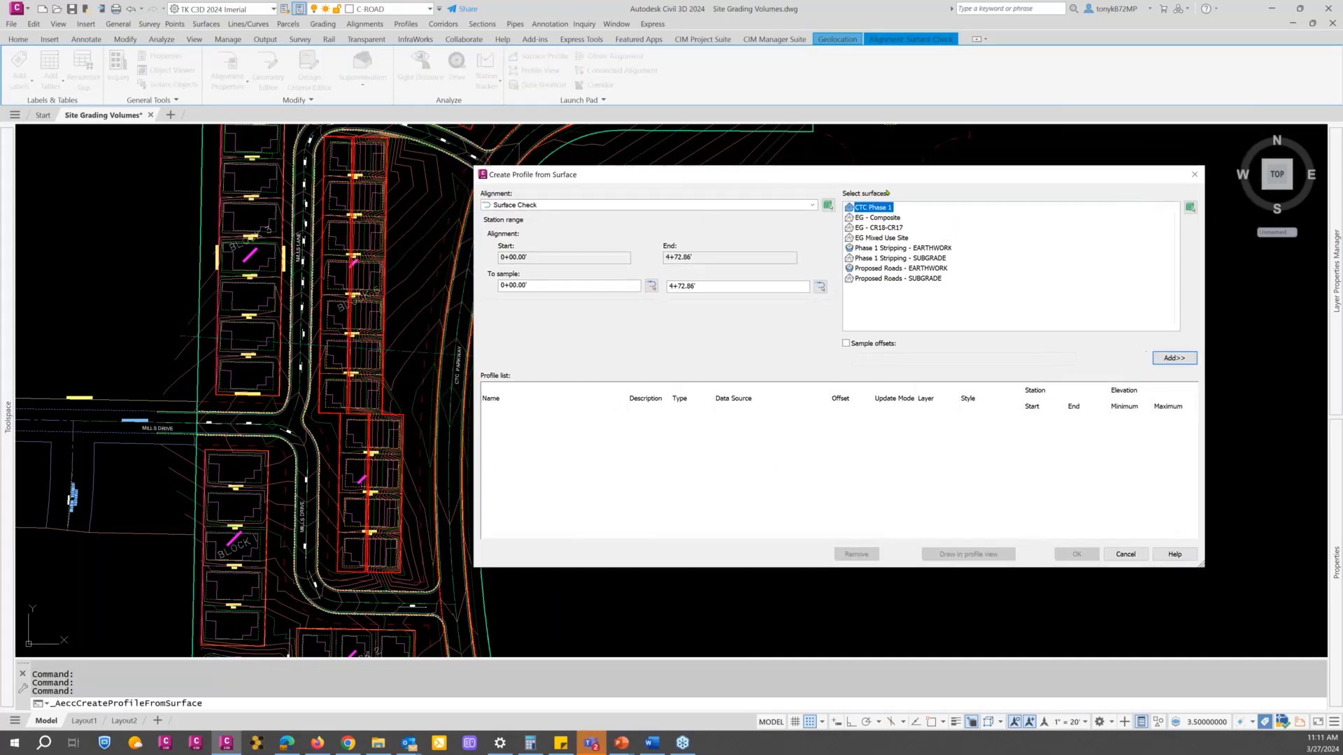
click(1173, 359)
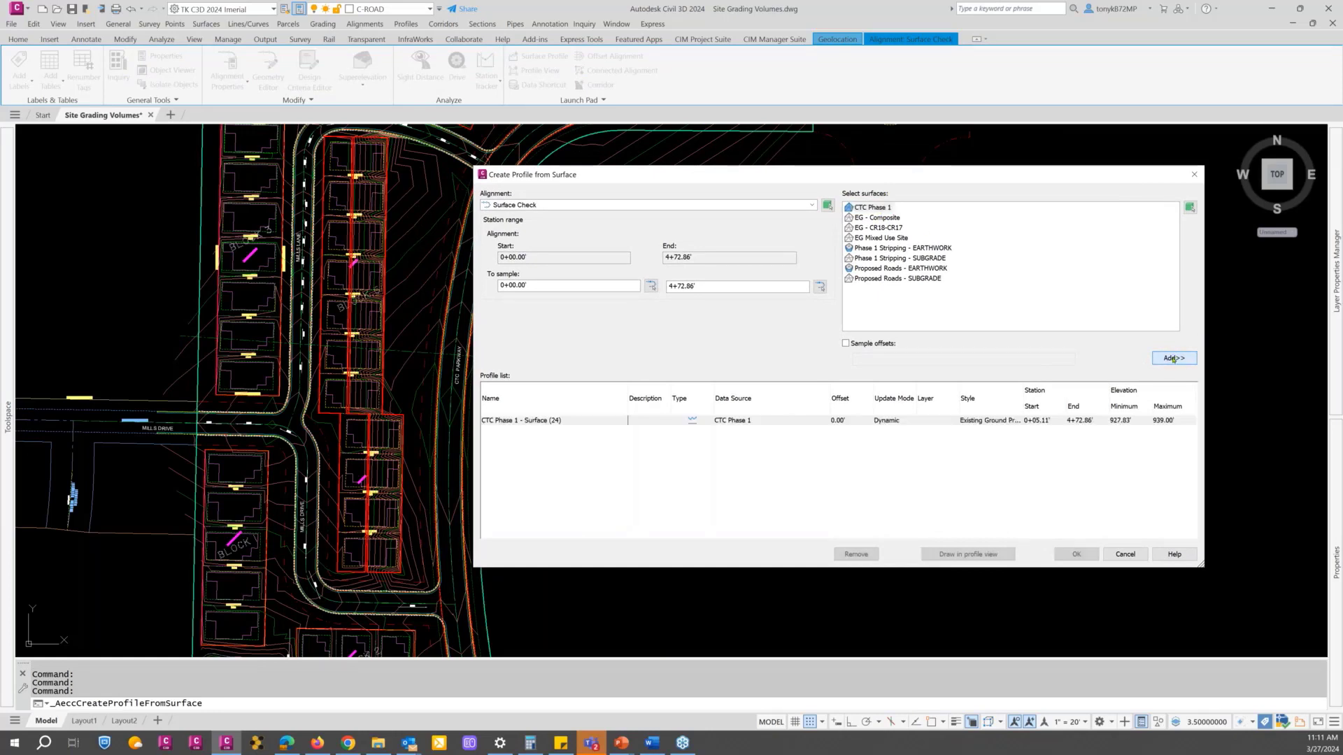
click(881, 218)
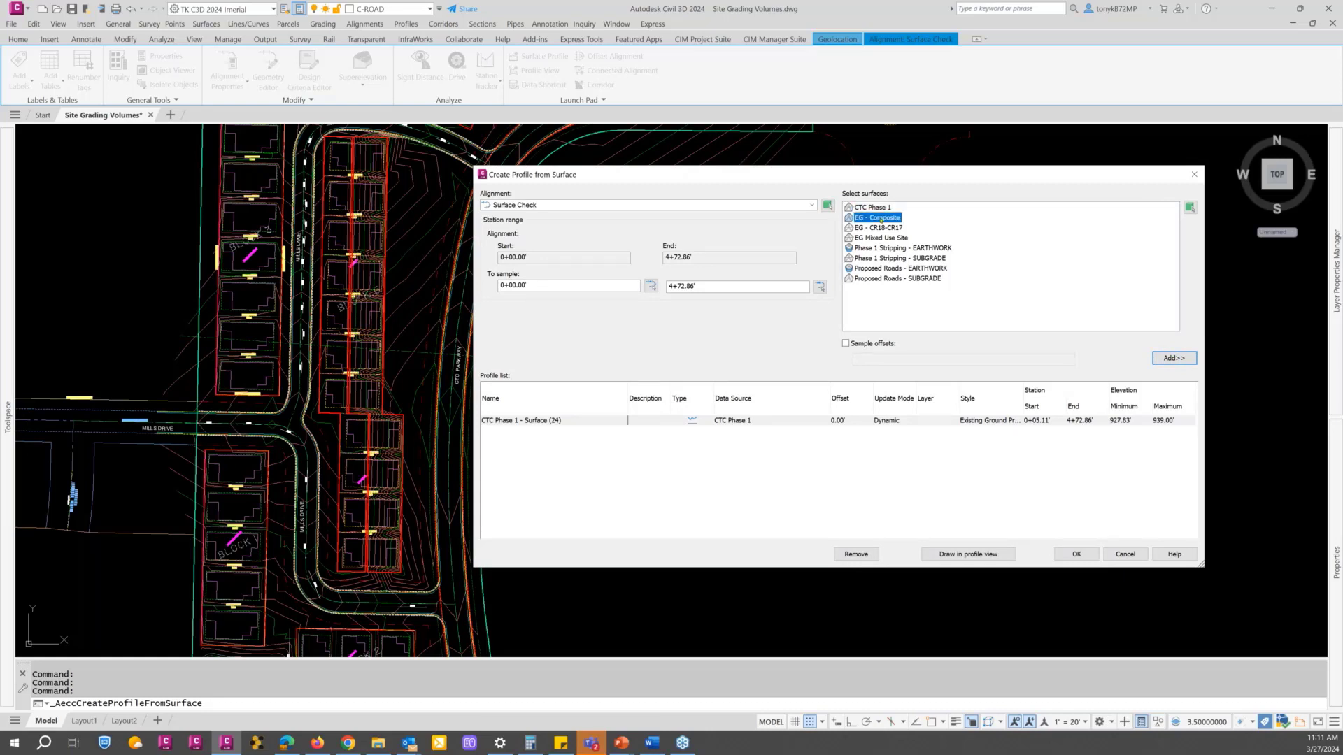
click(1169, 358)
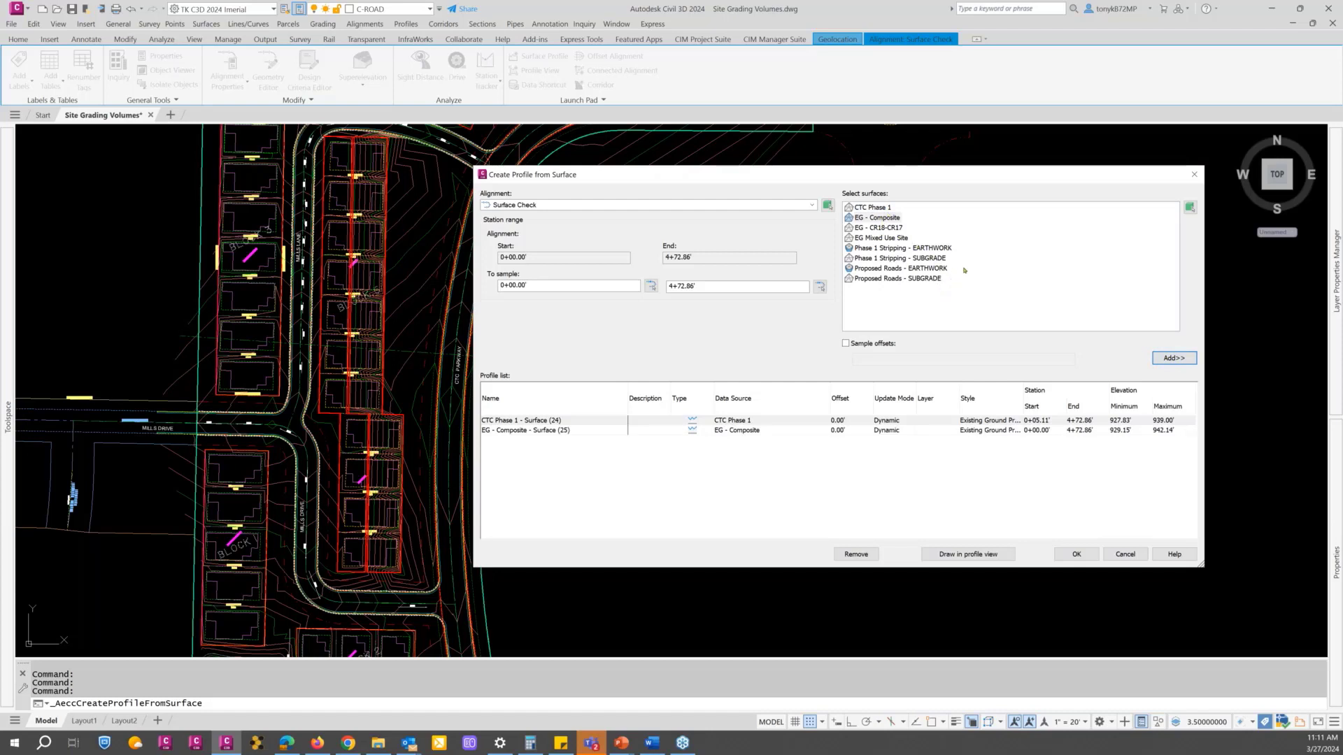
Step: Add the Phase 1 Stripping - SUBGRADE and Proposed Roads - SUBGRADE surfaces to the profile list
click(892, 258)
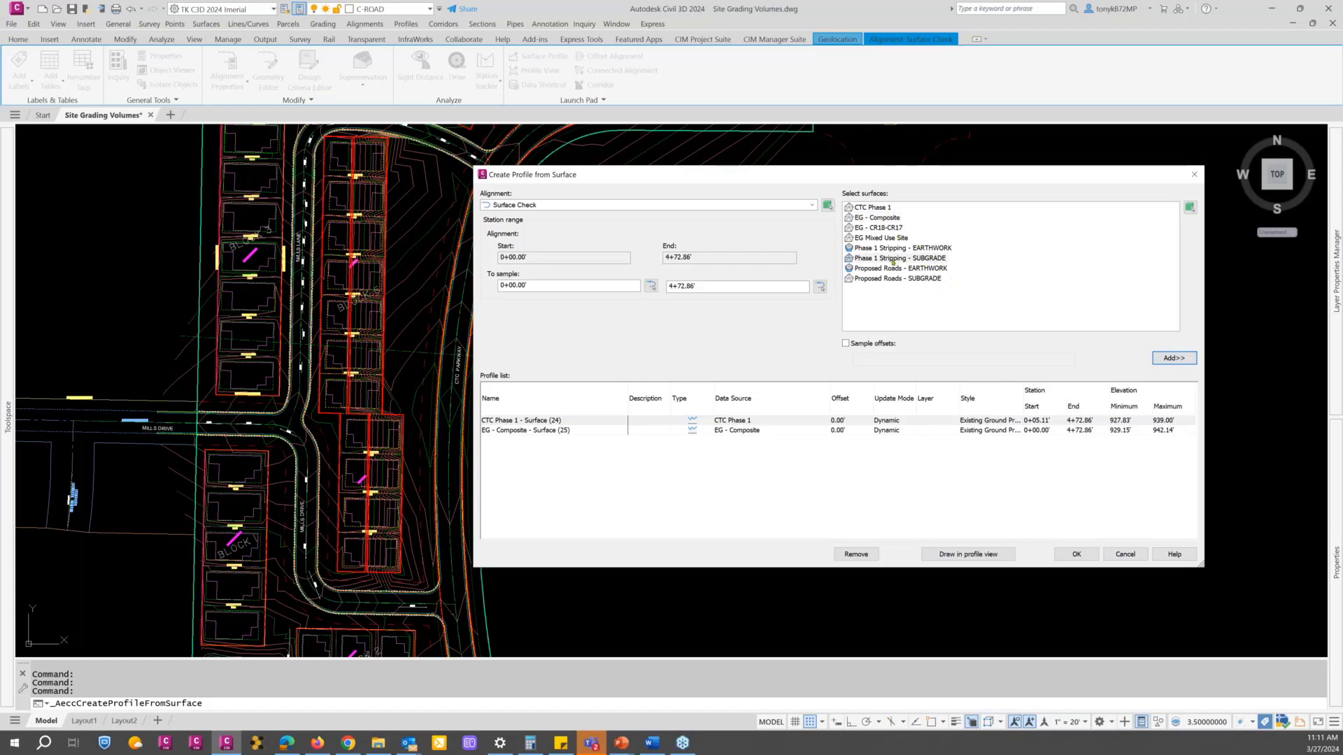
click(1164, 357)
click(898, 279)
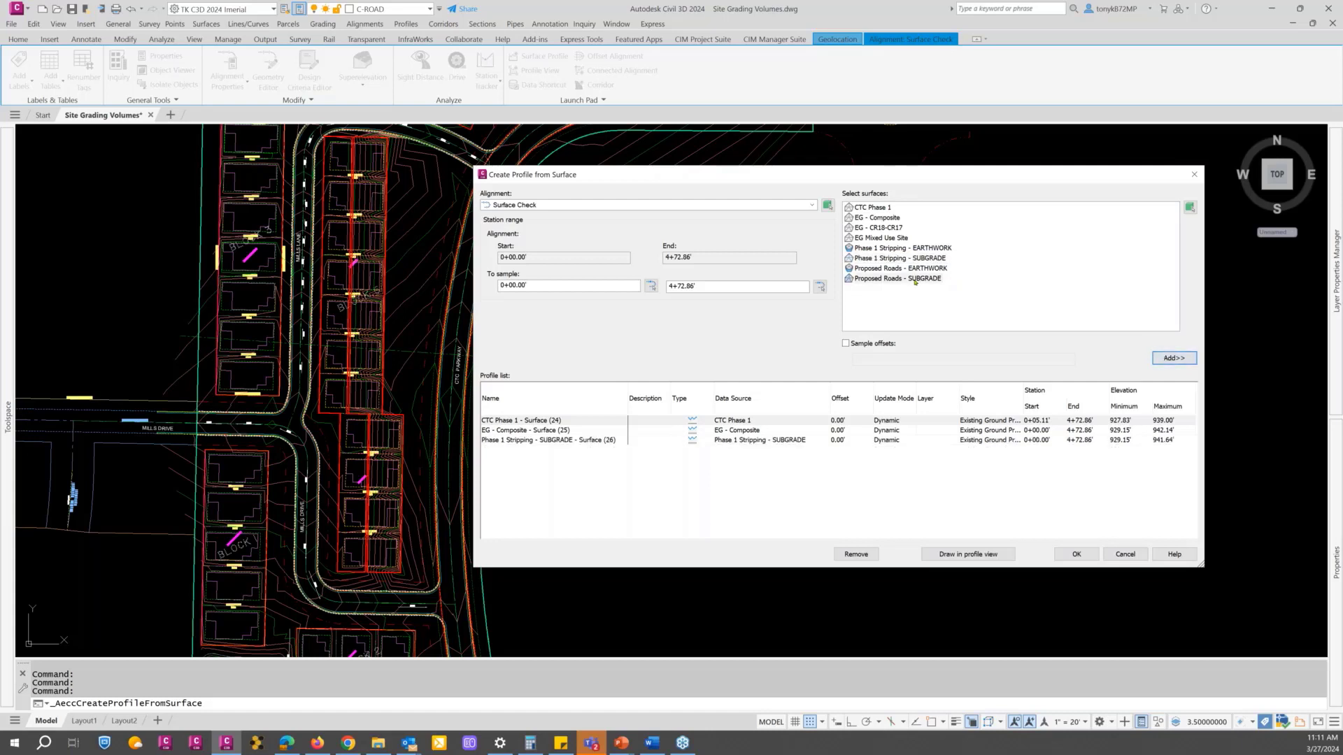
click(1160, 360)
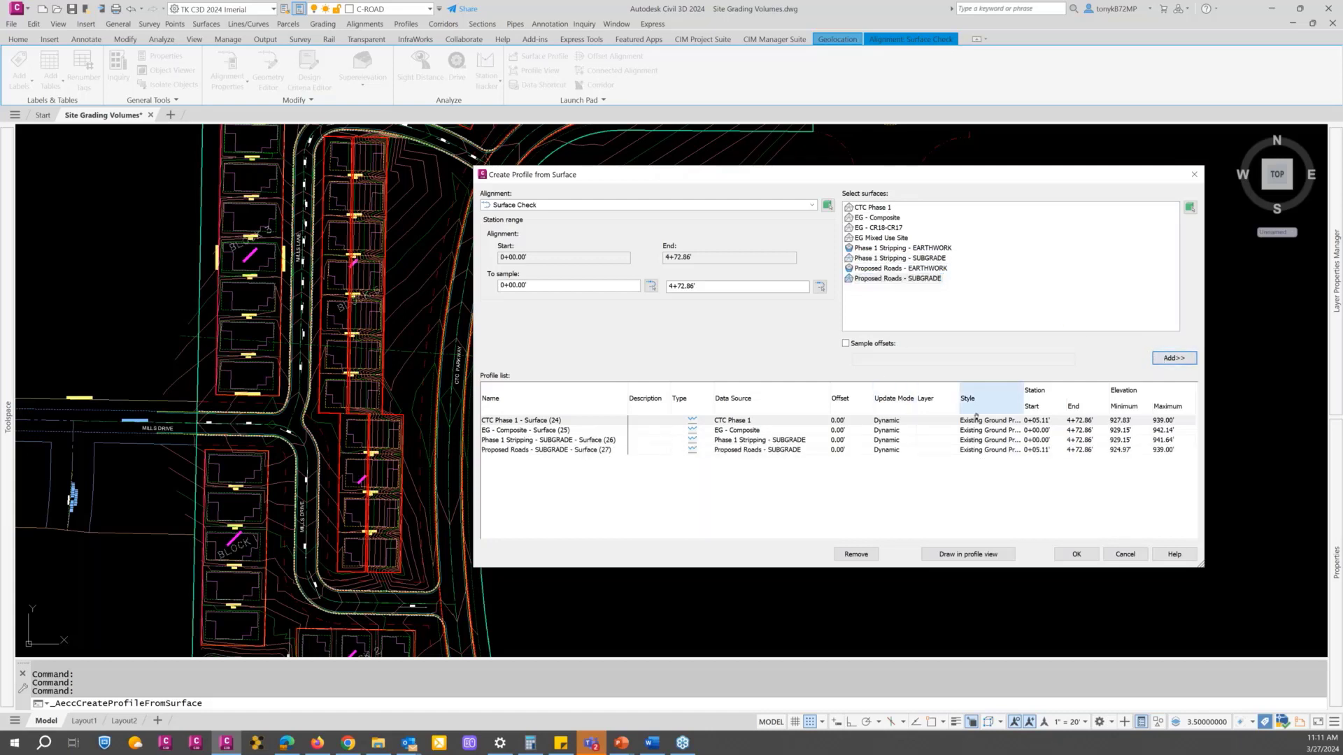
Step: Set the profile style of the CTC Phase 1 surface profile to Design Profile
double_click(1003, 423)
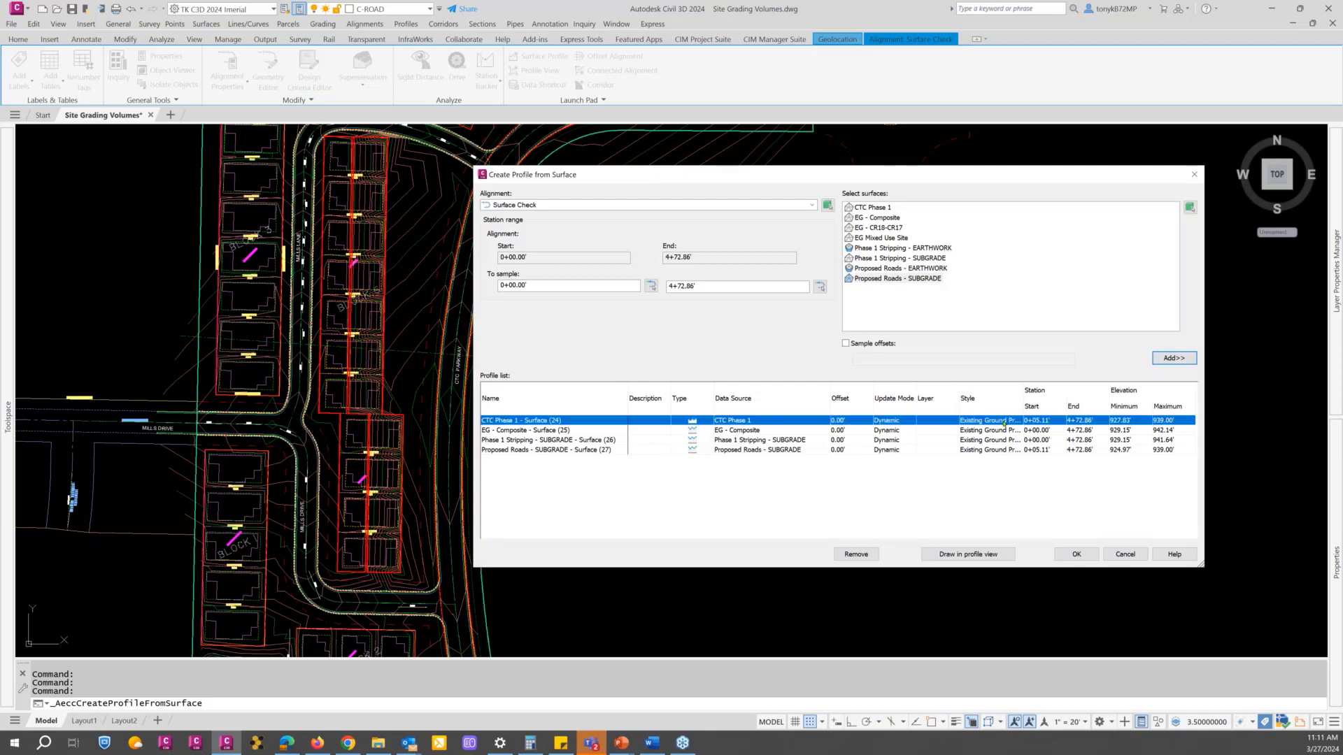
click(613, 187)
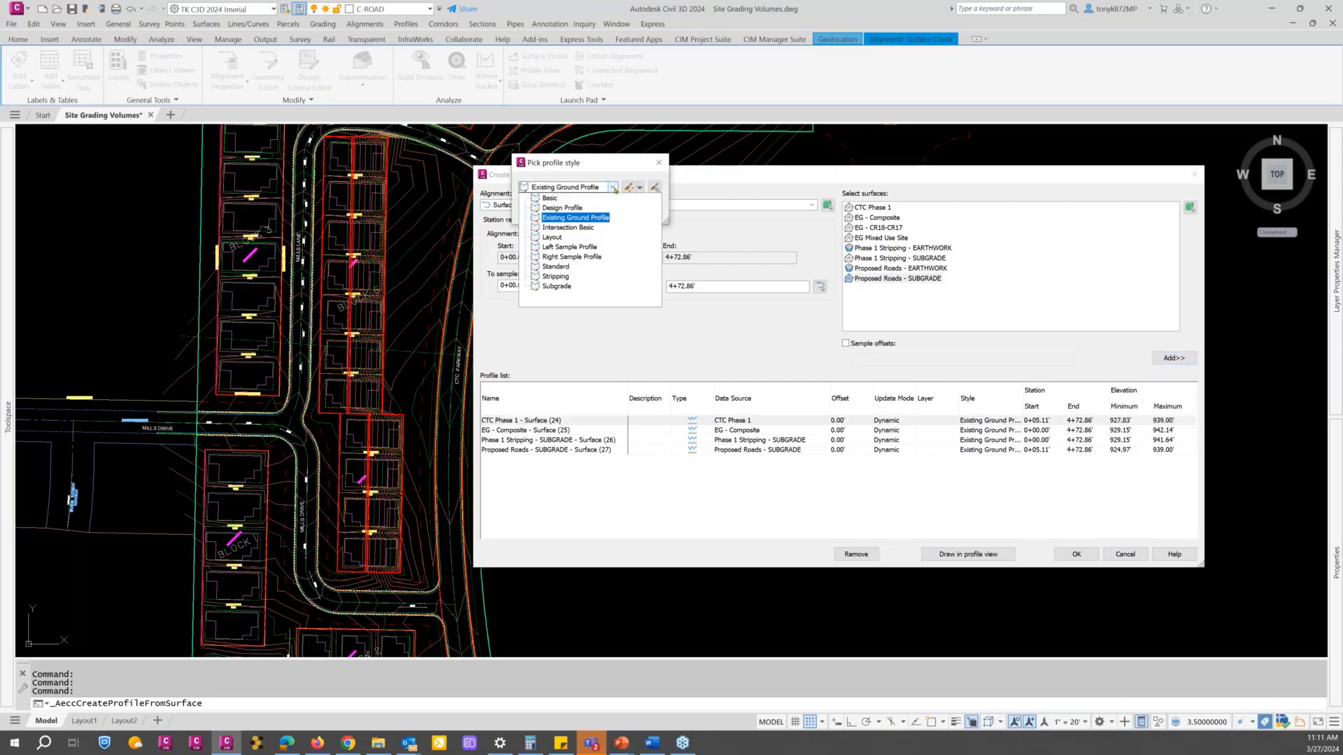
click(556, 207)
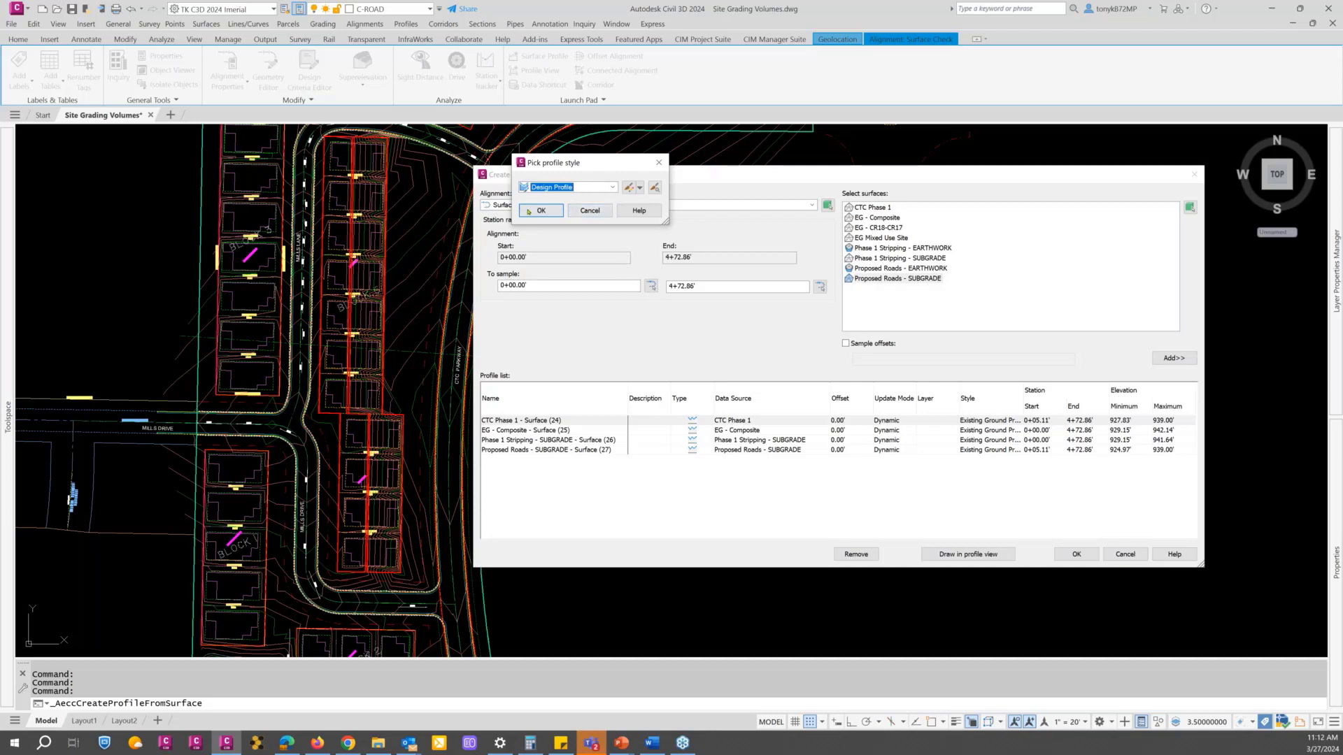
click(538, 211)
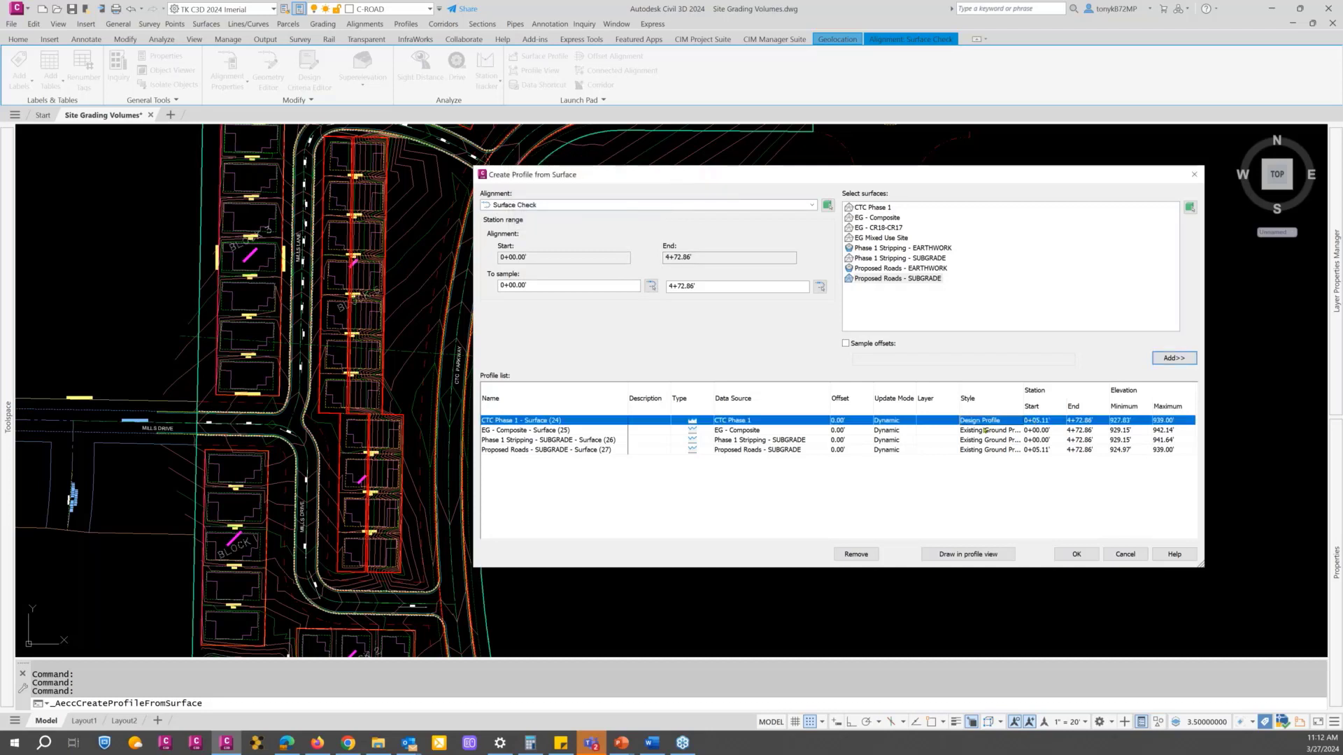
Step: Assign the Stripping profile style to the Phase 1 Stripping - SUBGRADE surface profile
click(992, 440)
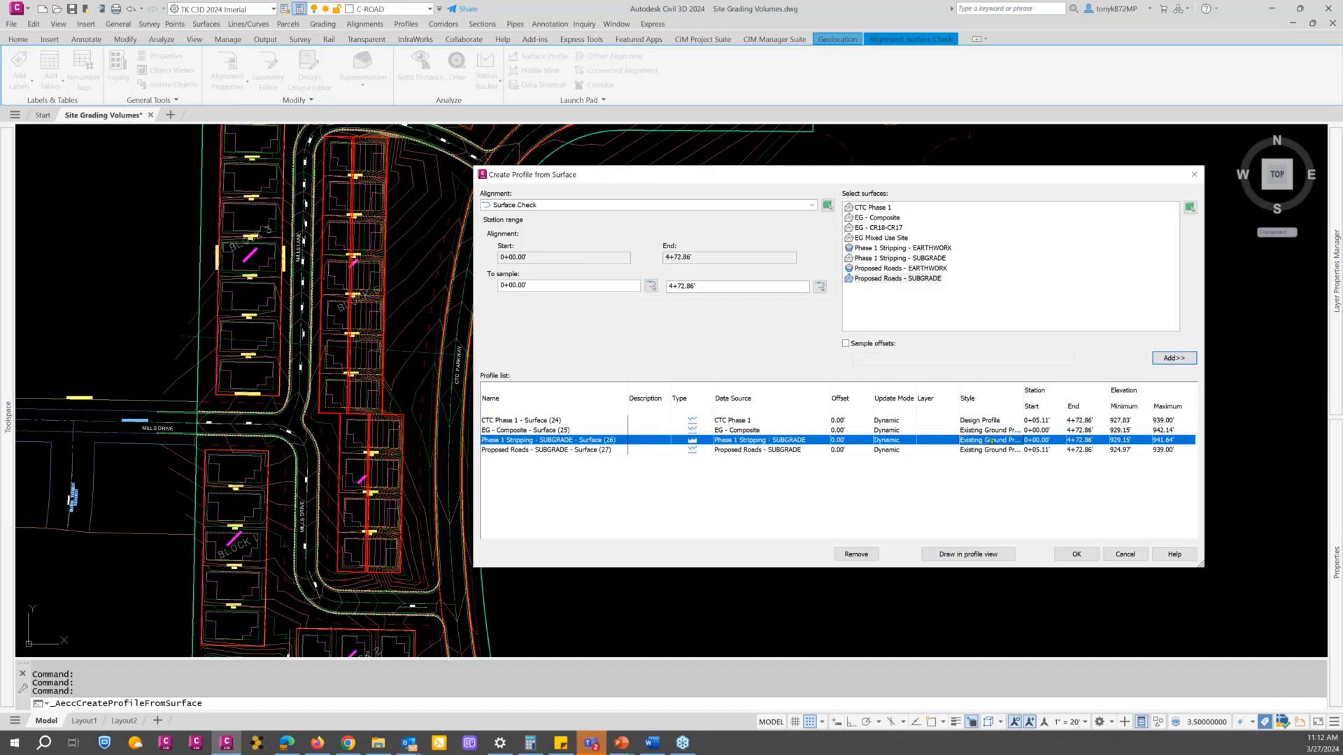
click(1012, 440)
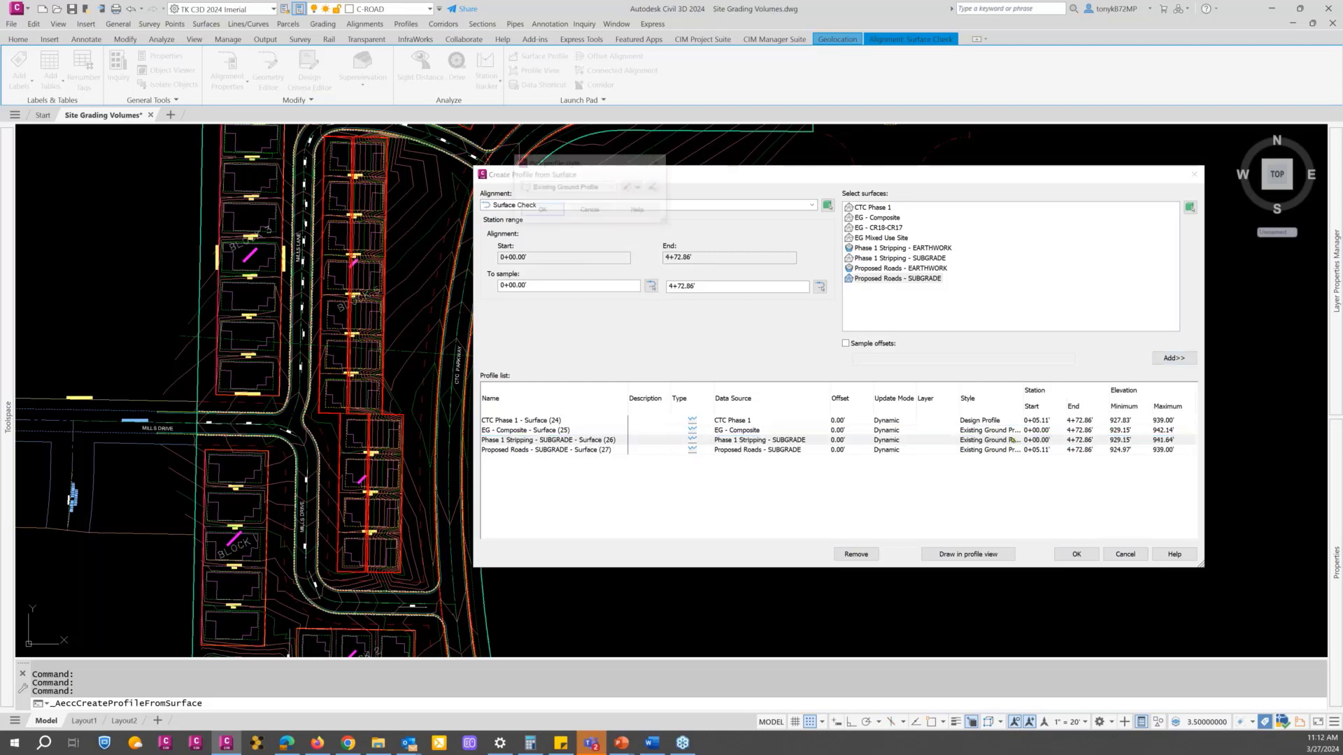
click(607, 187)
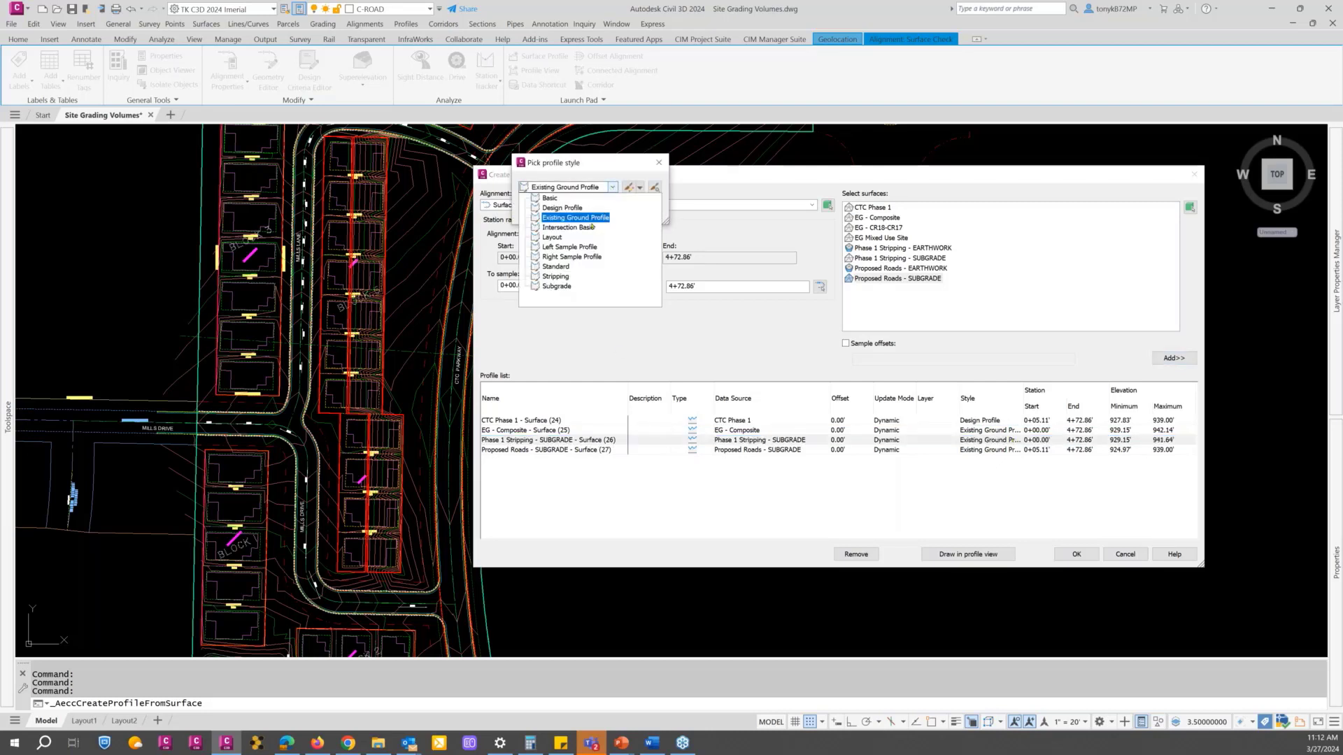
click(556, 276)
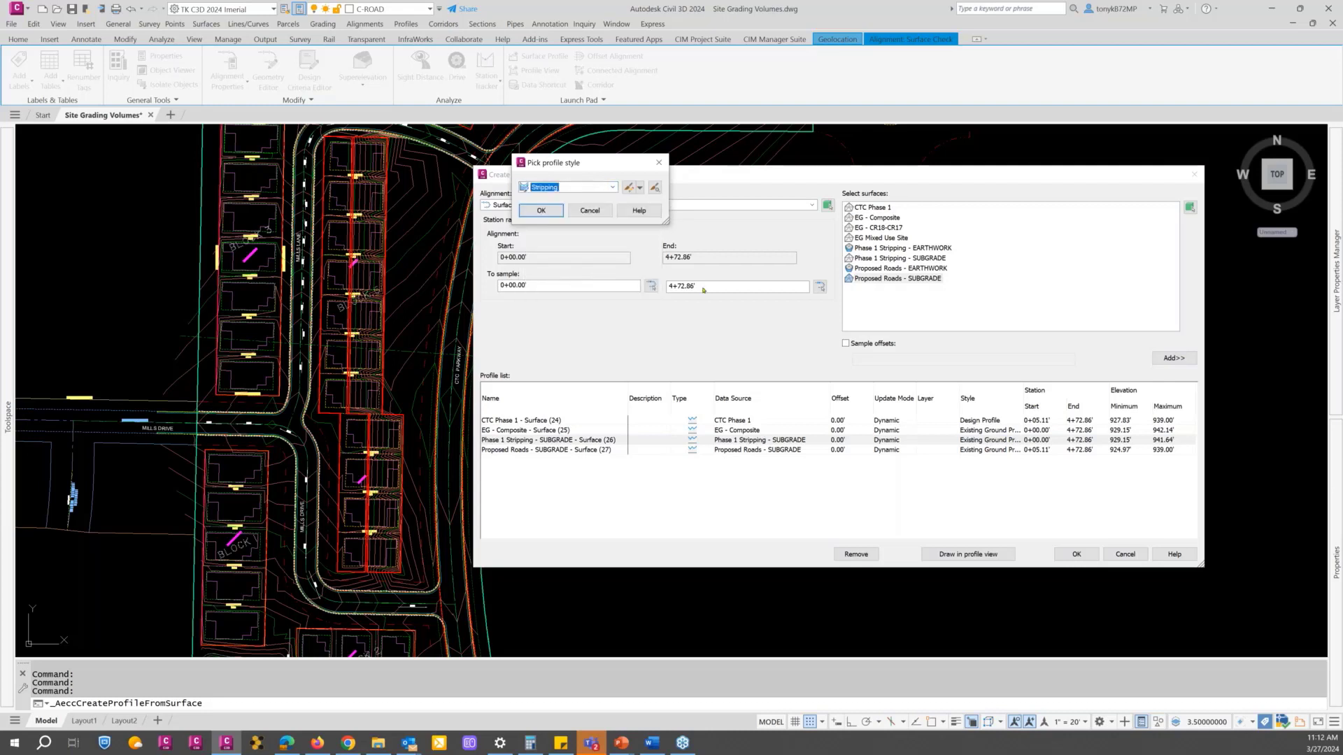
click(551, 212)
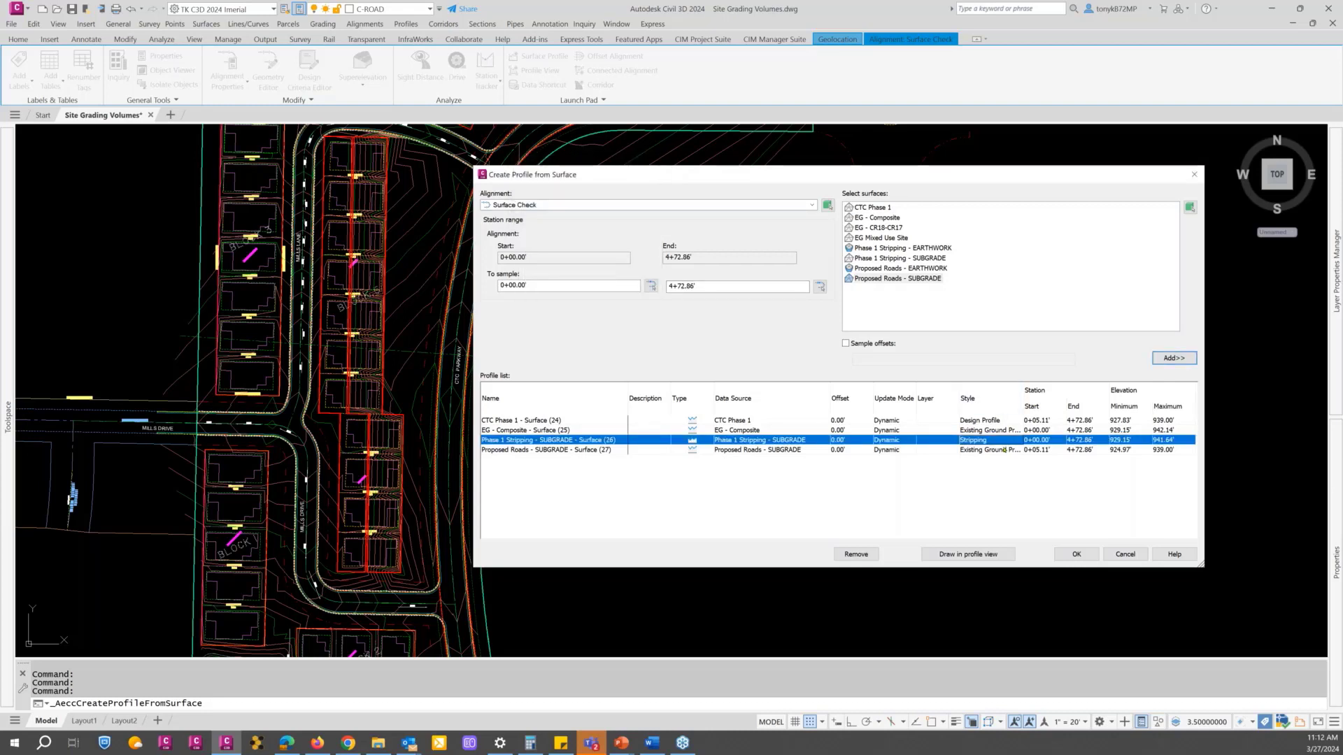
Step: Change the style of the Proposed Roads - SUBGRADE surface profile to Subgrade
click(1004, 449)
click(1004, 450)
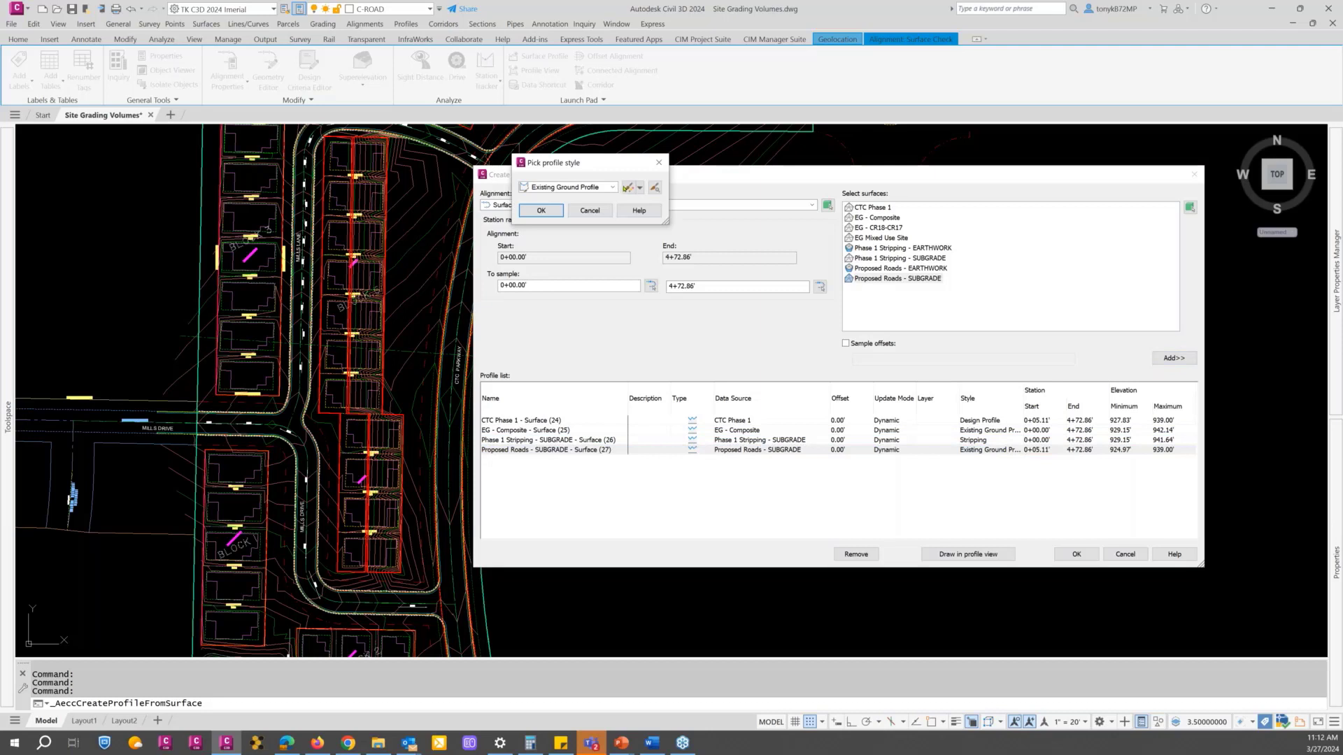
click(613, 187)
click(571, 284)
click(542, 211)
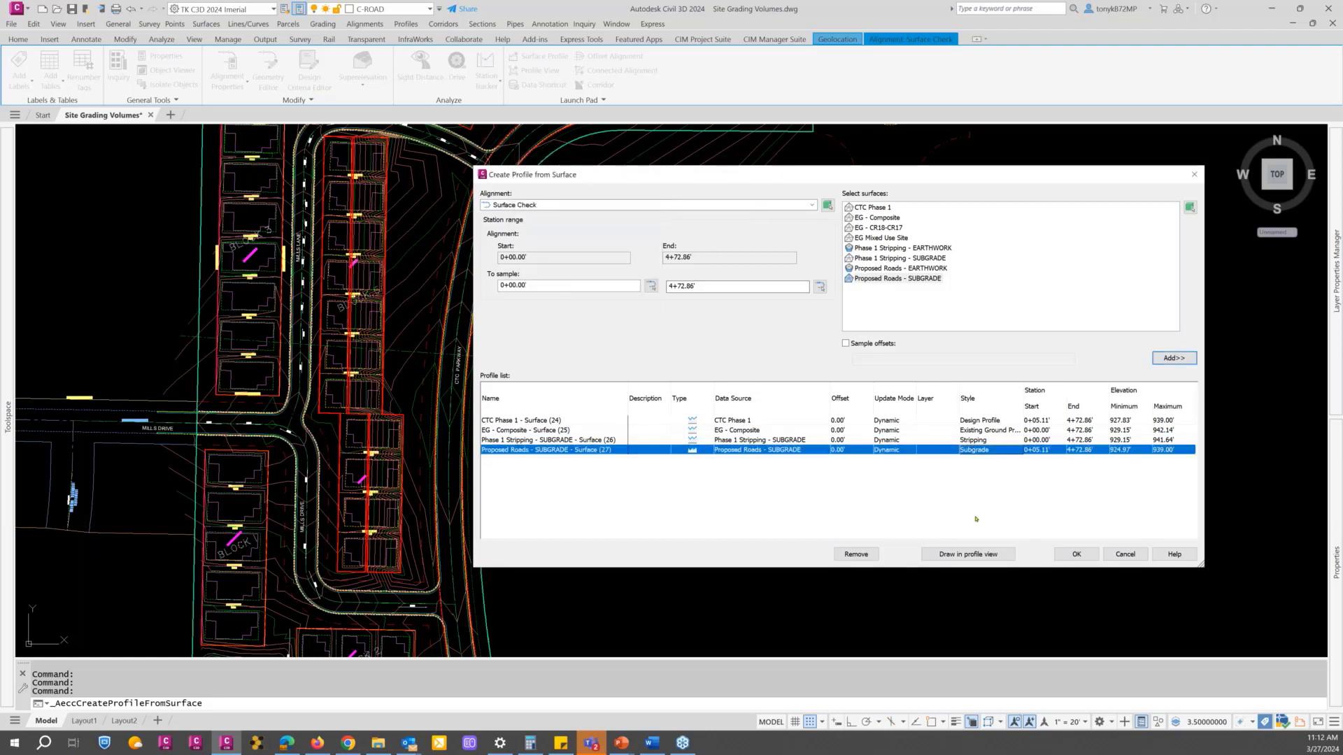
Step: Create the Surface Check profile view with the Profile View Main - CTC style, placing it in the empty area east of the site
click(954, 555)
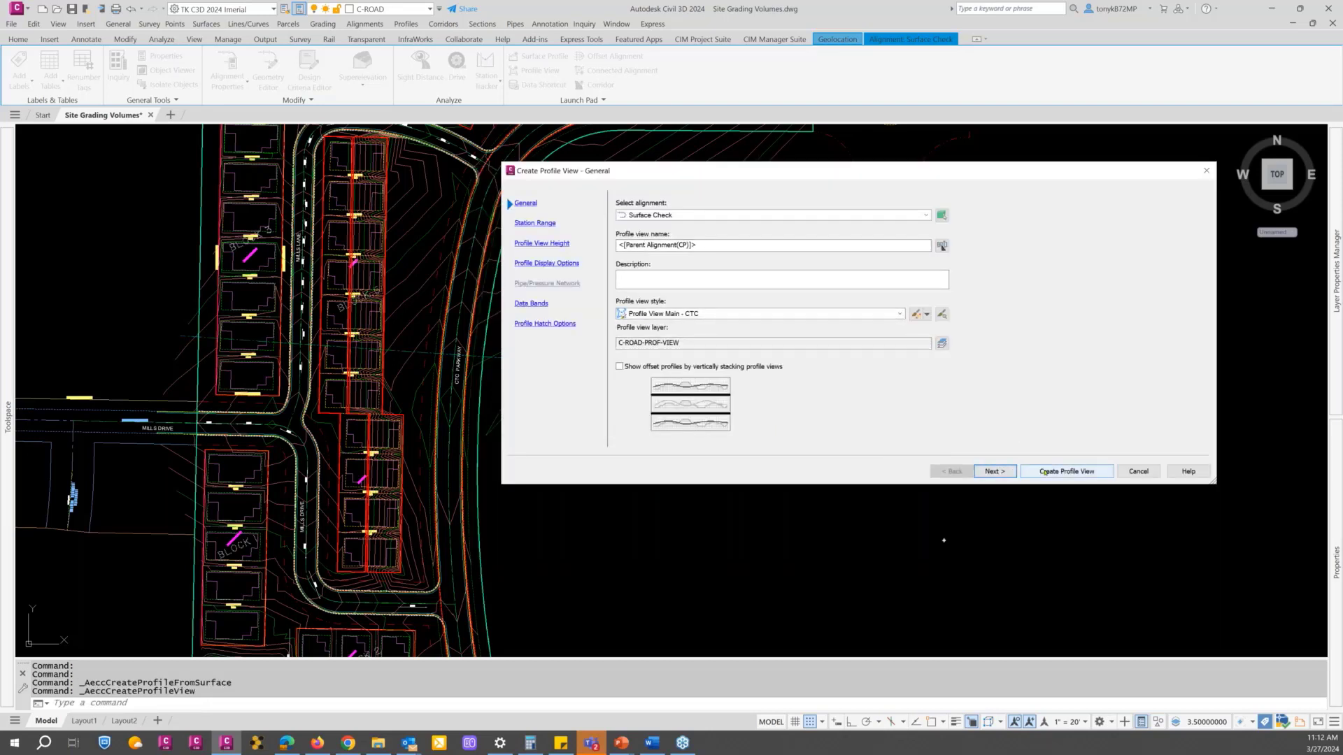
click(1067, 471)
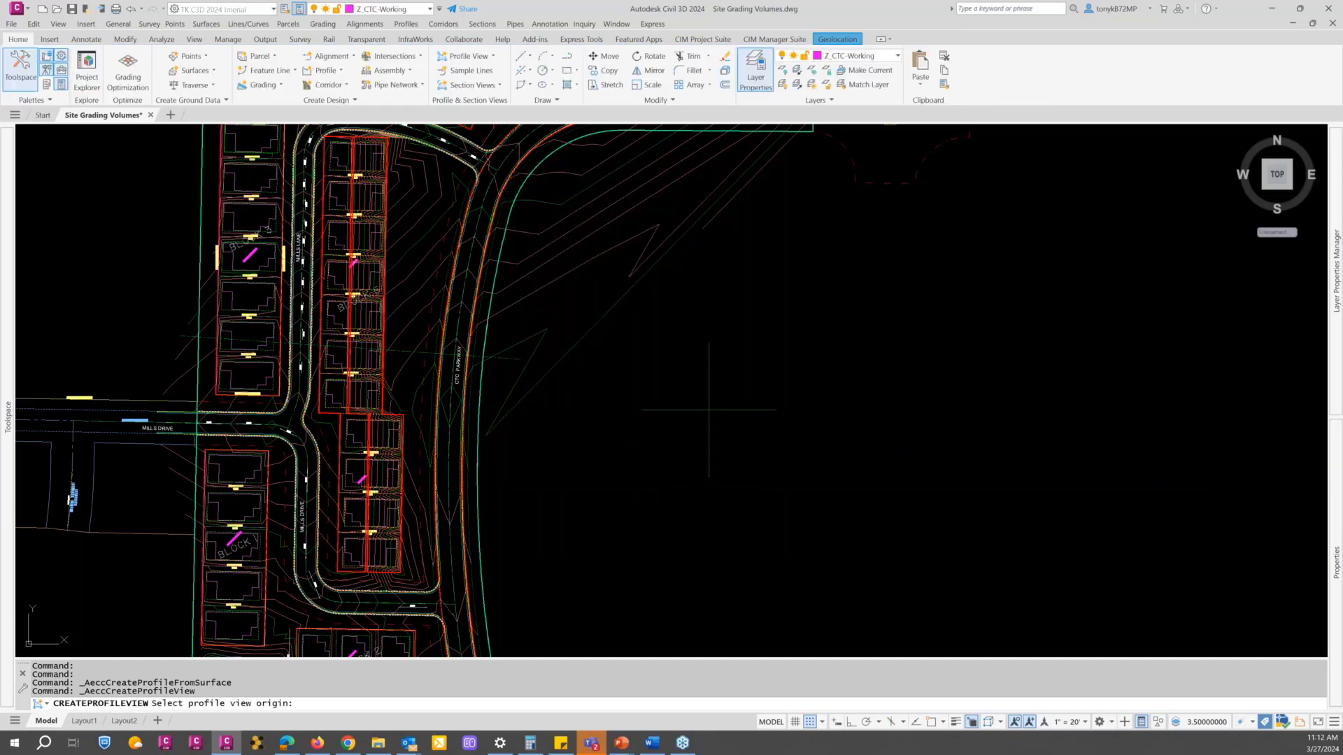
click(730, 433)
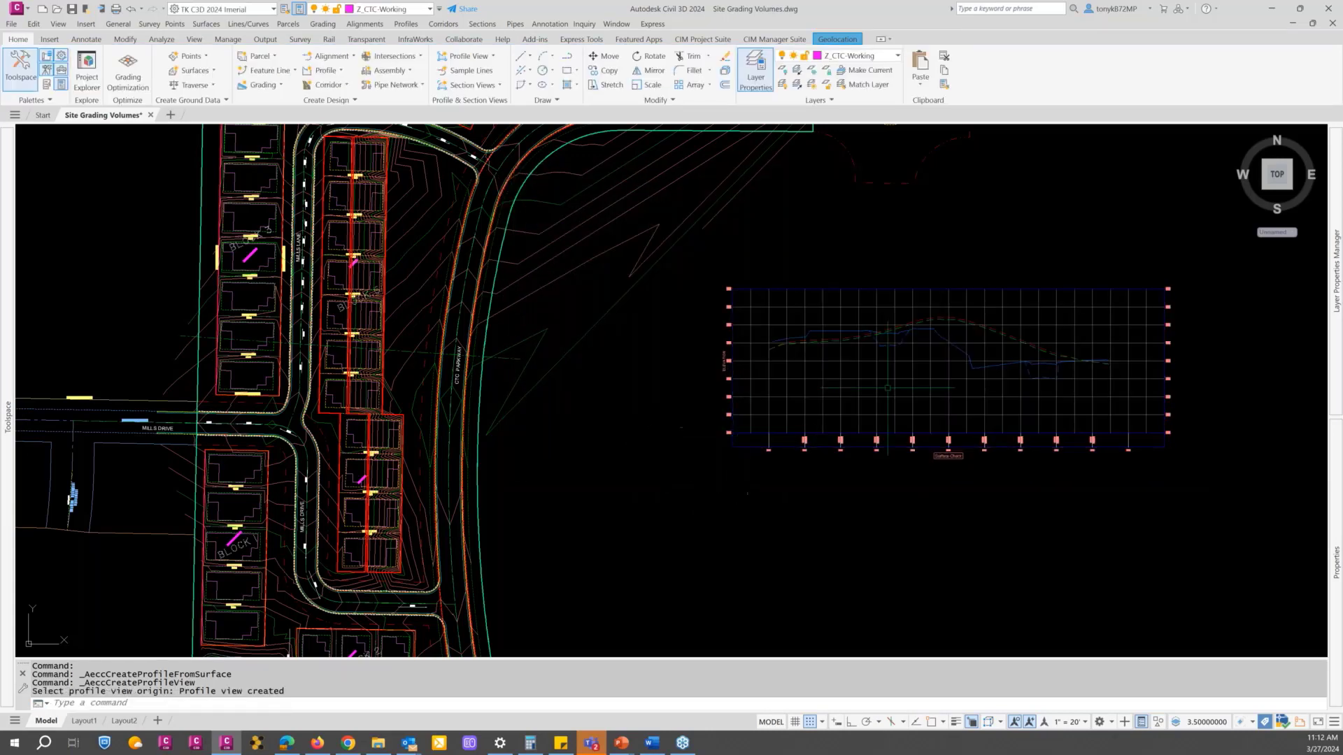
Step: Examine the Surface Check profile view, comparing the existing ground, stripping, design and subgrade profiles across the site and roads
middle_drag(886, 375, 753, 401)
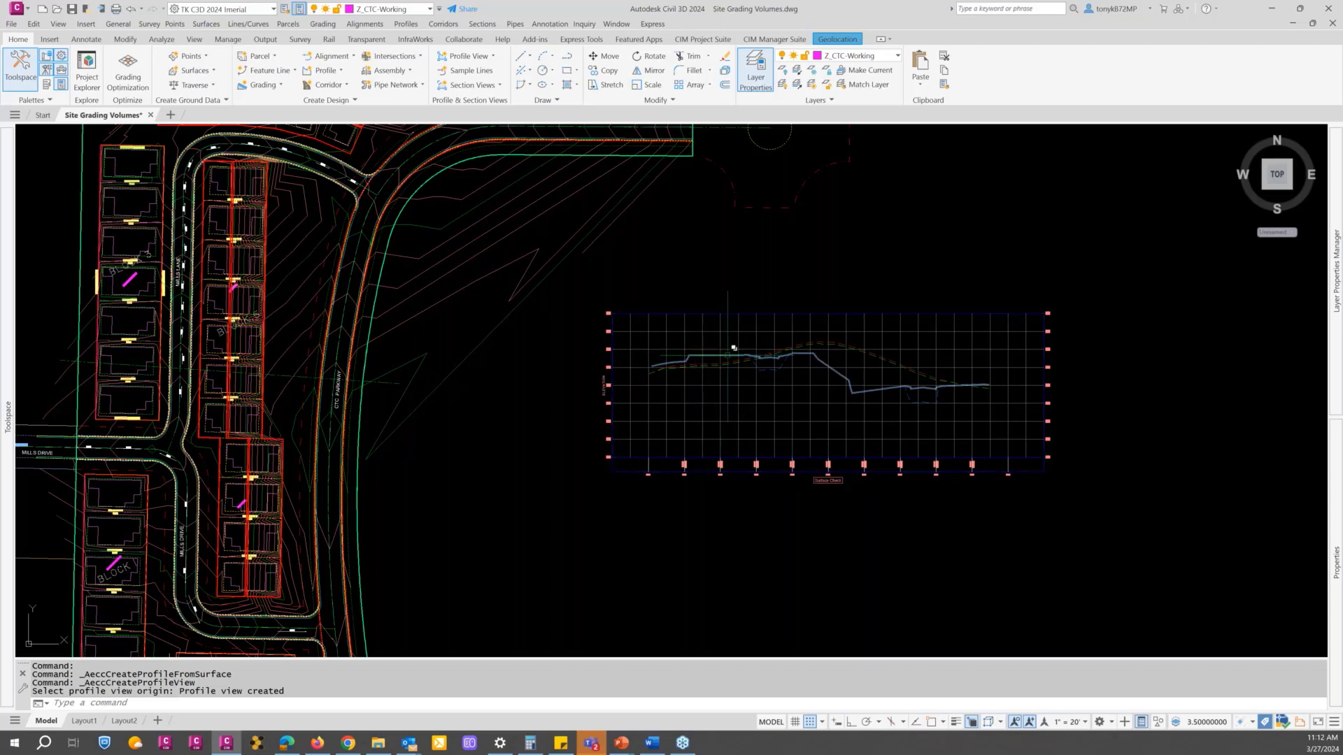
scroll(735, 350, up, 2)
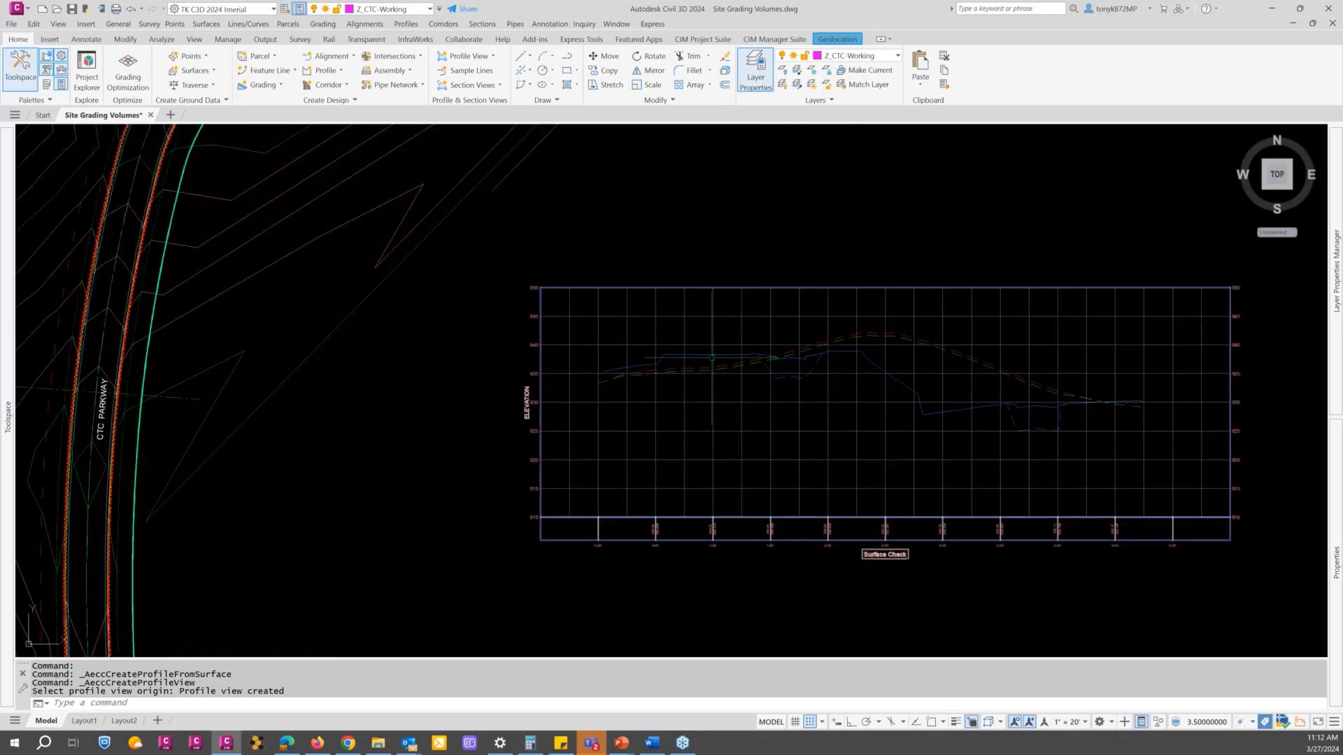
scroll(712, 359, down, 4)
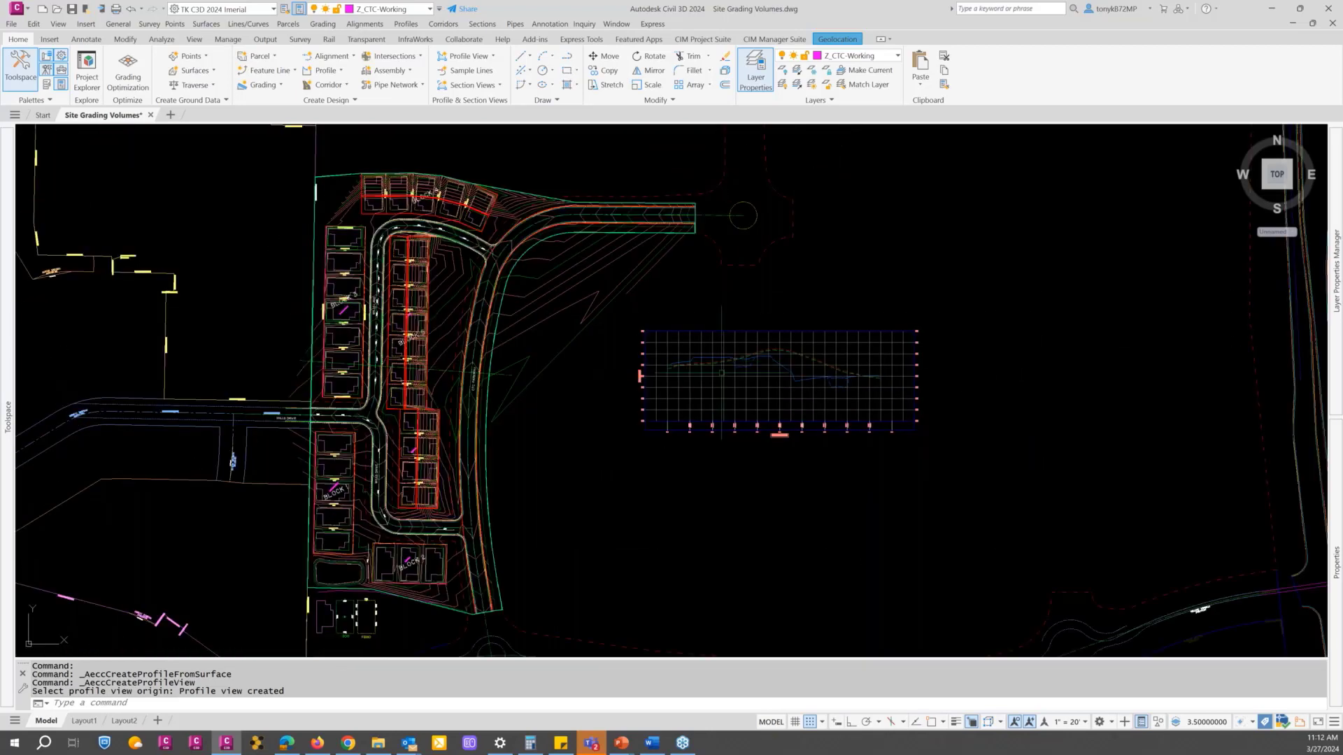
click(766, 365)
scroll(766, 365, up, 4)
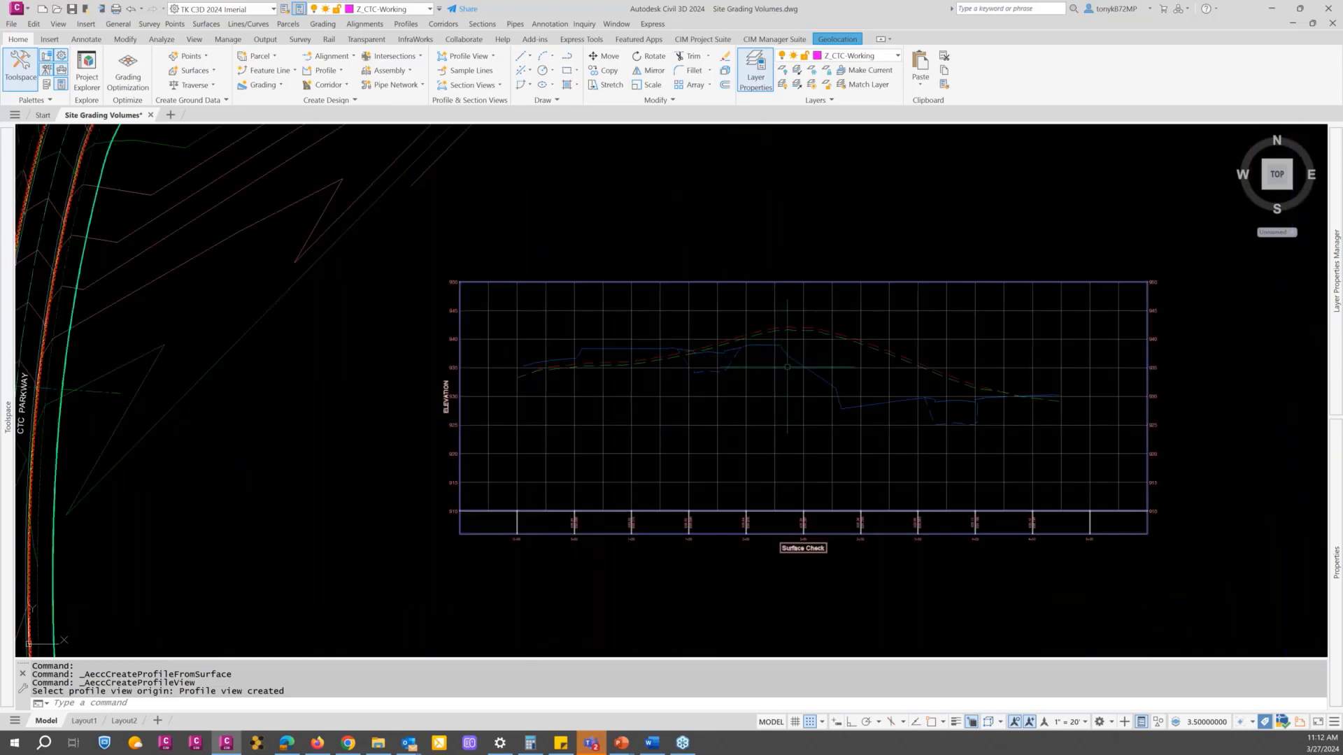
scroll(804, 357, down, 2)
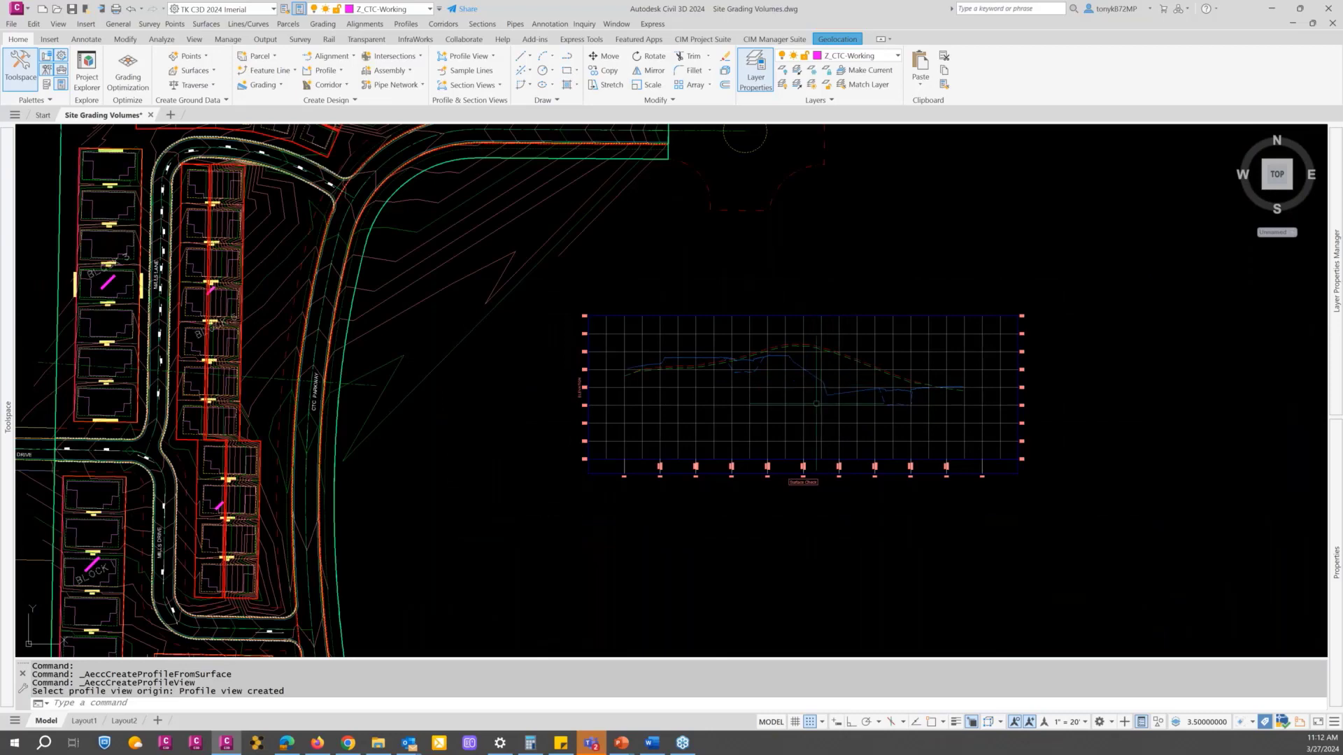
middle_drag(829, 400, 663, 386)
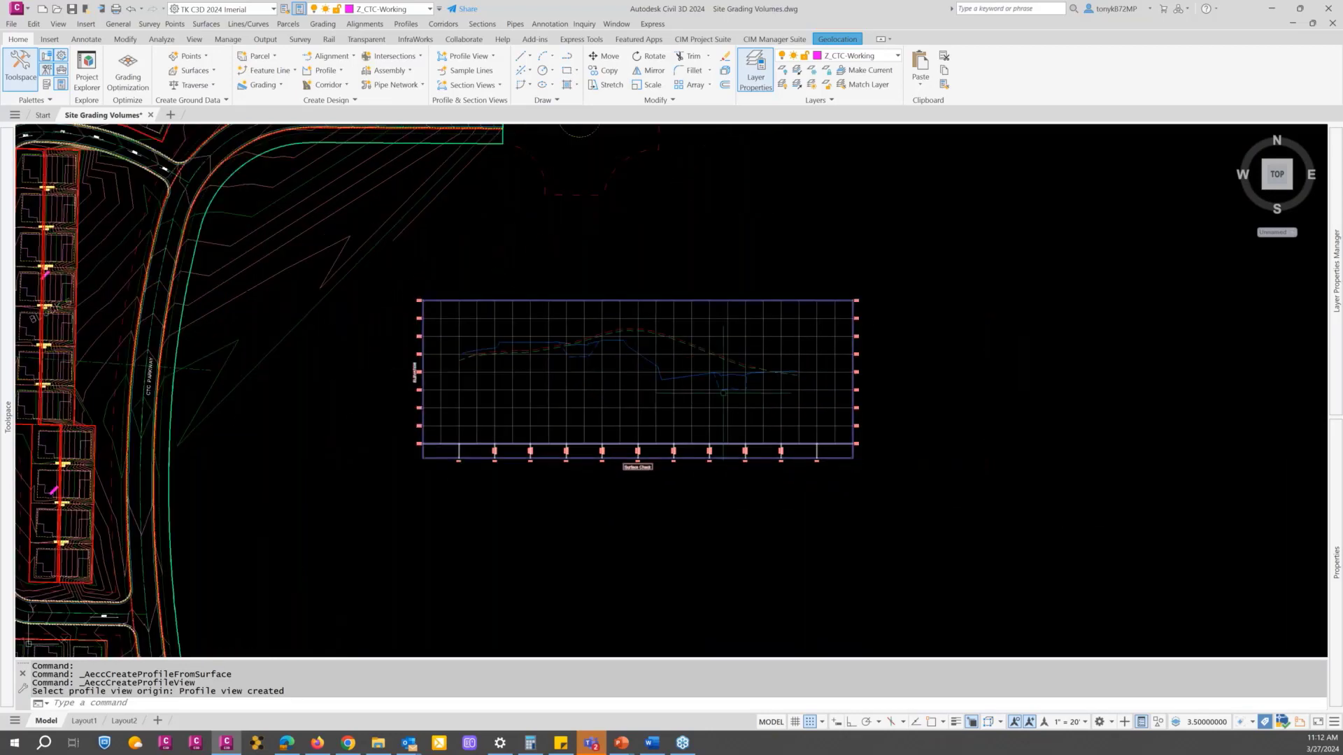
scroll(765, 387, up, 6)
scroll(746, 381, down, 6)
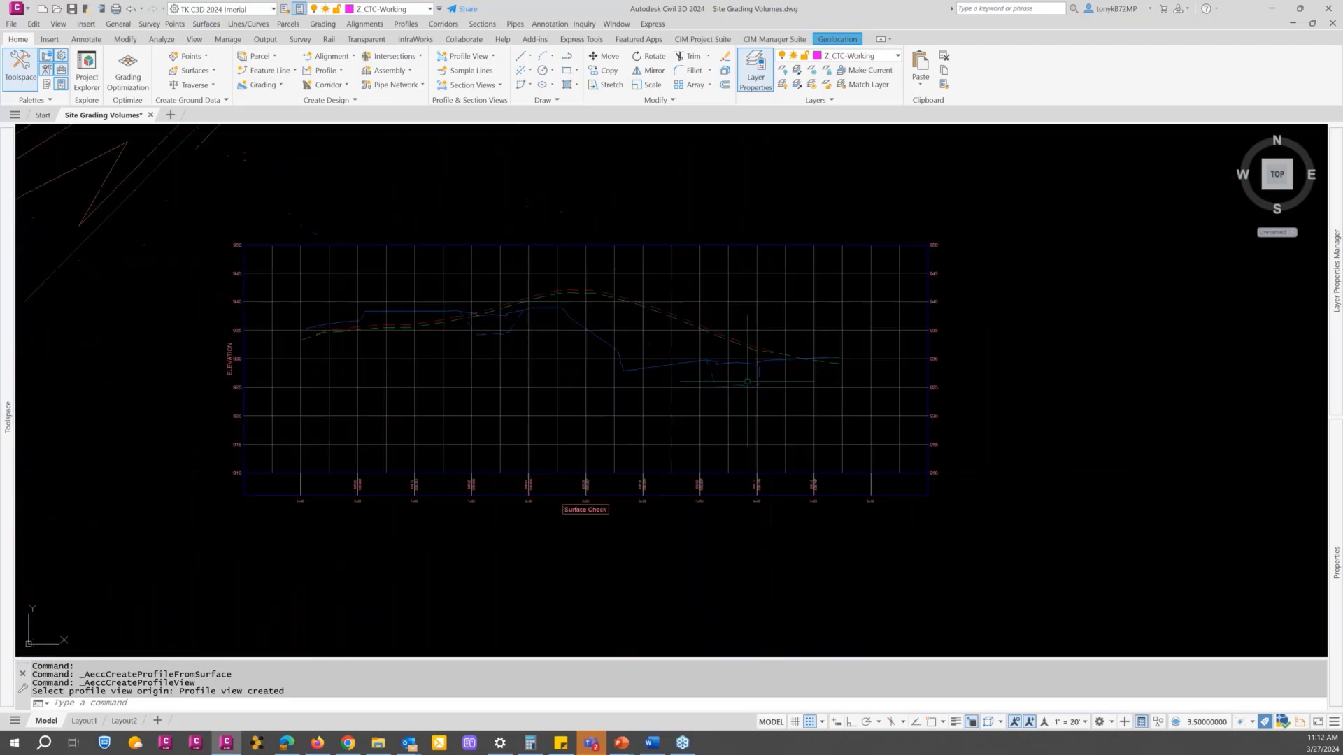
scroll(741, 382, down, 2)
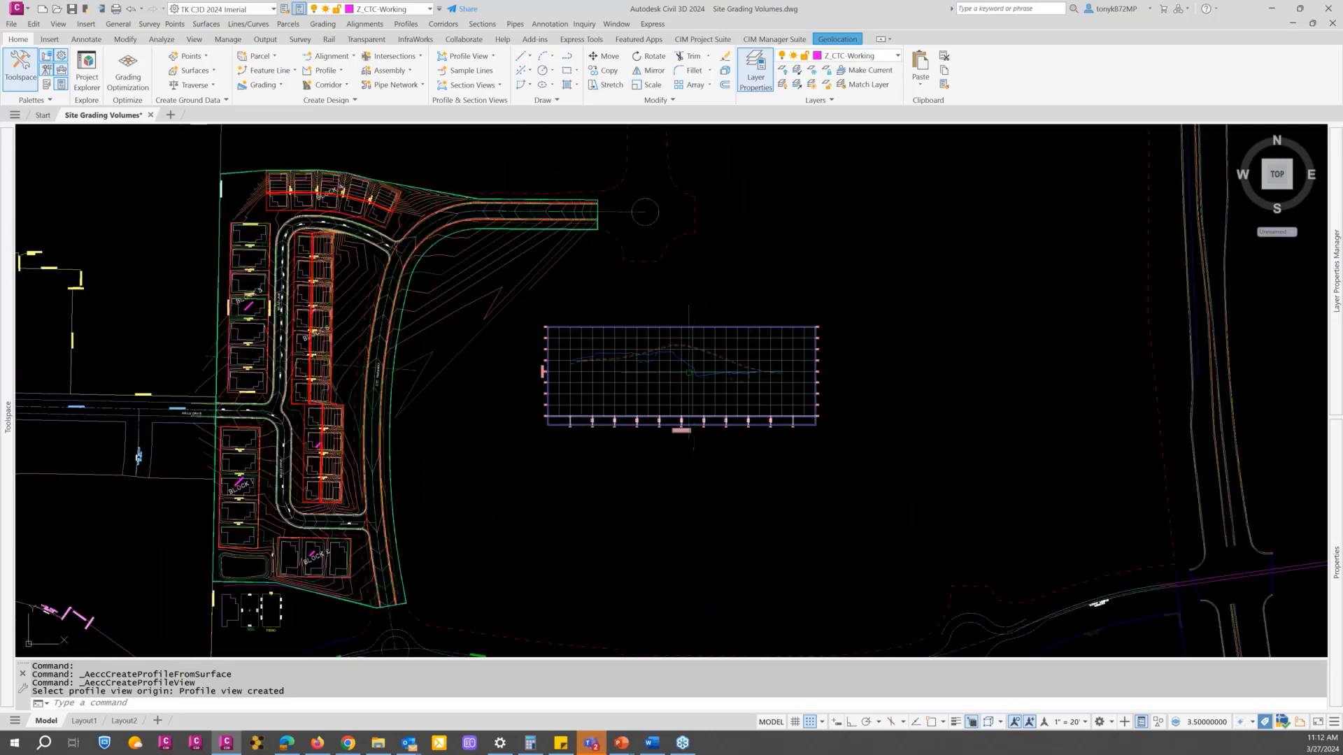
middle_drag(690, 378, 761, 374)
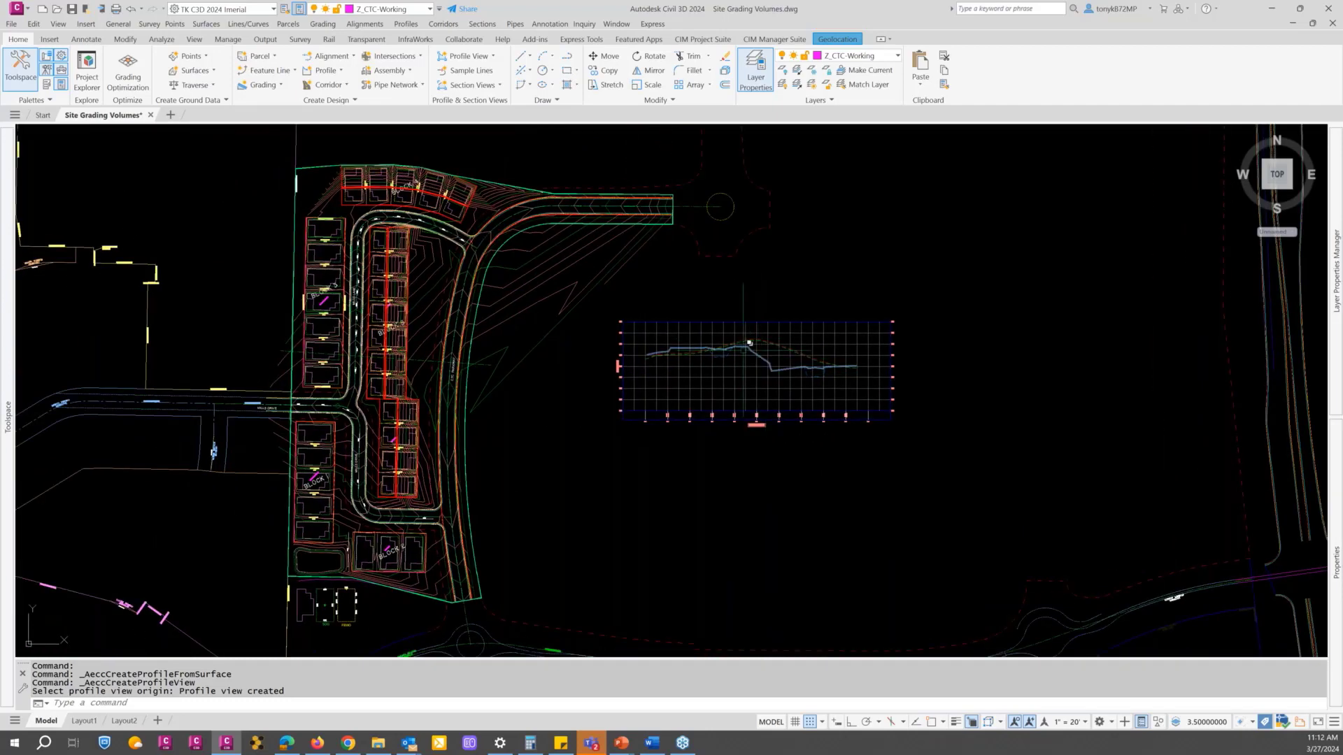
scroll(757, 344, up, 7)
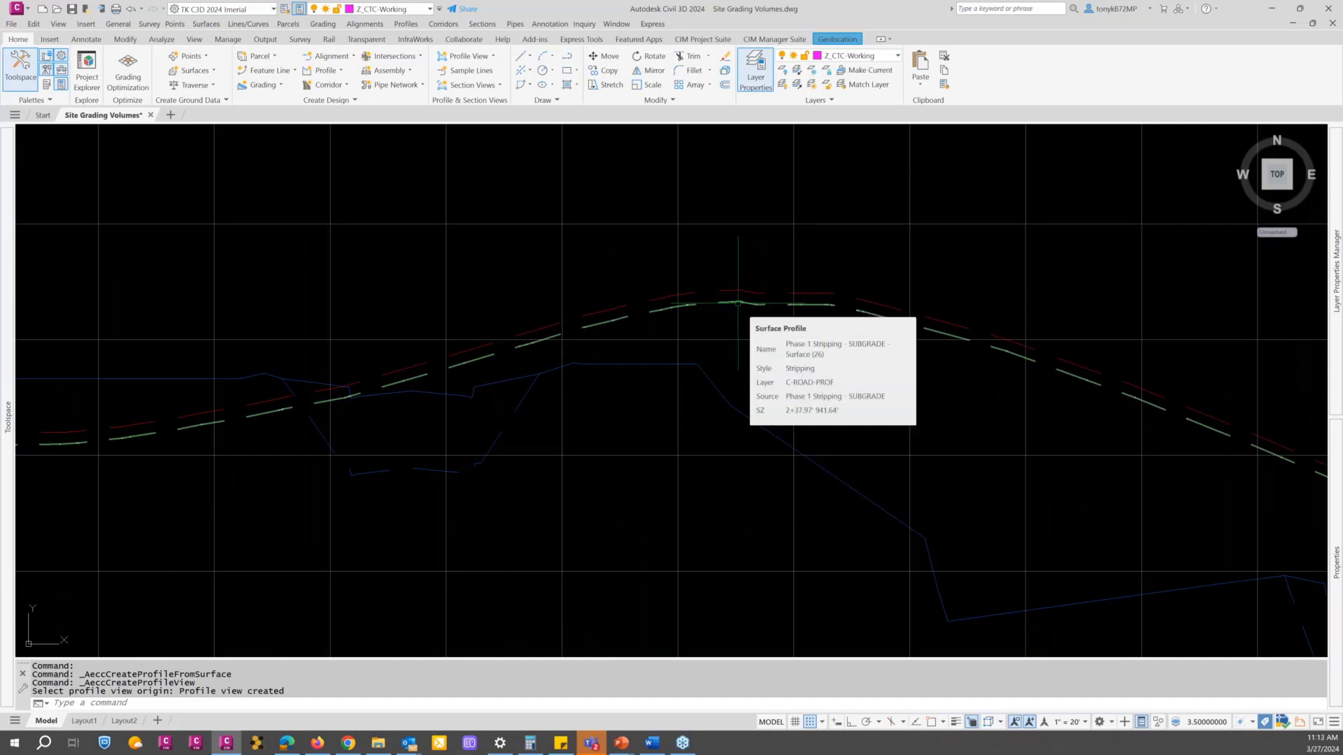
scroll(738, 303, down, 5)
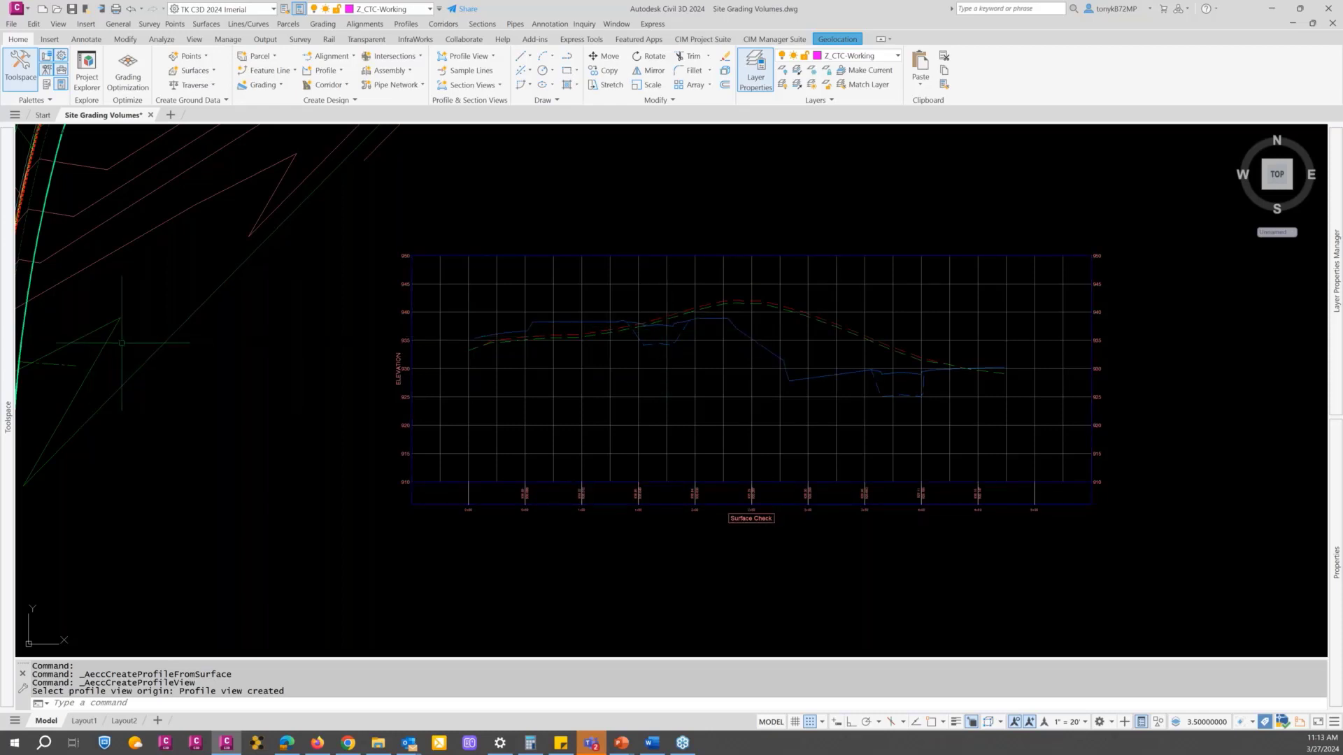
Step: Inspect the earthwork and subgrade surfaces stored in the Phase 1 Stripping and Proposed Roads surface folders
mouse_move(9, 326)
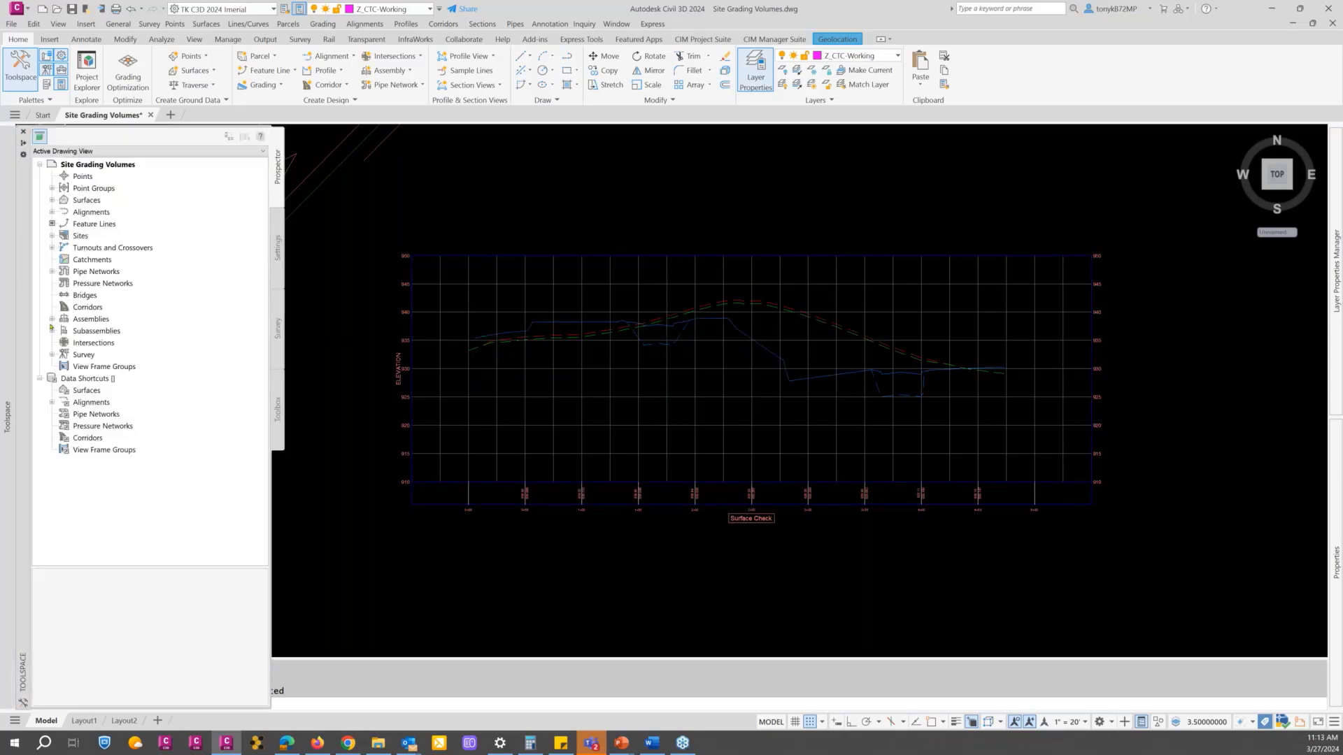
click(51, 201)
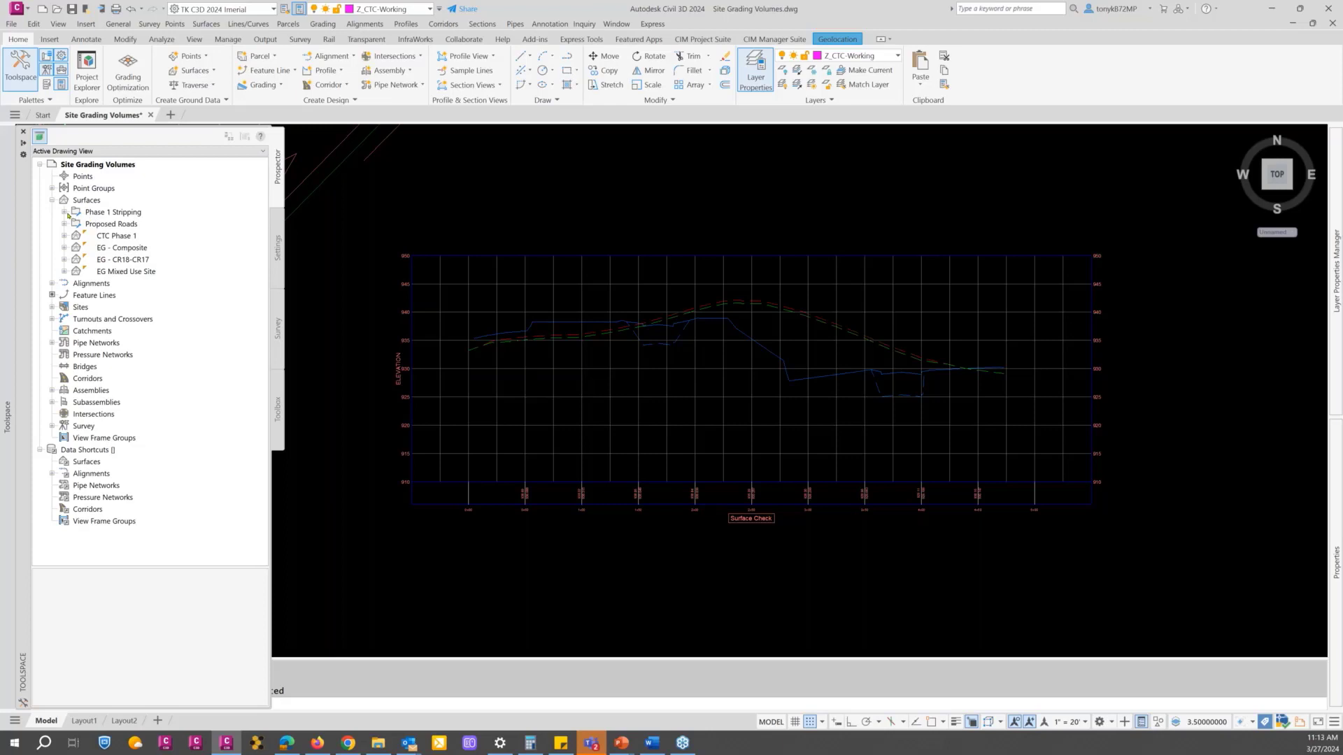
click(64, 213)
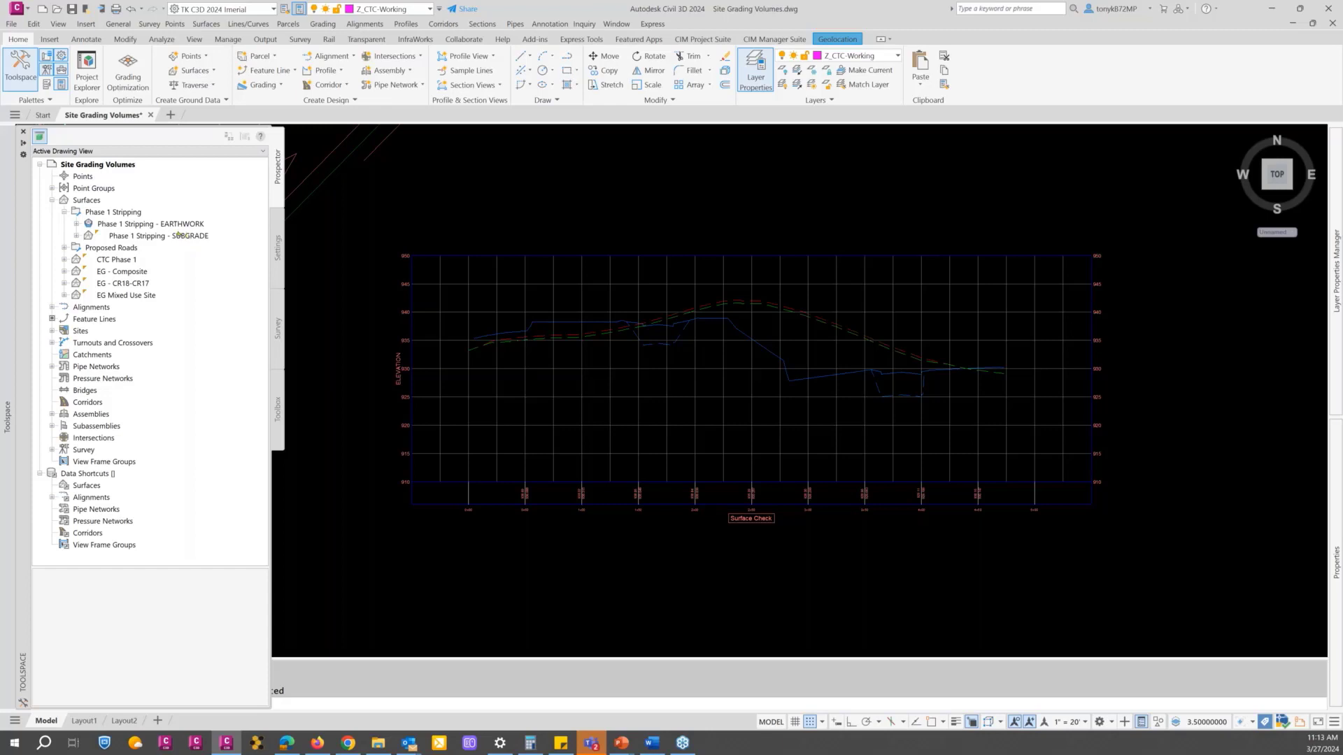
click(64, 248)
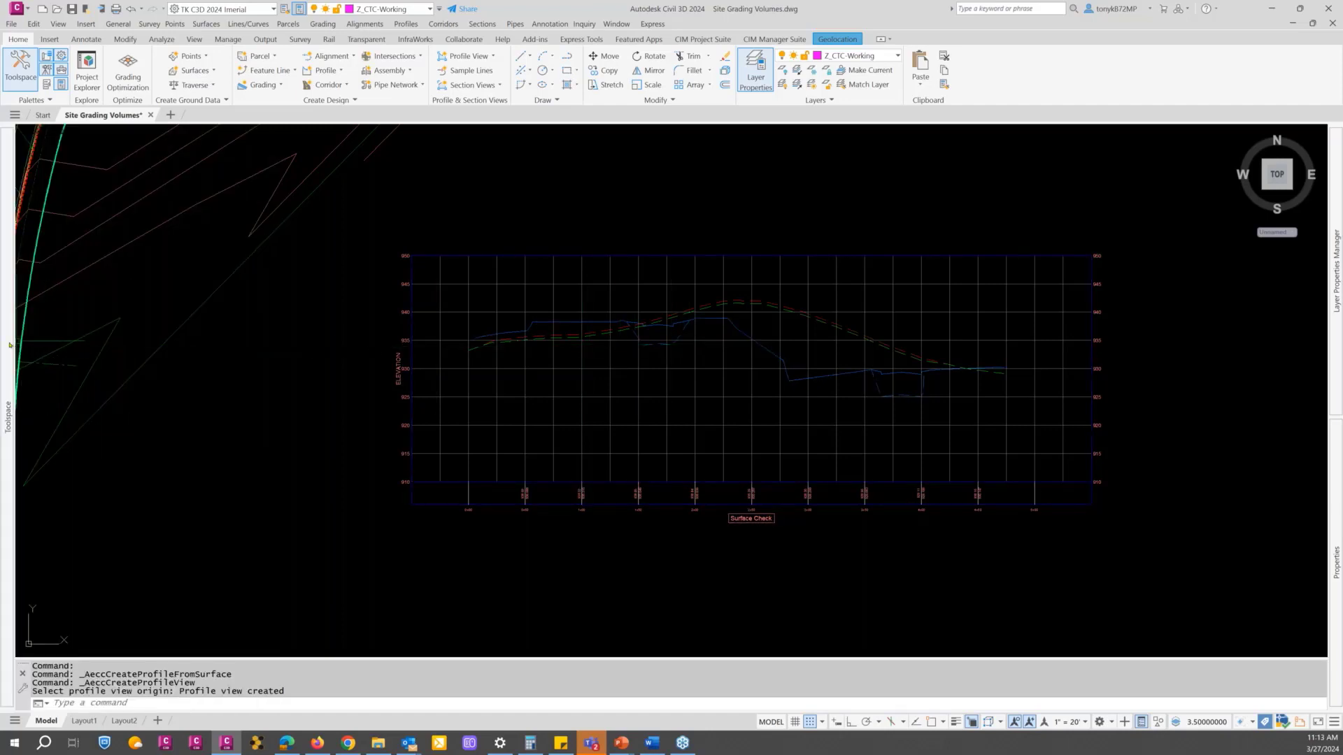
mouse_move(10, 336)
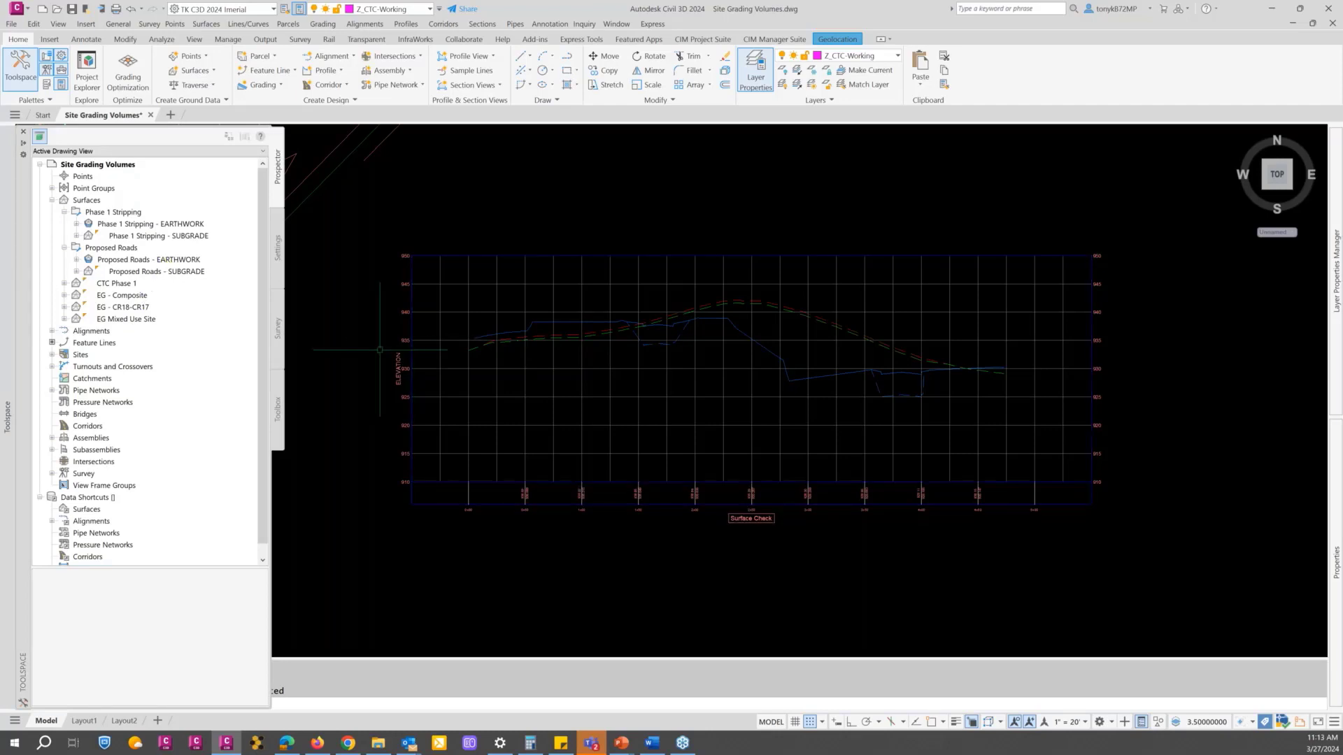
Step: Examine the lots and roads across the Phase 1 site in plan, alongside the Surface Check profile view
scroll(364, 358, down, 2)
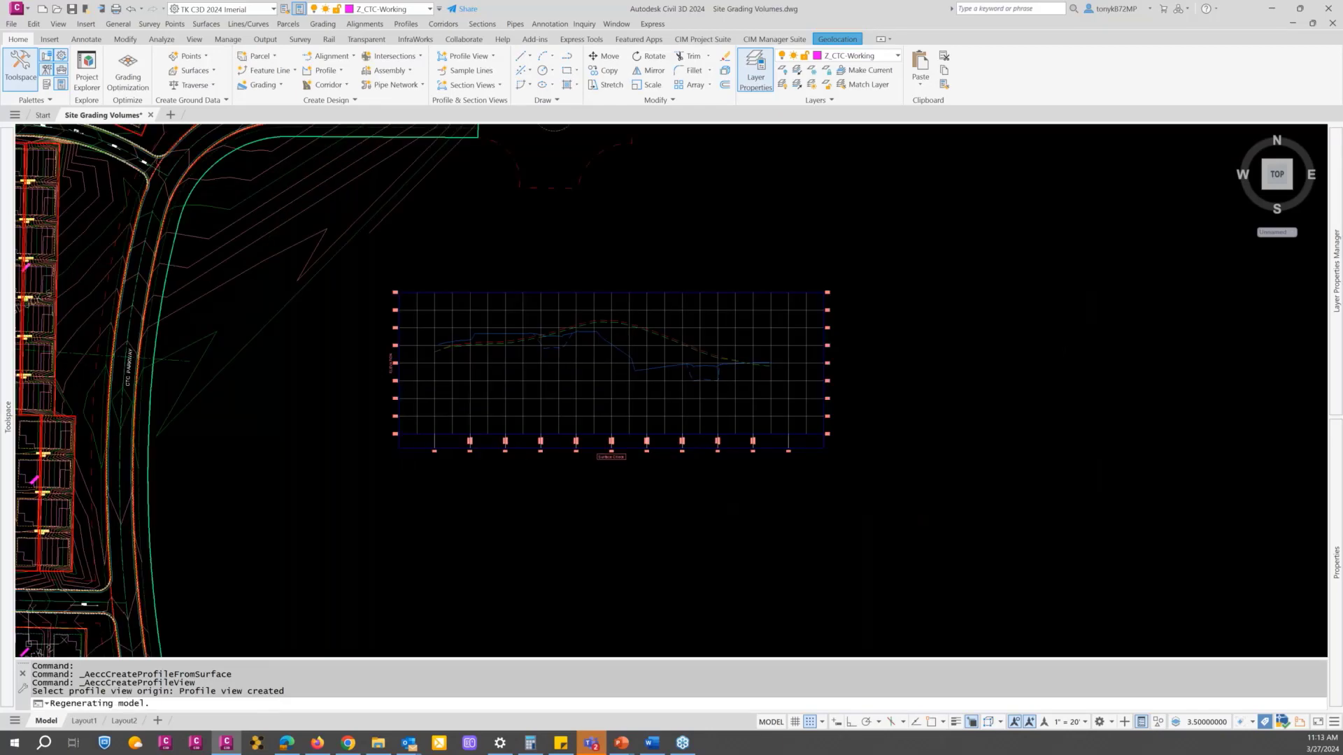
scroll(375, 358, down, 3)
mouse_move(330, 374)
middle_down()
mouse_move(539, 372)
mouse_move(546, 350)
middle_up()
scroll(421, 274, up, 4)
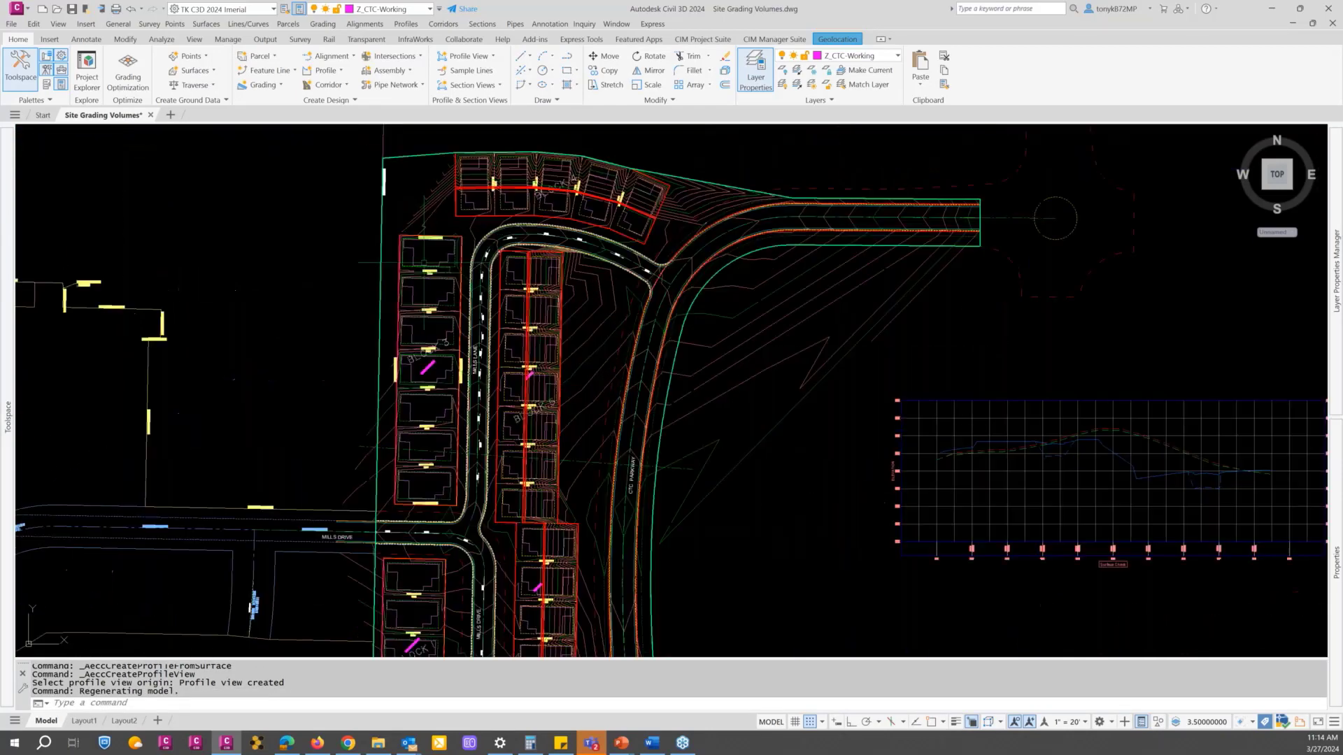
key(Escape)
scroll(483, 217, up, 2)
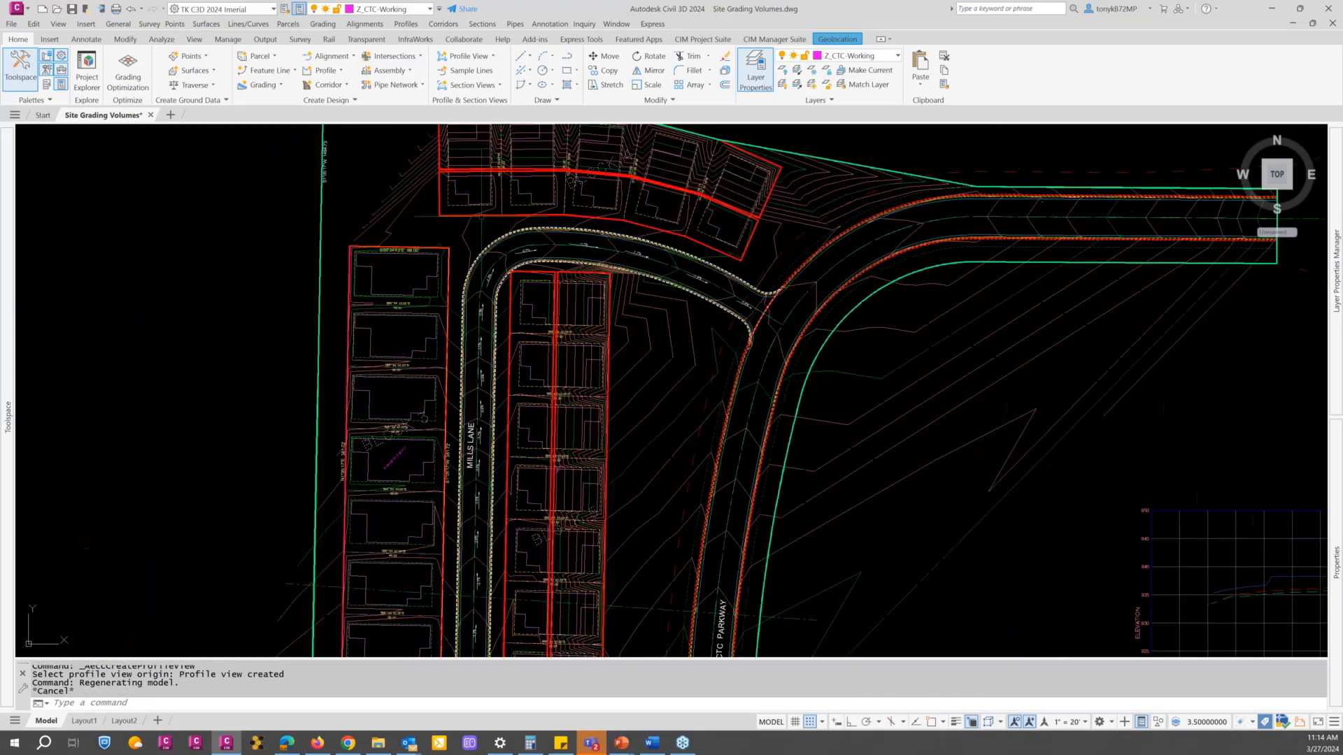
scroll(482, 217, down, 2)
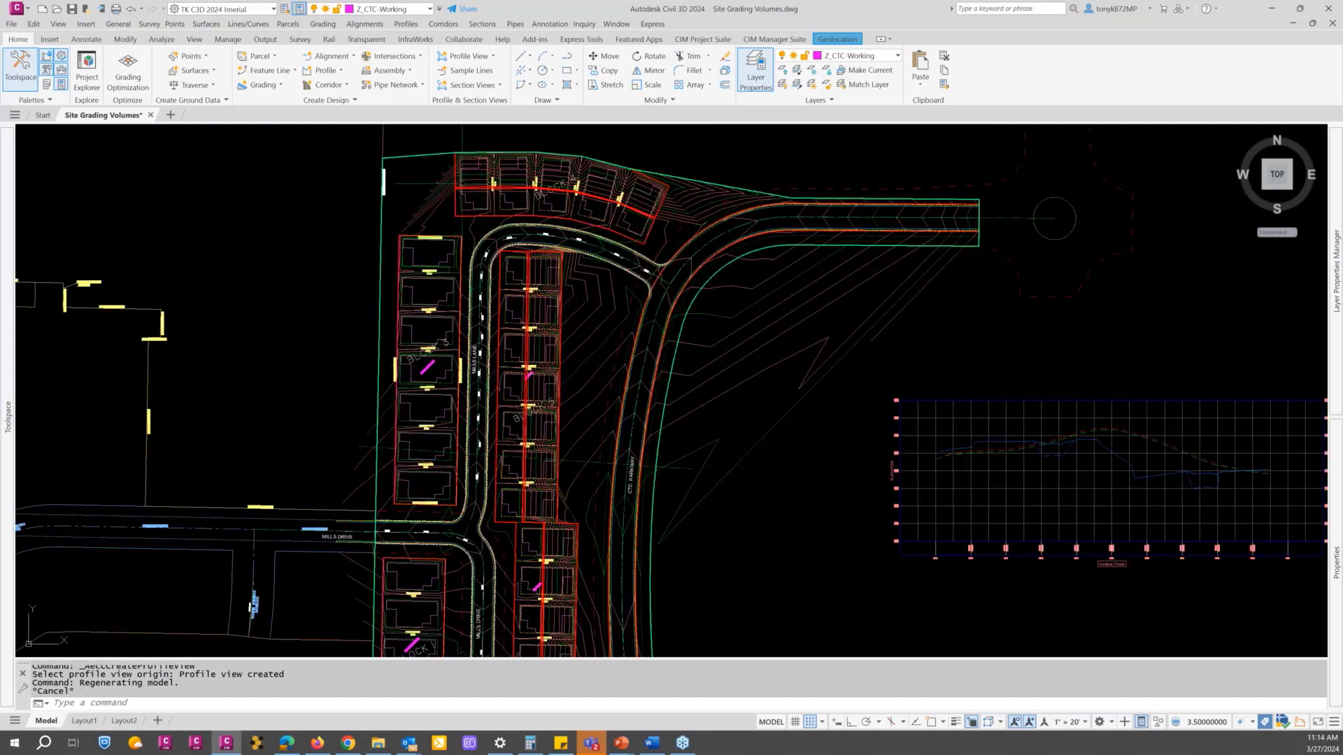
scroll(605, 222, down, 2)
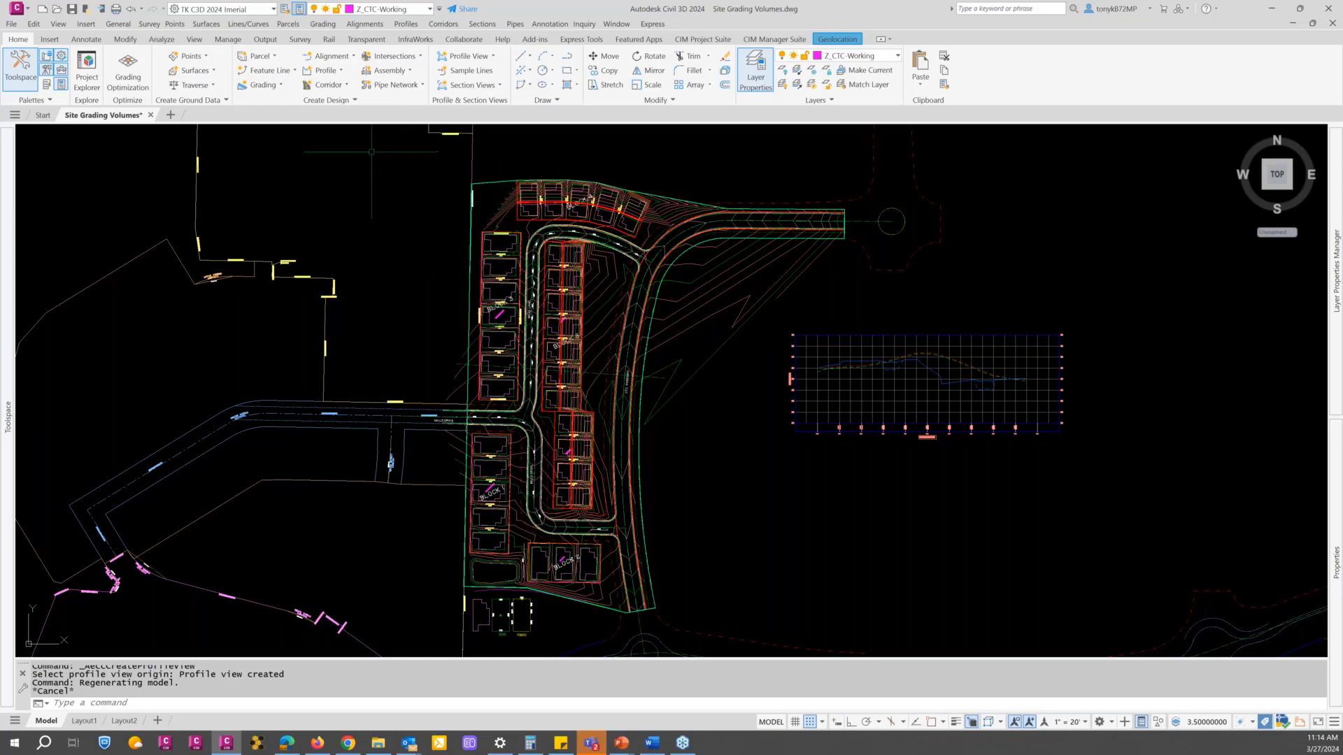
Step: Add a new set named Proposed Lots in the Earthwork Processor
click(703, 39)
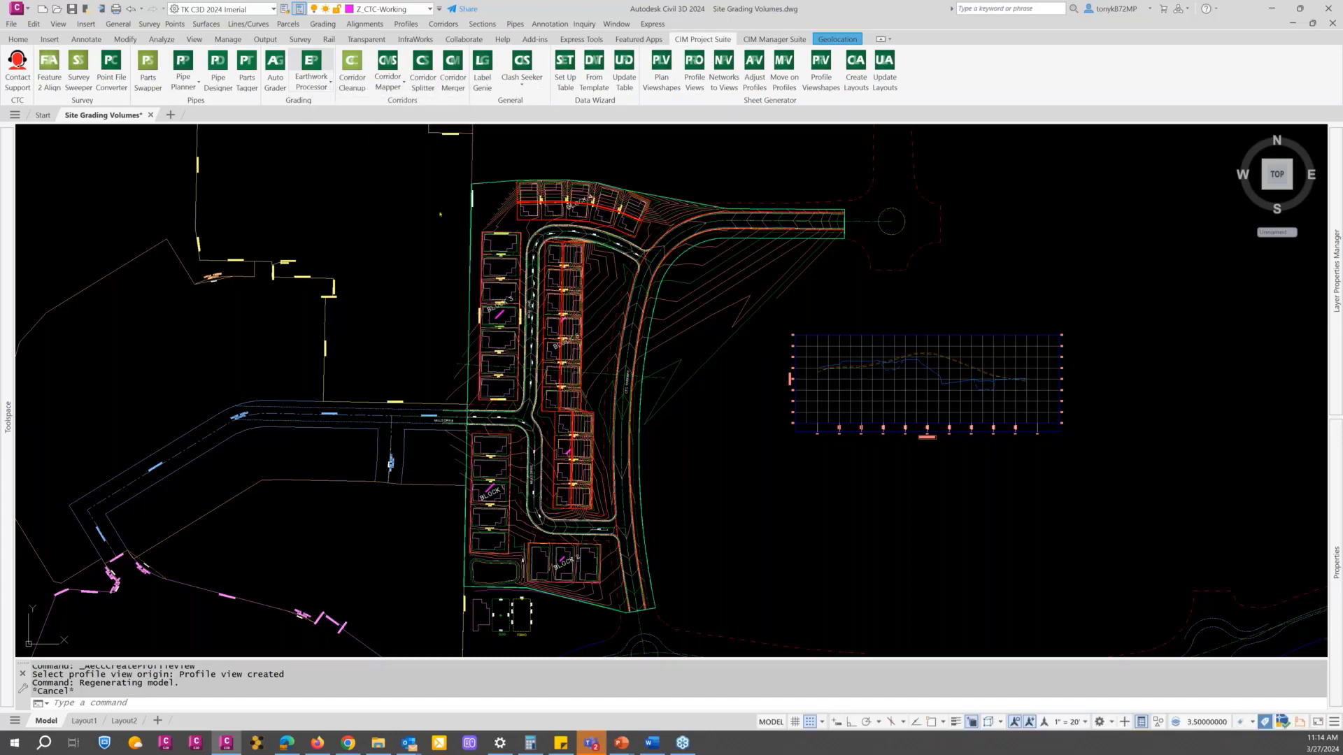
click(311, 66)
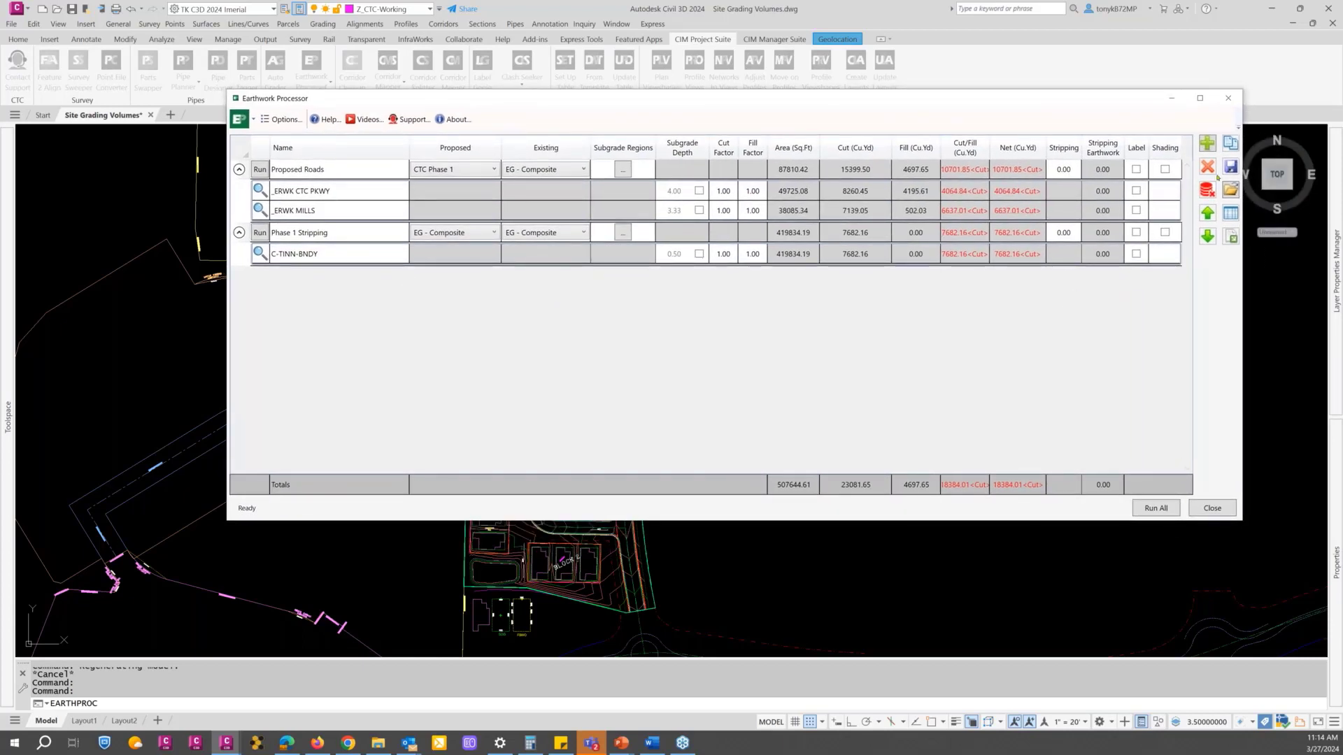
click(1206, 145)
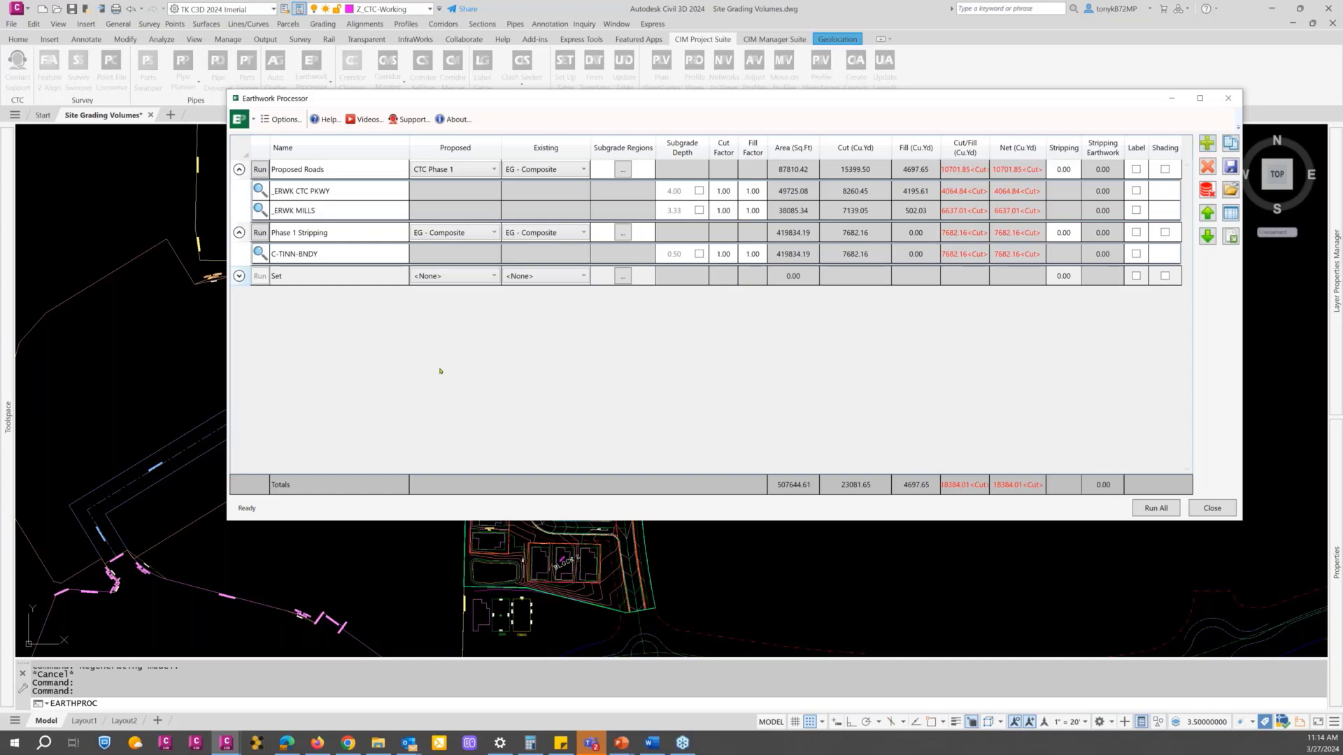
double_click(326, 280)
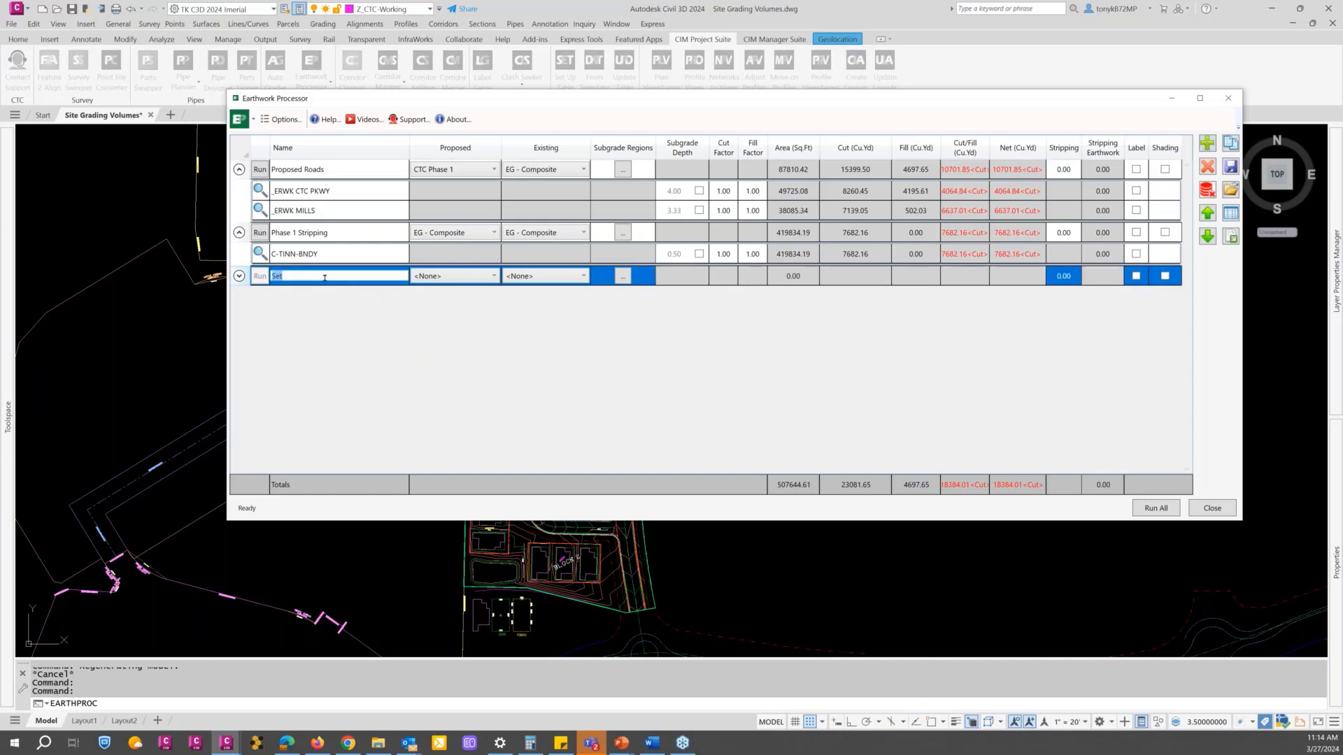
text(Proposed Lots)
Step: Set the Proposed Lots set's proposed surface to CTC Phase 1 and its existing surface to EG - Composite
click(468, 277)
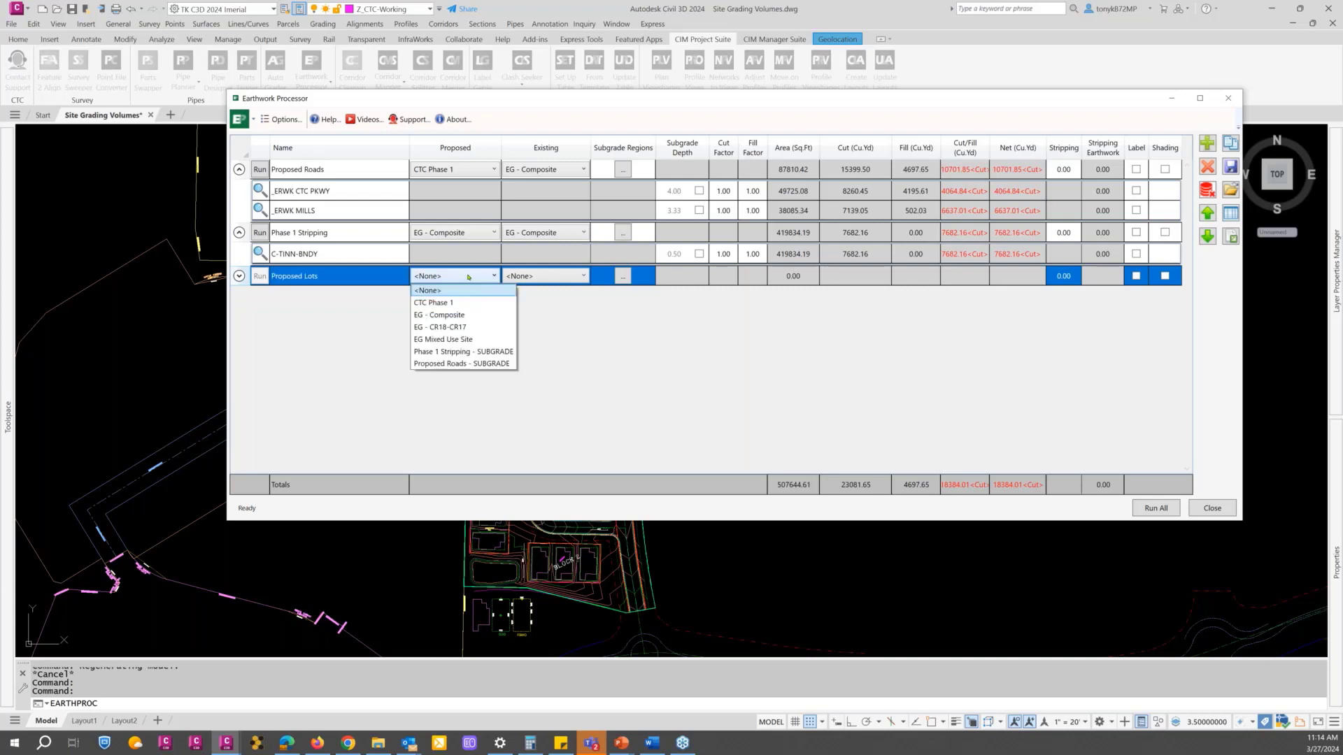
click(445, 304)
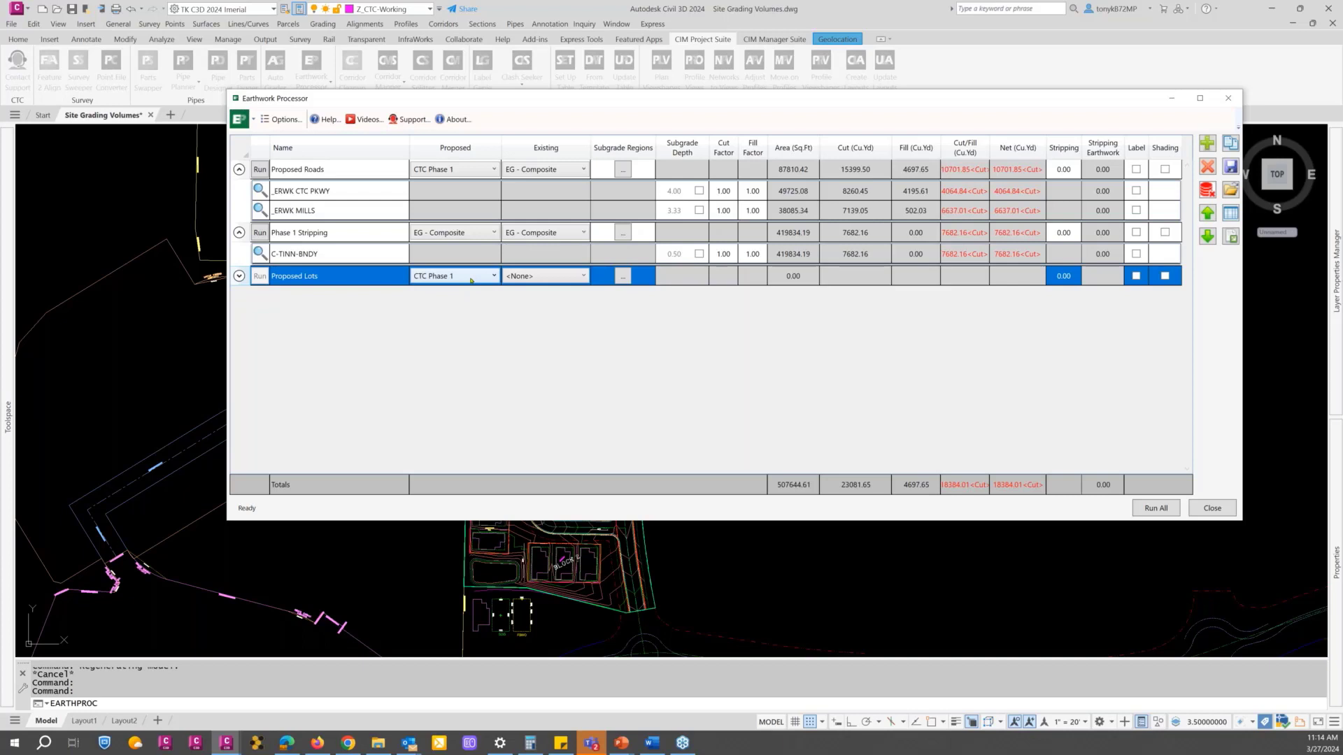
click(584, 277)
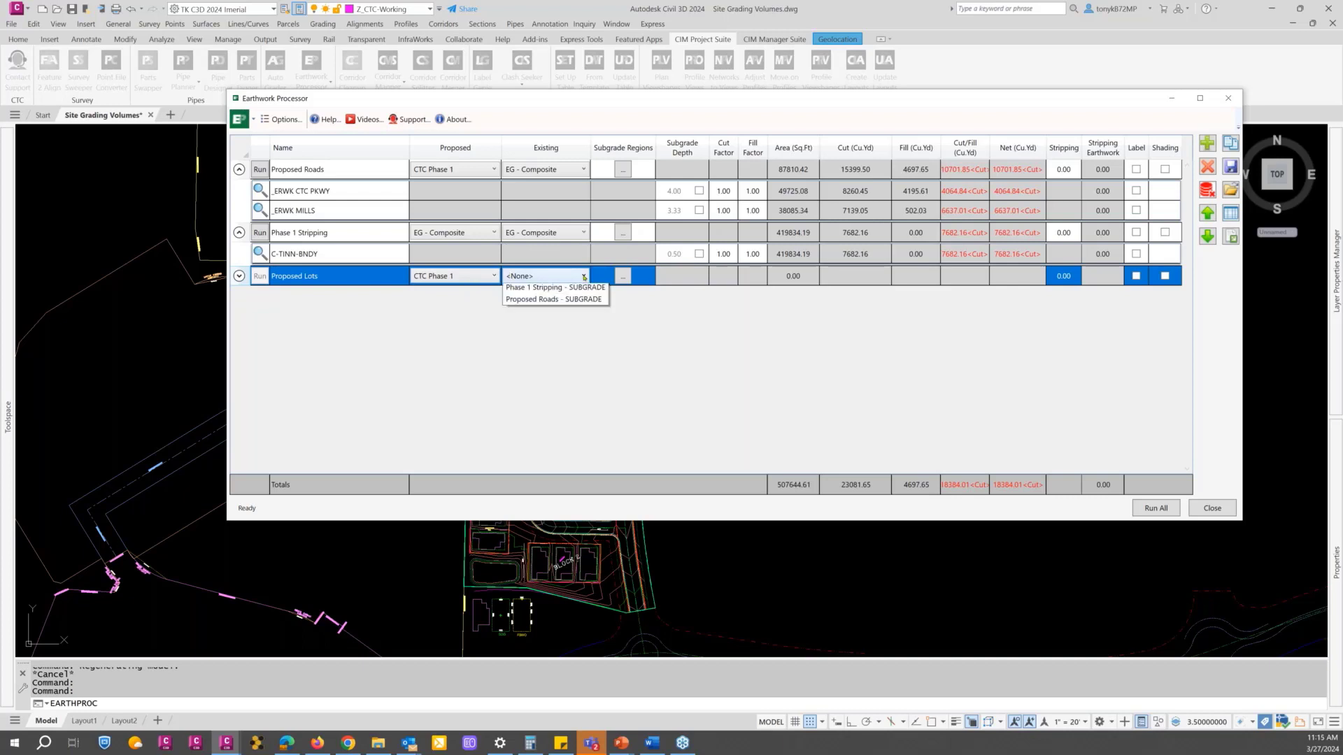
click(542, 315)
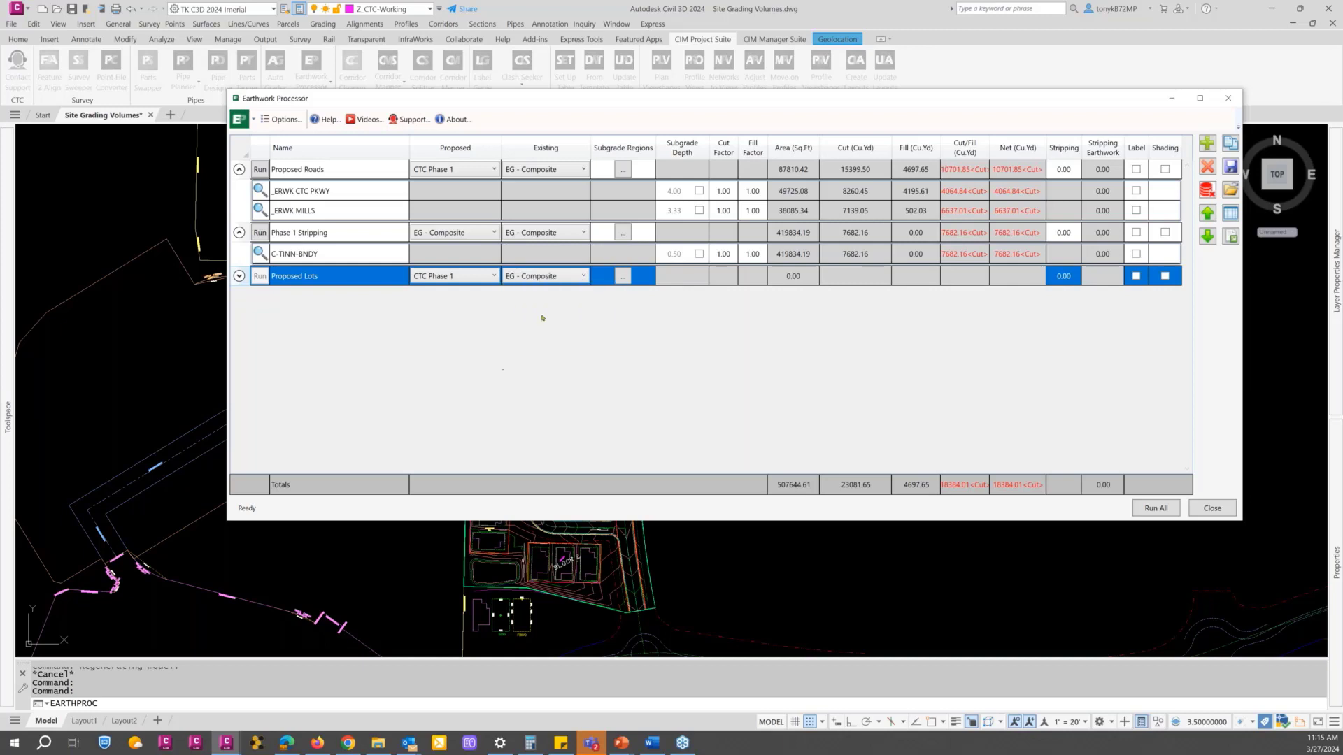
Step: Define the Proposed Lots subgrade regions by a layer query from a picked lot boundary, replacing SOG with a wildcard to include every _ERWK LOTS layer
click(623, 277)
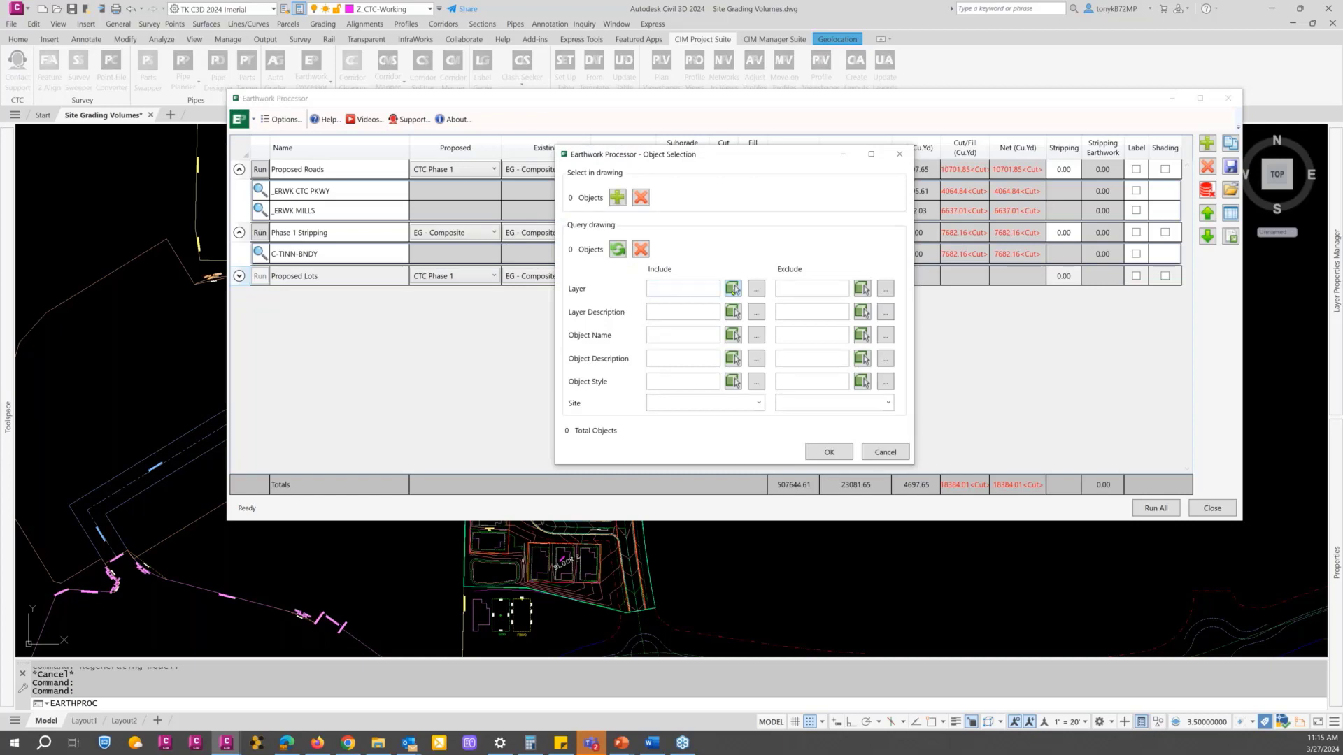
click(732, 289)
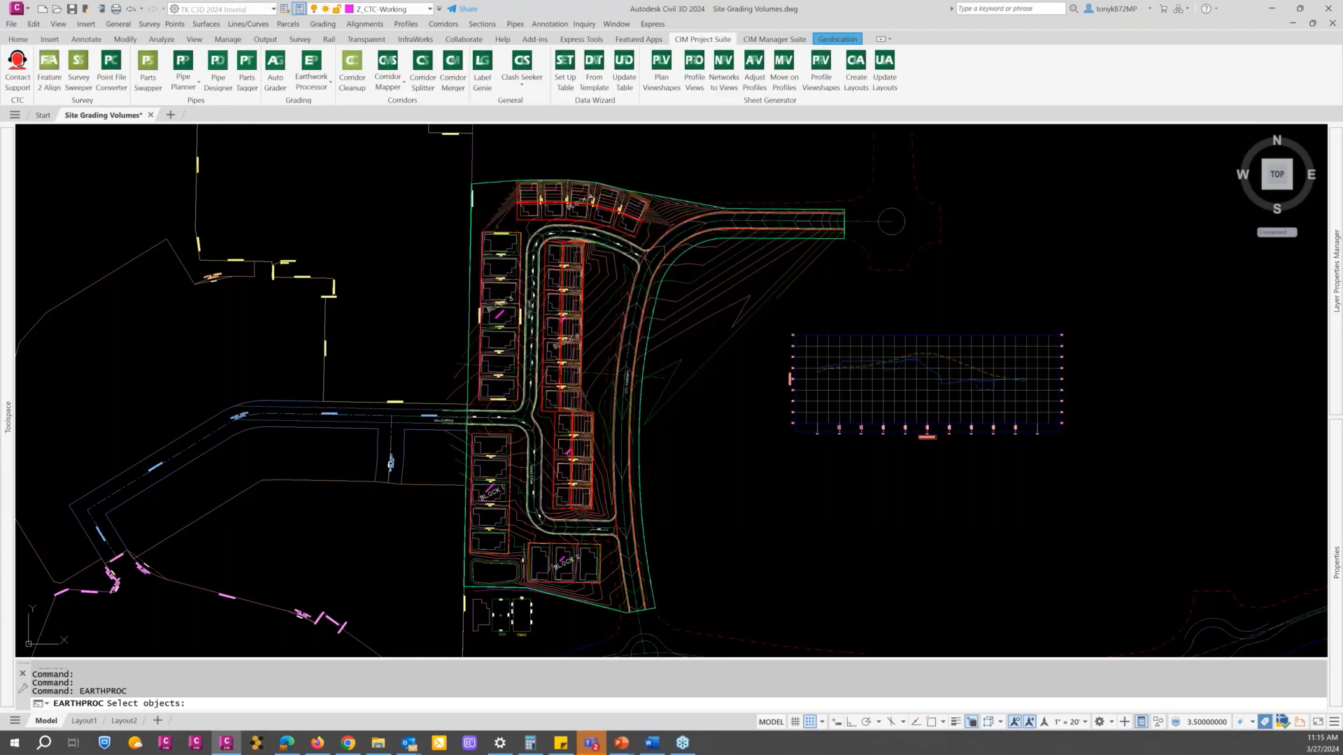
scroll(492, 241, up, 8)
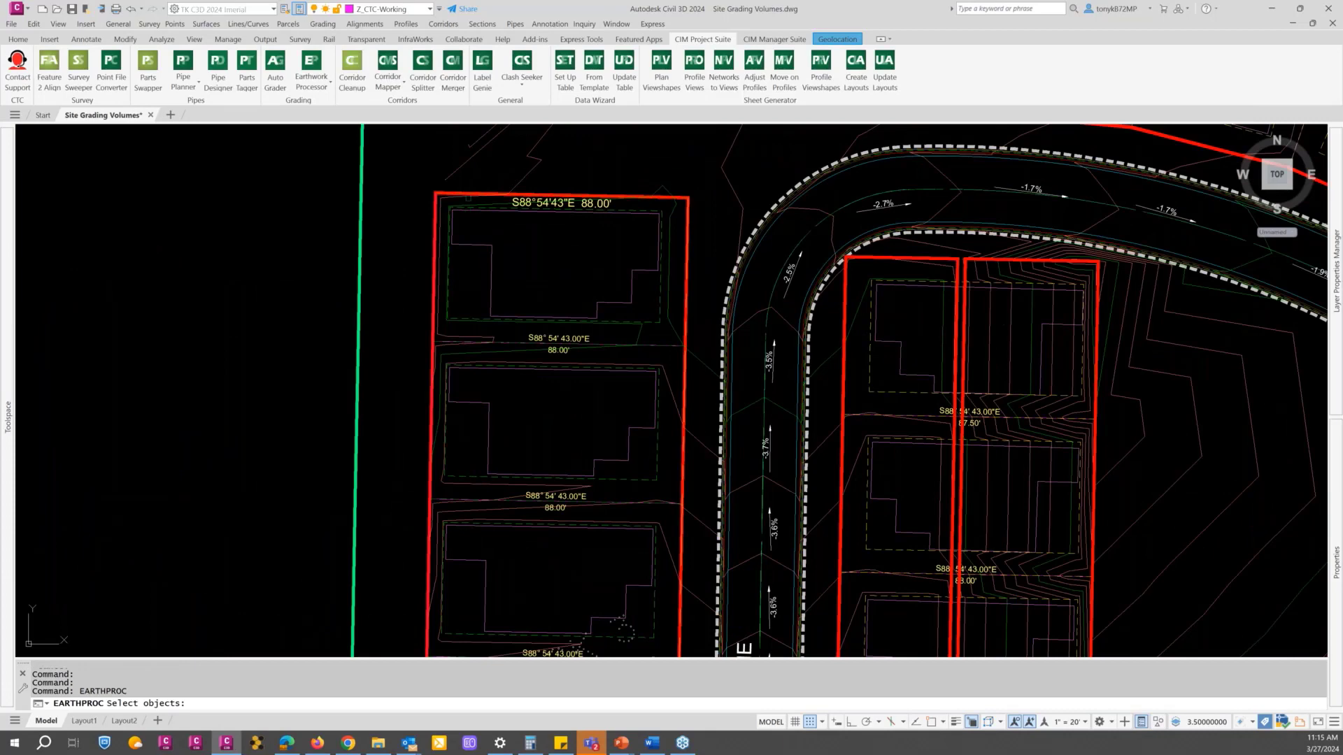
scroll(686, 192, down, 2)
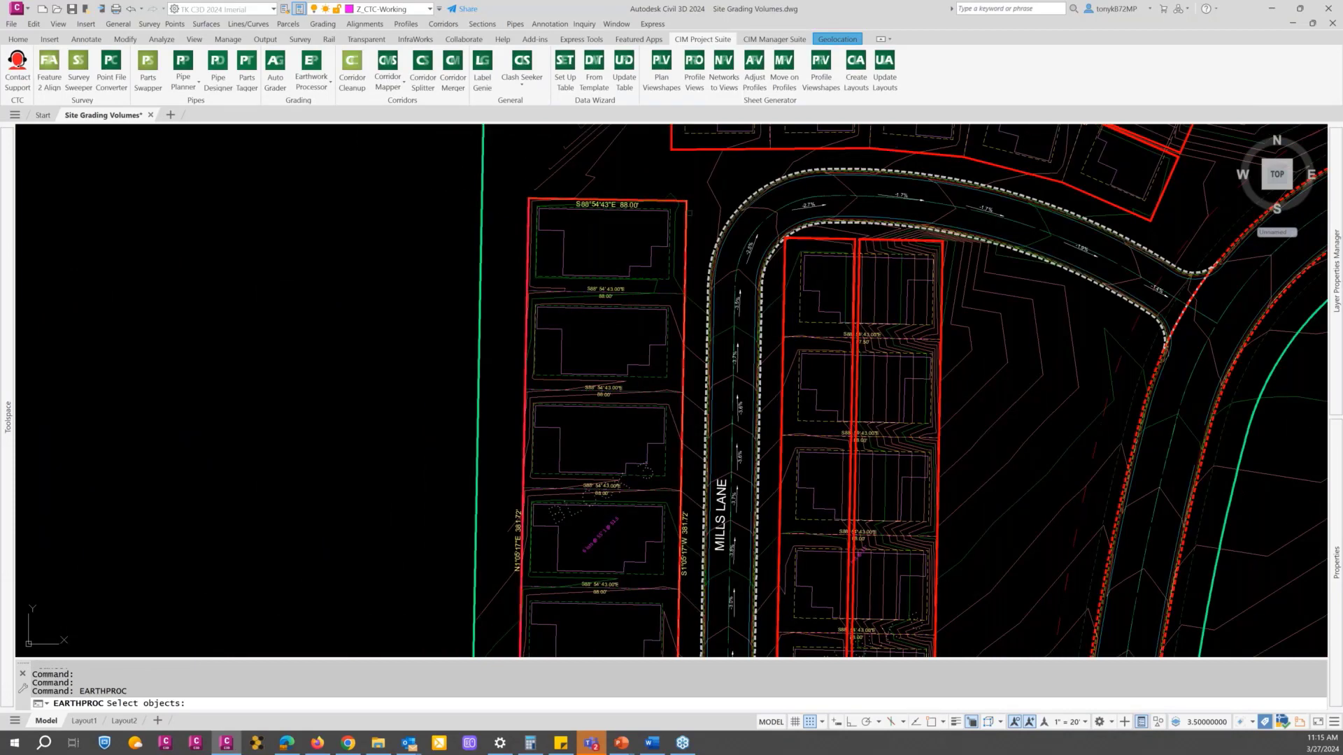
scroll(684, 203, up, 4)
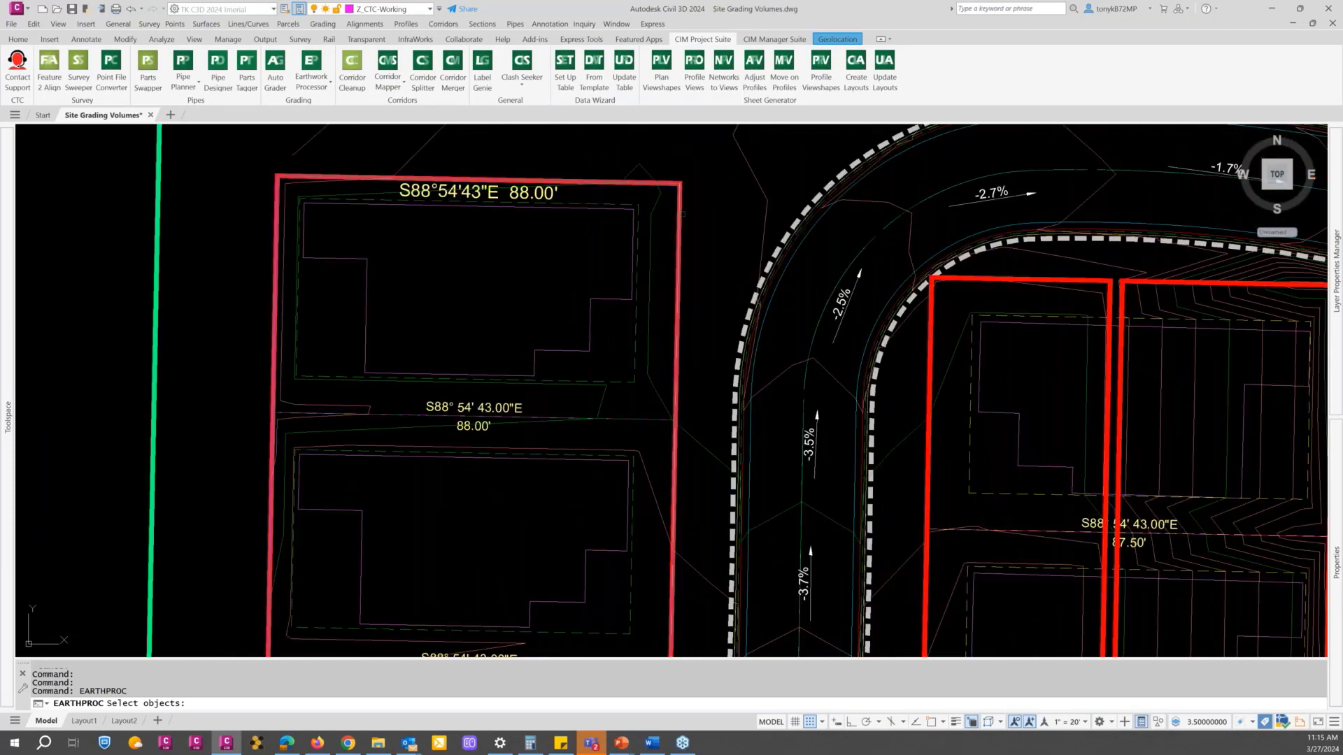
key(Return)
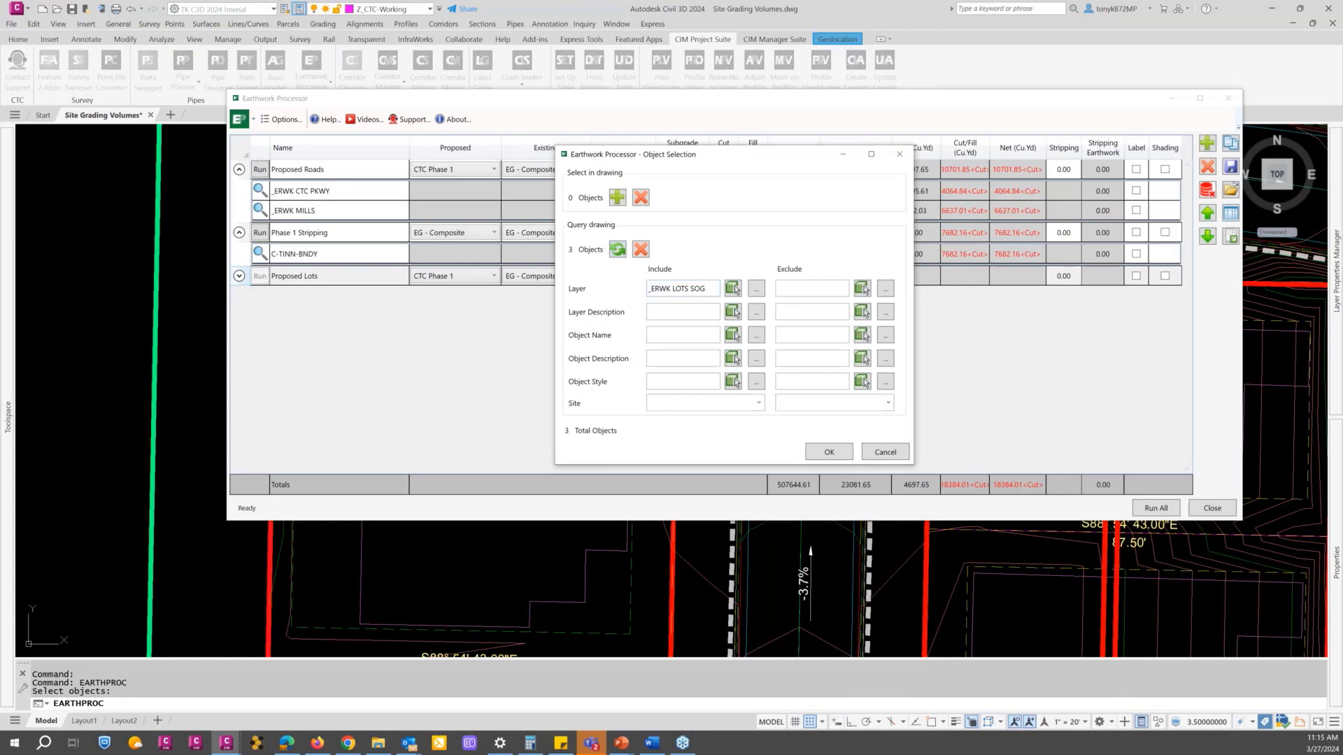
drag(707, 288, 694, 288)
key(BackSpace)
text(*)
click(620, 255)
click(824, 452)
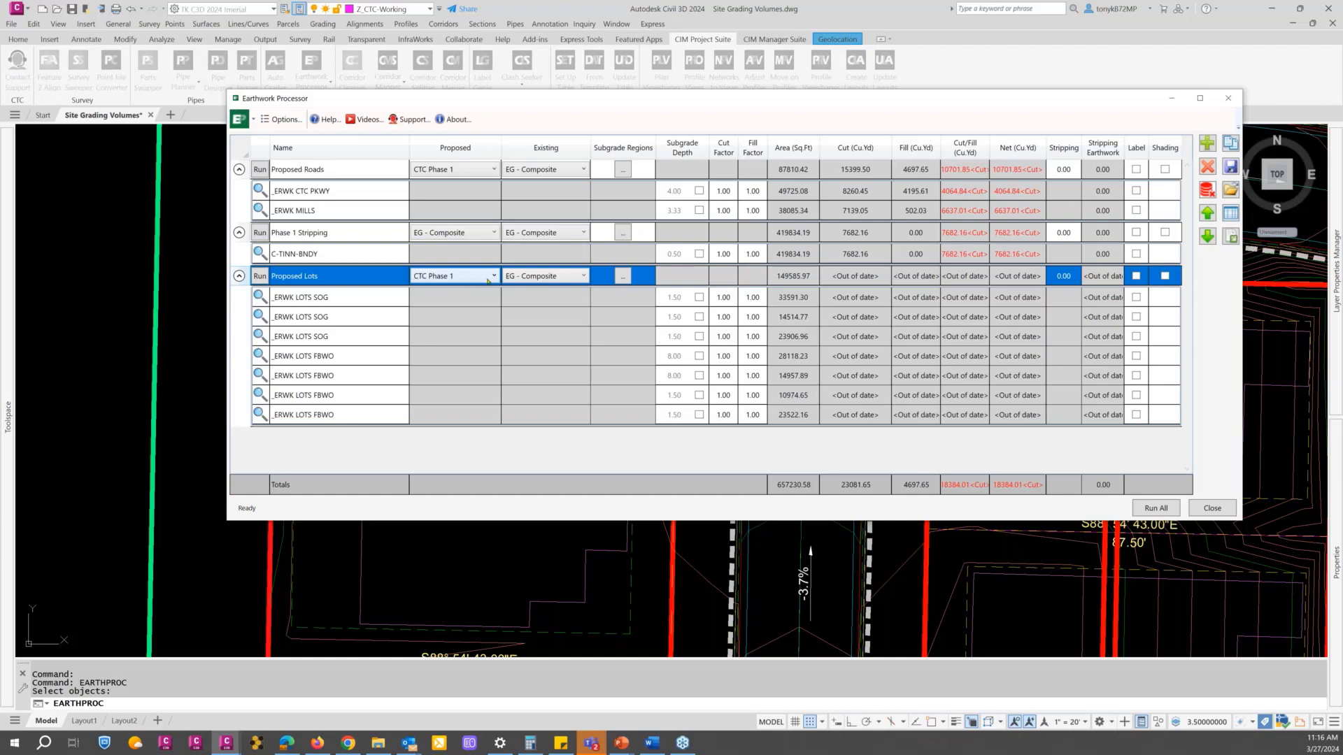
Step: Change the Proposed Lots existing surface to Phase 1 Stripping - SUBGRADE, run that set's volumes and close the Earthwork Processor
click(584, 277)
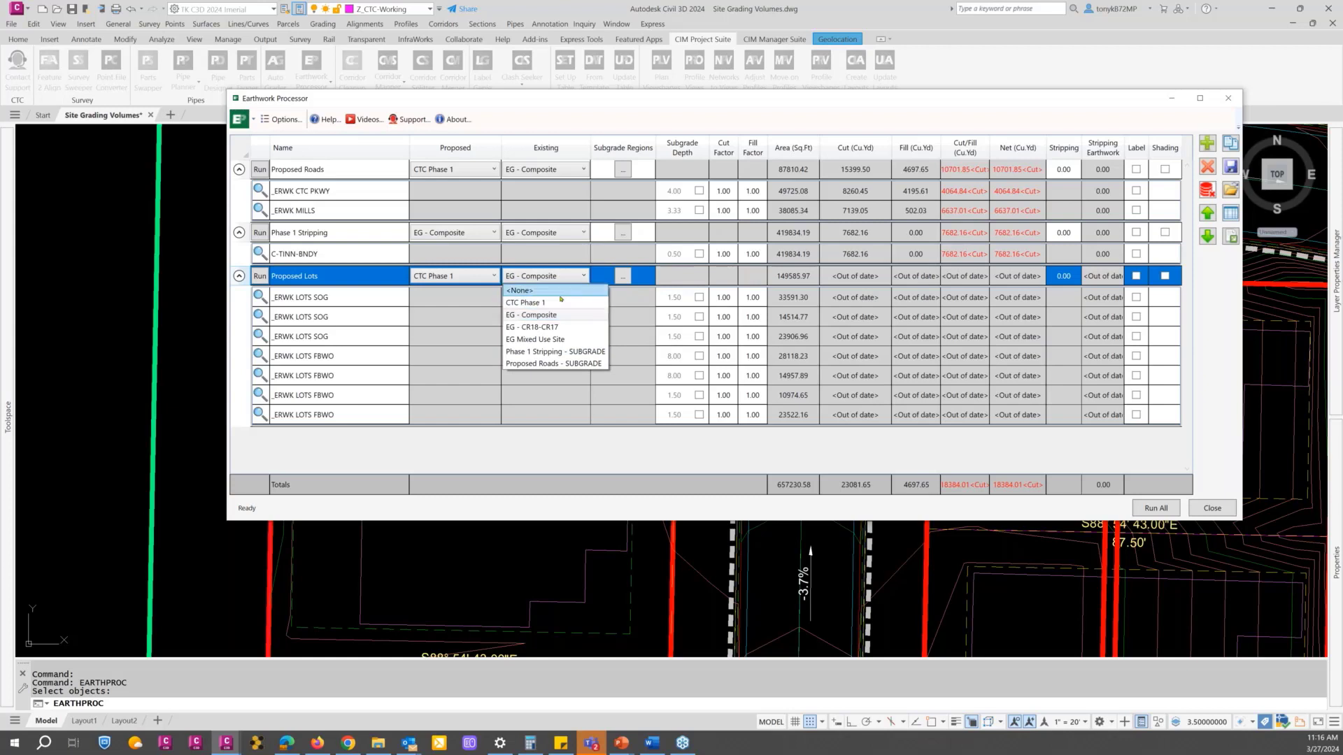
click(574, 351)
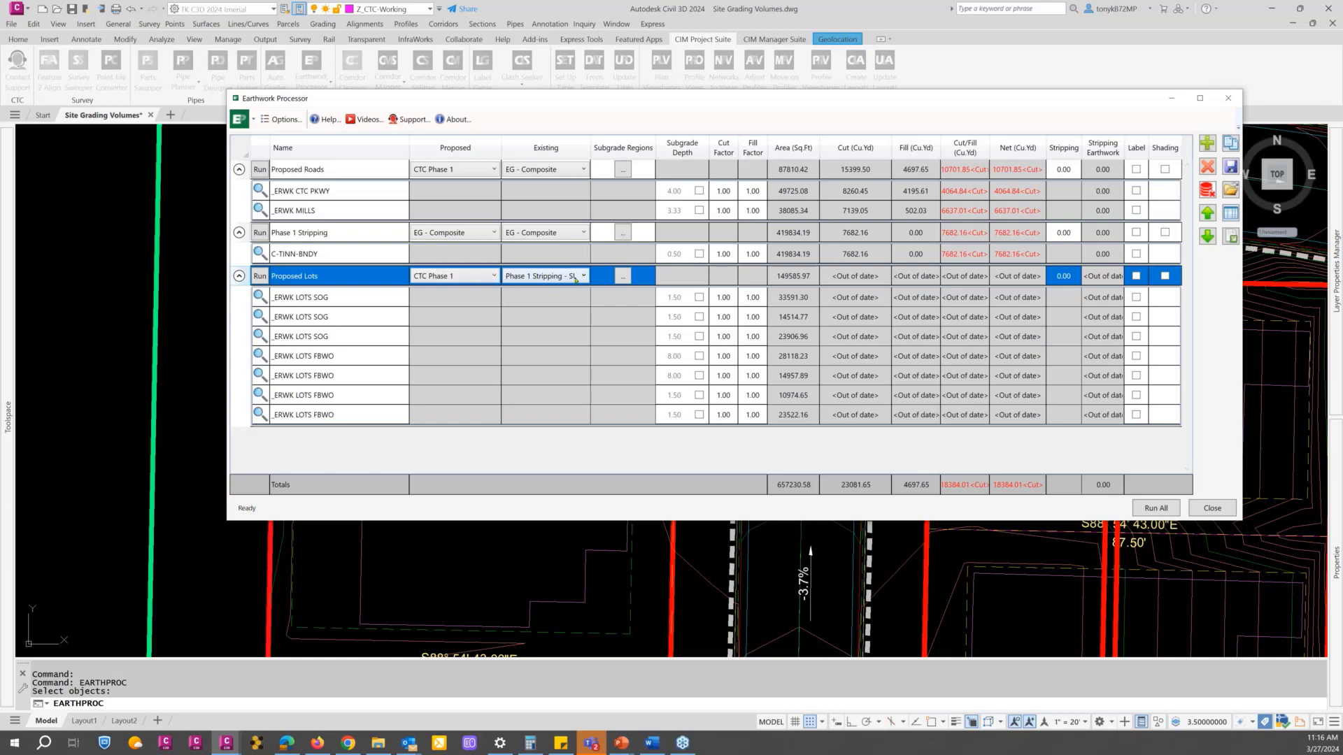
click(261, 277)
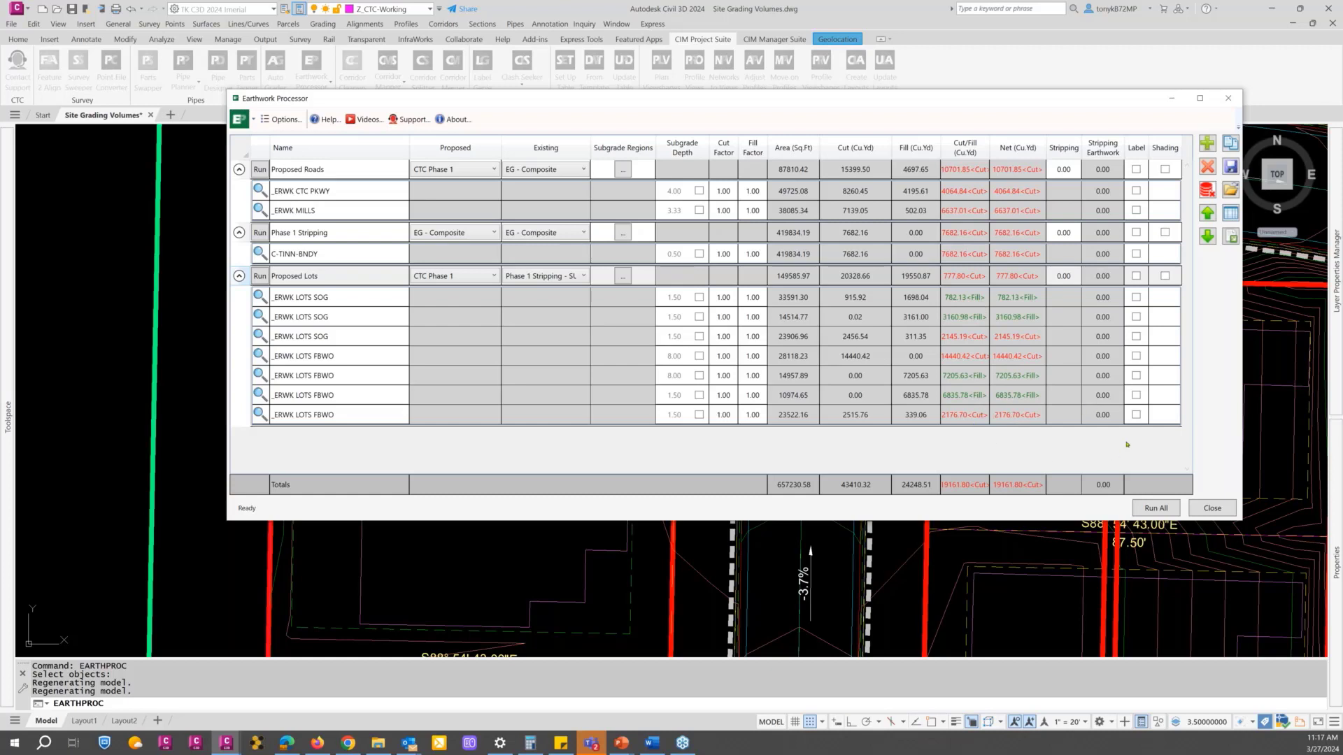
click(1212, 509)
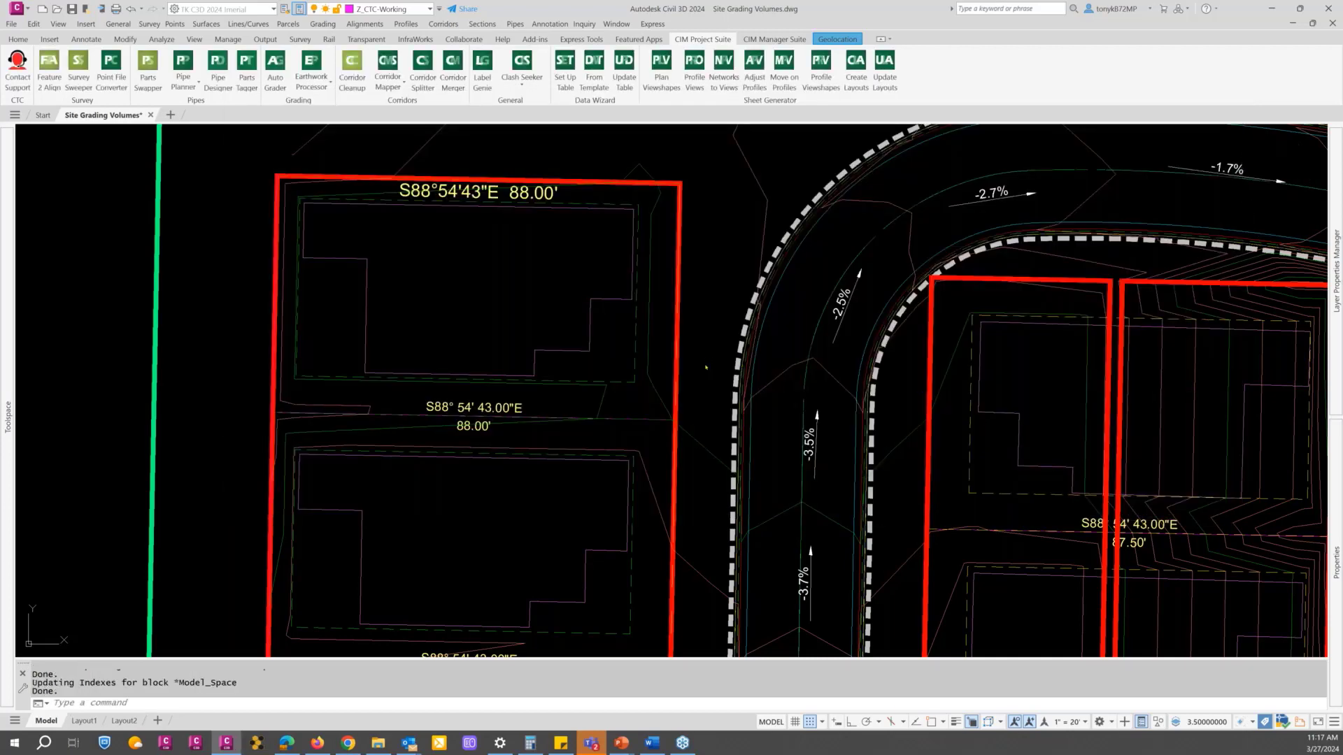
Step: Examine the adjoining region boundaries that split the lots east of Mills Lane
scroll(709, 374, down, 5)
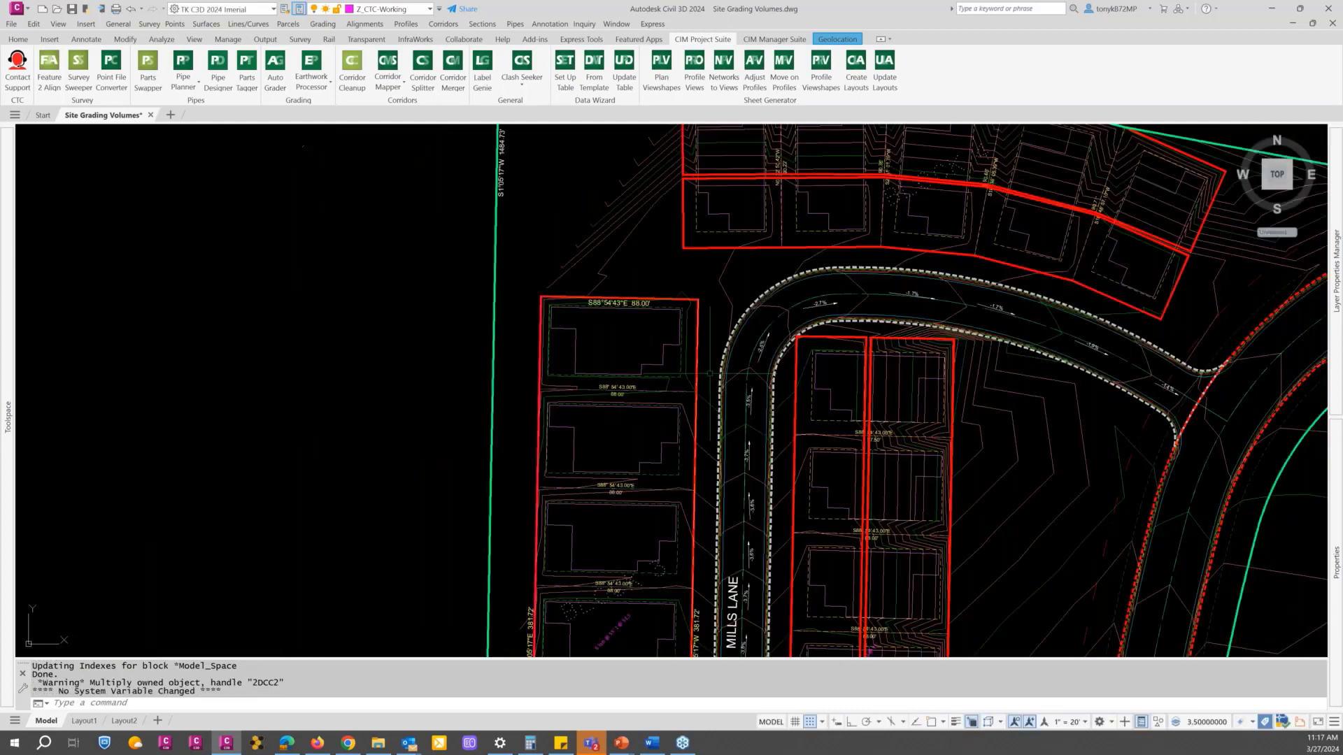
scroll(834, 333, up, 5)
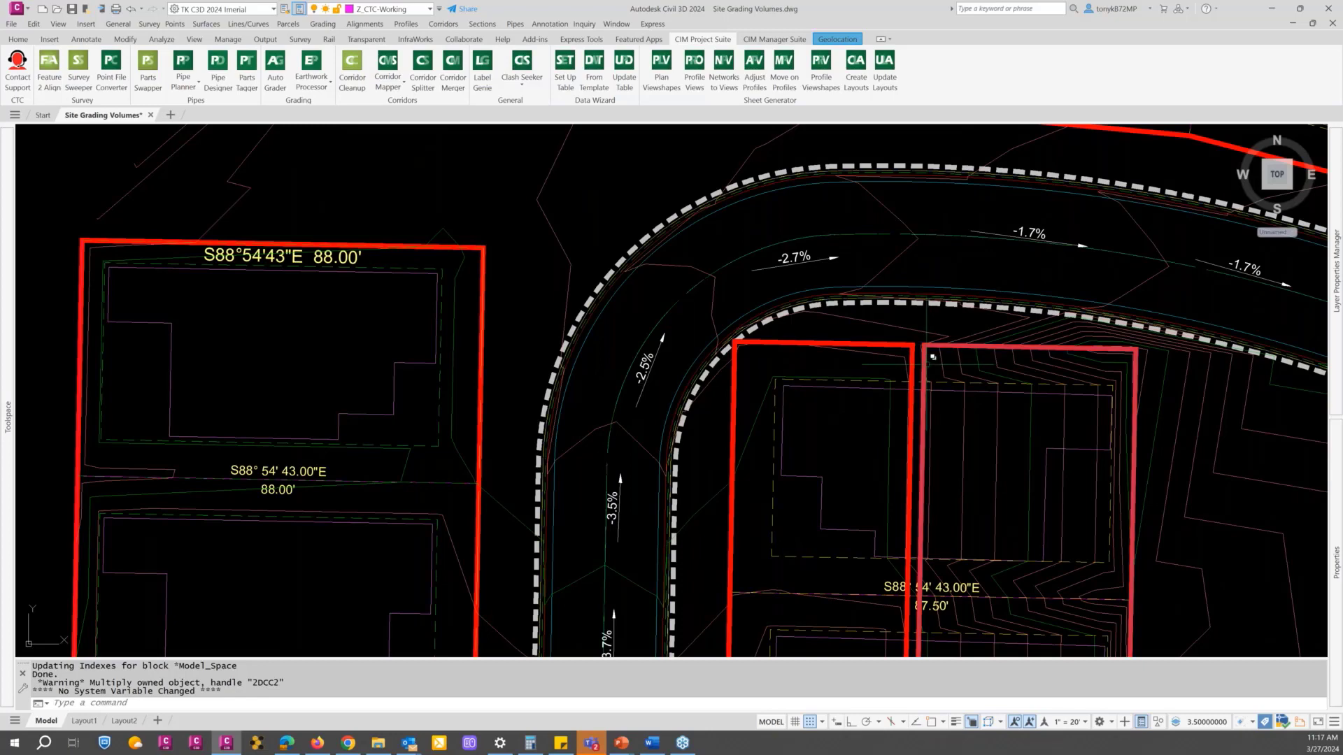
scroll(920, 366, down, 2)
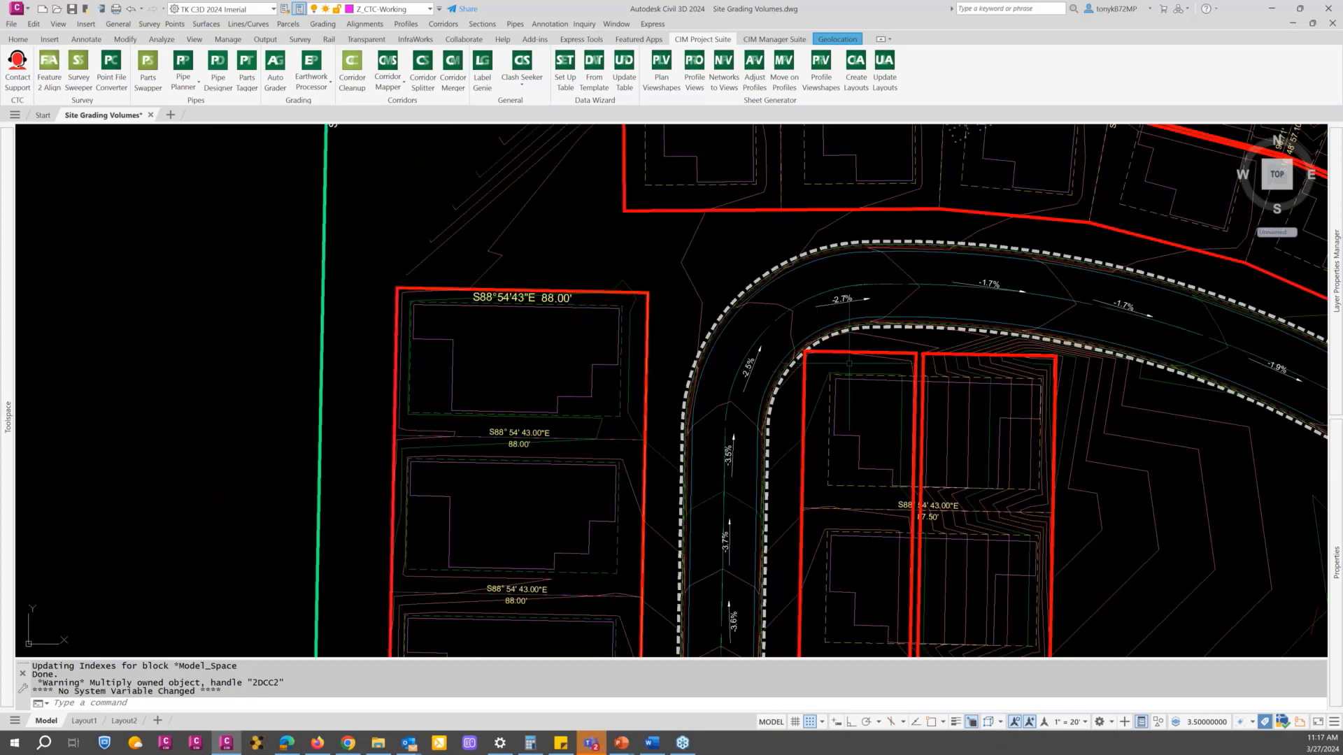
middle_drag(819, 372, 642, 316)
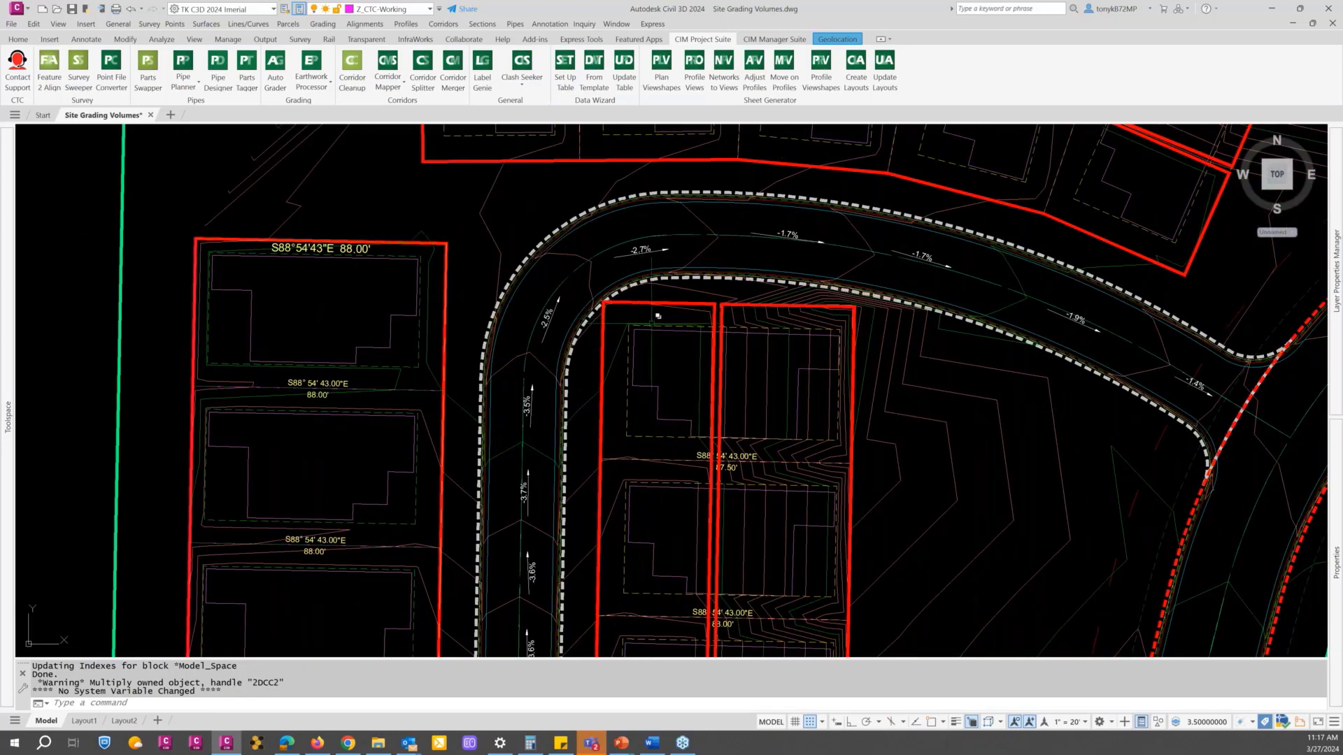
scroll(671, 328, down, 2)
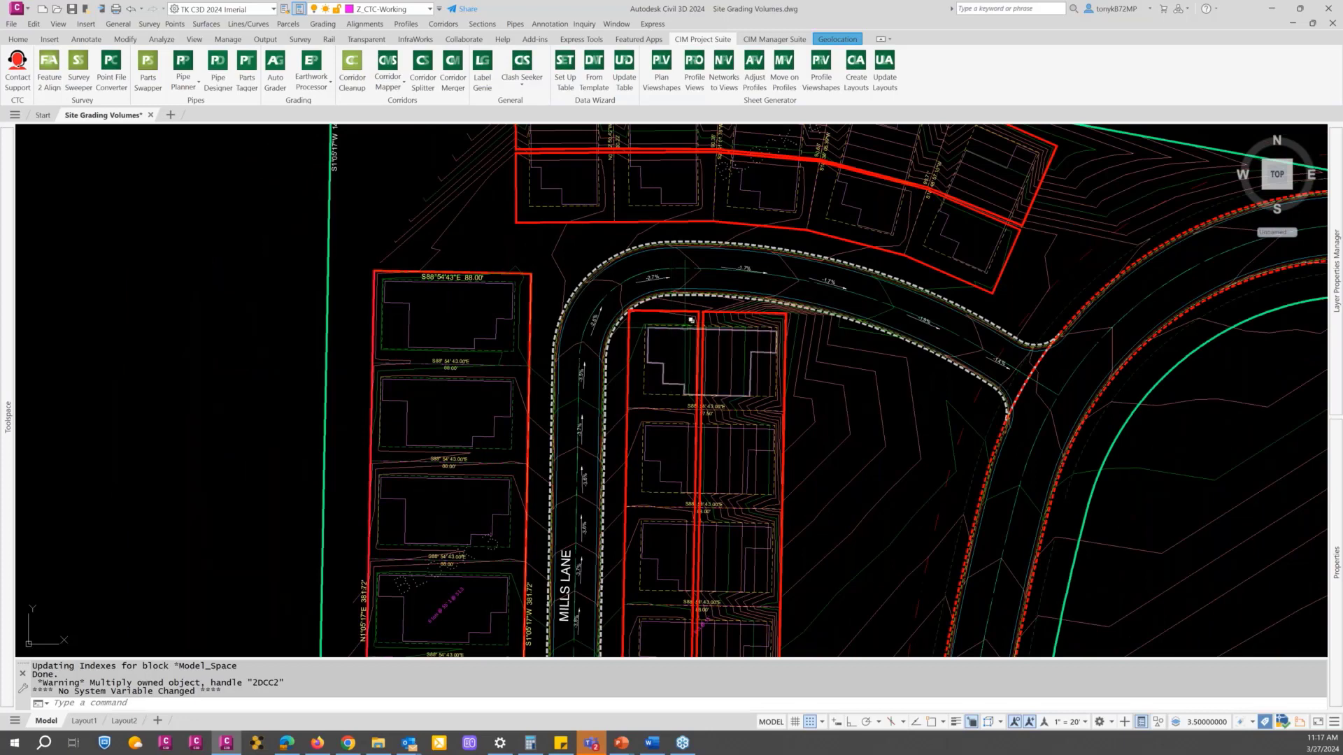
scroll(673, 316, up, 2)
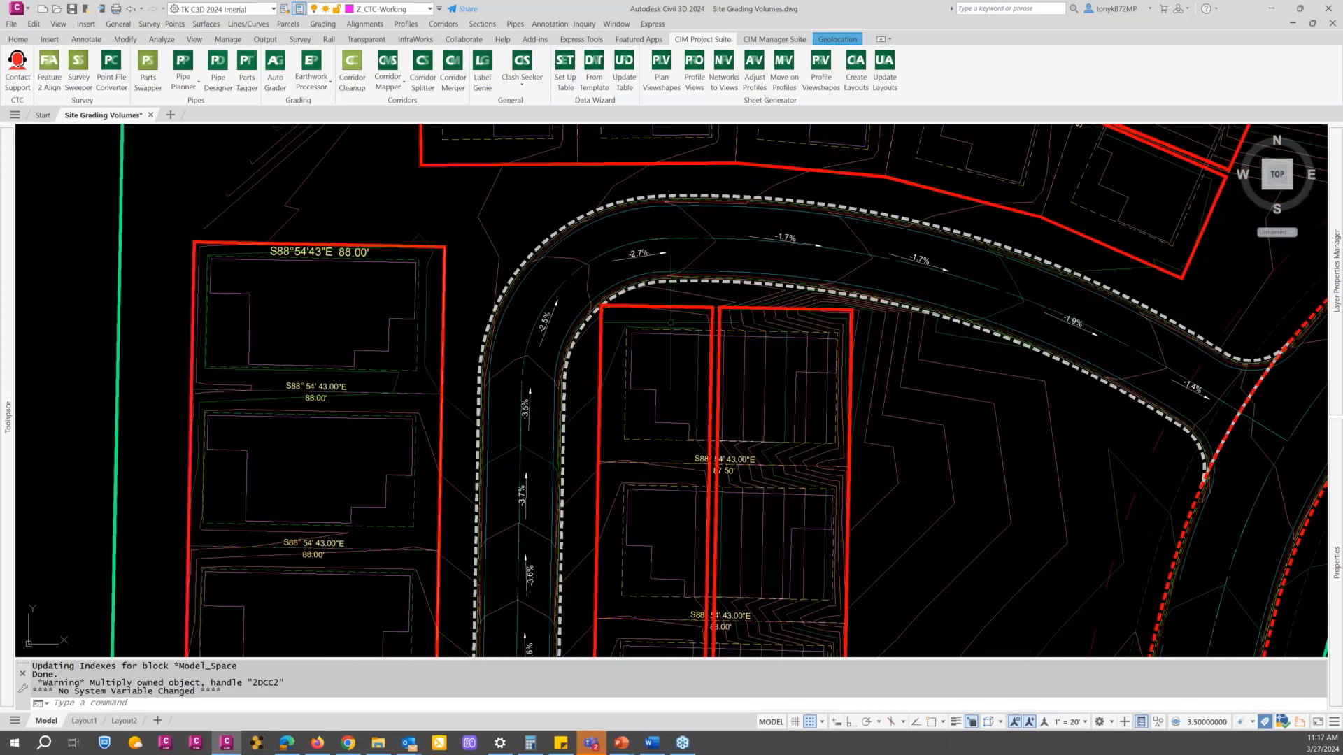
Step: Add the Proposed Lots - SUBGRADE surface to the surface profiles sampled along the Surface Check alignment
scroll(671, 316, down, 2)
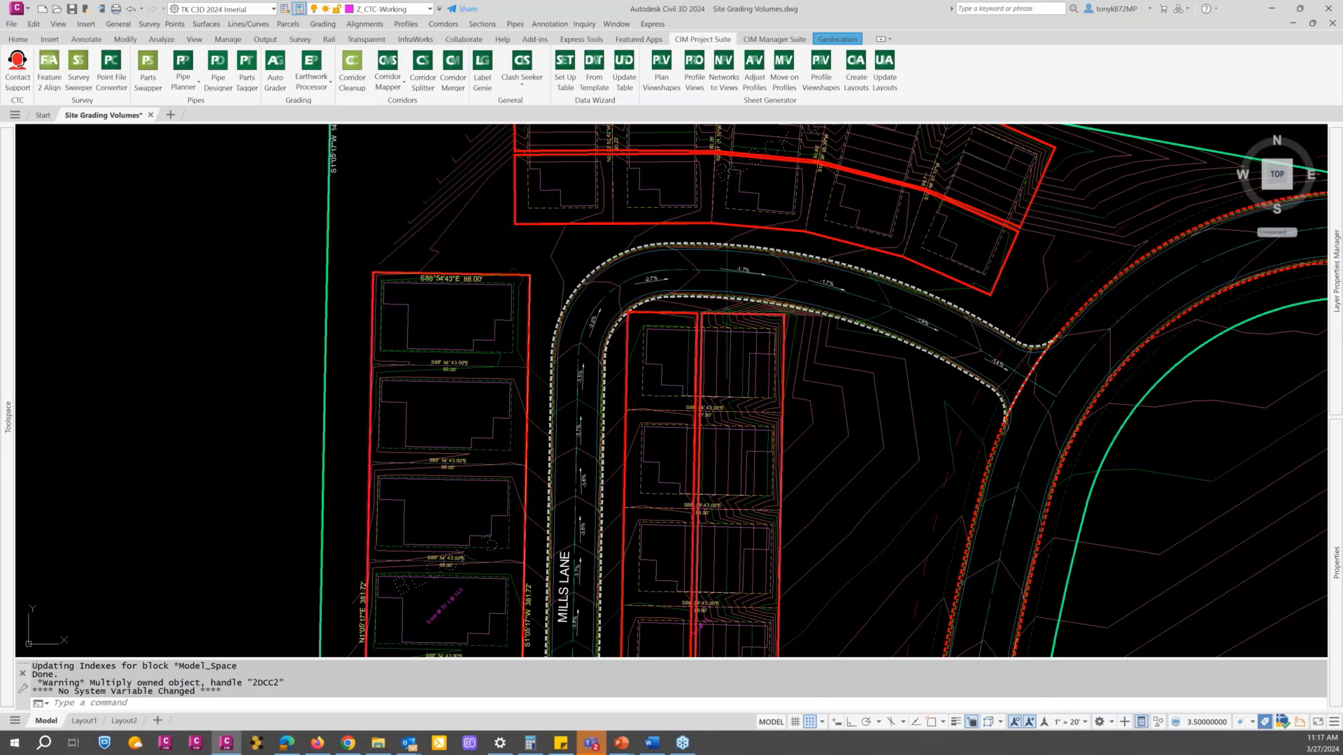
scroll(780, 307, up, 3)
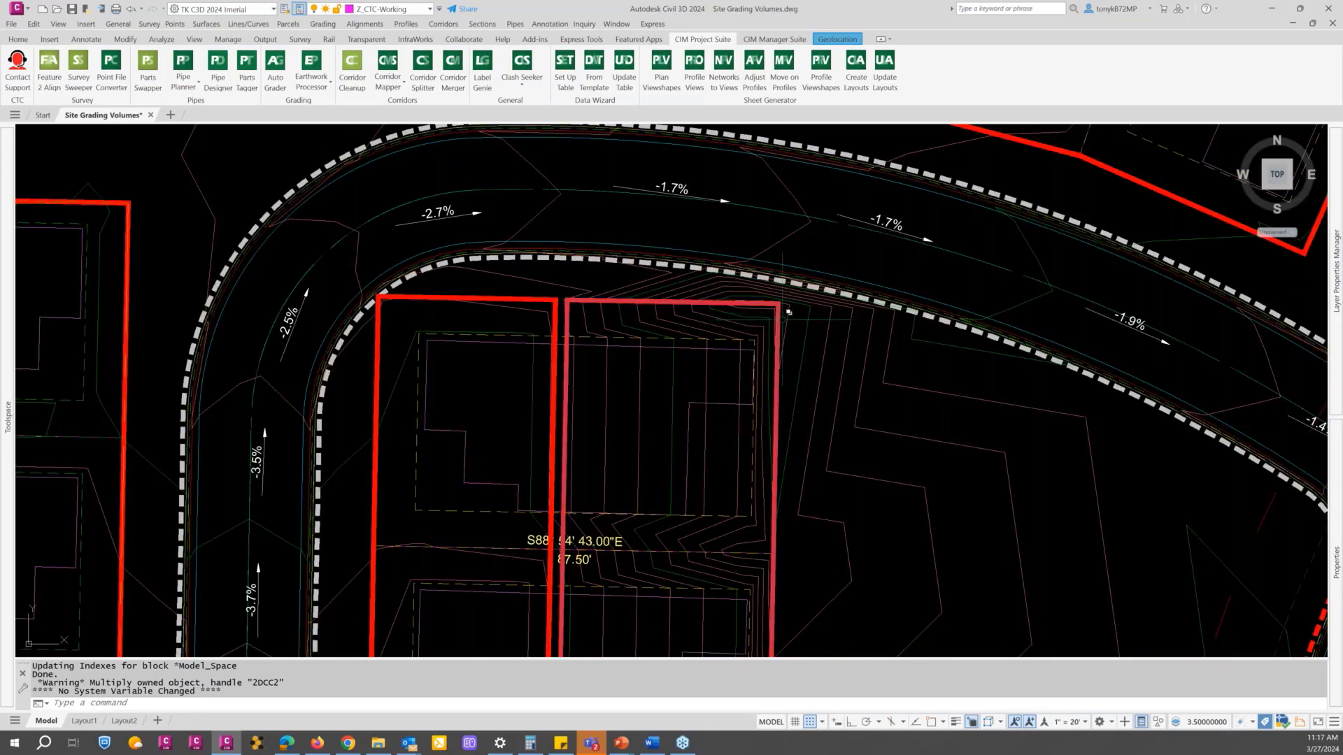
scroll(780, 308, down, 1)
scroll(783, 325, down, 5)
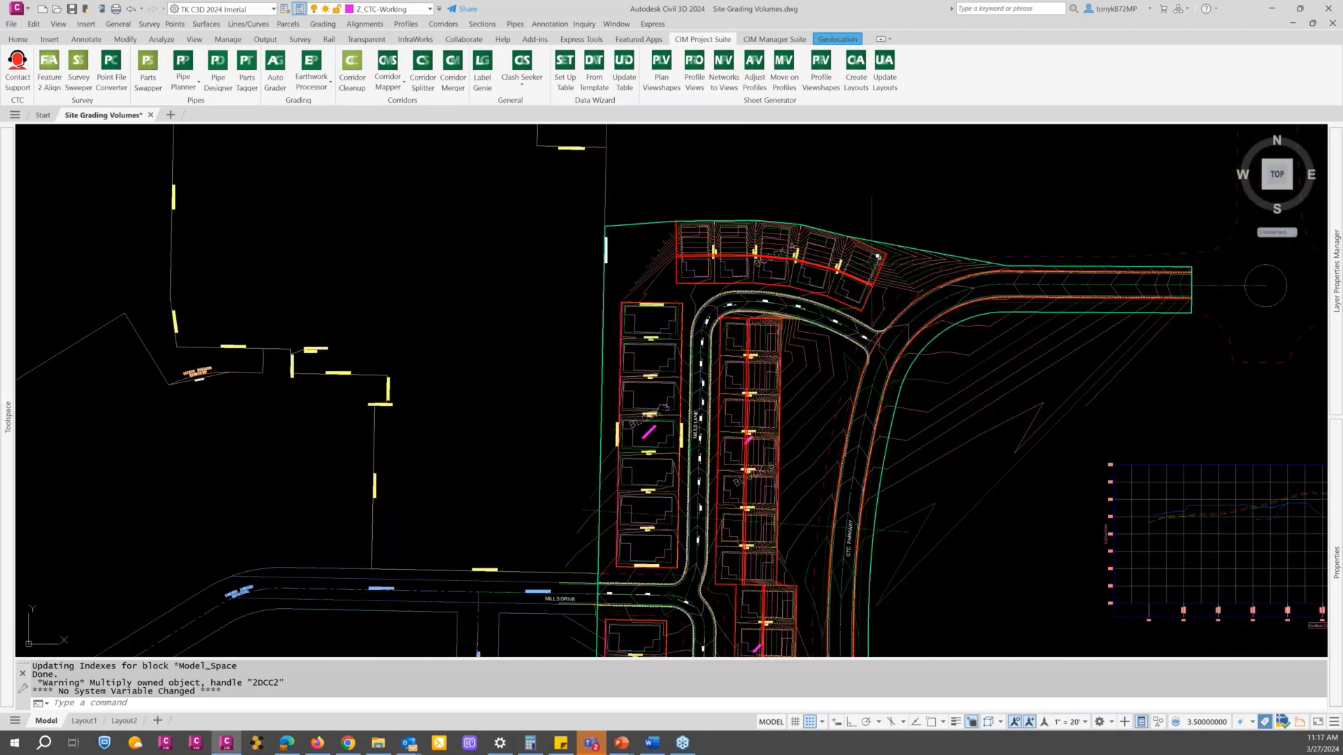
scroll(774, 364, down, 2)
scroll(764, 433, down, 2)
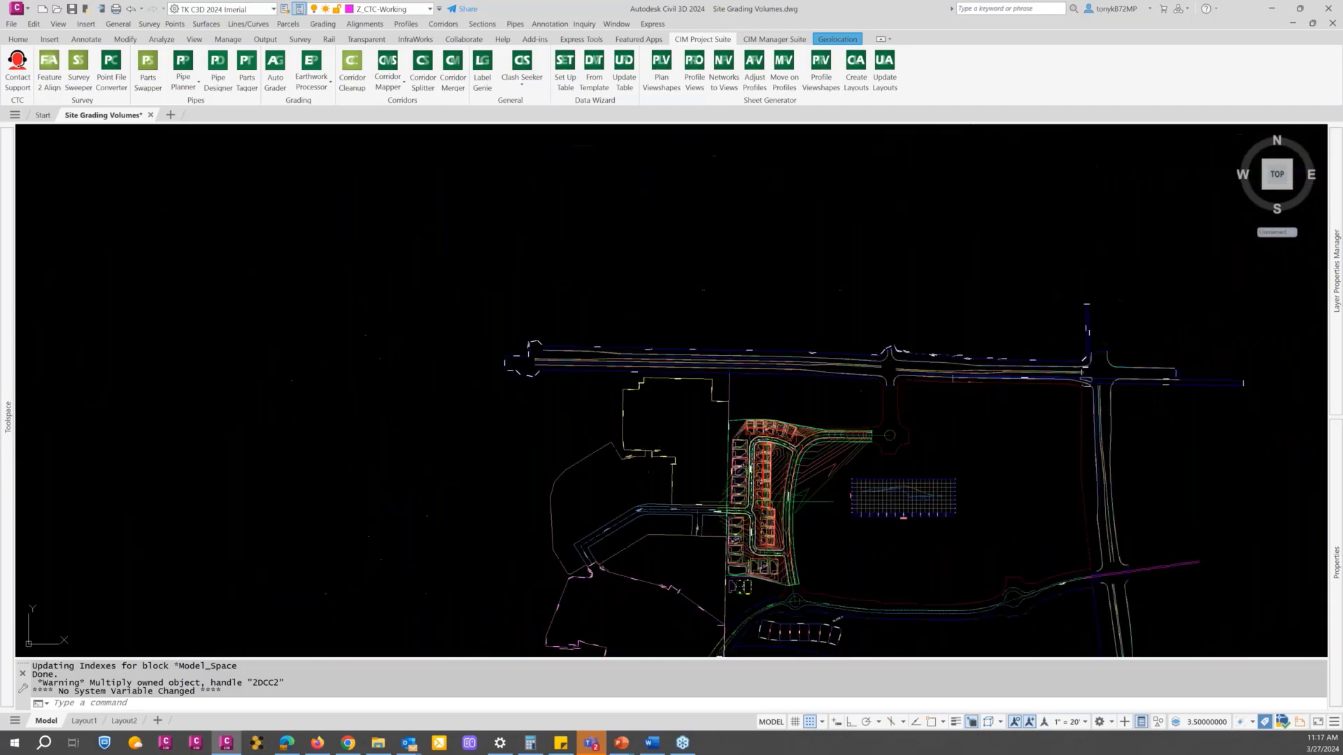
scroll(761, 470, down, 3)
scroll(735, 489, up, 6)
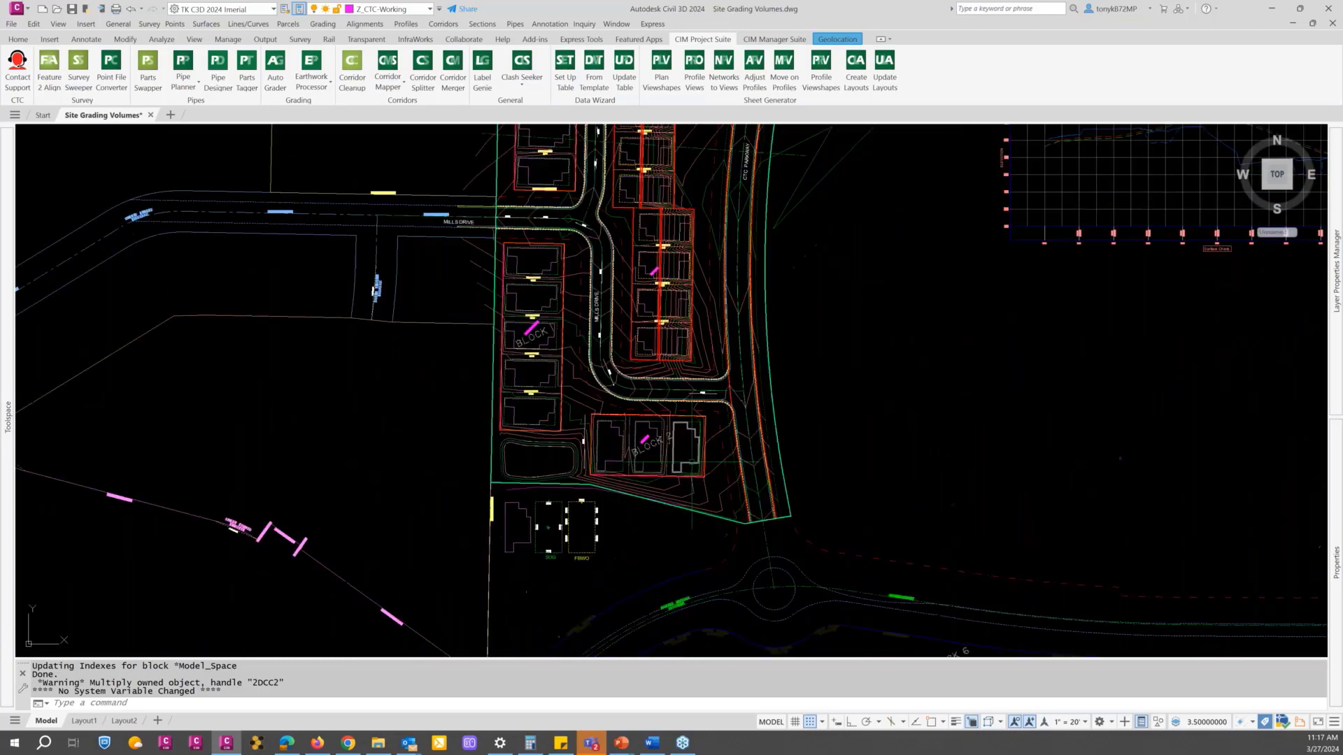
scroll(798, 353, down, 5)
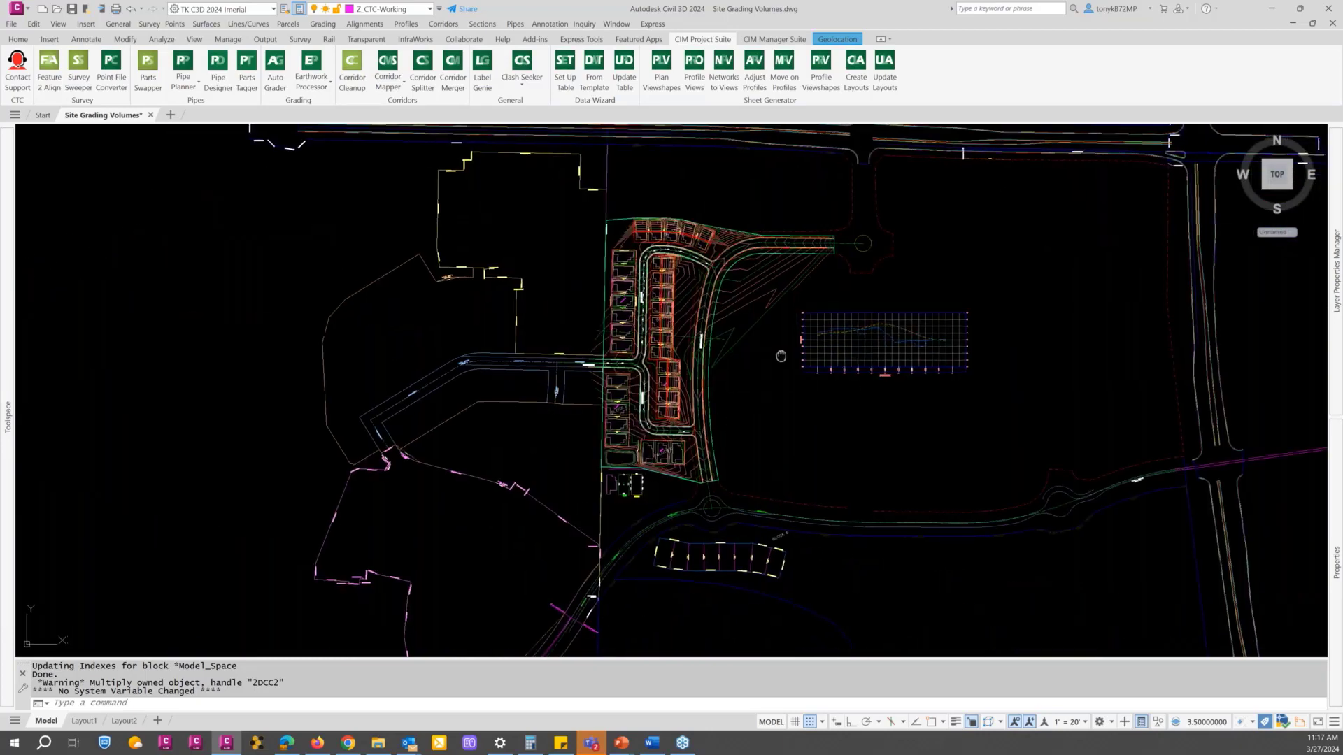
scroll(651, 402, up, 1)
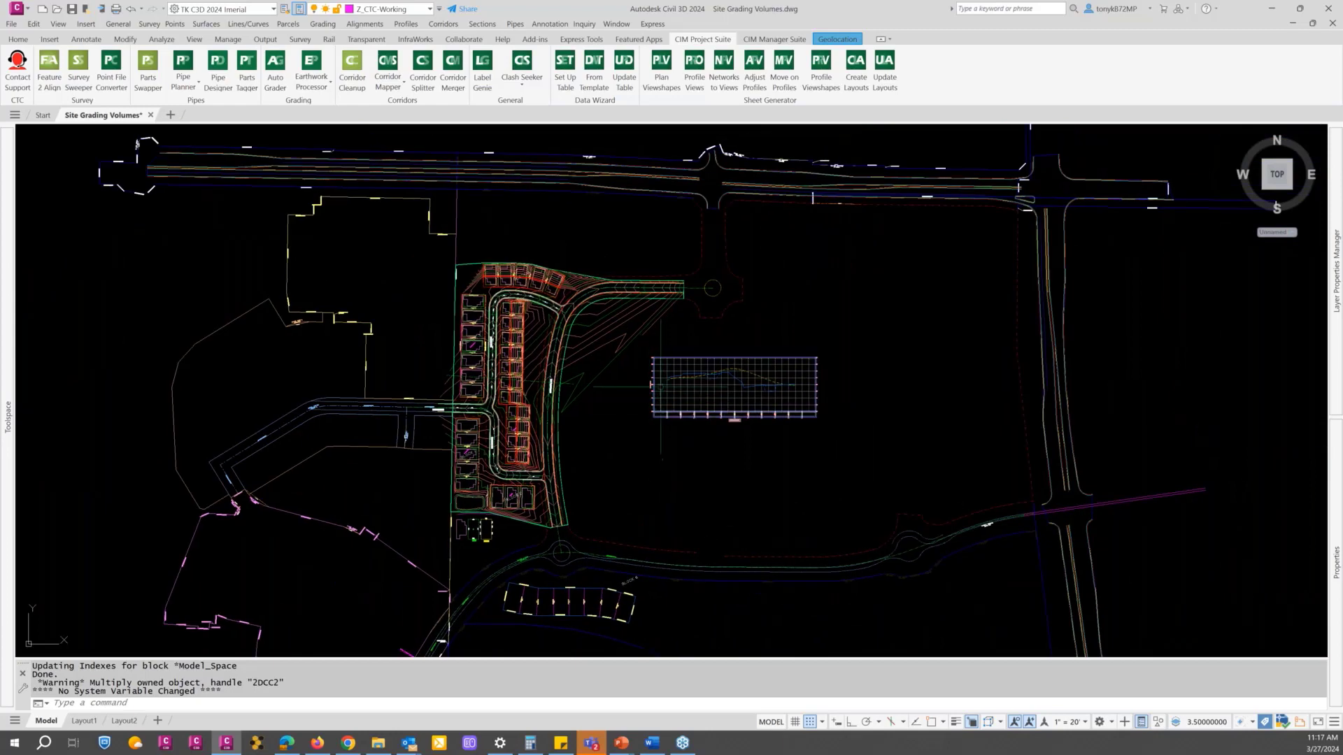
scroll(660, 389, up, 3)
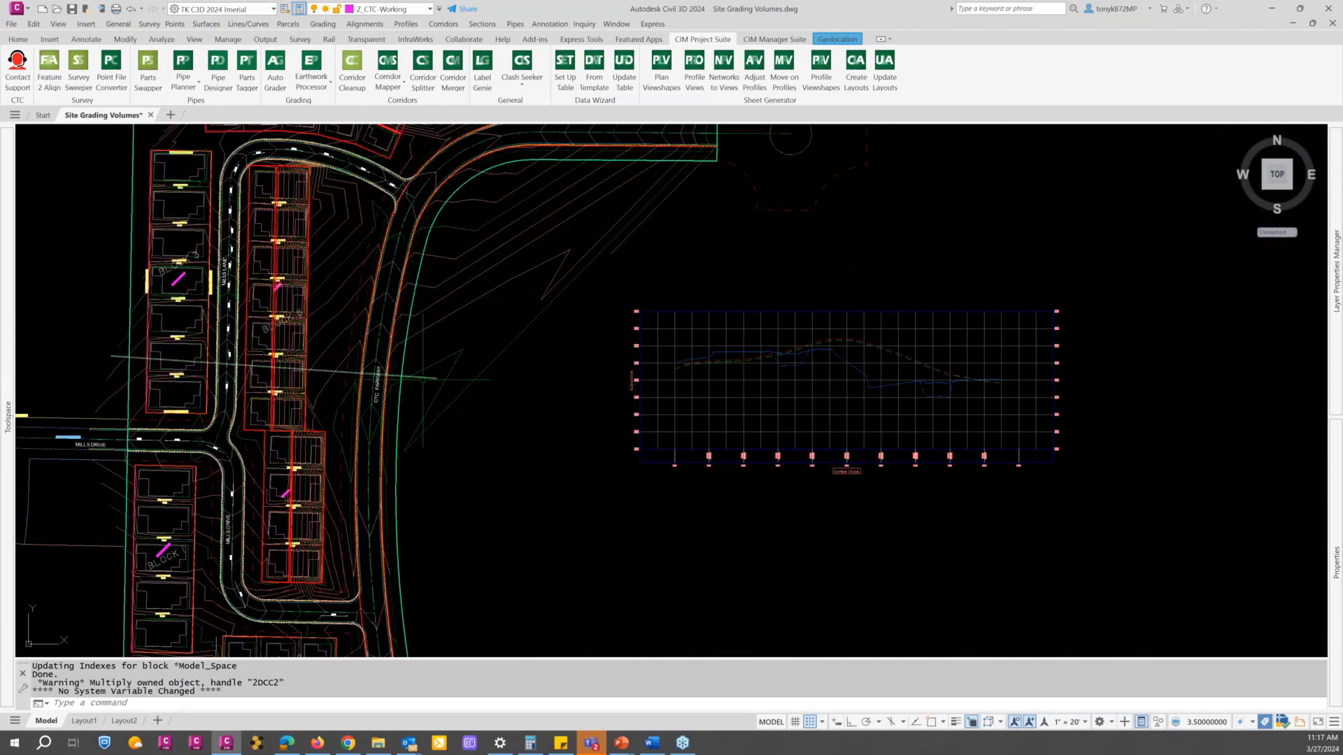
click(427, 378)
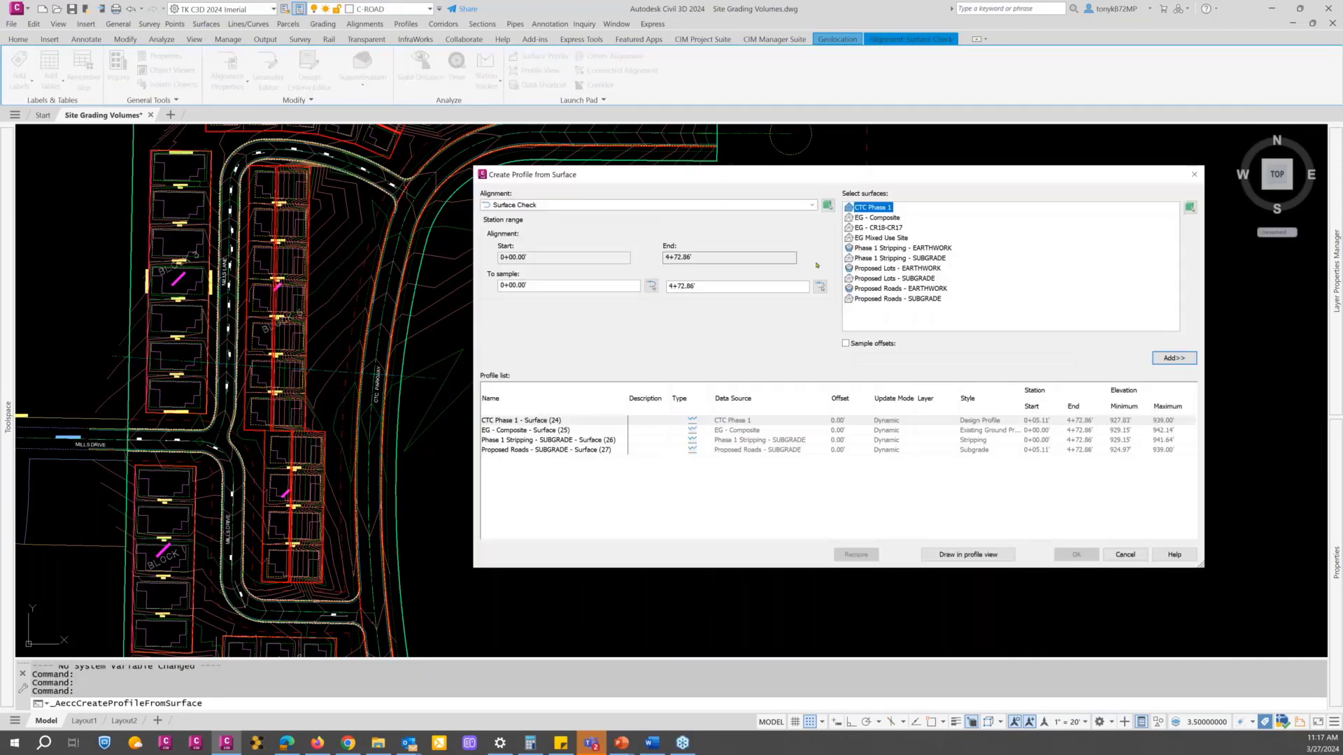
click(925, 280)
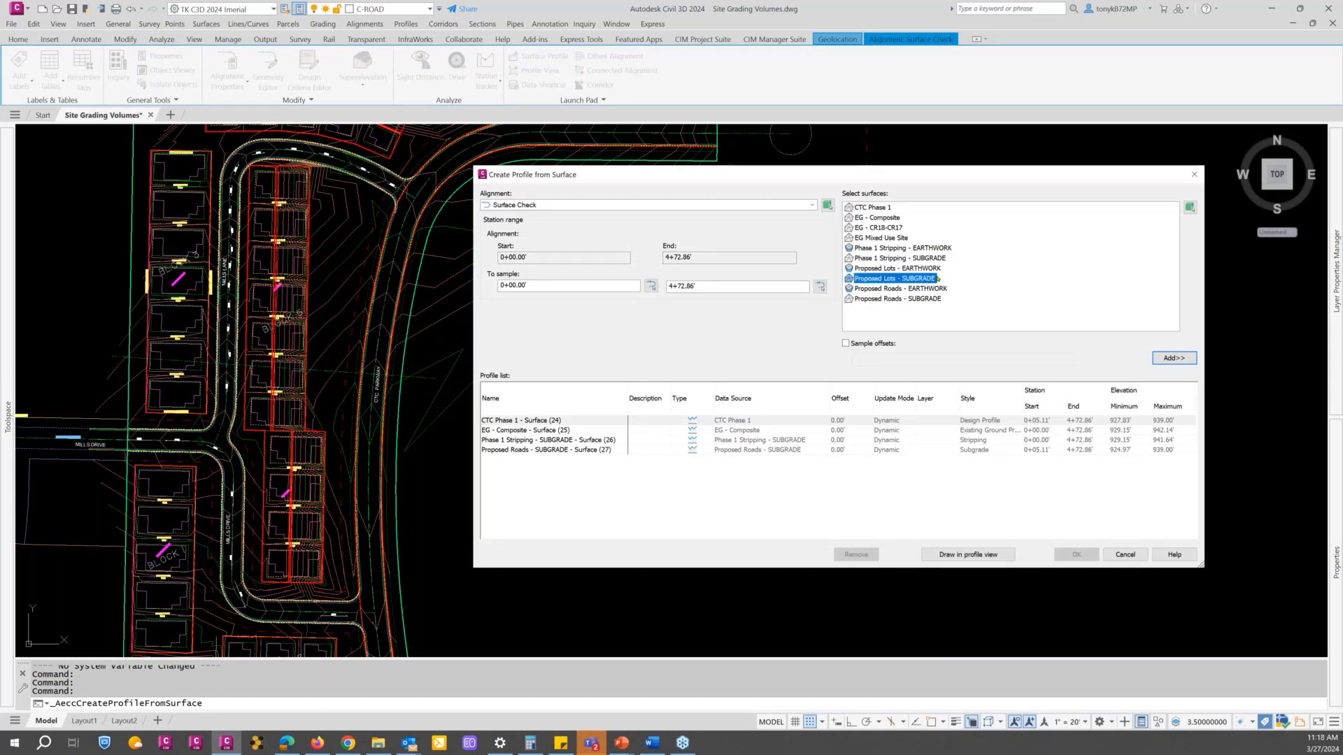
click(1163, 358)
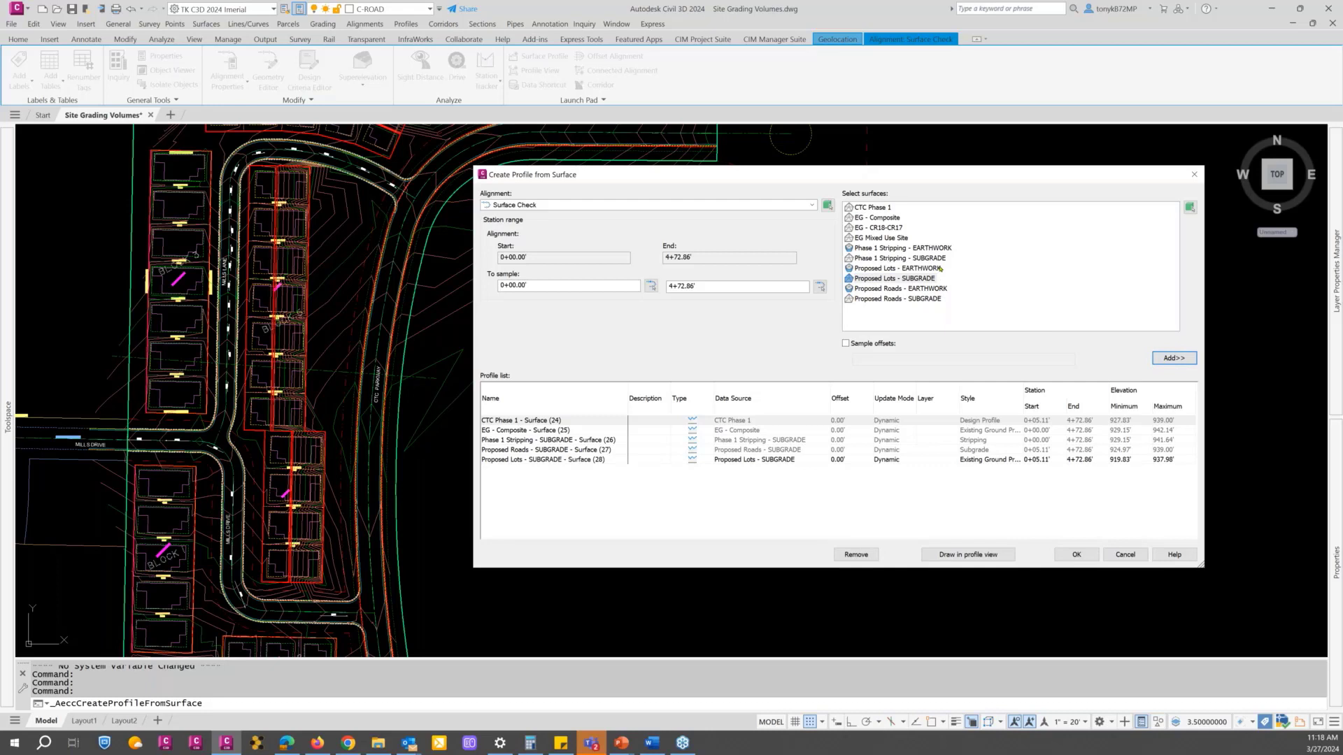
Step: Assign the Standard profile style to the Proposed Lots - SUBGRADE profile and create it in the existing profile view
click(1003, 461)
click(1002, 461)
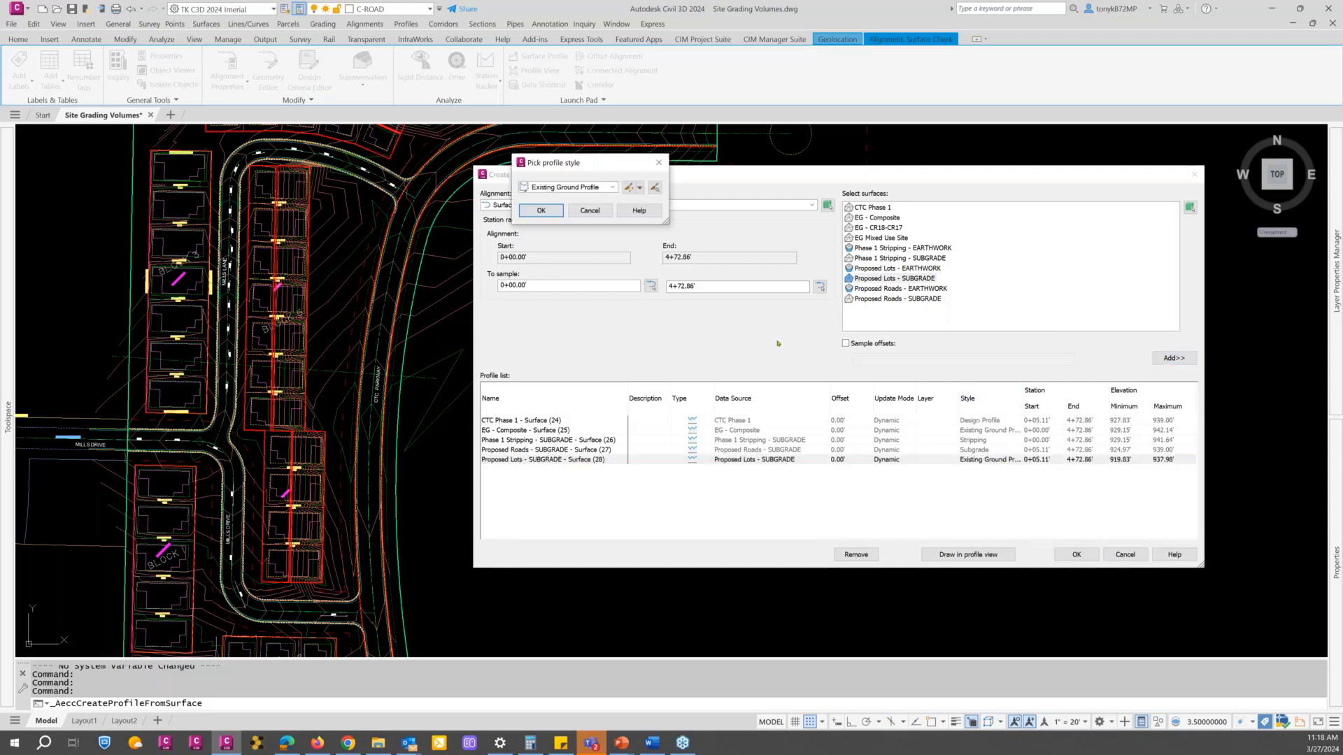
click(614, 187)
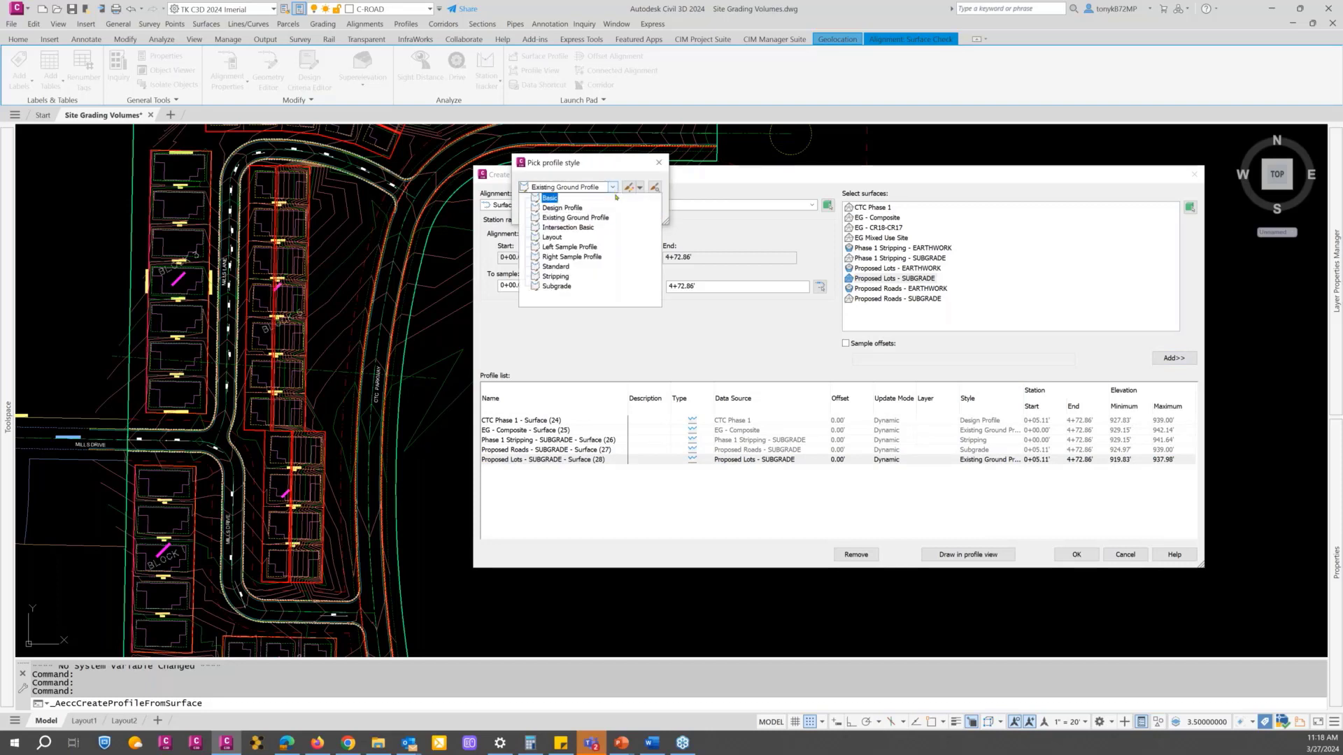
click(556, 266)
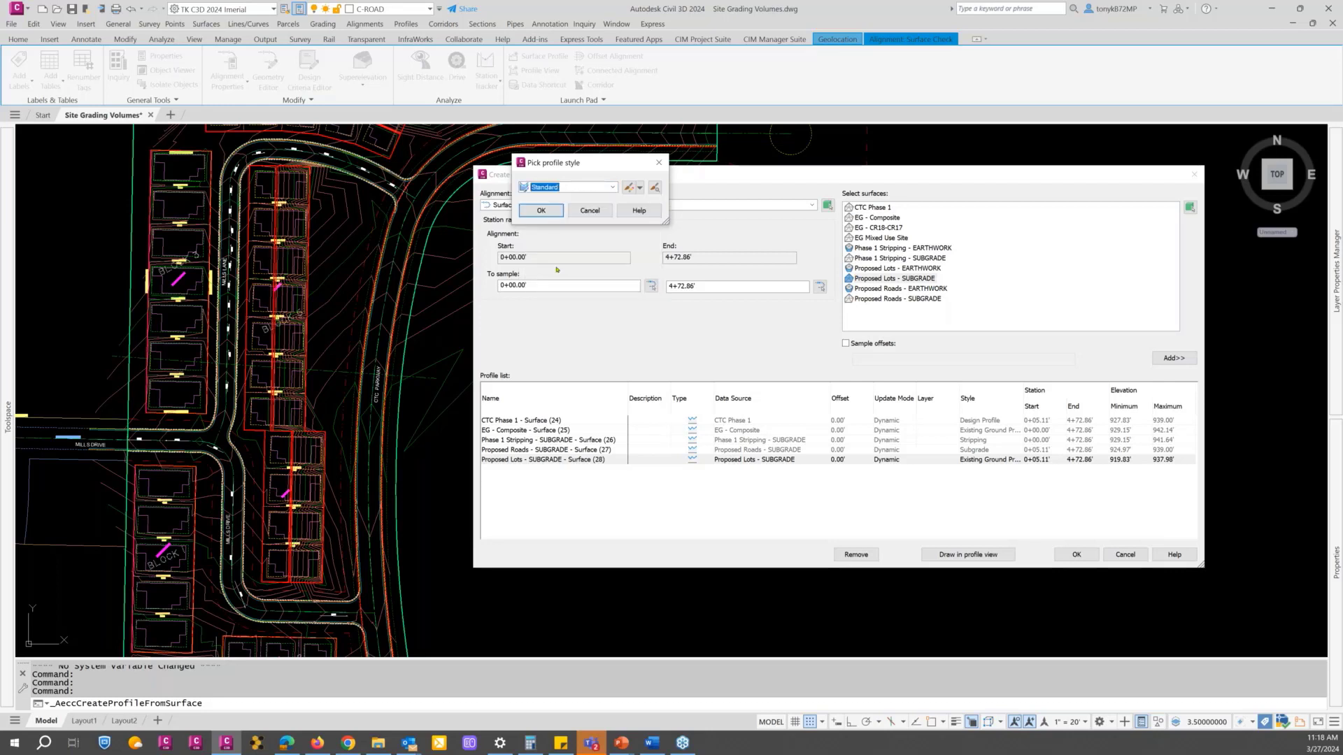
click(555, 217)
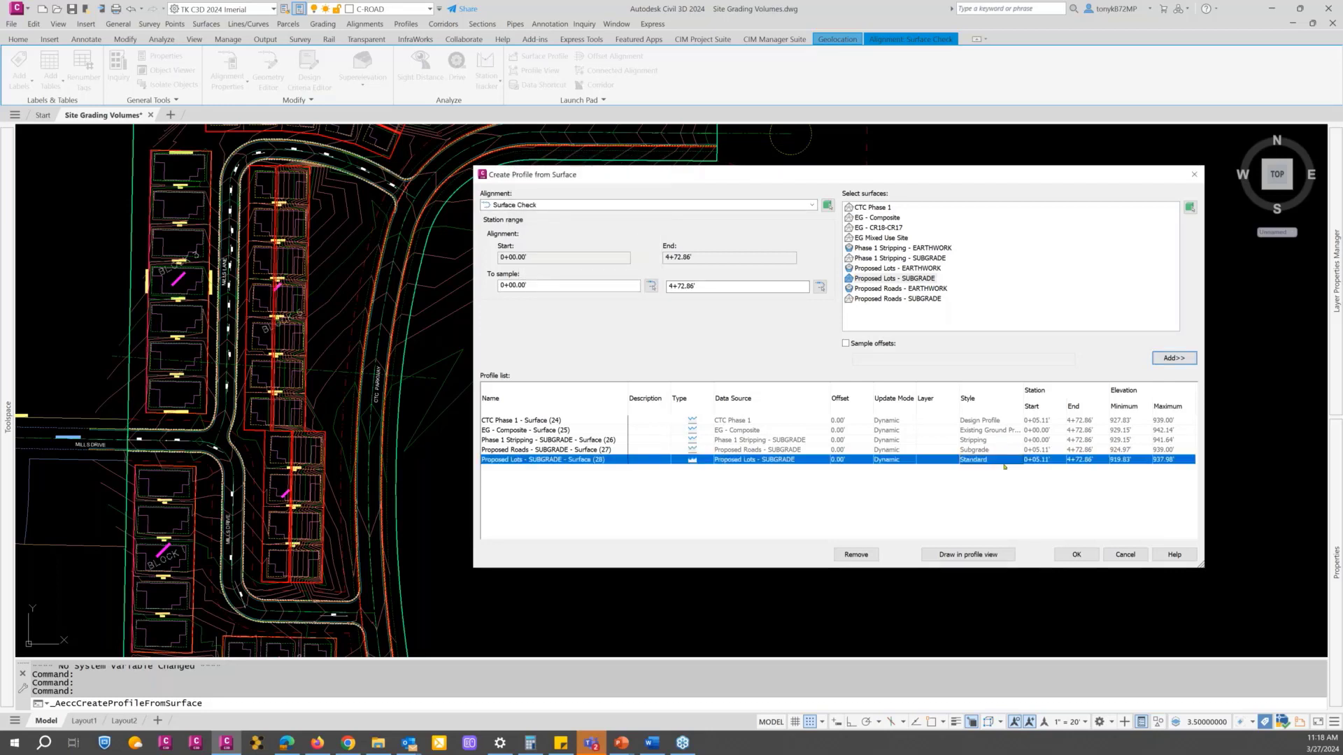
click(1077, 554)
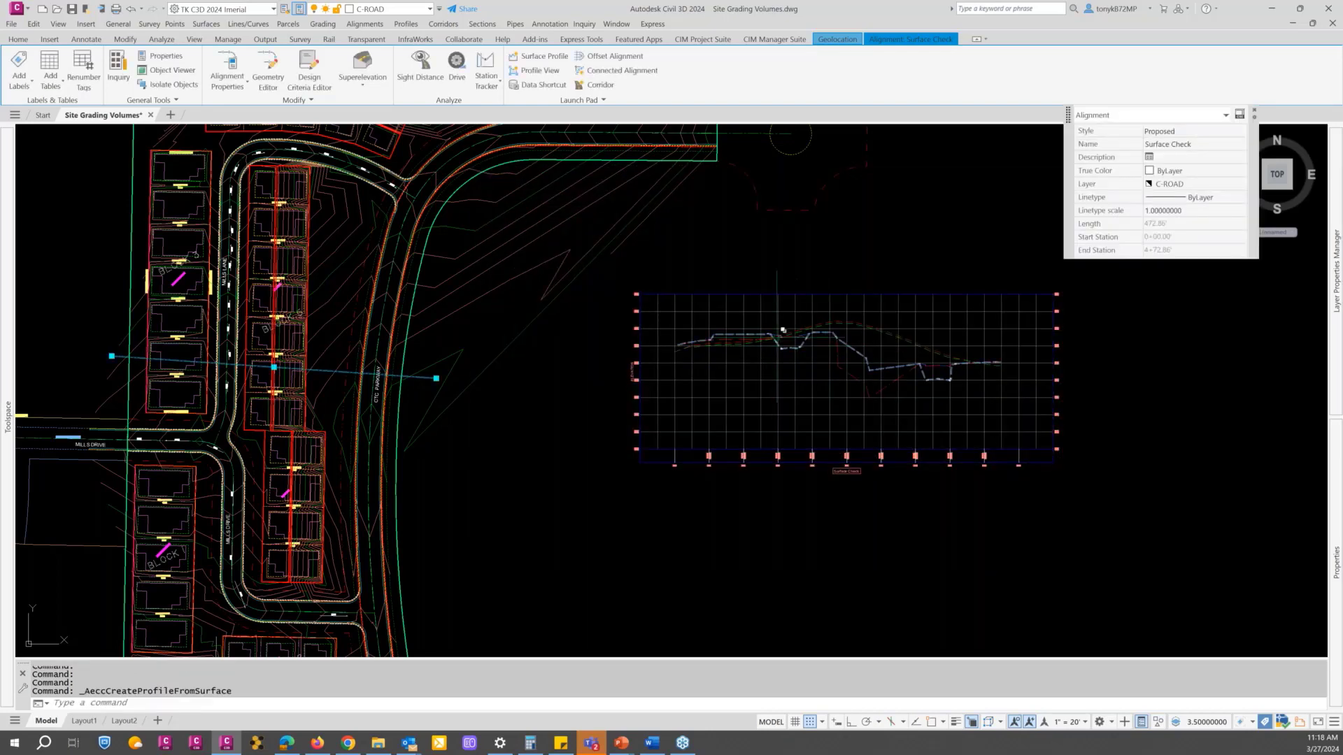
Step: Examine the Surface Check profile view, comparing the lot subgrade with the design, existing ground, stripping and road subgrade profiles, and clear the alignment selection
scroll(782, 330, up, 8)
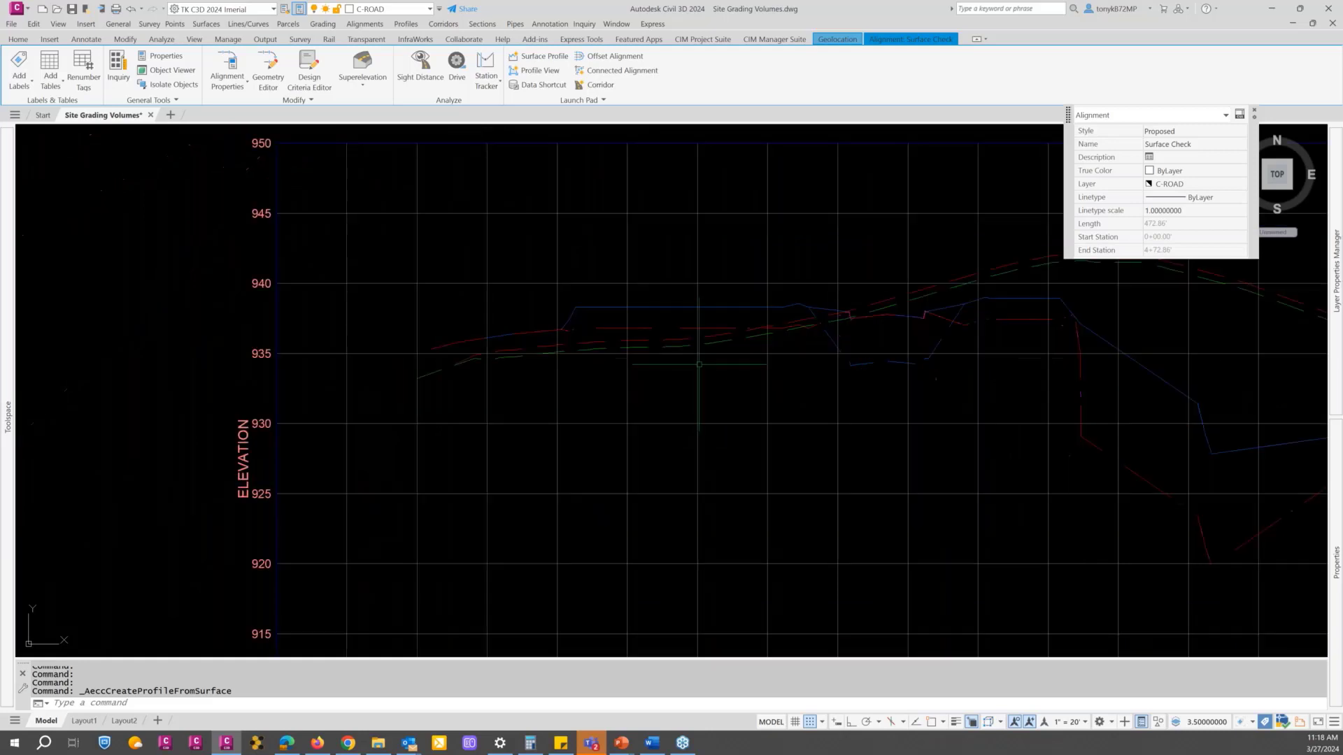
scroll(699, 365, down, 8)
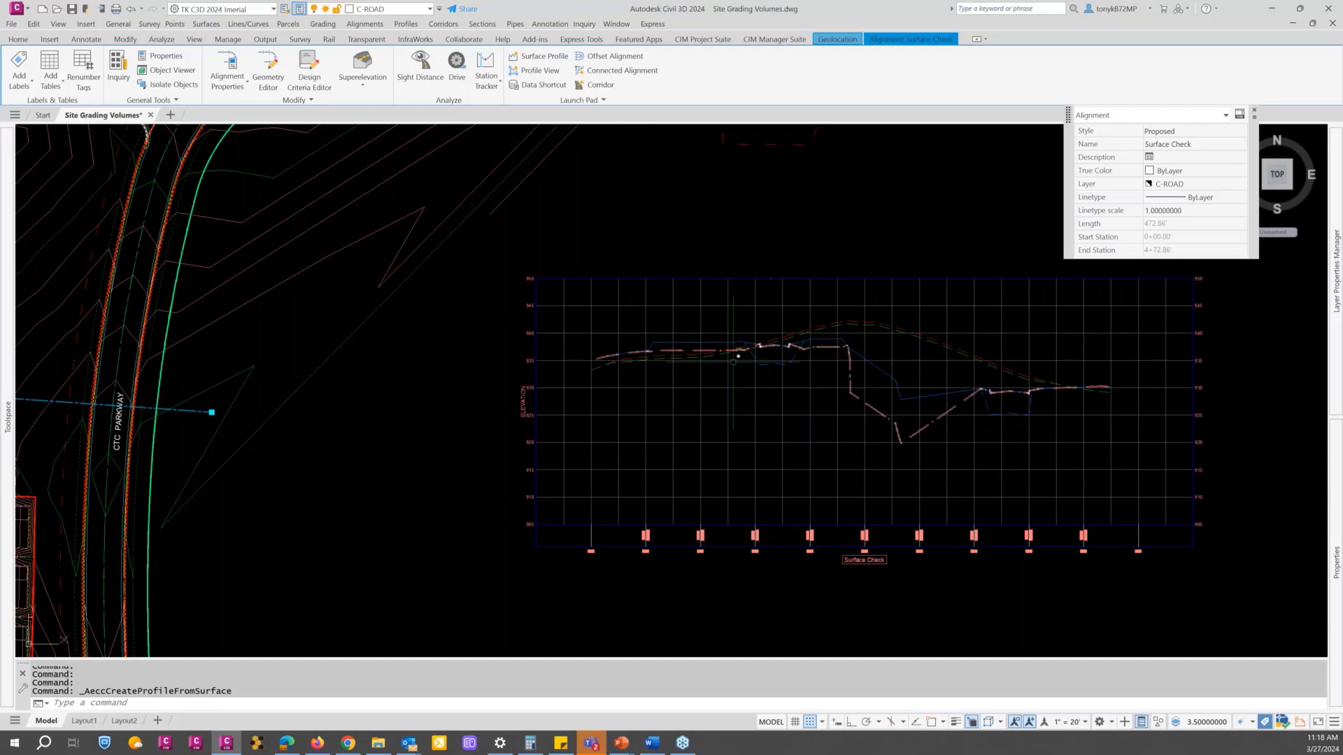
scroll(738, 356, up, 4)
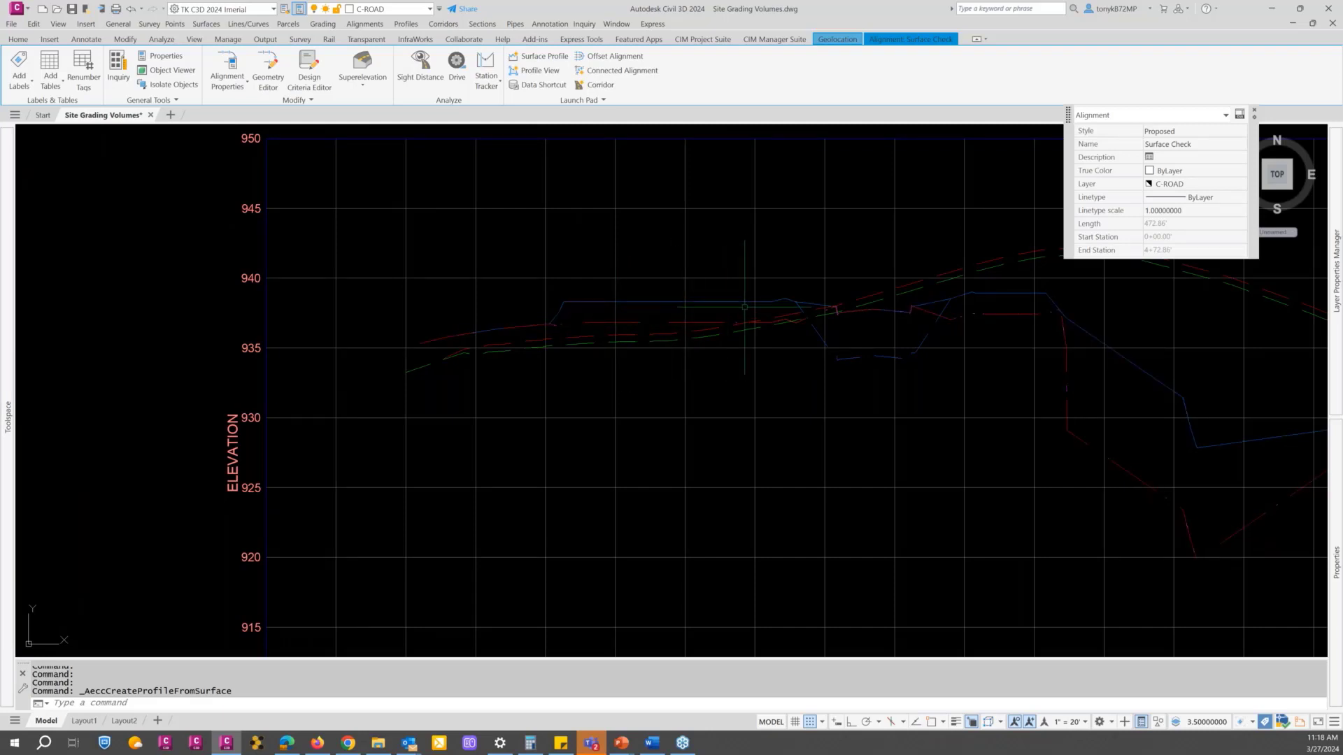
scroll(726, 312, down, 2)
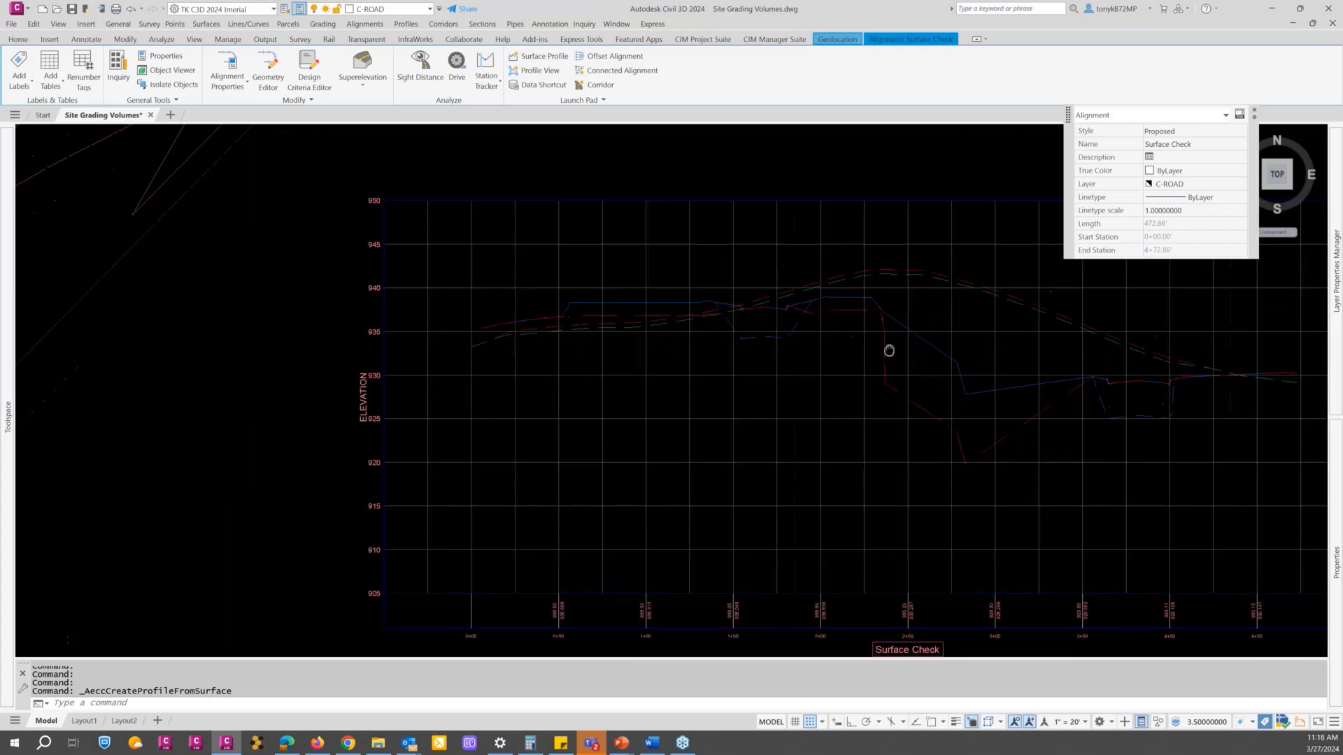
scroll(887, 392, up, 2)
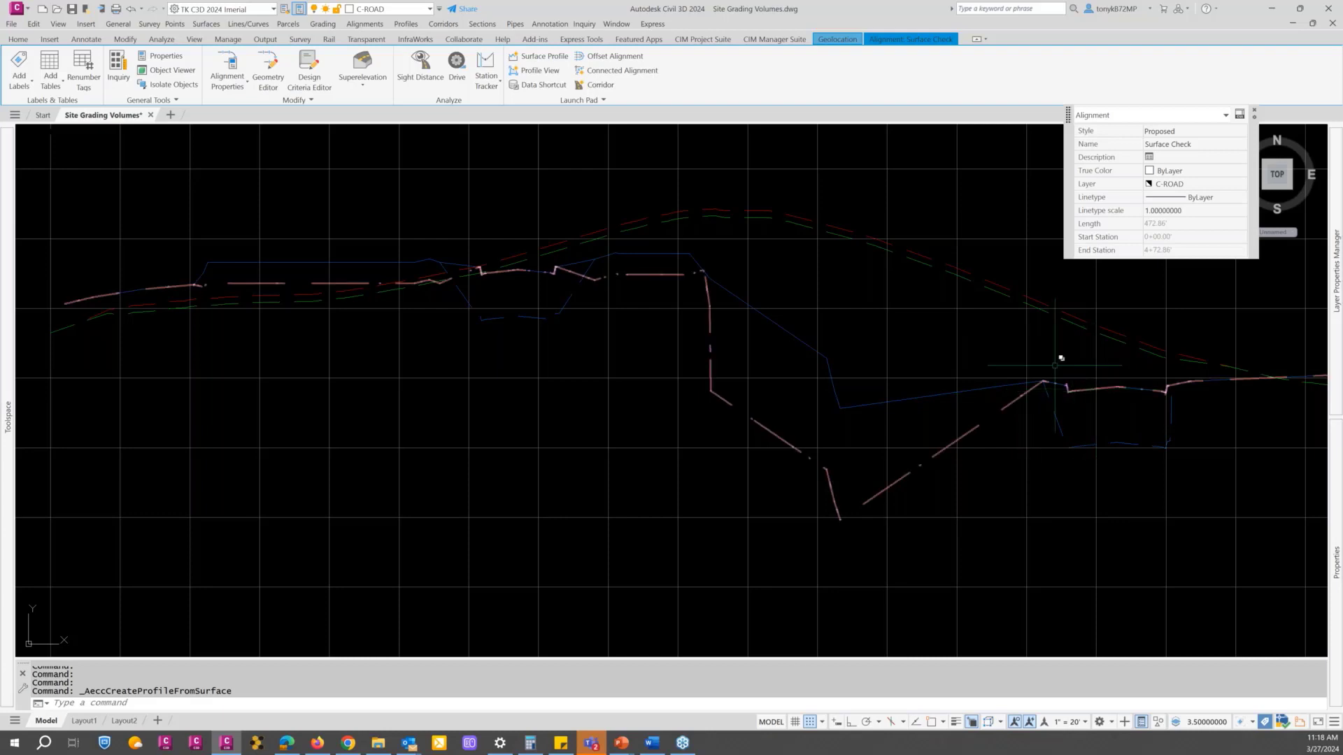
scroll(1062, 356, up, 10)
scroll(759, 405, down, 12)
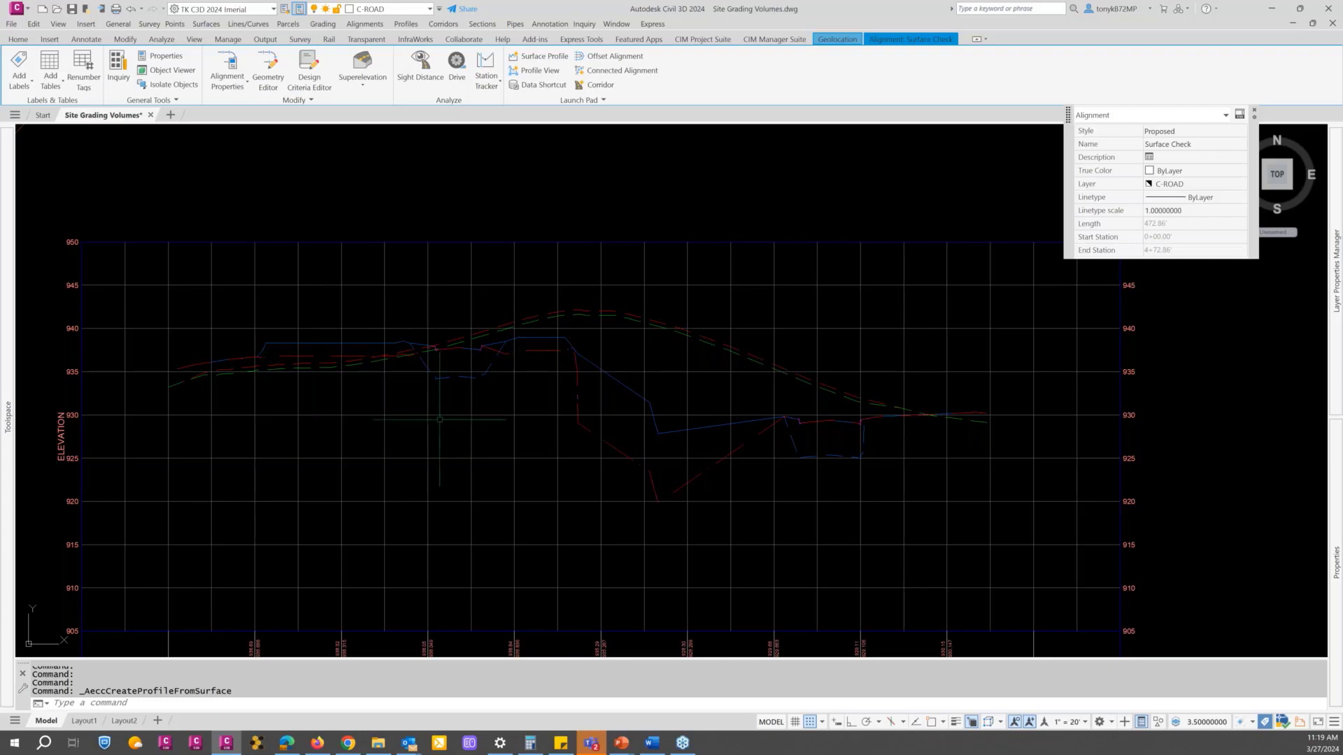
scroll(451, 420, down, 8)
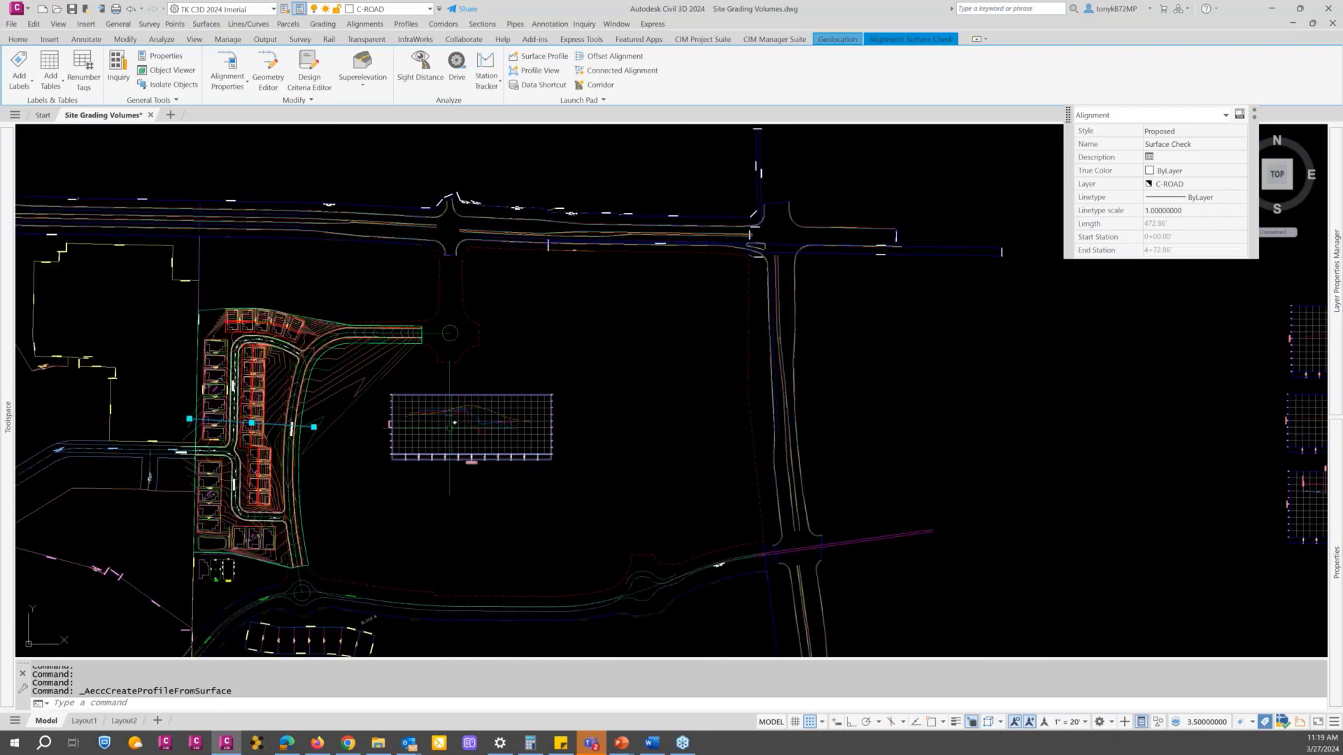
middle_drag(448, 430, 658, 390)
scroll(658, 390, up, 2)
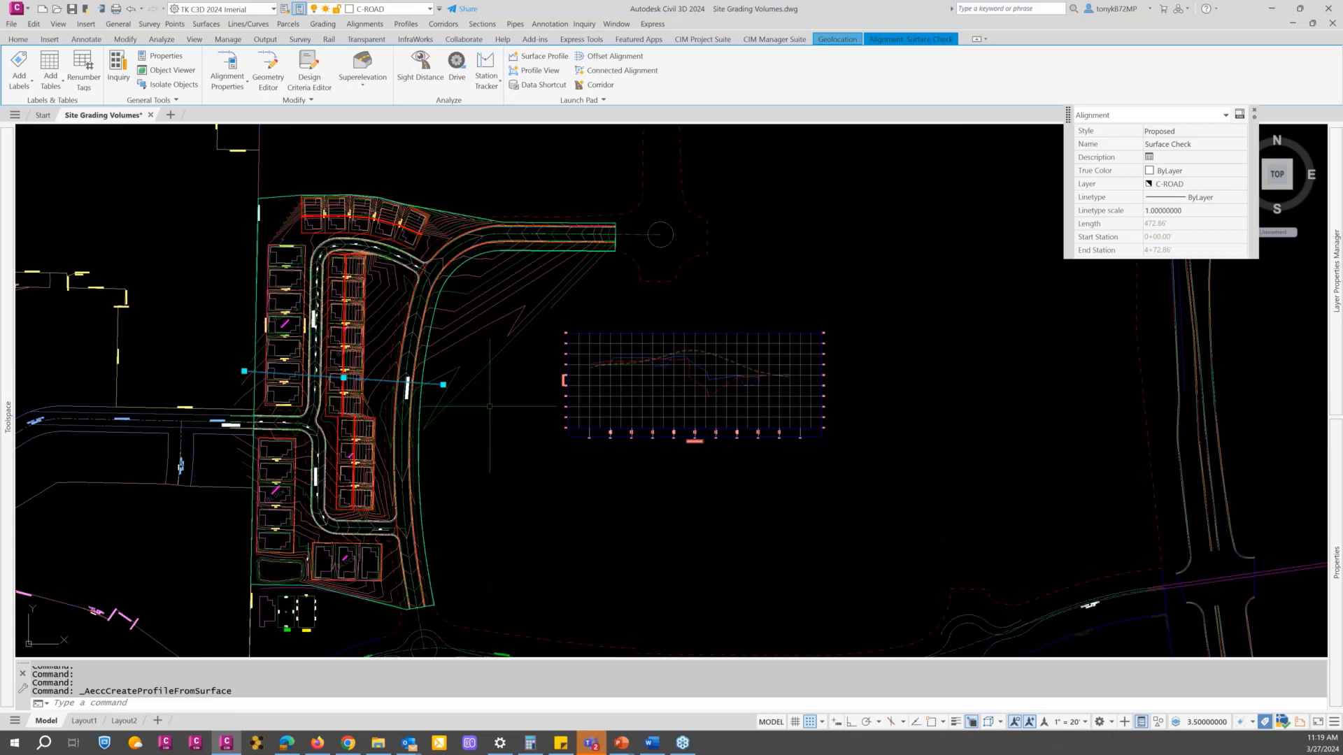
key(Escape)
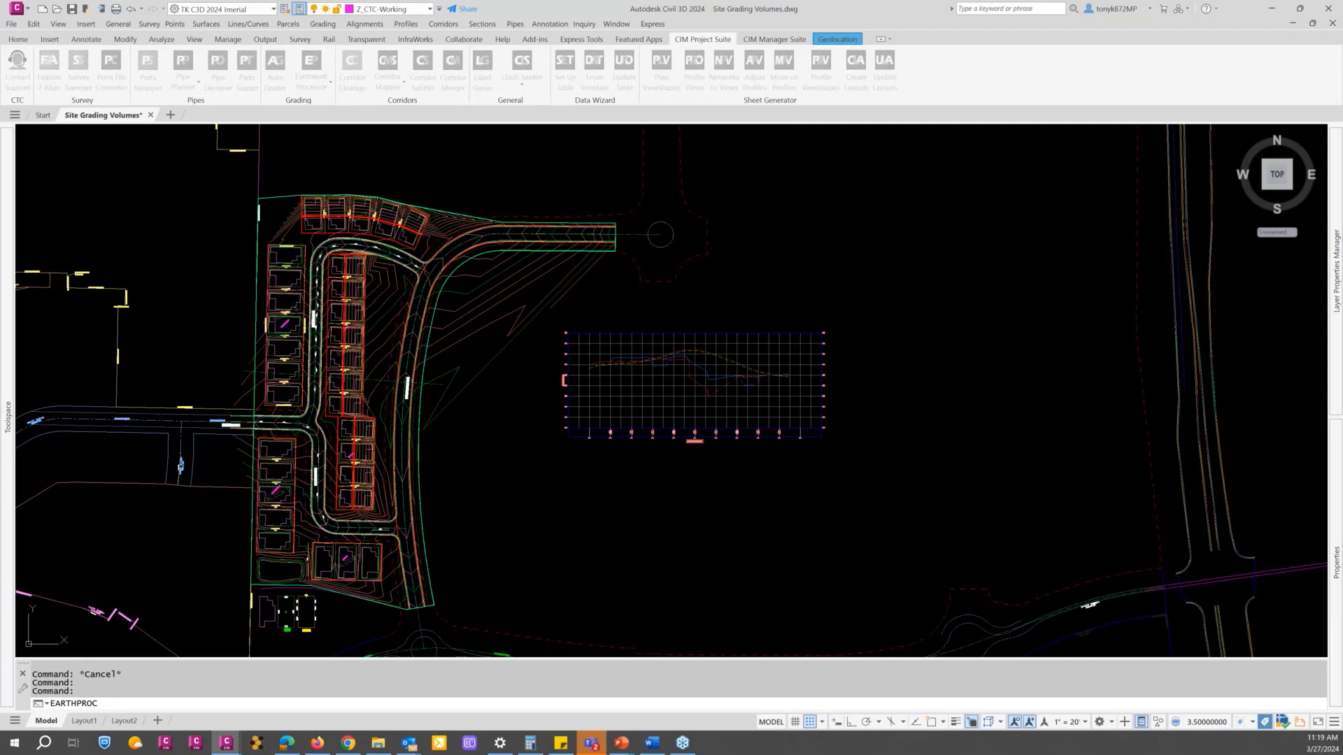
Step: Insert an Earthwork Processor volume table for the Proposed Roads, Phase 1 Stripping and Proposed Lots sets northeast of the Surface Check profile view
drag(1245, 139, 626, 85)
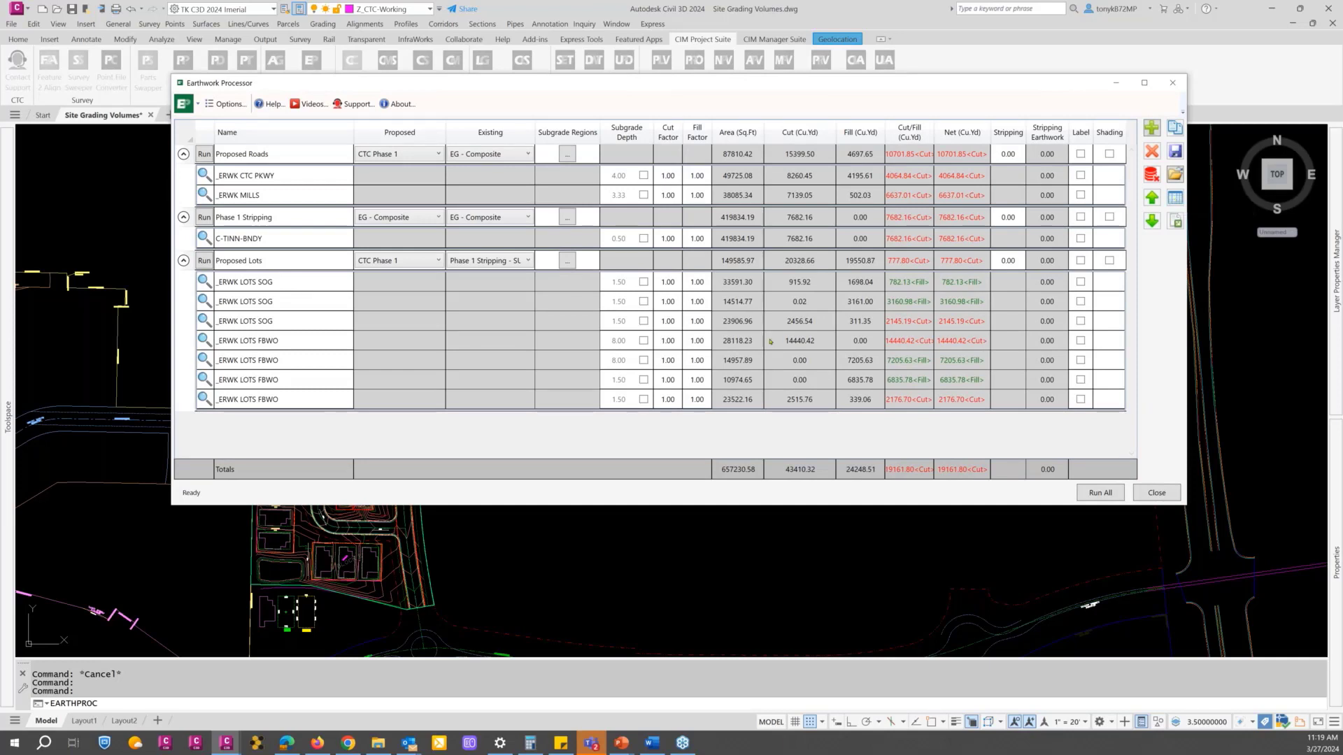
click(255, 154)
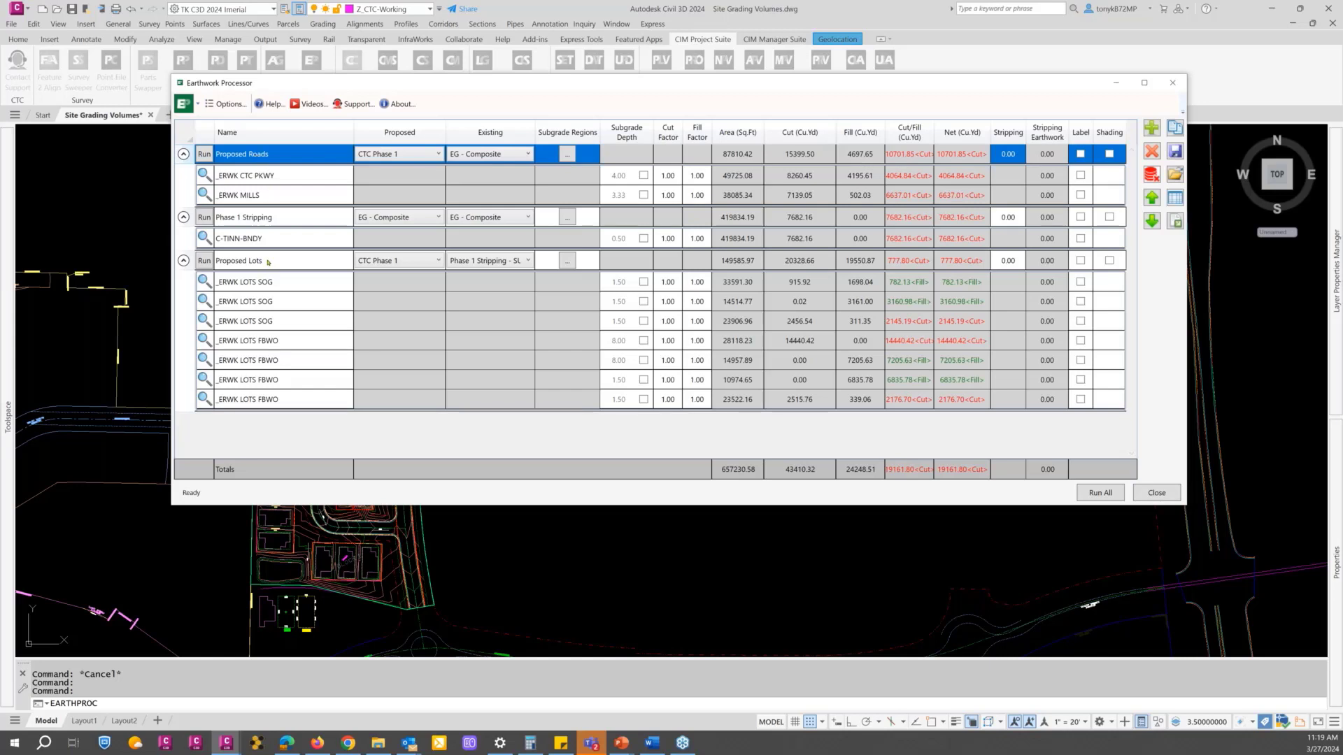
shift+click(268, 262)
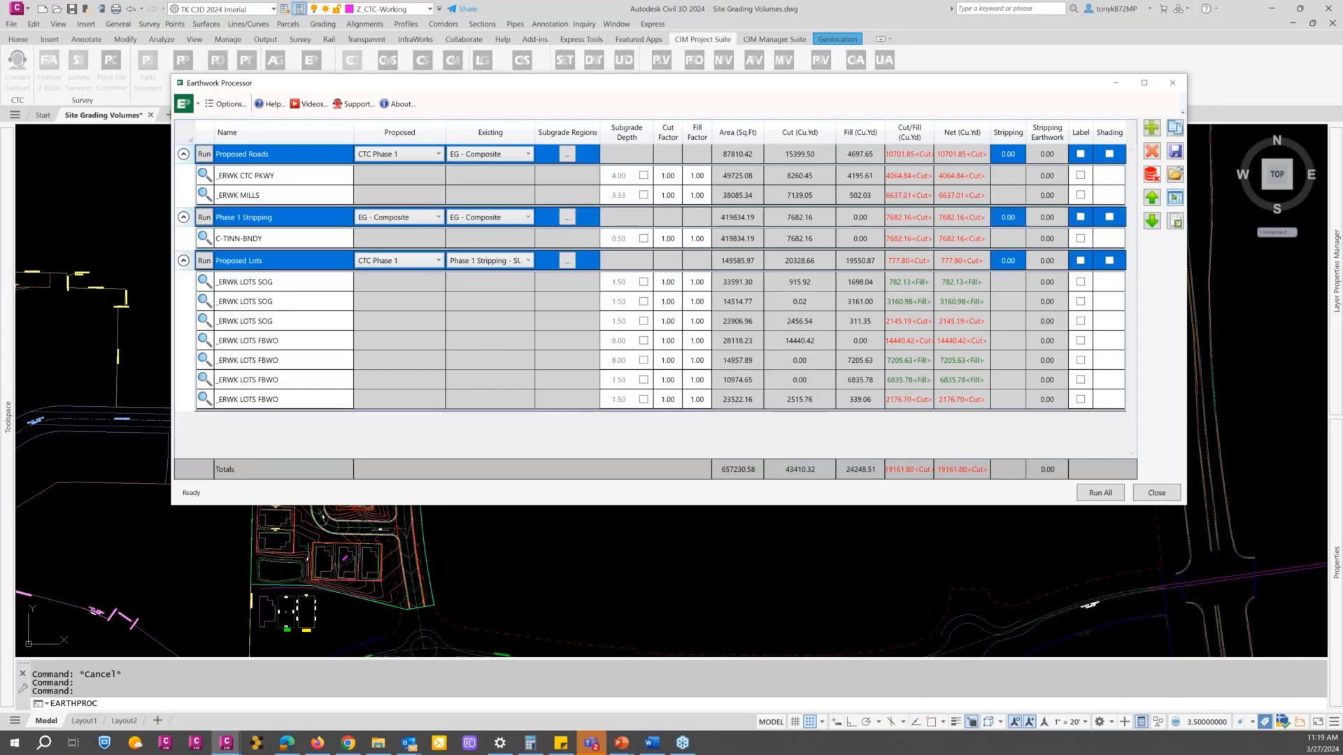
click(1175, 198)
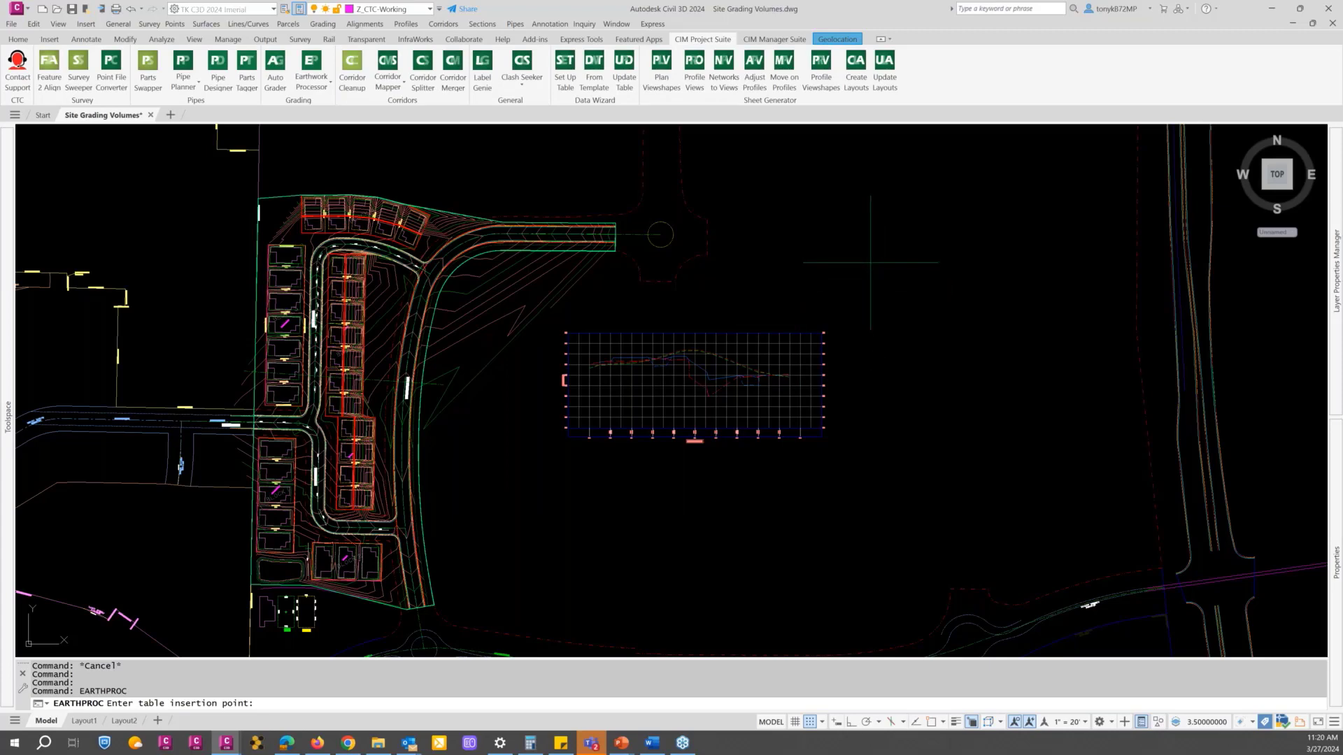
click(870, 262)
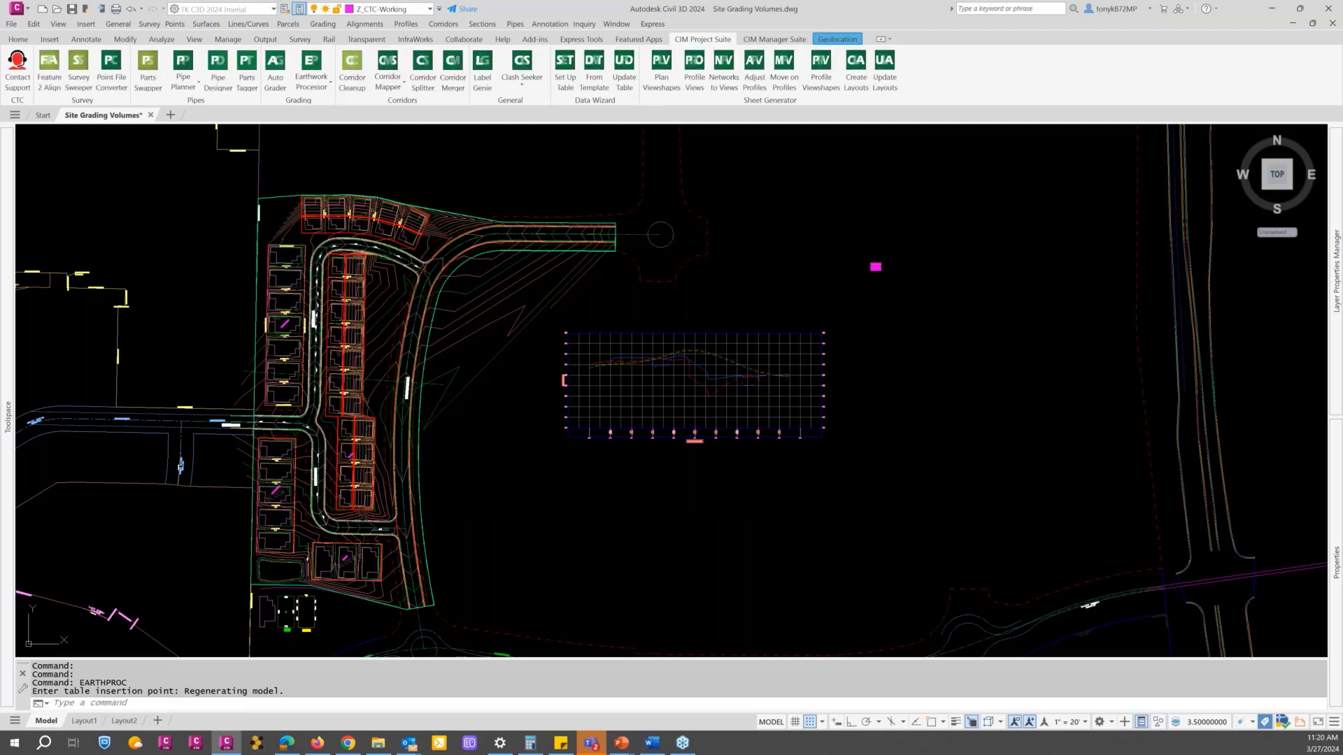
Step: Examine the inserted Earthwork table, reading the cut, fill, net and area columns for the roads, stripping and lots
scroll(878, 260, up, 8)
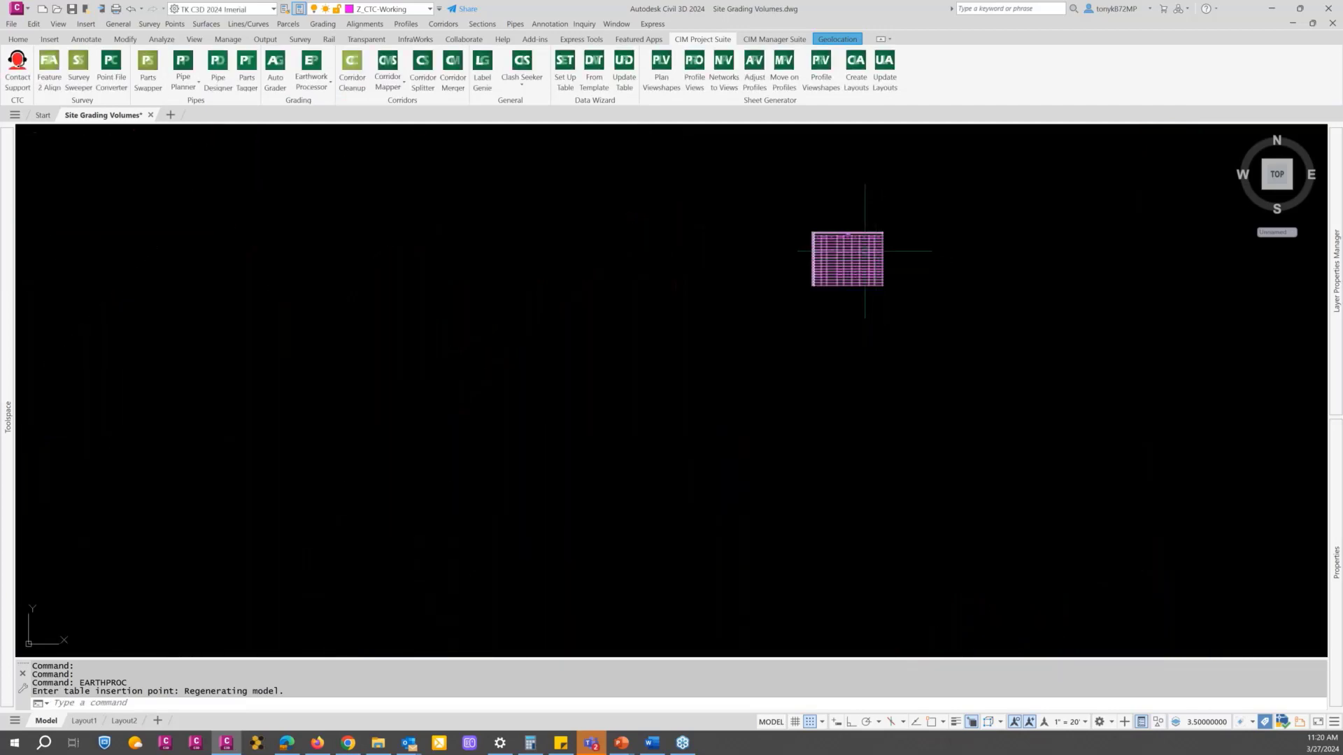
scroll(860, 240, up, 6)
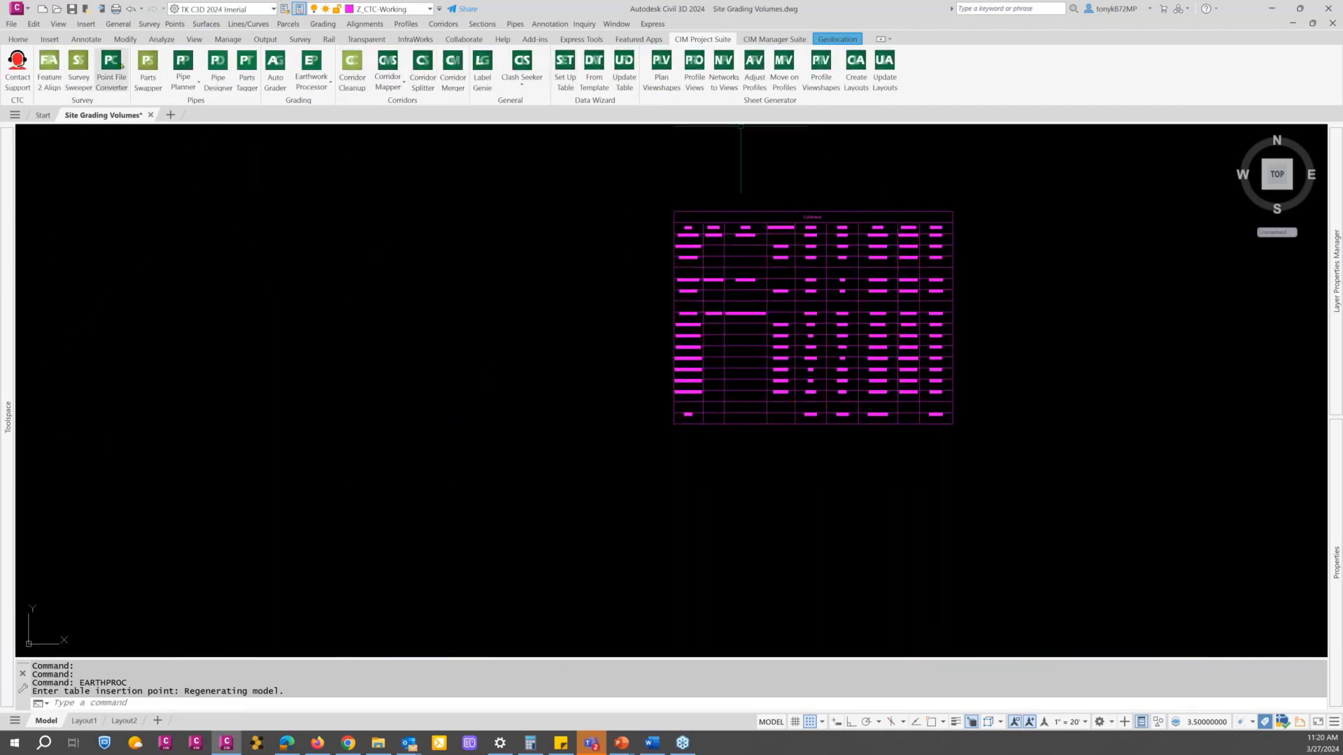
click(86, 39)
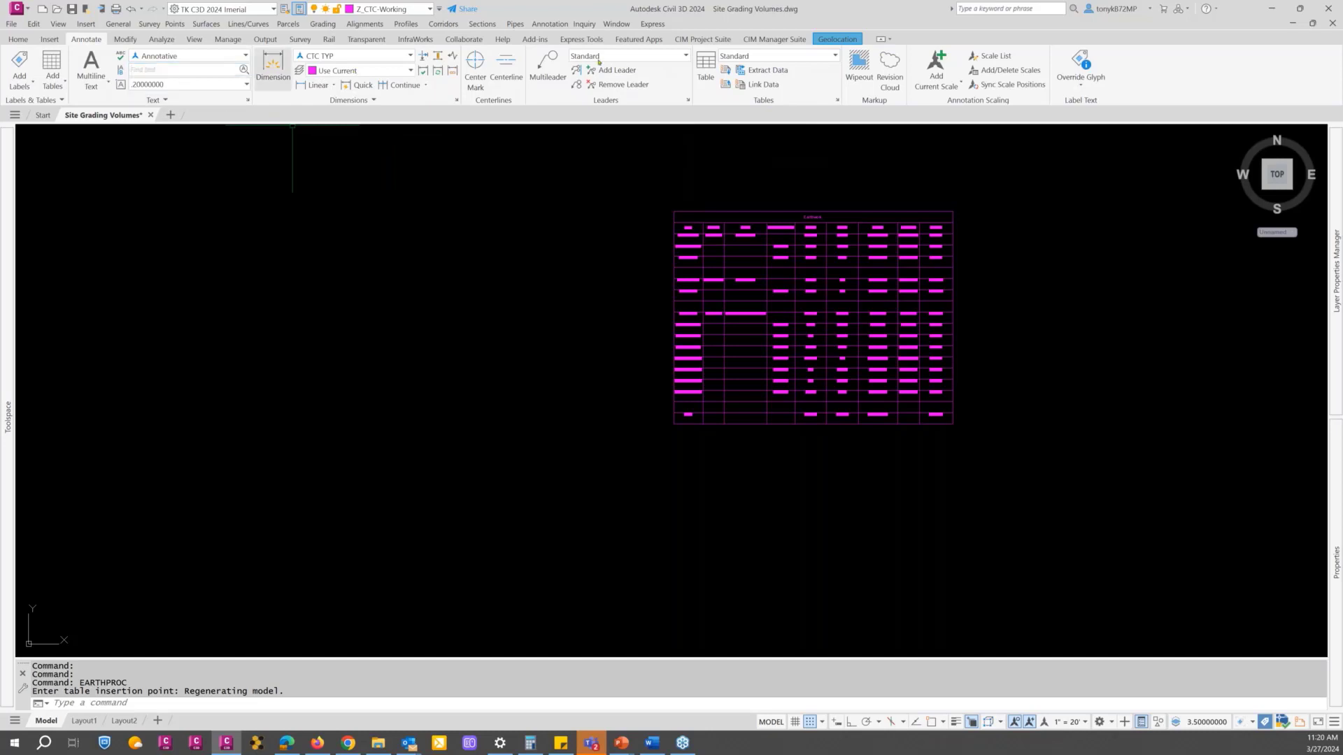
click(705, 39)
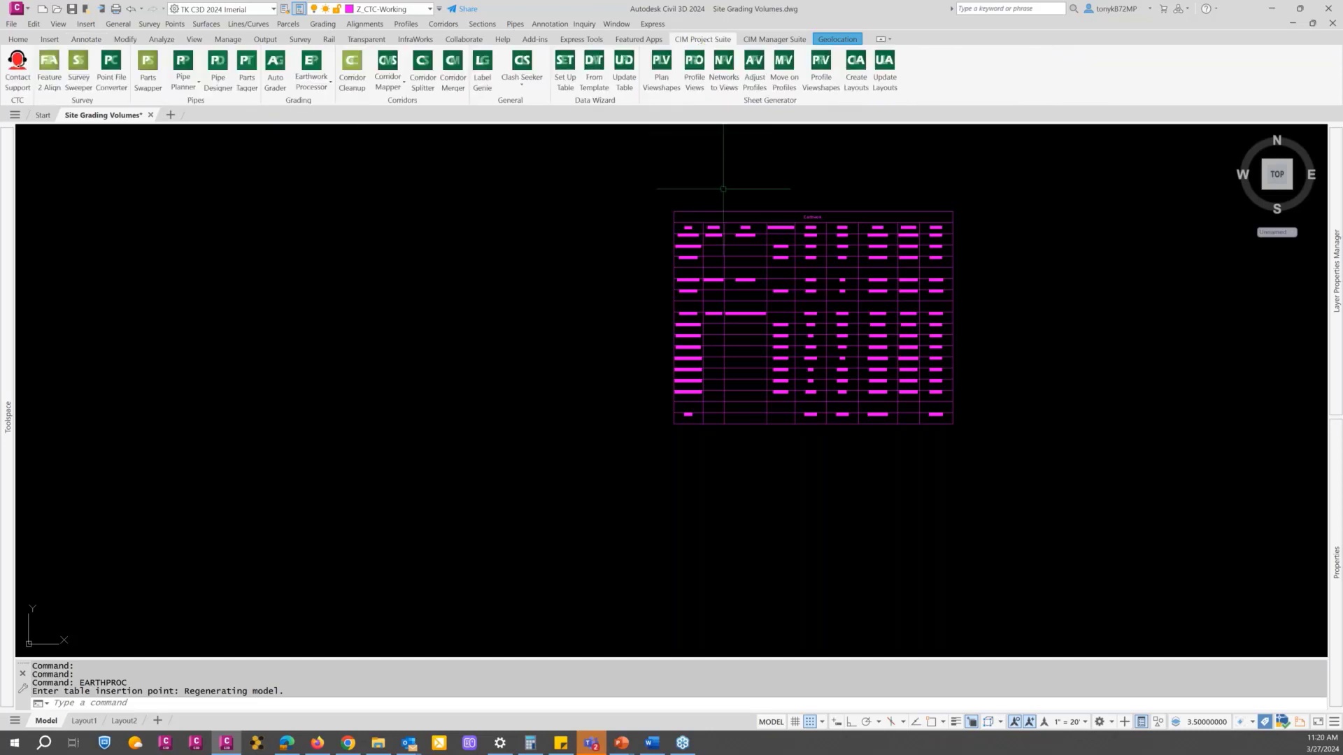
click(703, 210)
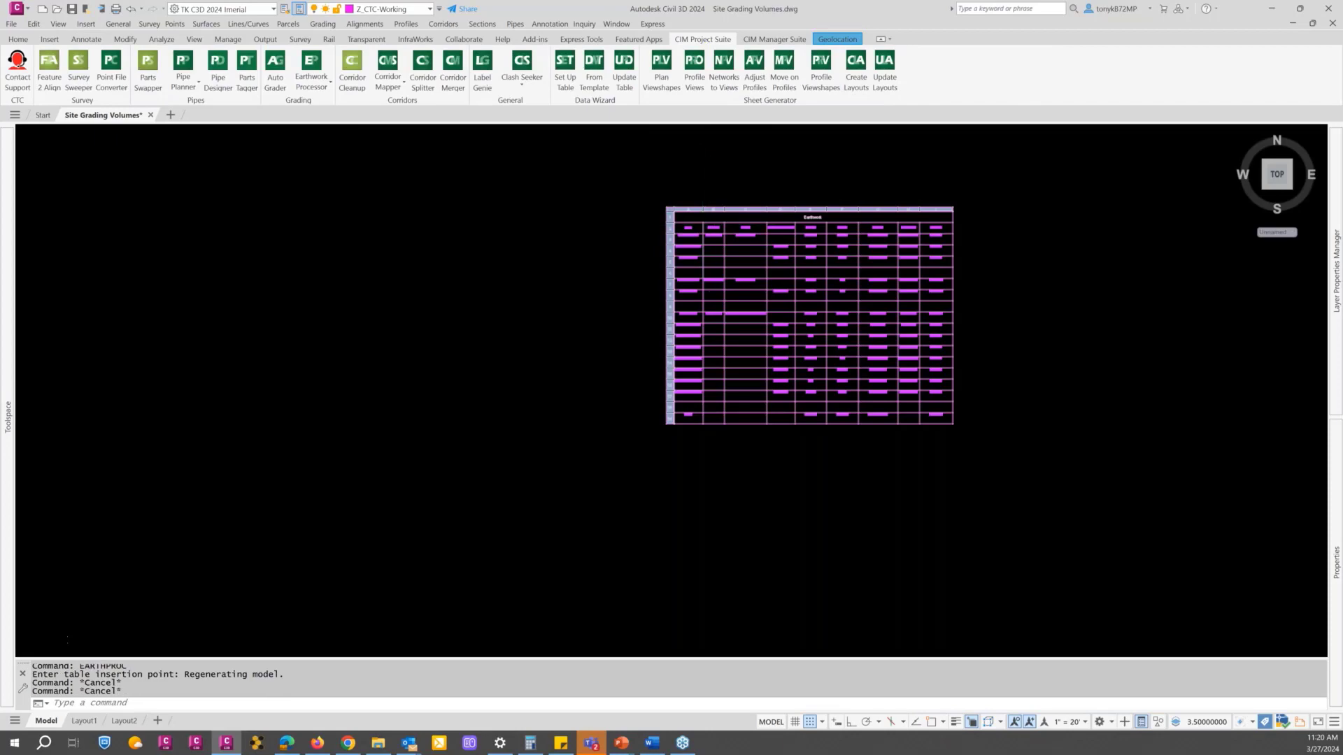
scroll(702, 210, up, 3)
middle_drag(707, 276, 371, 255)
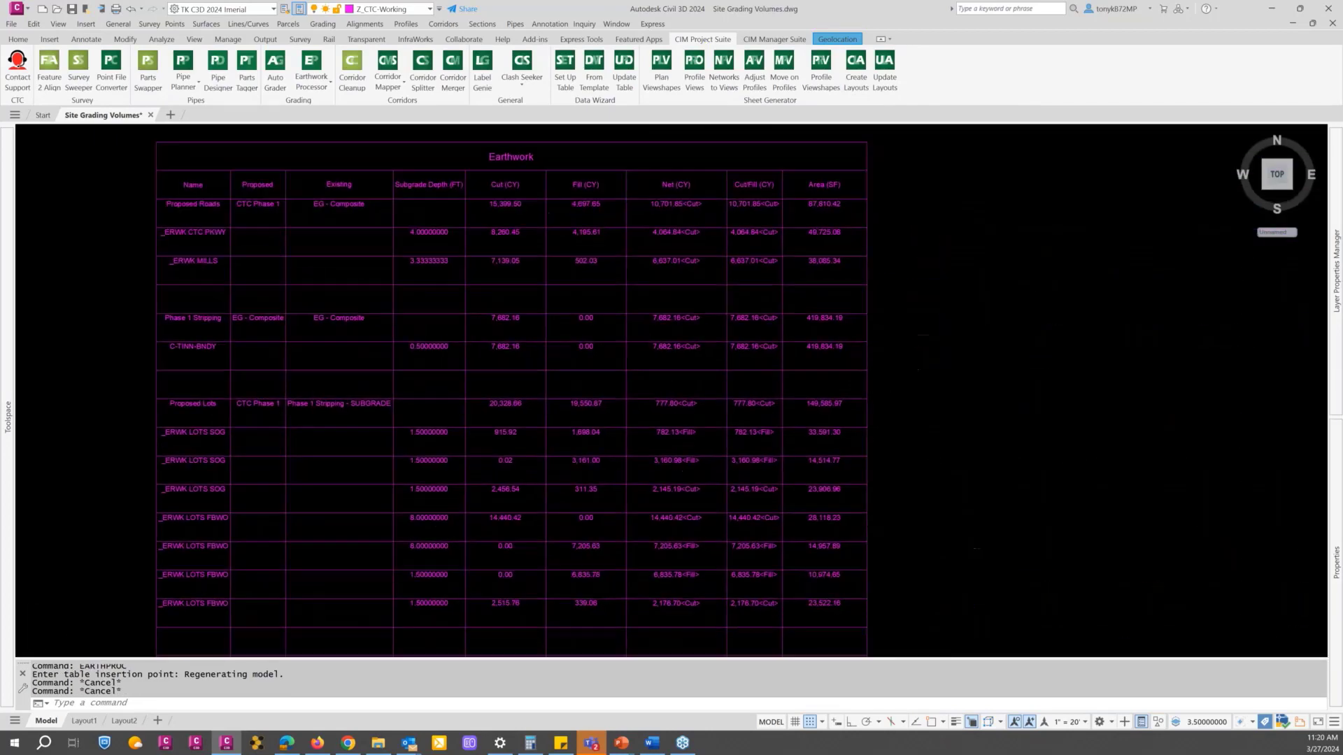
scroll(371, 255, up, 5)
scroll(389, 262, down, 5)
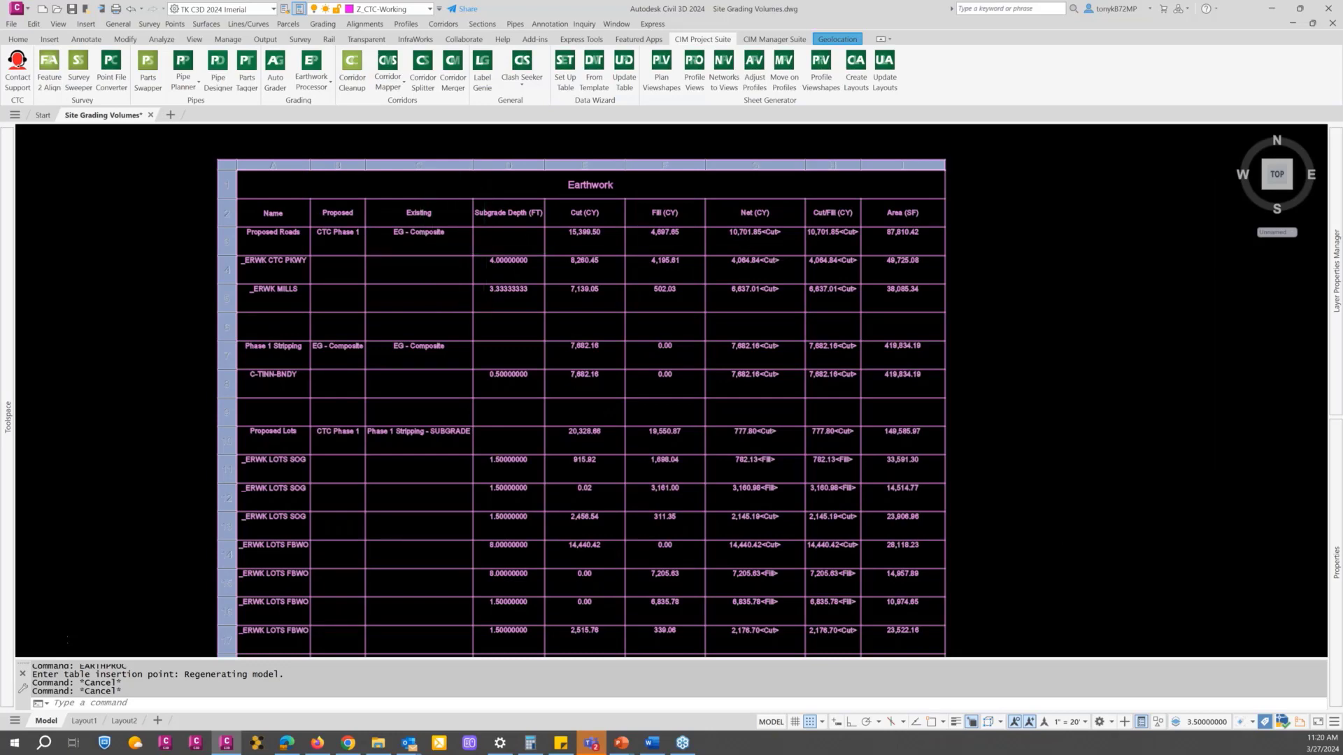
Step: Review the Labels and Reports settings in the Earthwork Processor options and accept them
scroll(458, 237, down, 2)
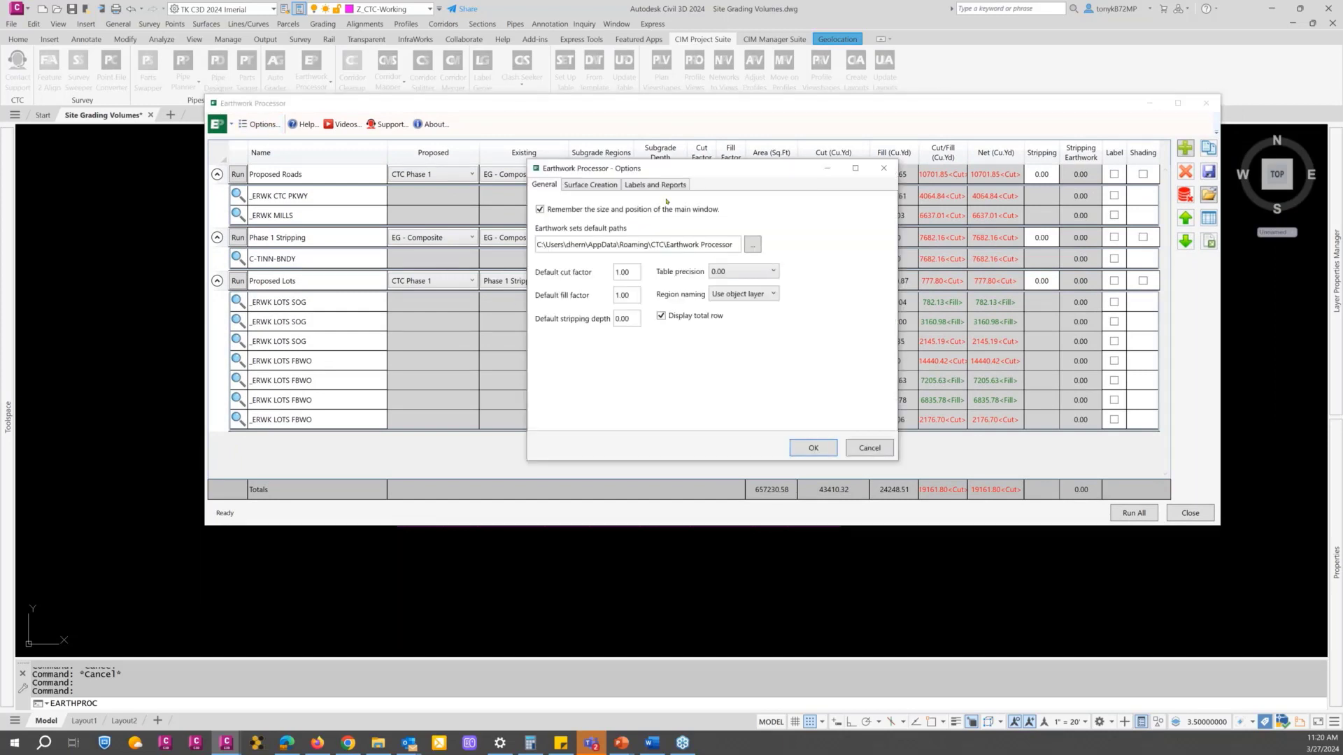
click(635, 184)
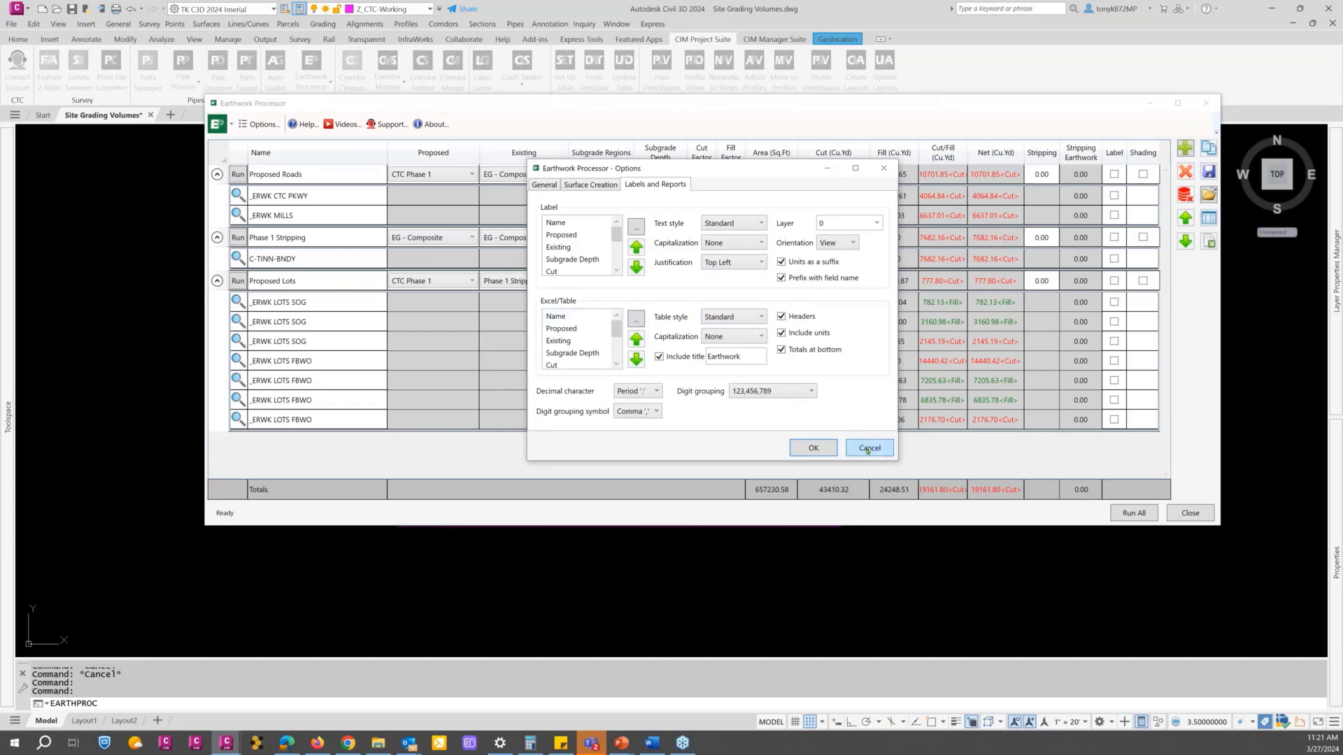
click(818, 447)
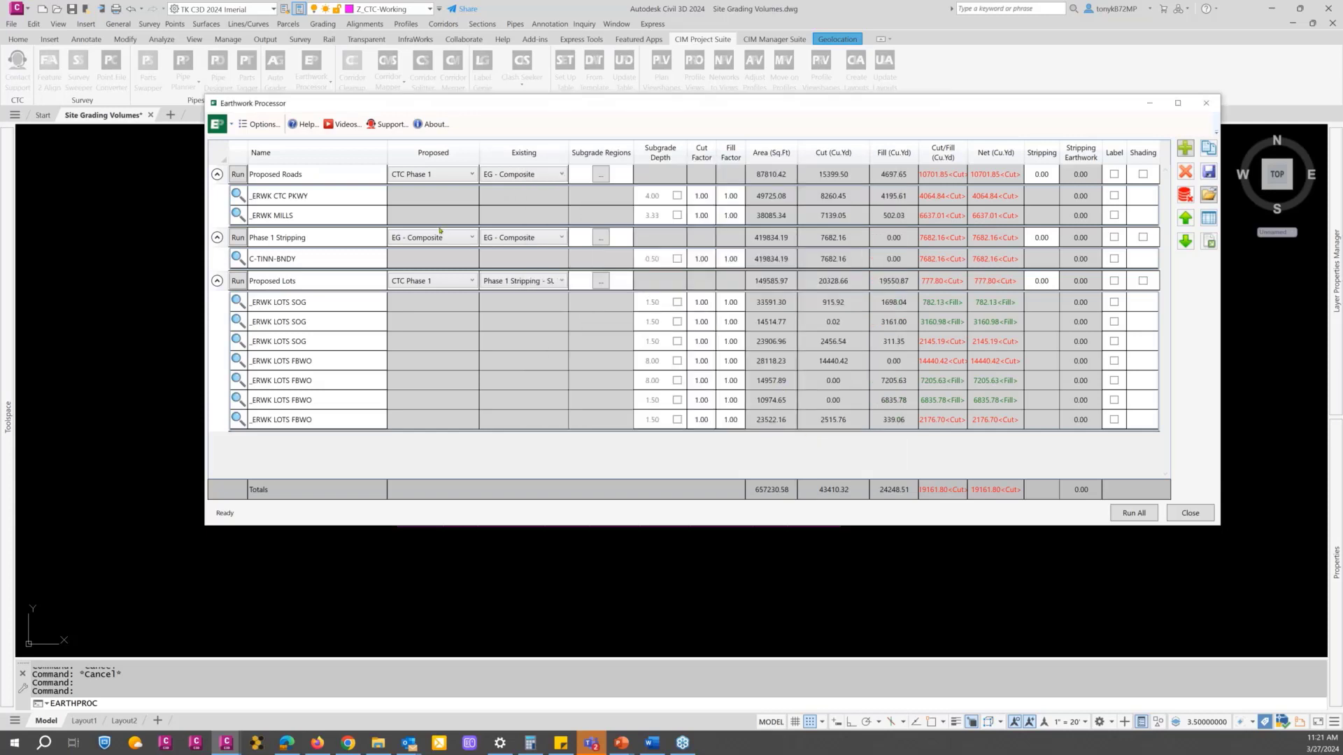
Step: Move the Phase 1 Stripping set below the Proposed Lots set in the Earthwork Processor list
click(332, 173)
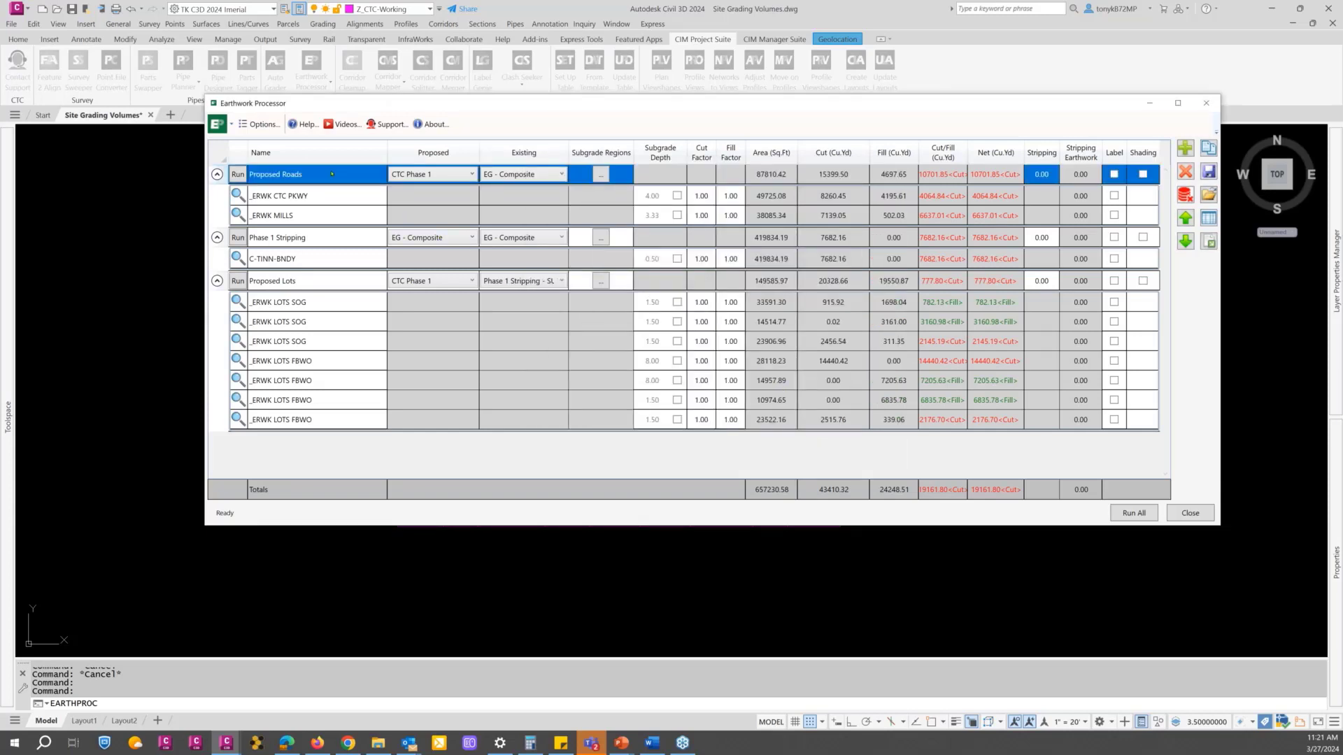
ctrl+click(301, 239)
ctrl+click(312, 283)
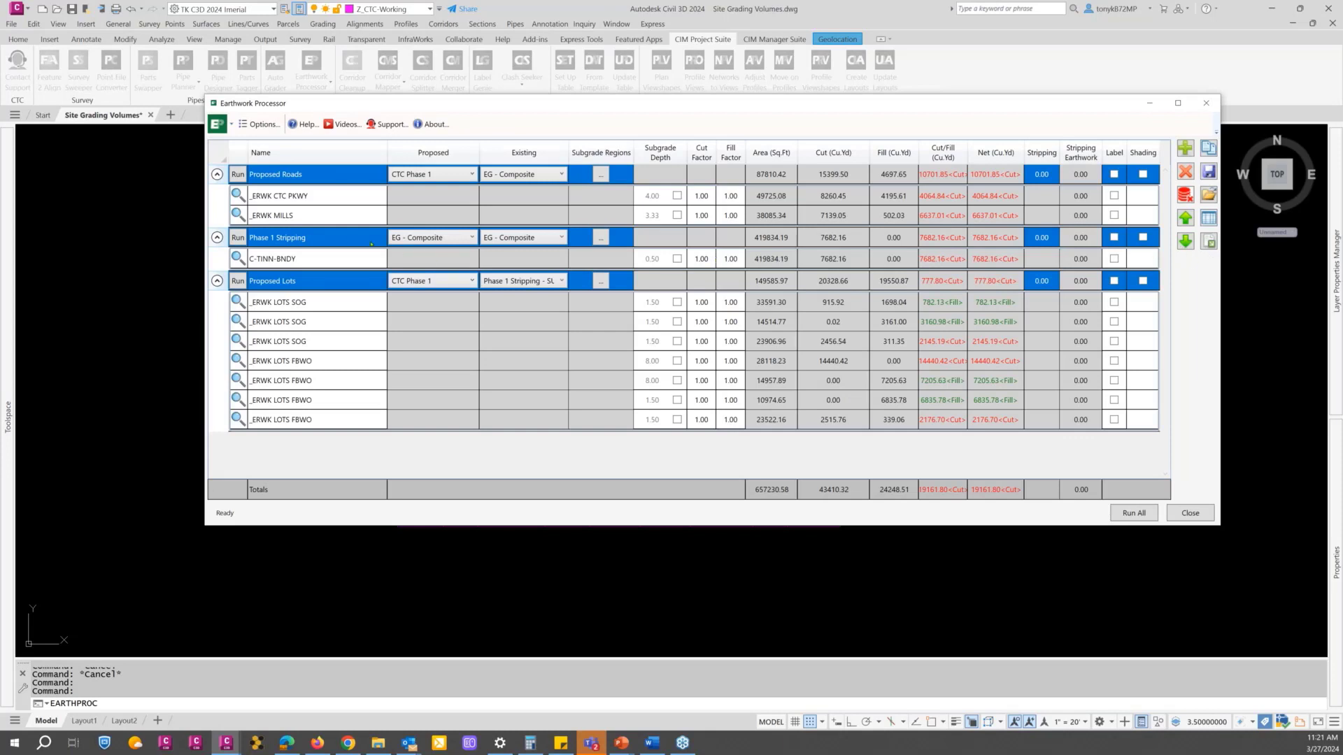
click(325, 238)
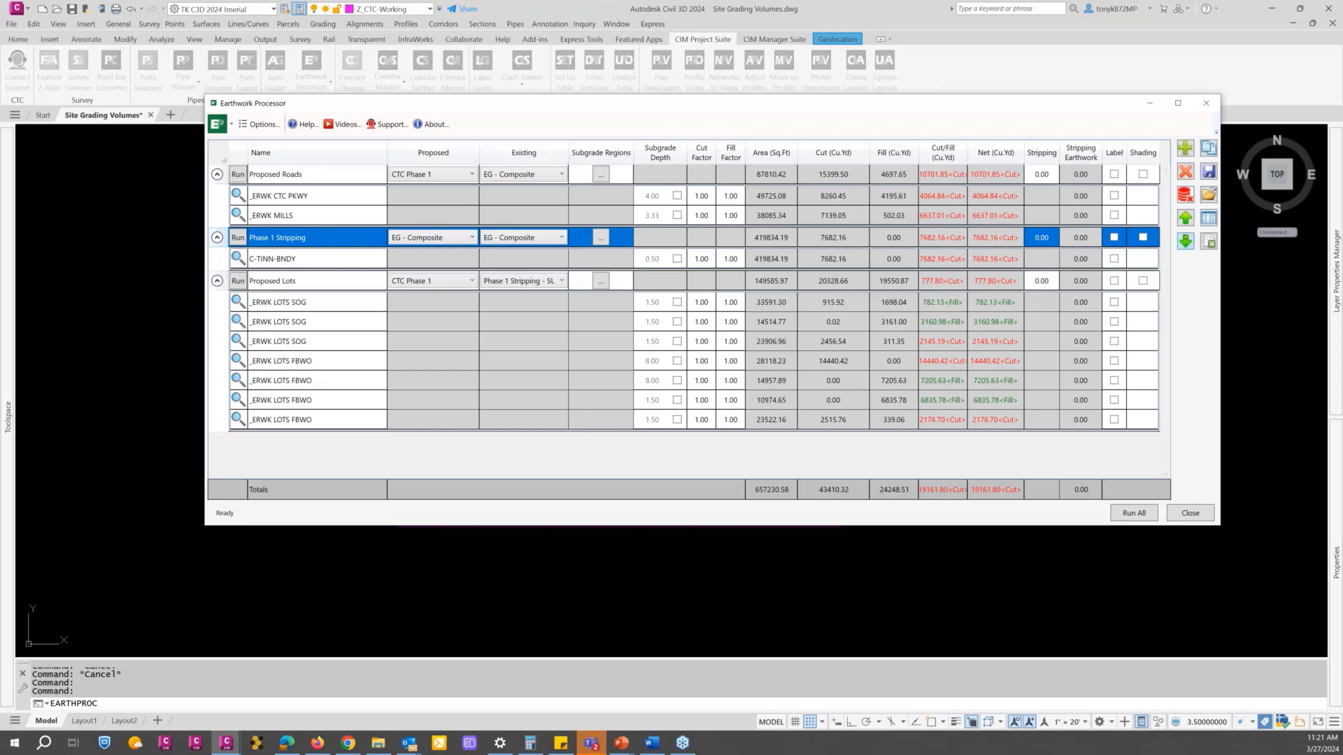
click(1186, 243)
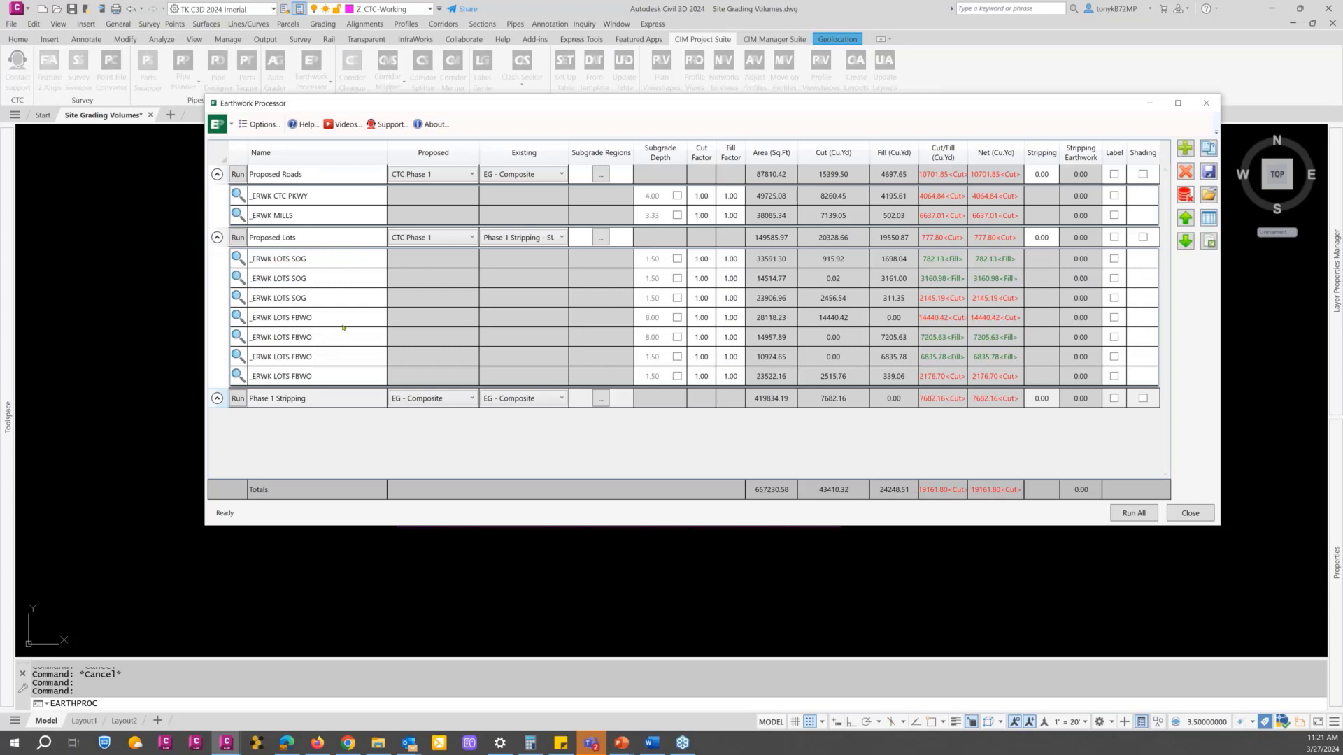
Step: Export the Proposed Roads, Proposed Lots and Phase 1 Stripping sets to Site Demo Volumres.xlsx in Documents, overwriting the existing file
click(313, 179)
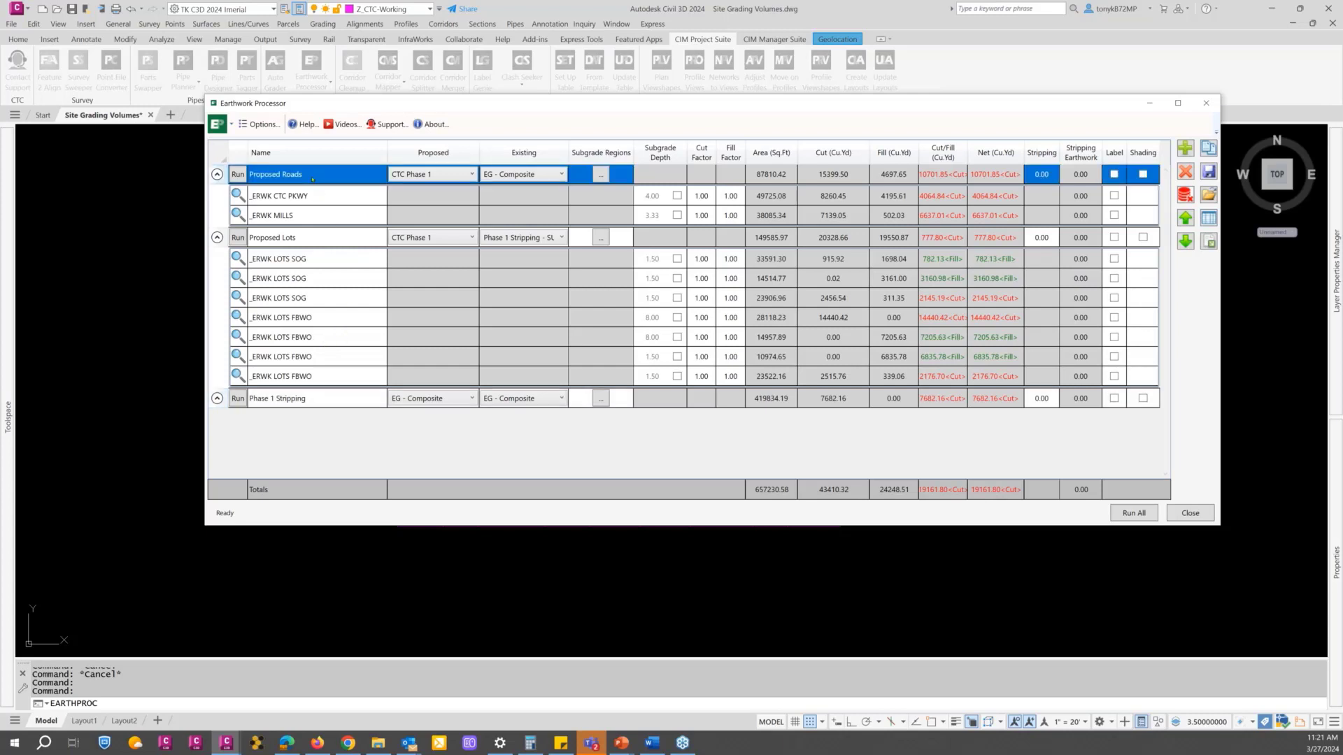
ctrl+click(328, 239)
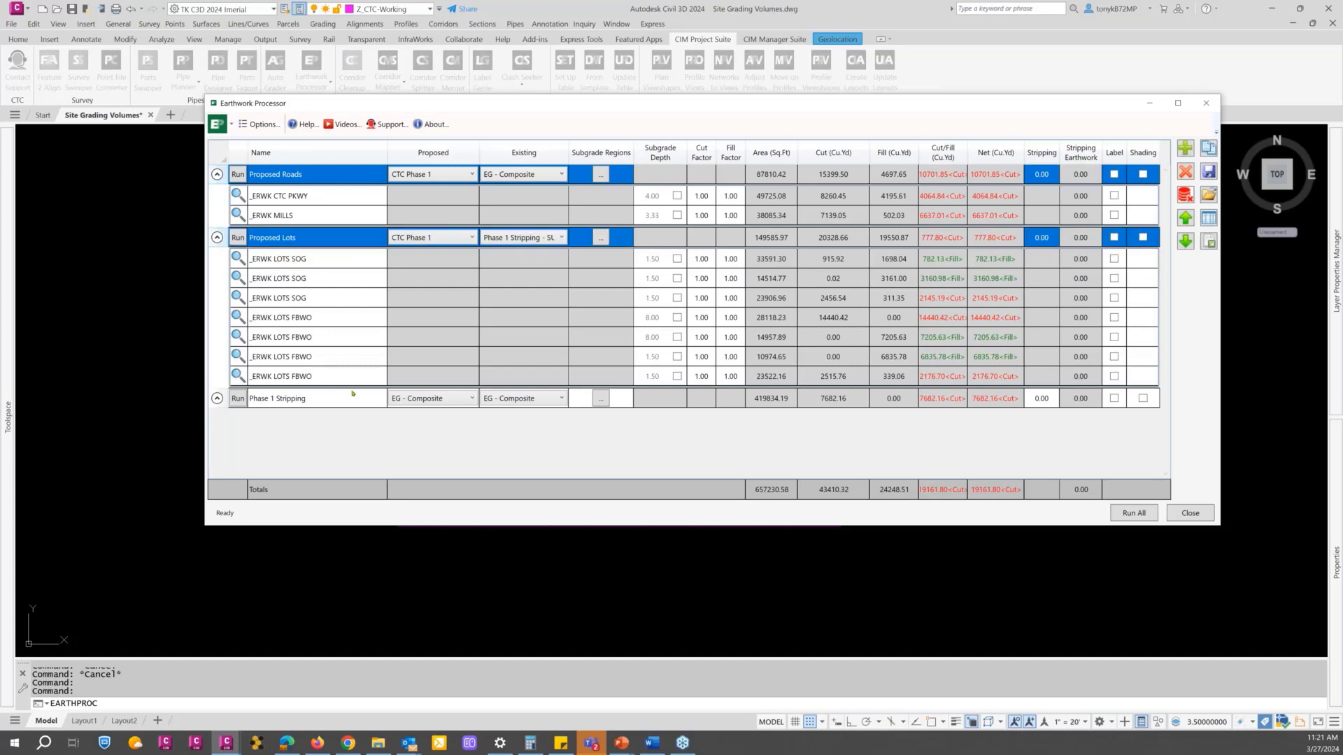
ctrl+click(347, 402)
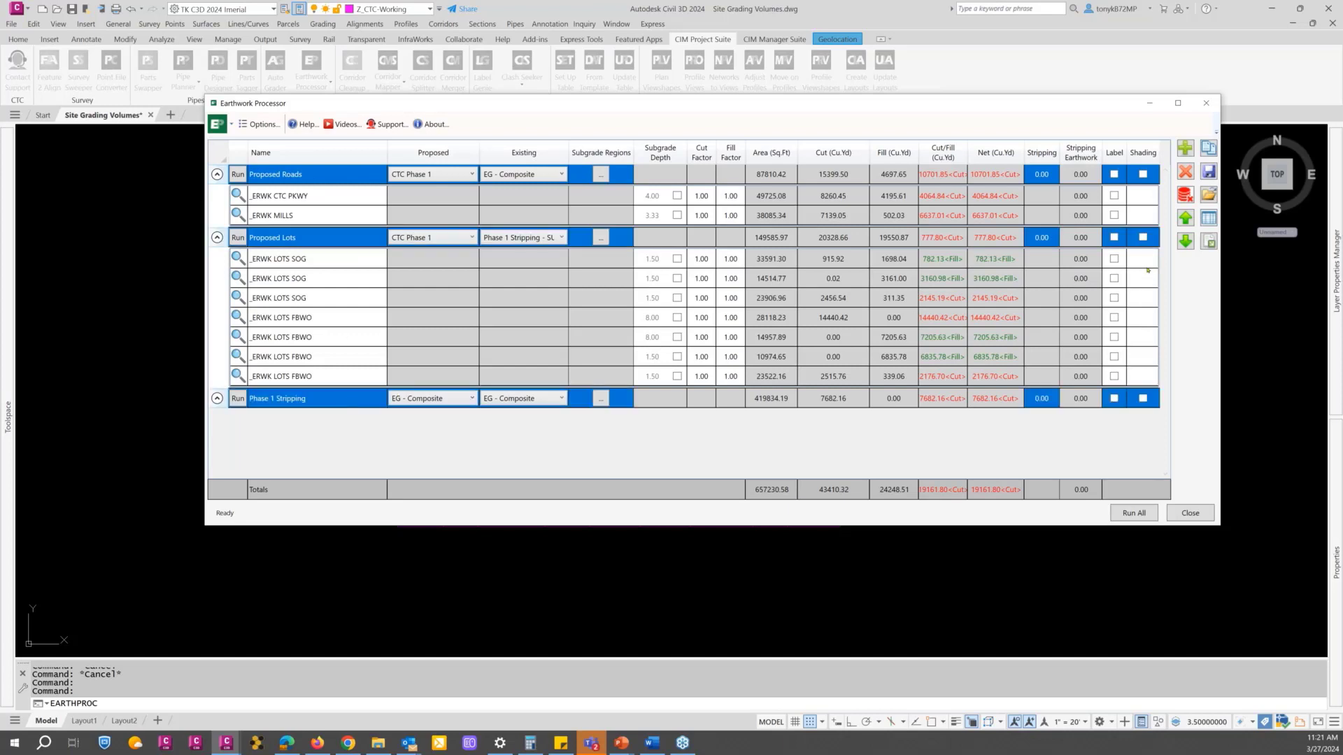
click(1208, 242)
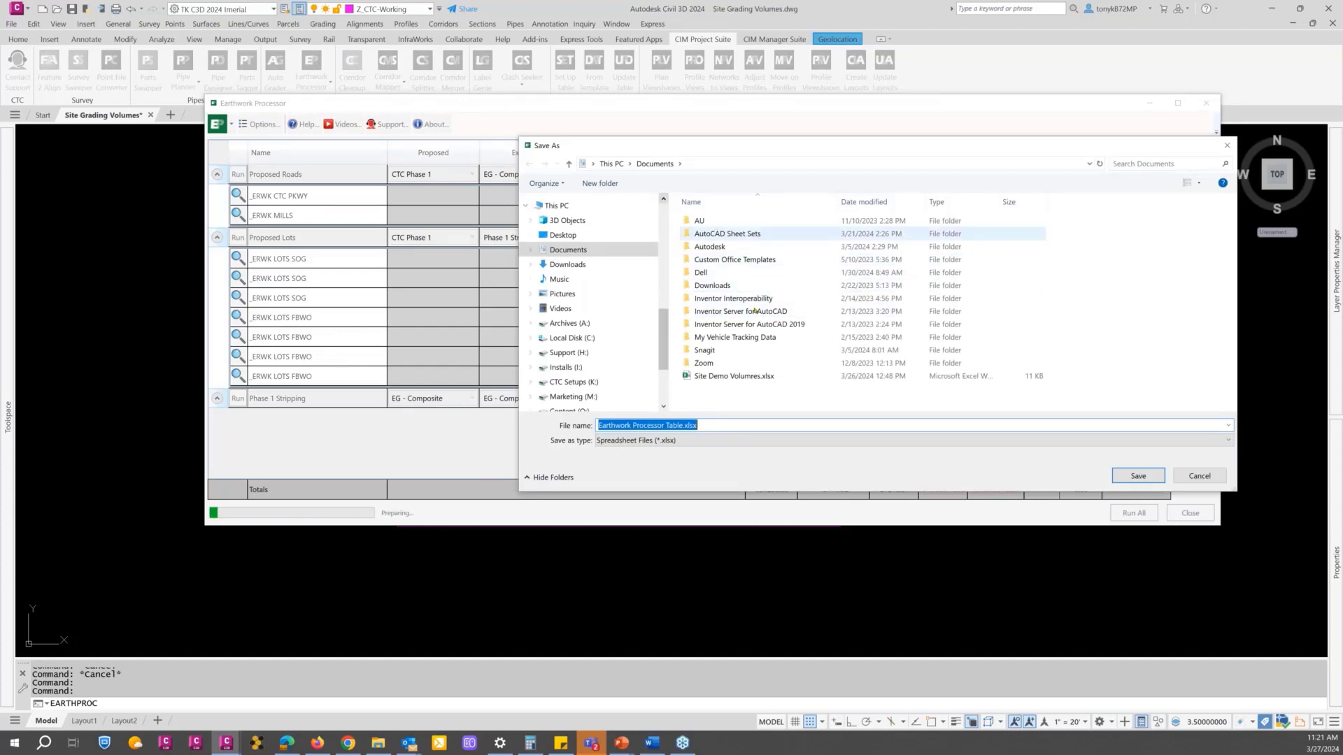
click(734, 379)
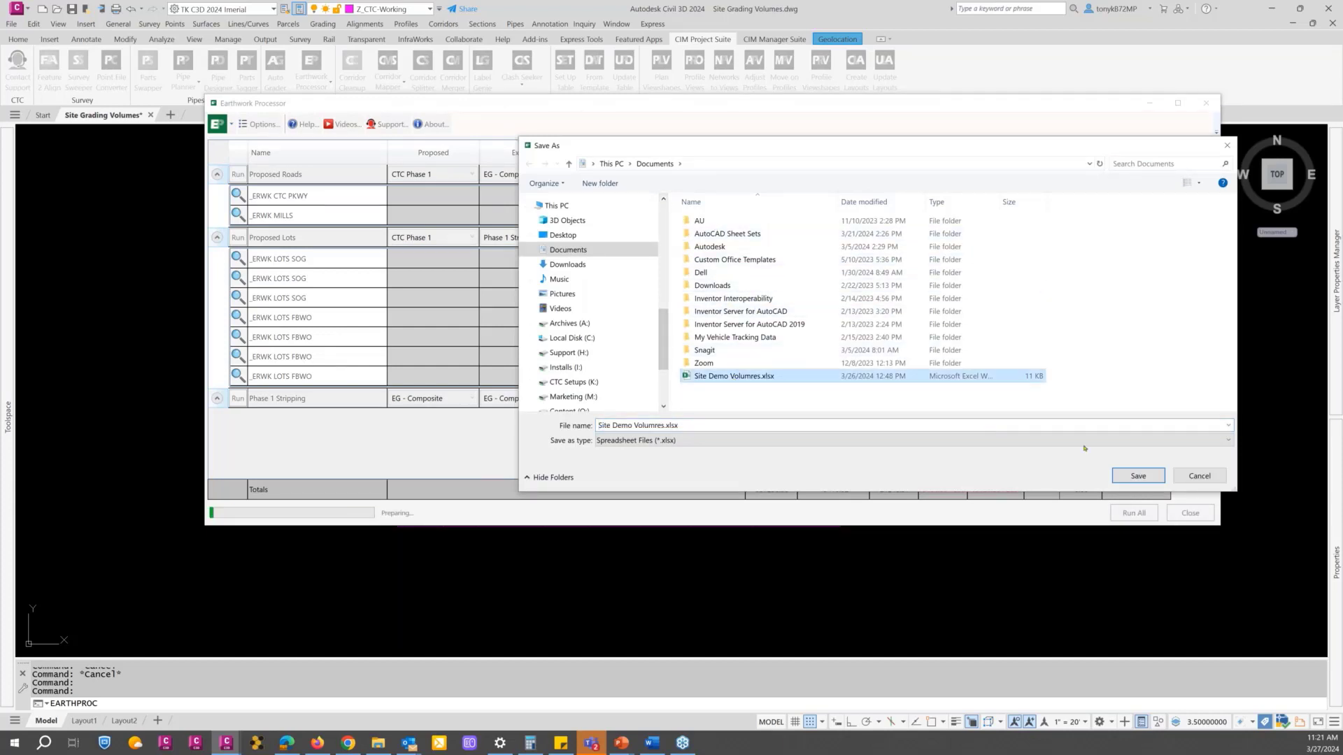
click(1140, 476)
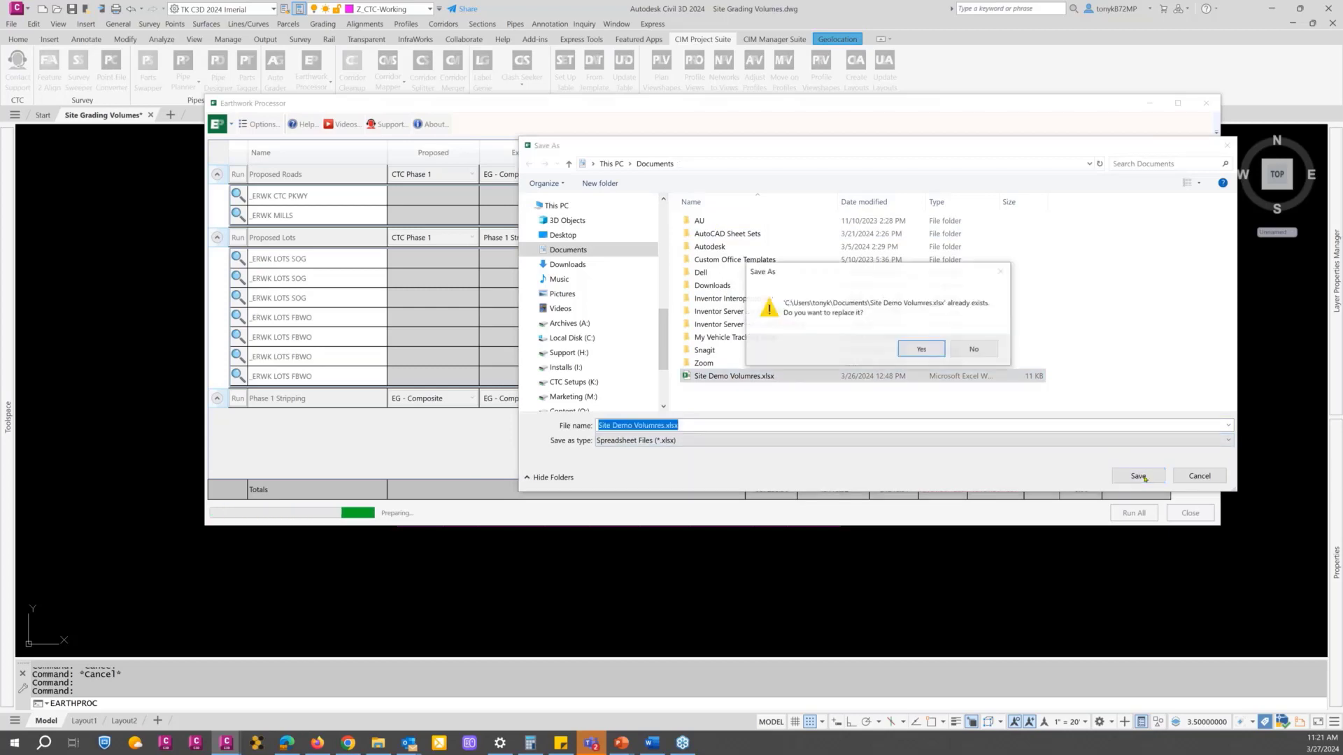
click(923, 350)
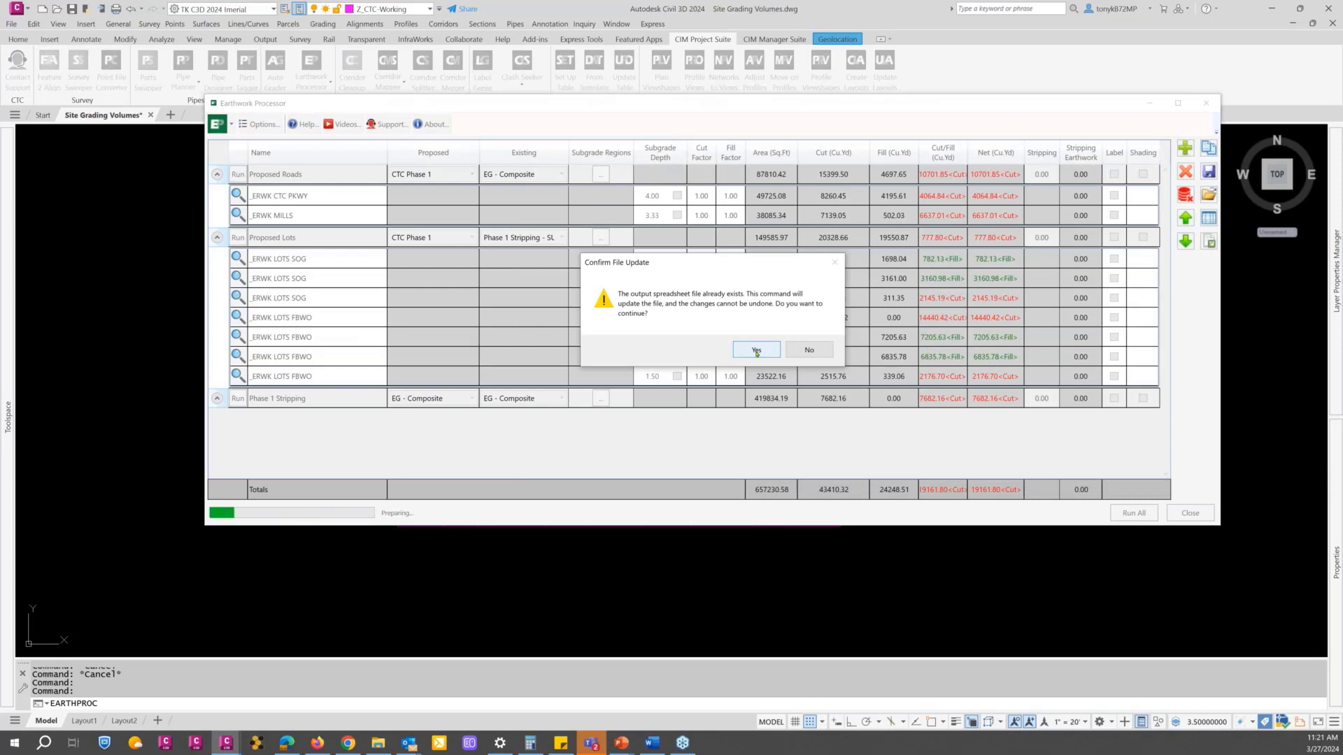
click(756, 350)
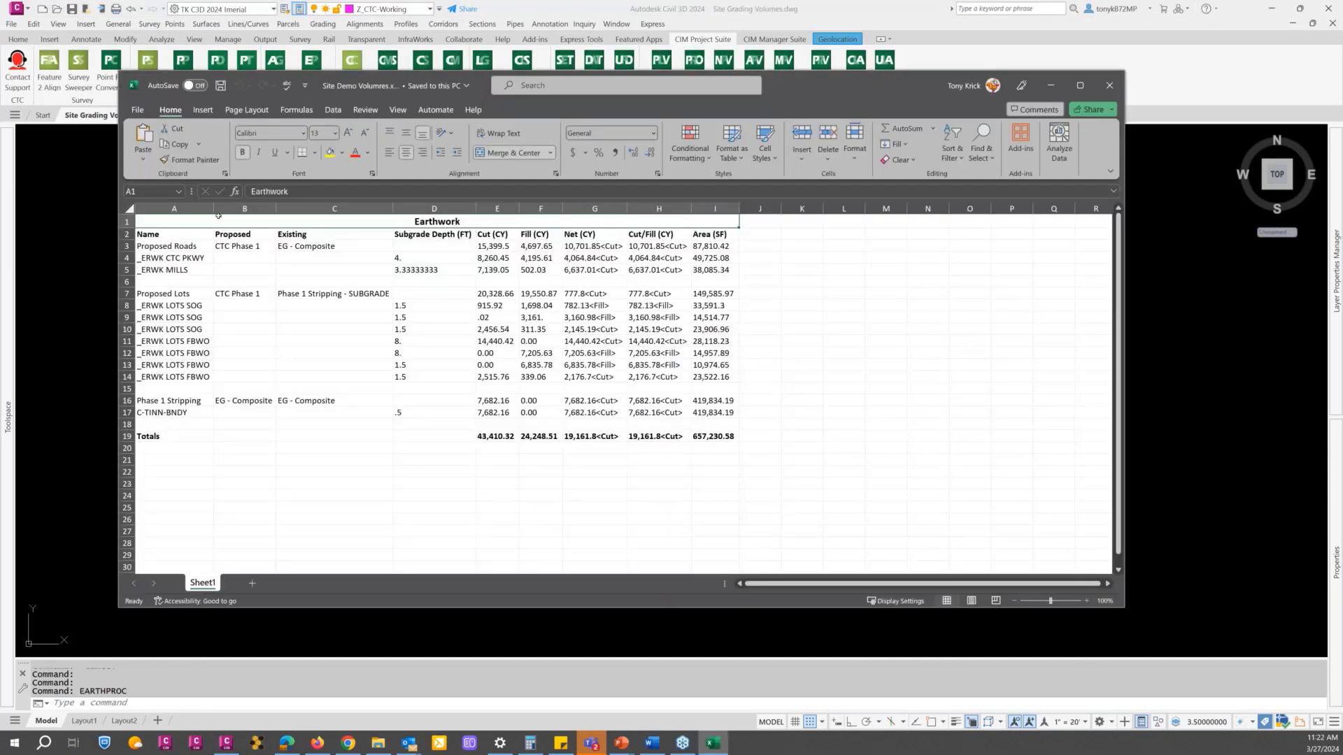
Step: Widen the Name column of the exported spreadsheet and make the Proposed Roads cell bold
drag(213, 208, 232, 208)
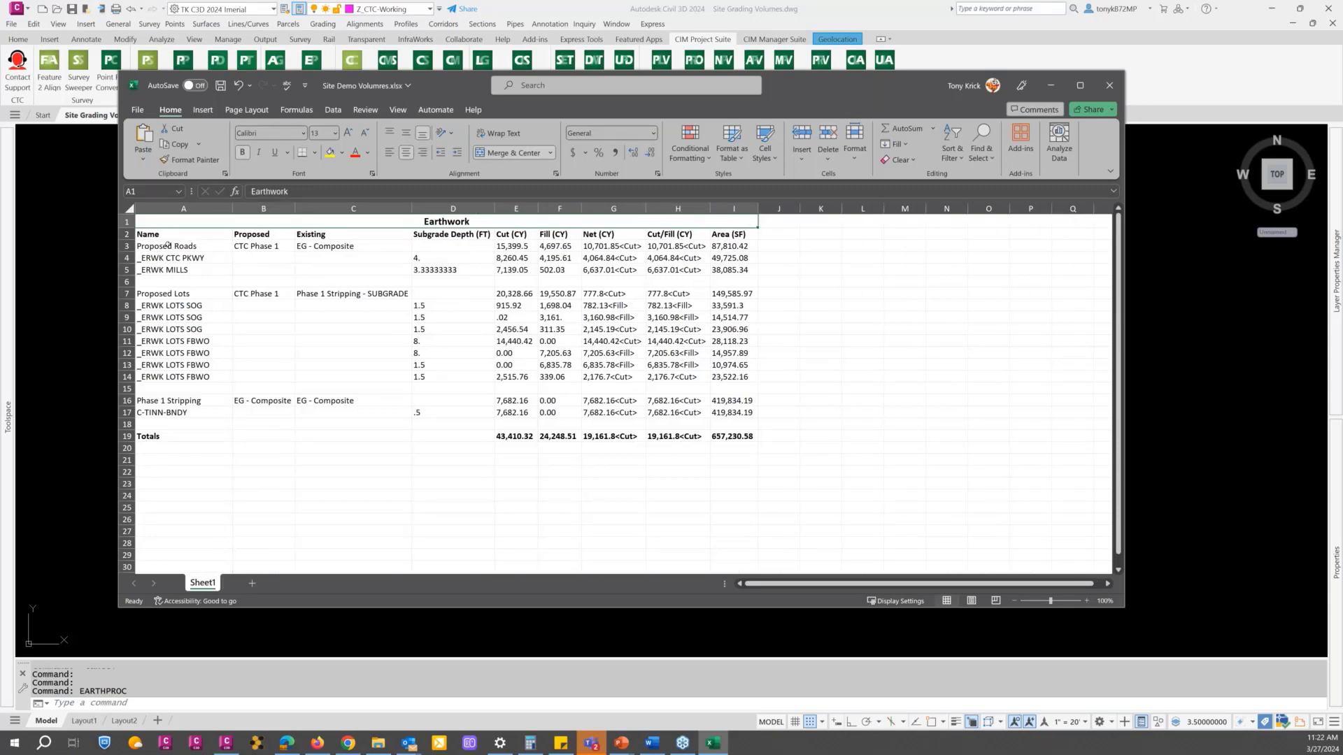
click(168, 245)
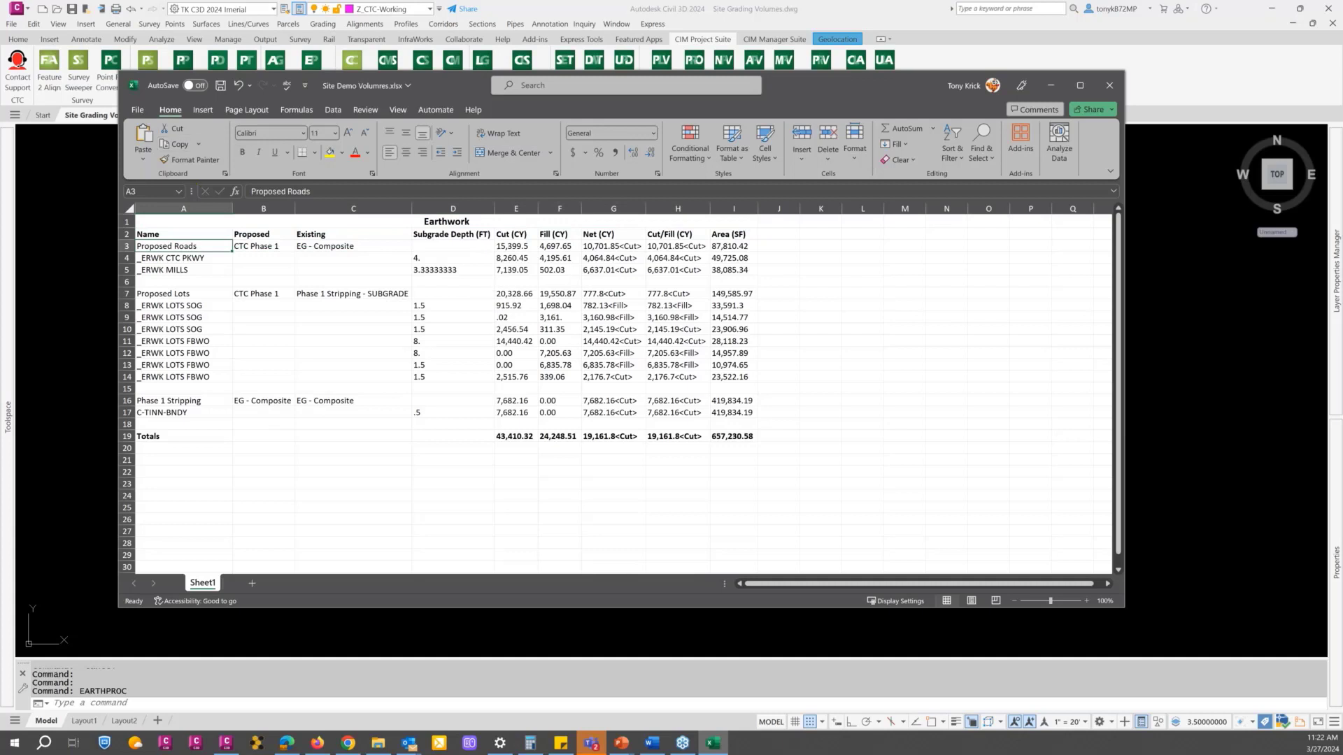
click(242, 152)
click(242, 152)
click(242, 153)
Step: Minimise the spreadsheet, return to the Civil 3D drawing and view the site plan together with the profile view and volume table
drag(804, 85, 852, 91)
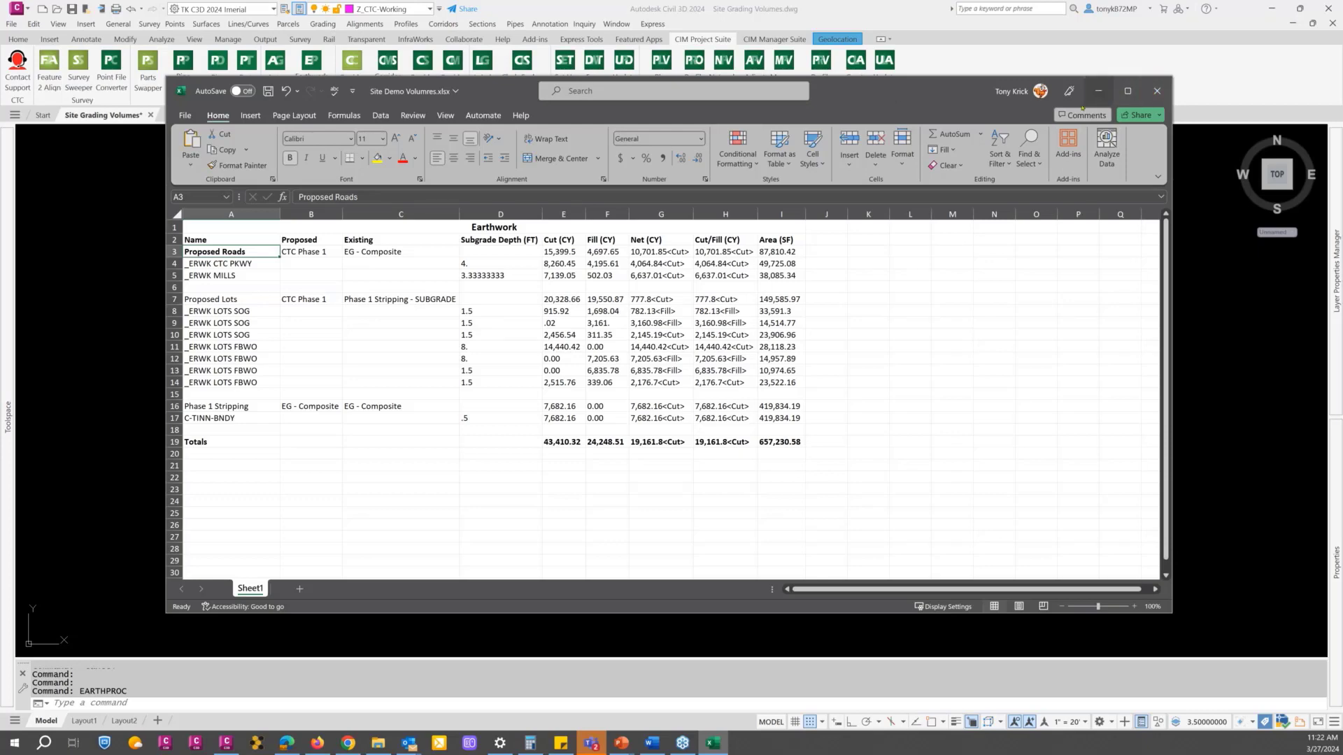
click(1097, 91)
scroll(595, 339, down, 4)
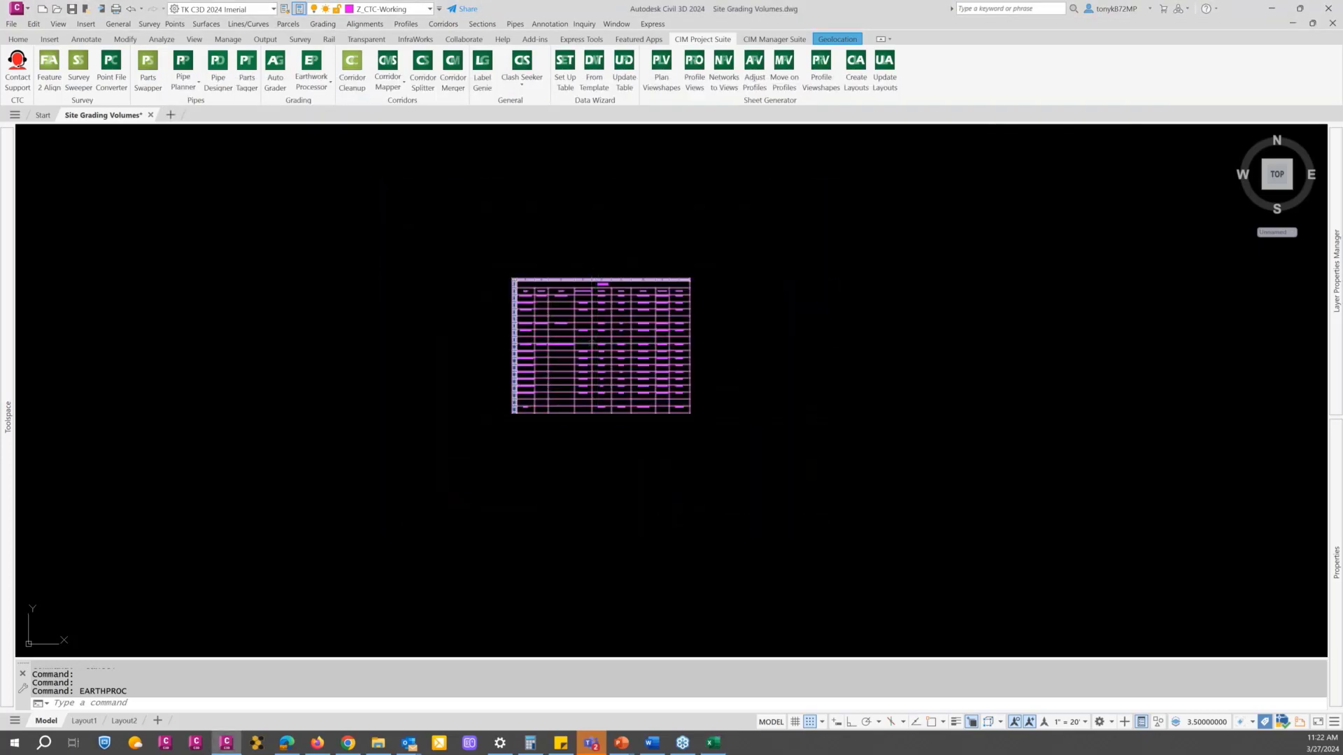
scroll(504, 366, down, 5)
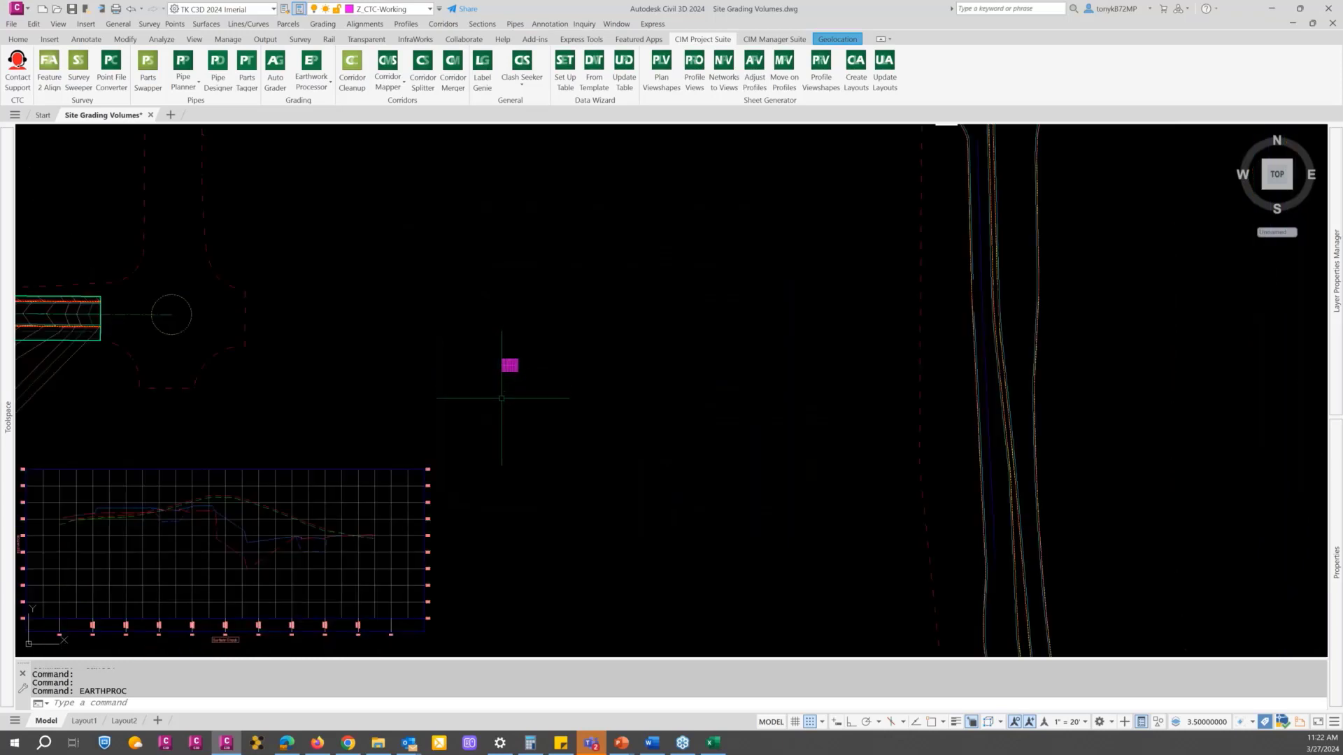
scroll(502, 398, down, 5)
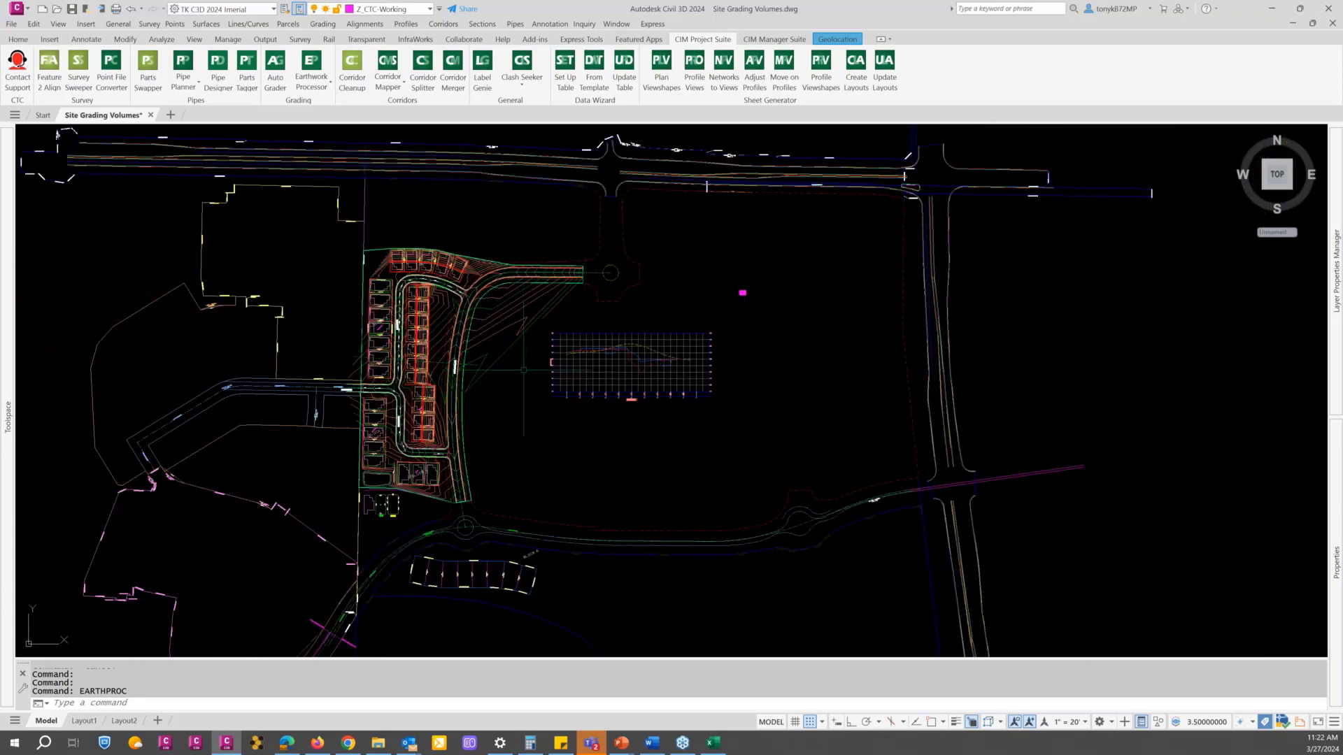
scroll(523, 370, up, 2)
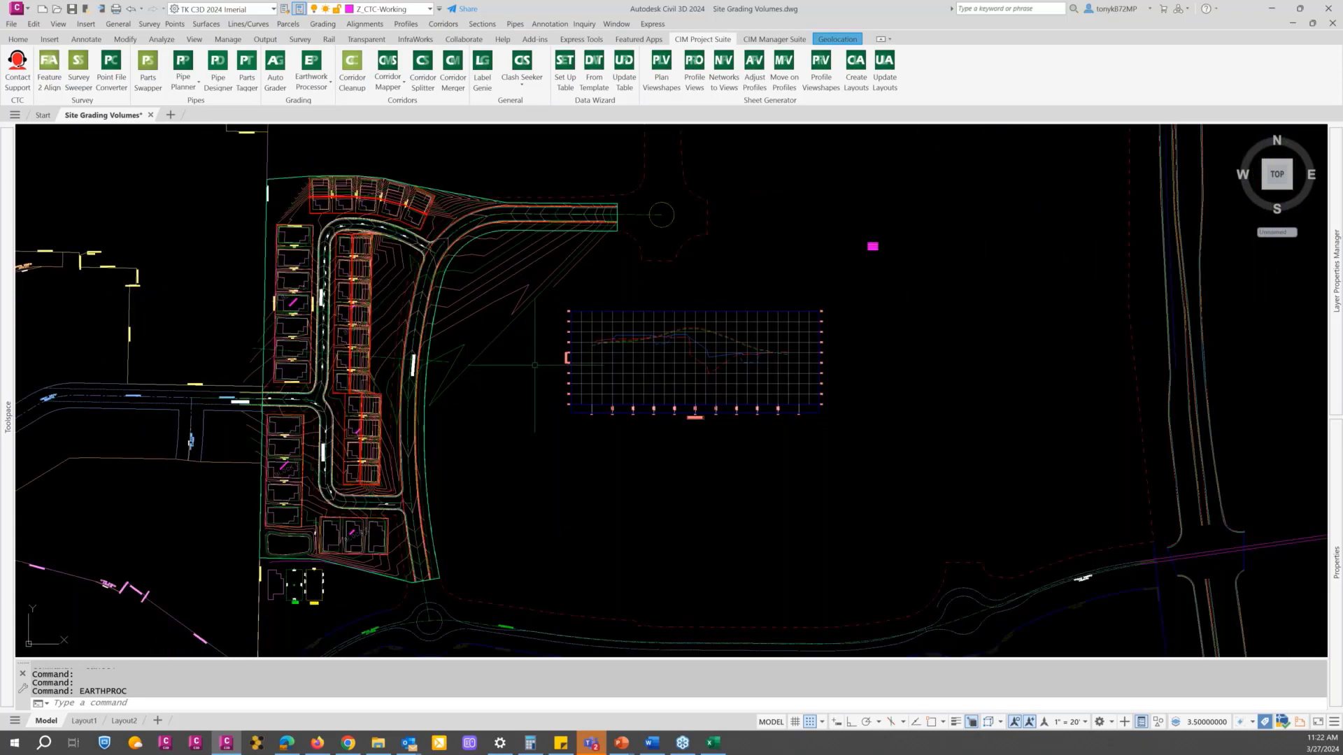
key(ctrl+2)
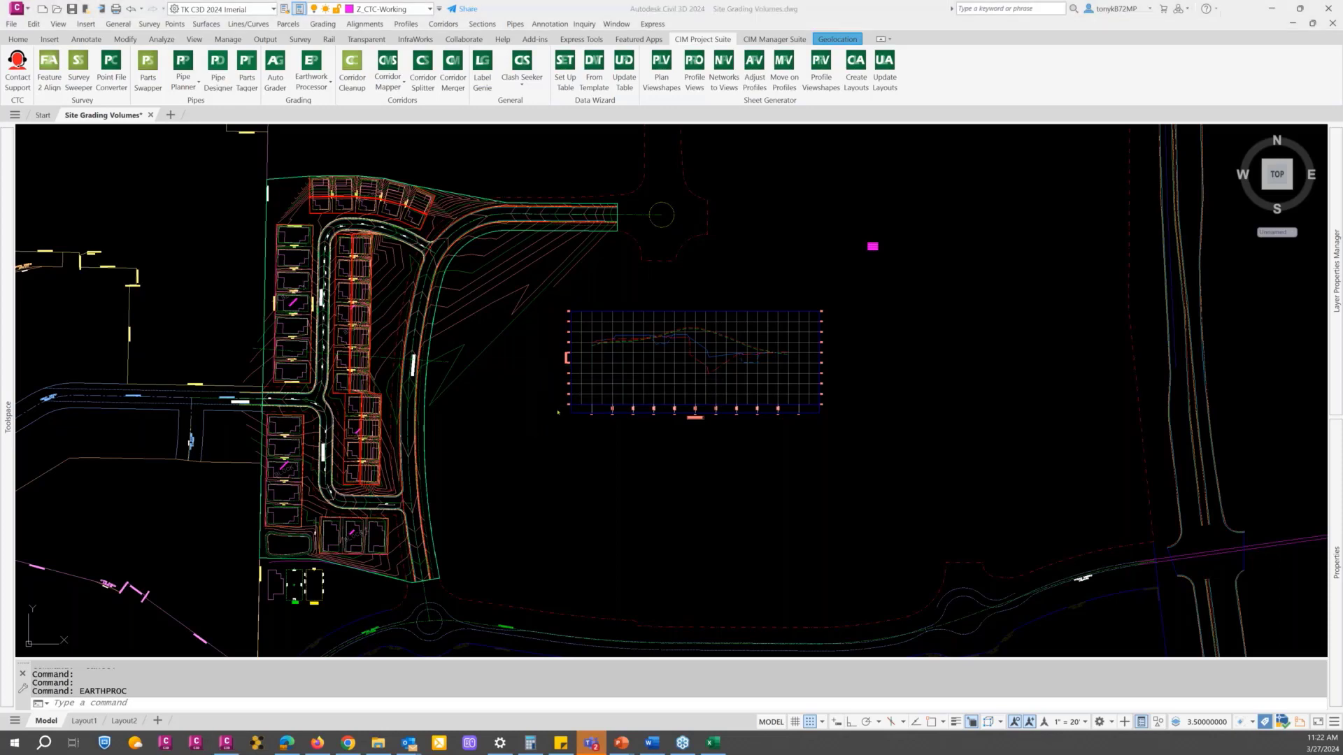